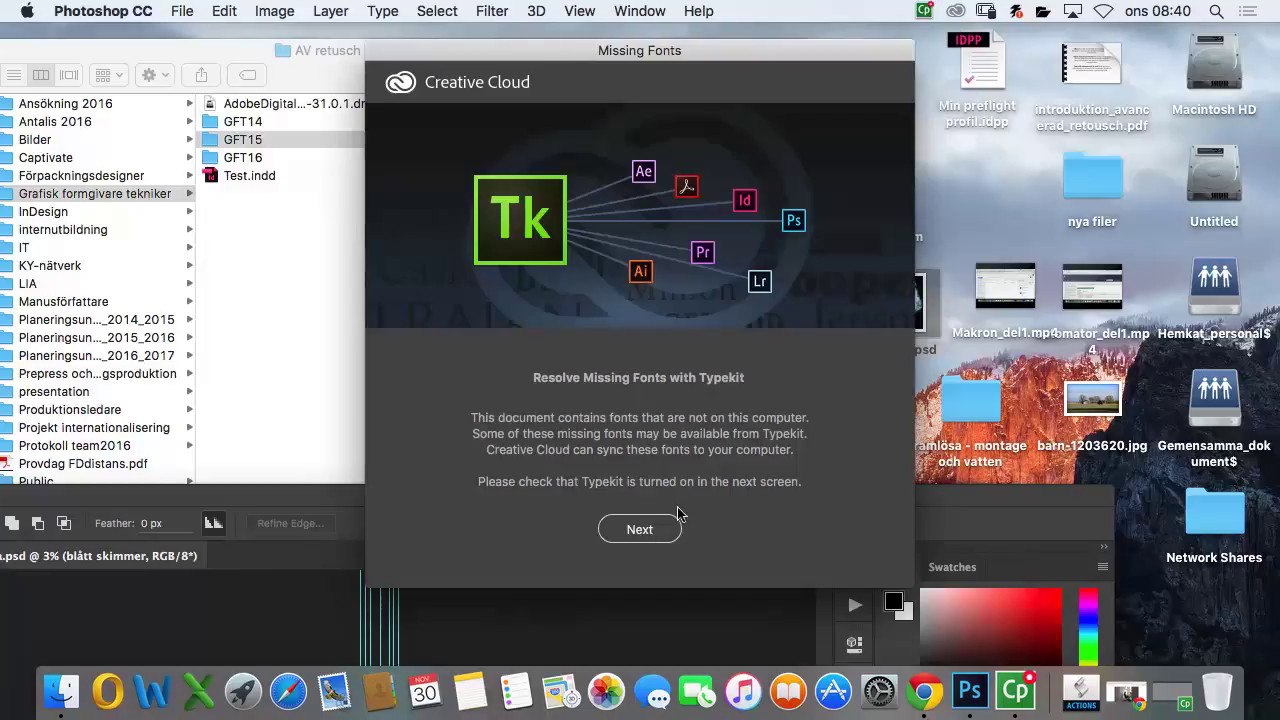
Step: Open flaska.psd without resolving its missing font and move the document window fully into view
{"action": "left_click", "coordinate": [641, 535]}
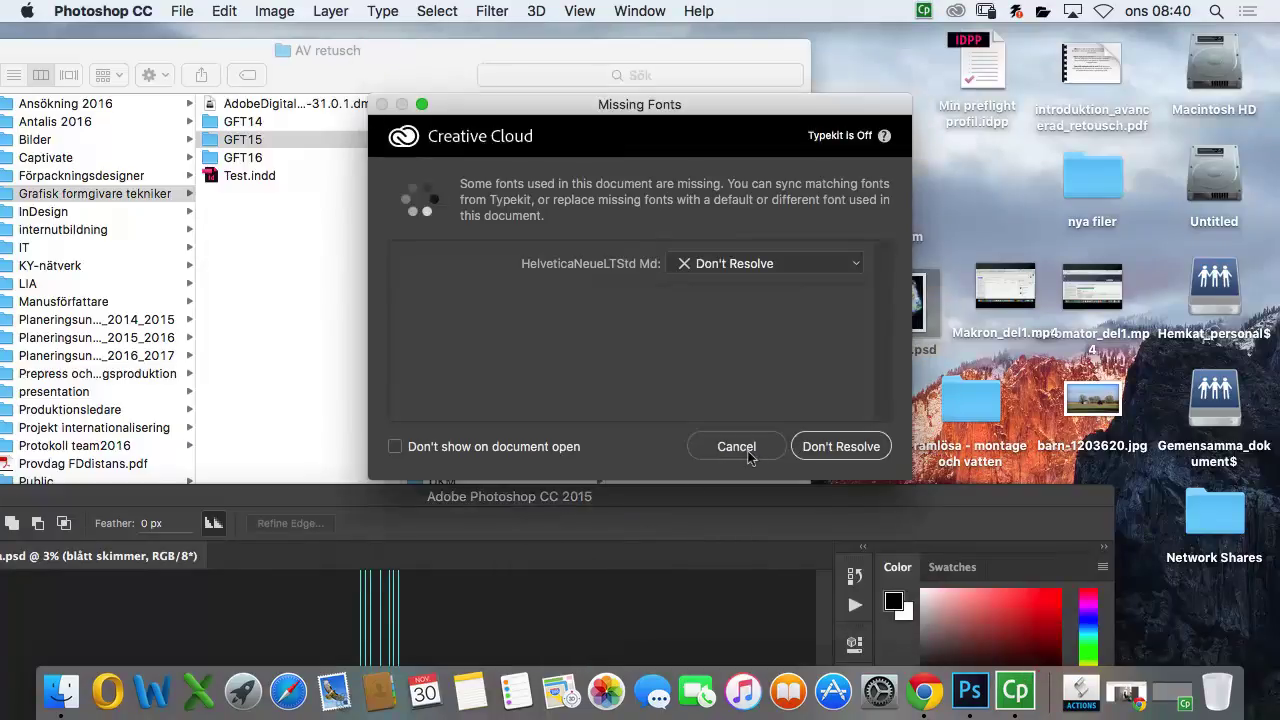
{"action": "left_click", "coordinate": [800, 447]}
{"action": "left_click_drag", "start_coordinate": [700, 497], "coordinate": [807, 27]}
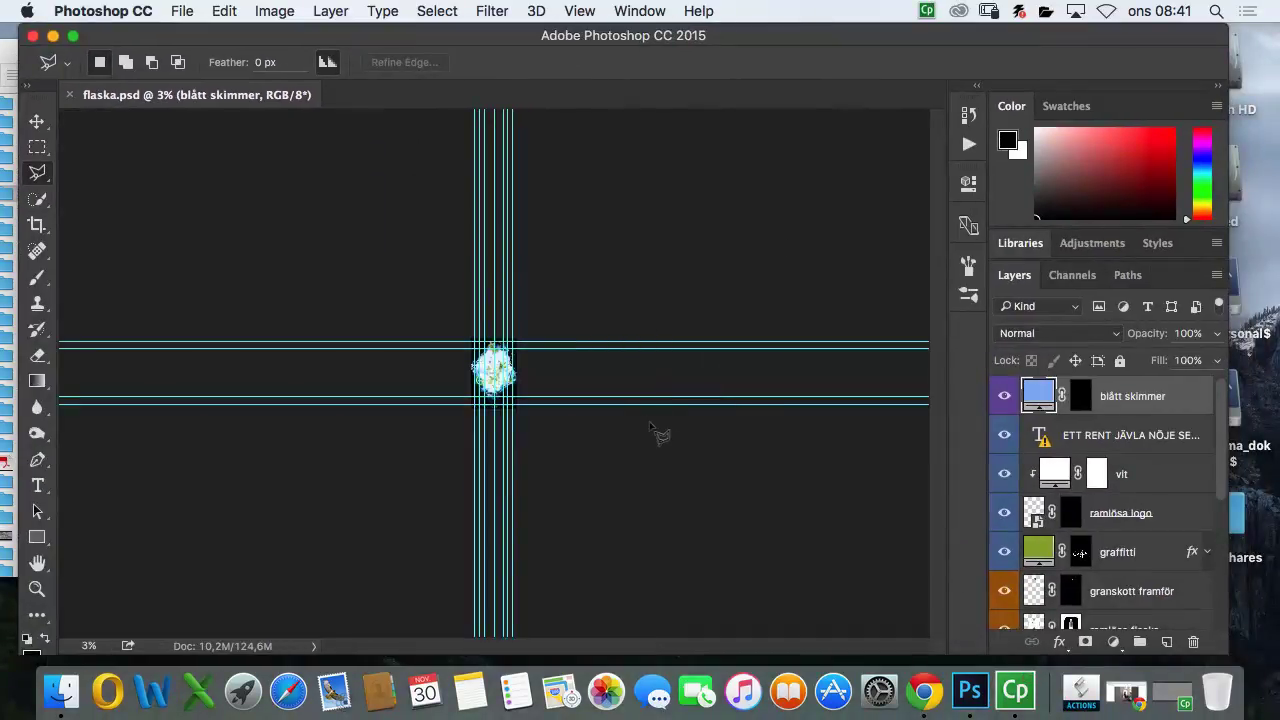
Step: Hide the guides and show the enlarged poster in full screen mode with the menu bar
{"action": "key", "text": "z"}
{"action": "left_click", "coordinate": [512, 386]}
{"action": "left_click", "coordinate": [507, 393]}
{"action": "left_click", "coordinate": [507, 393]}
{"action": "left_click", "coordinate": [509, 397]}
{"action": "left_click", "coordinate": [512, 401]}
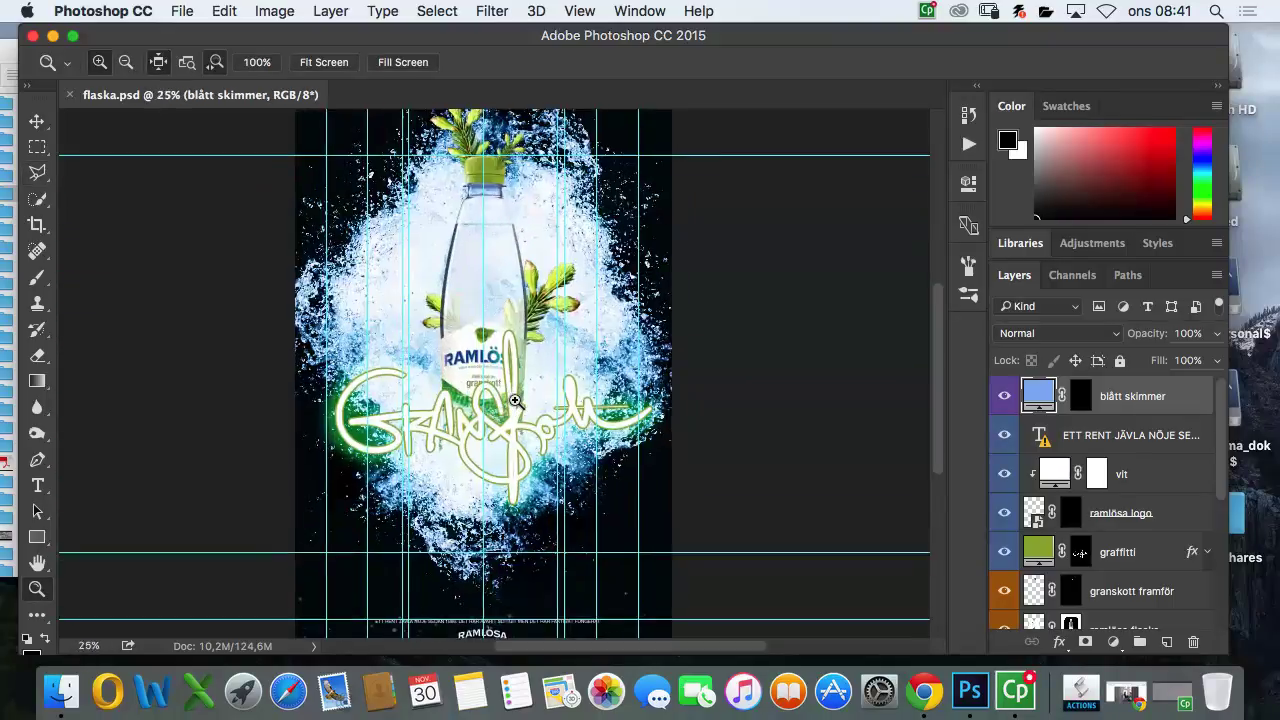
{"action": "left_click", "coordinate": [515, 406], "text": "alt"}
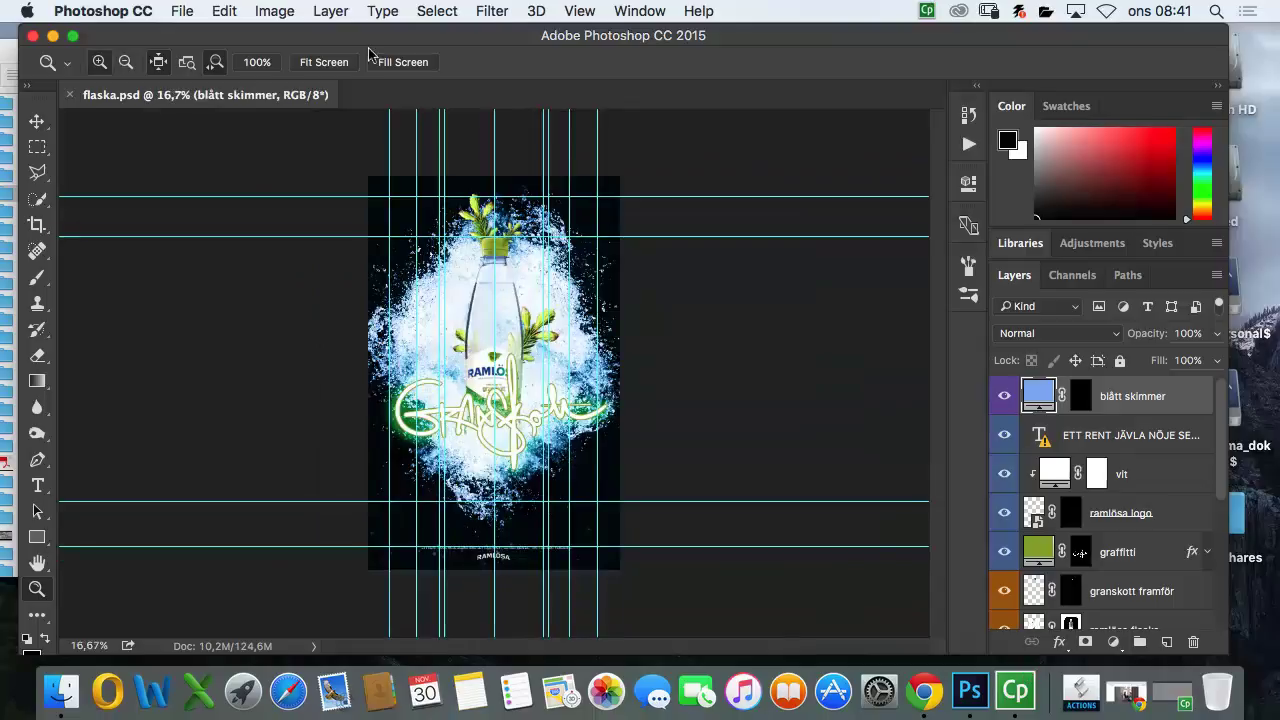
{"action": "left_click", "coordinate": [536, 11]}
{"action": "mouse_move", "coordinate": [580, 11]}
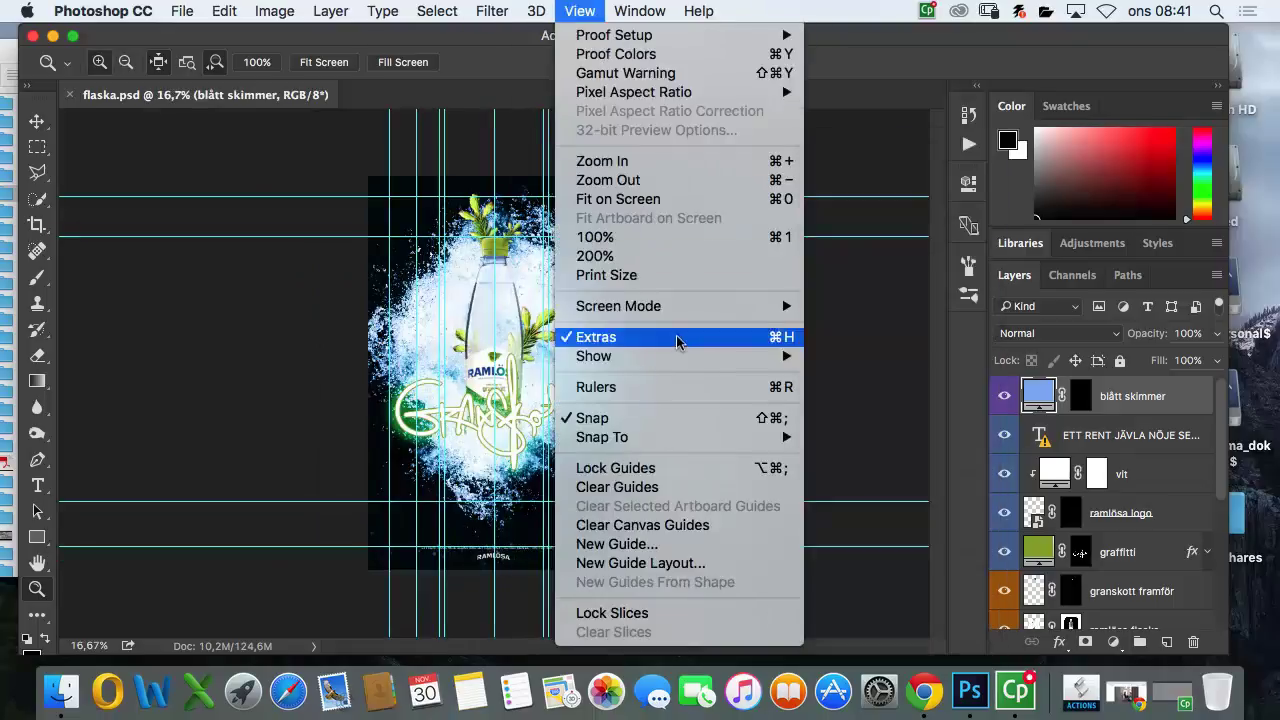
{"action": "left_click", "coordinate": [562, 447]}
{"action": "key", "text": "f"}
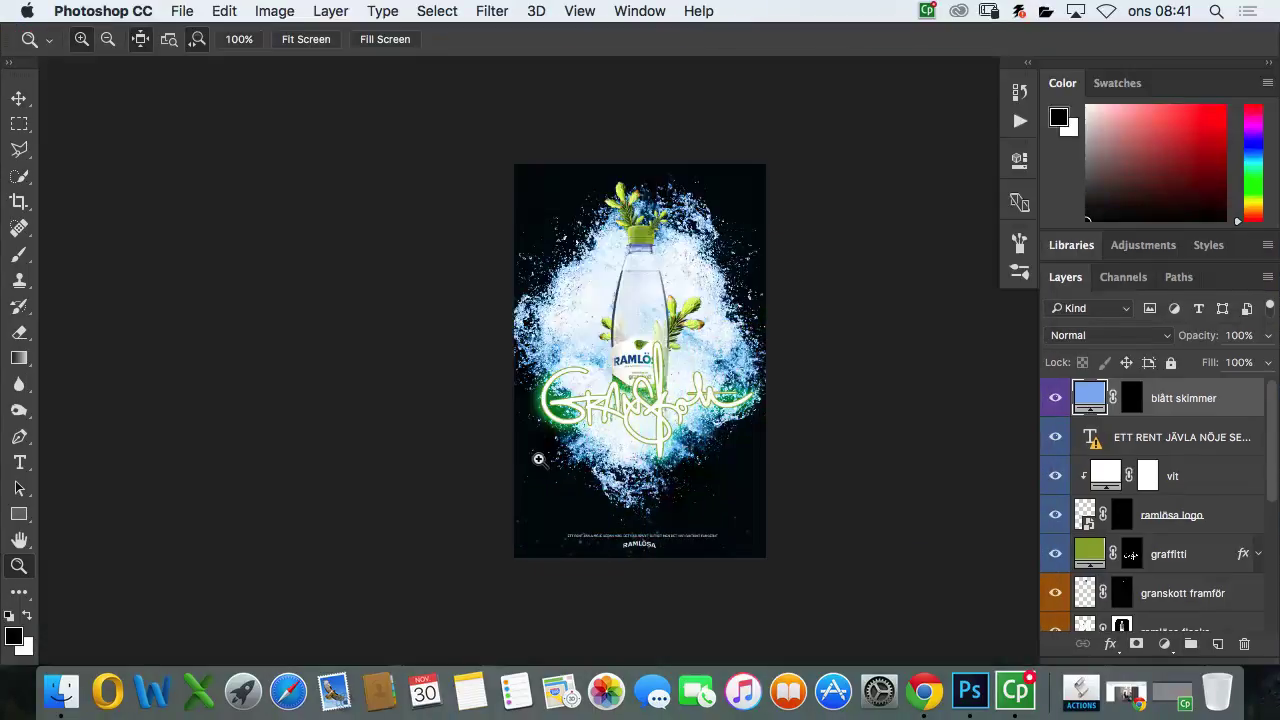
{"action": "key", "text": "super+plus"}
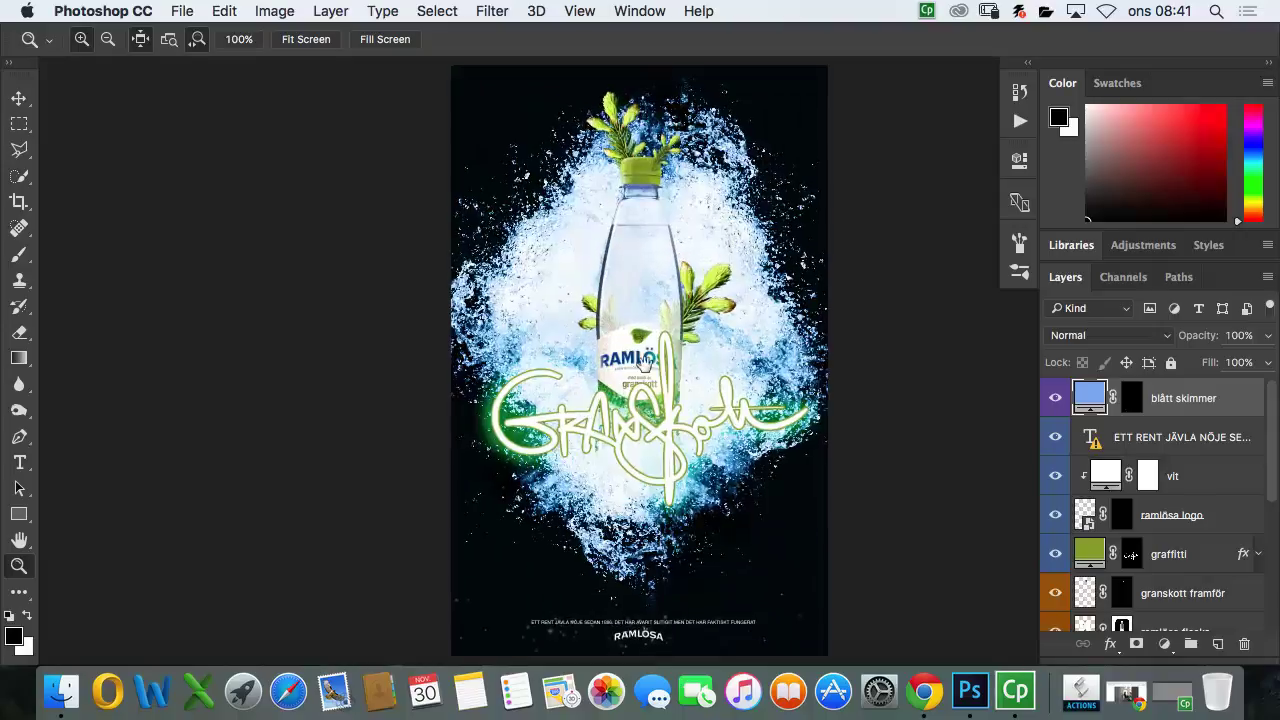
{"action": "left_click_drag", "start_coordinate": [685, 351], "coordinate": [615, 372]}
{"action": "scroll", "coordinate": [615, 372], "scroll_direction": "down", "scroll_amount": 1}
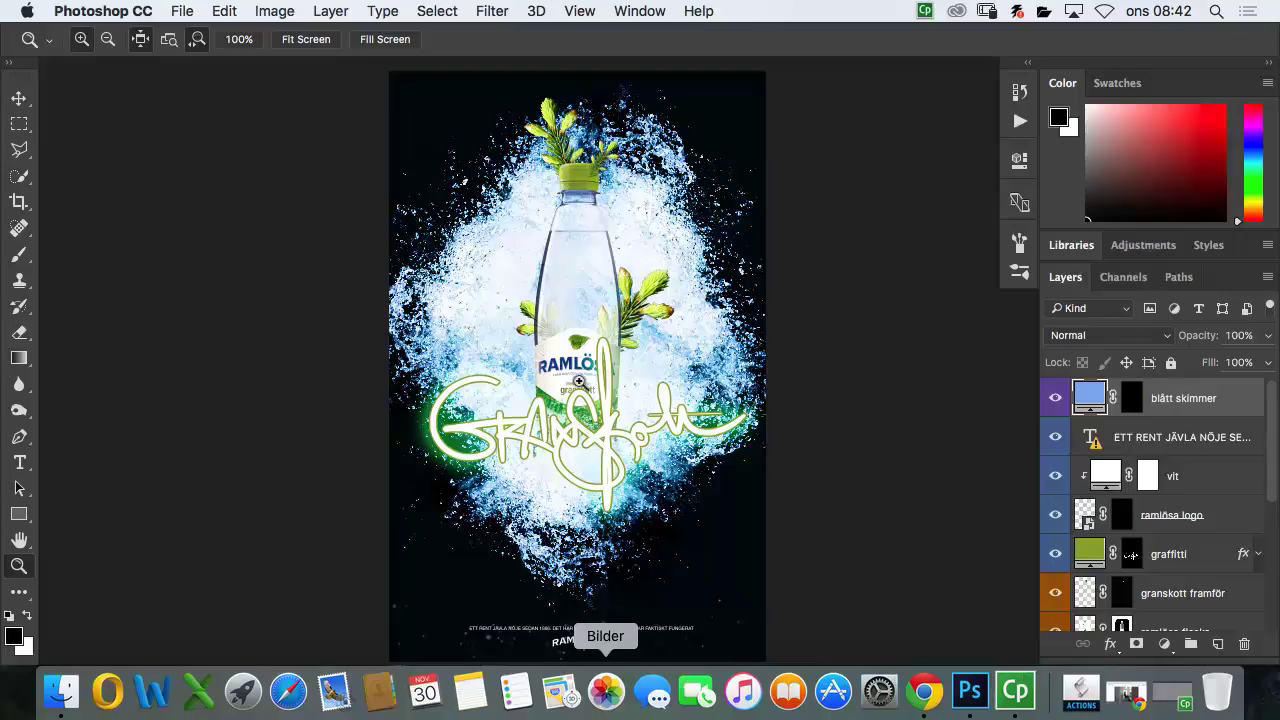
Step: Isolate the Background layer and make the UTJ BG fill layer and the Vatten group visible above it
{"action": "left_click_drag", "start_coordinate": [1272, 467], "coordinate": [1277, 625]}
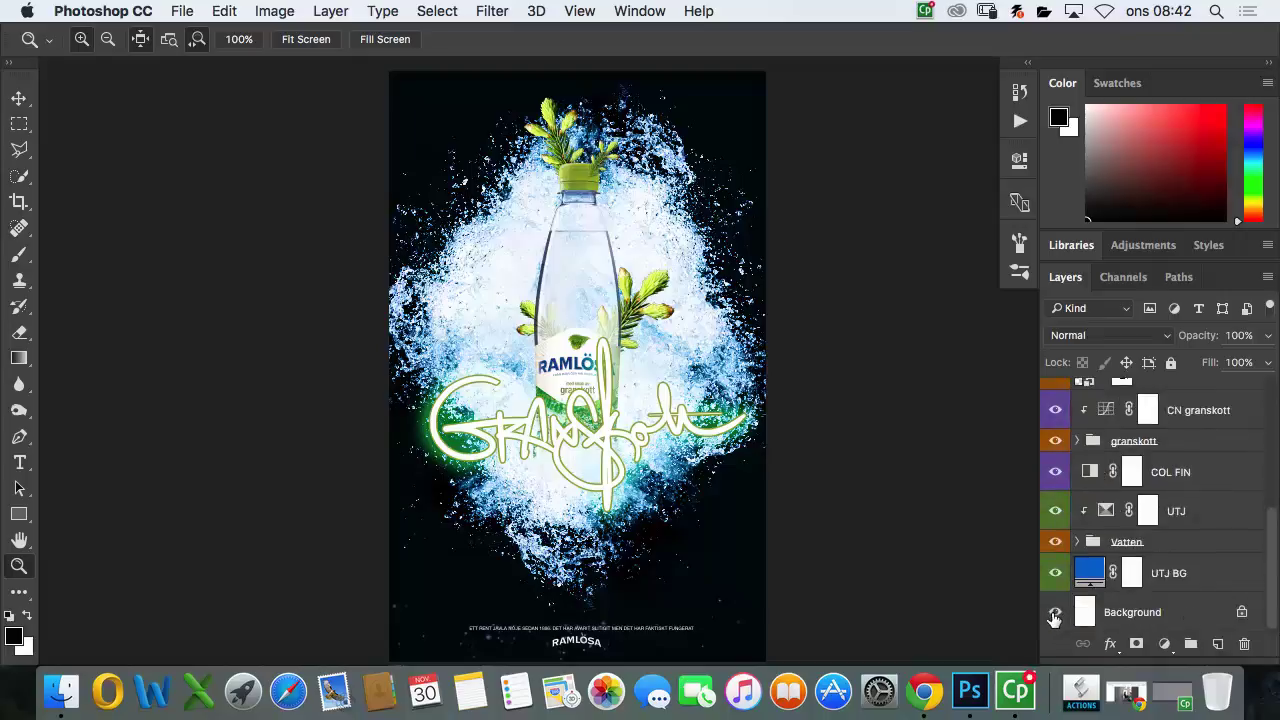
{"action": "left_click", "coordinate": [1055, 612], "text": "alt"}
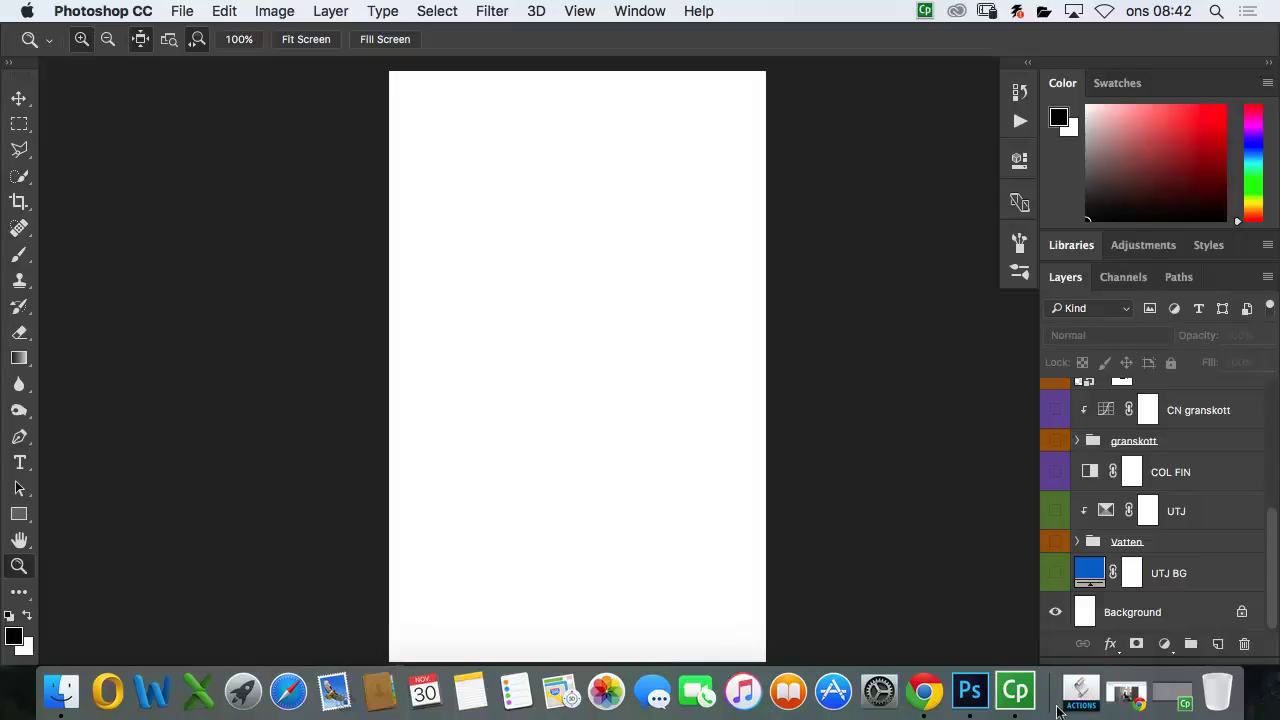
{"action": "left_click", "coordinate": [1056, 575]}
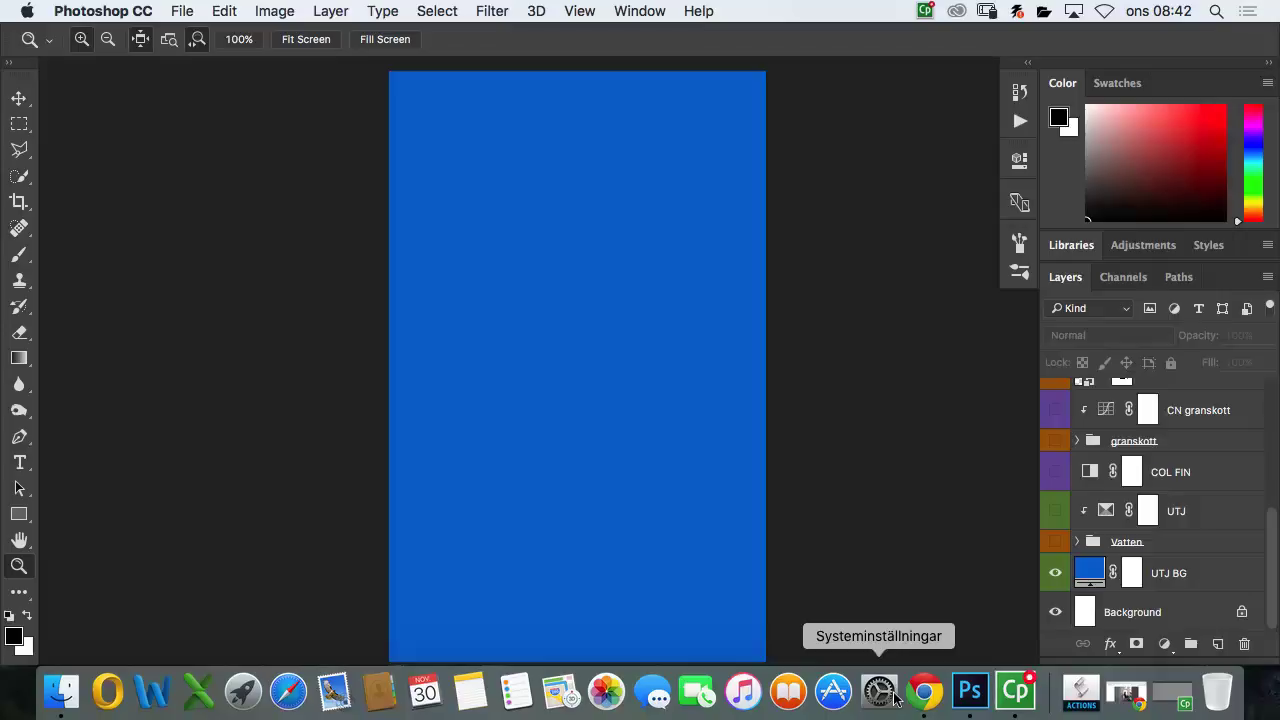
{"action": "left_click", "coordinate": [1055, 542]}
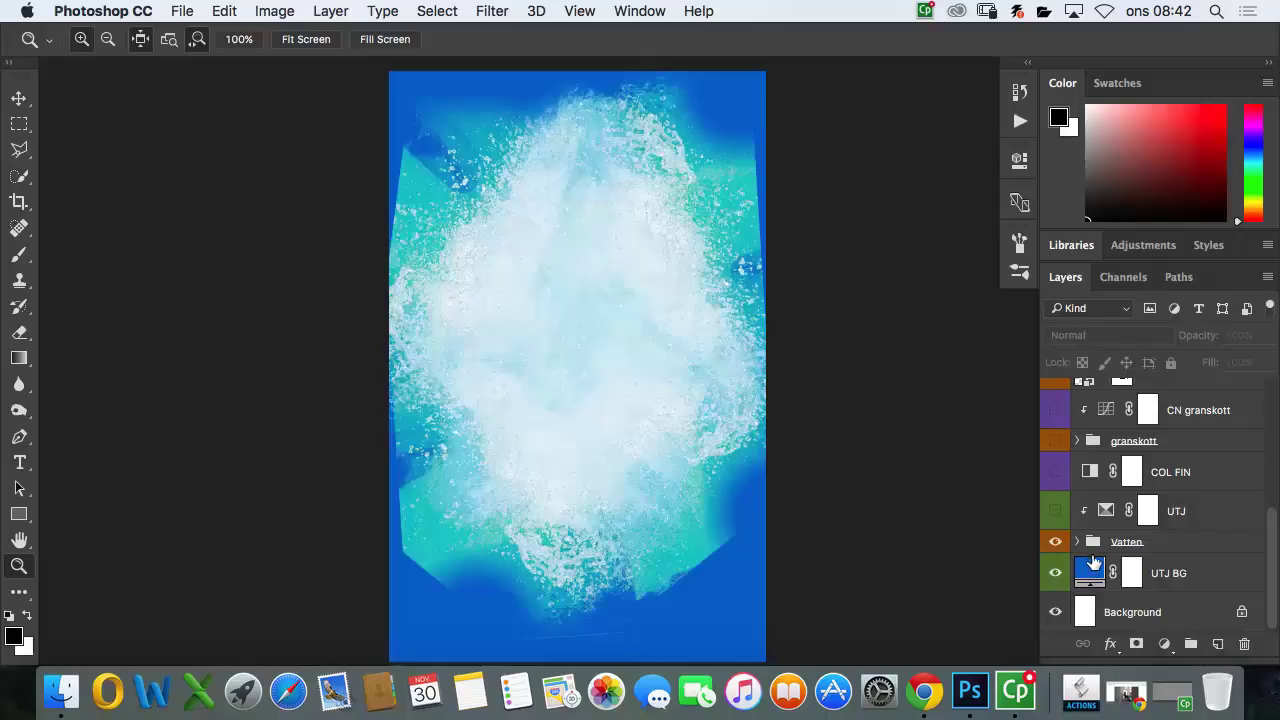
Step: Expand the Vatten group, isolate its vatten 4 layer, and show vatten 3, vatten 2 and vatten 1 again one by one
{"action": "left_click", "coordinate": [1077, 542]}
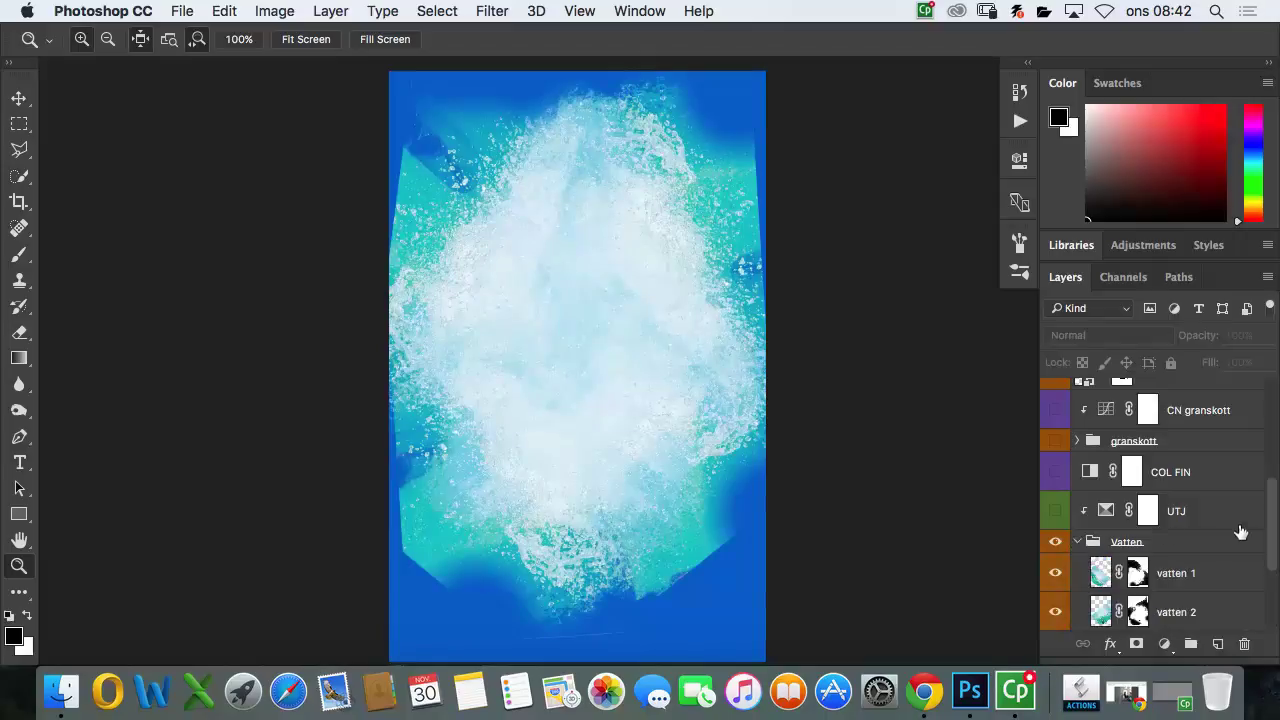
{"action": "scroll", "coordinate": [1268, 535], "scroll_direction": "down", "scroll_amount": 5}
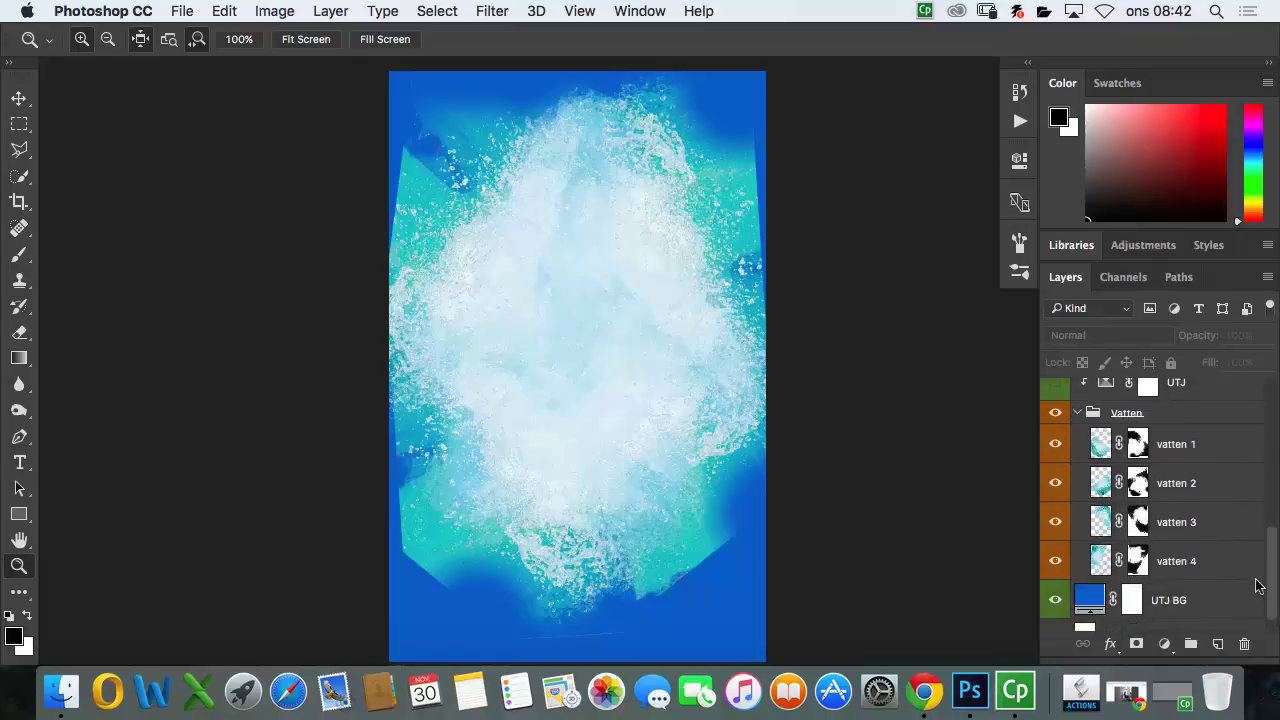
{"action": "left_click", "coordinate": [1162, 568]}
{"action": "left_click_drag", "start_coordinate": [1057, 521], "coordinate": [1056, 444]}
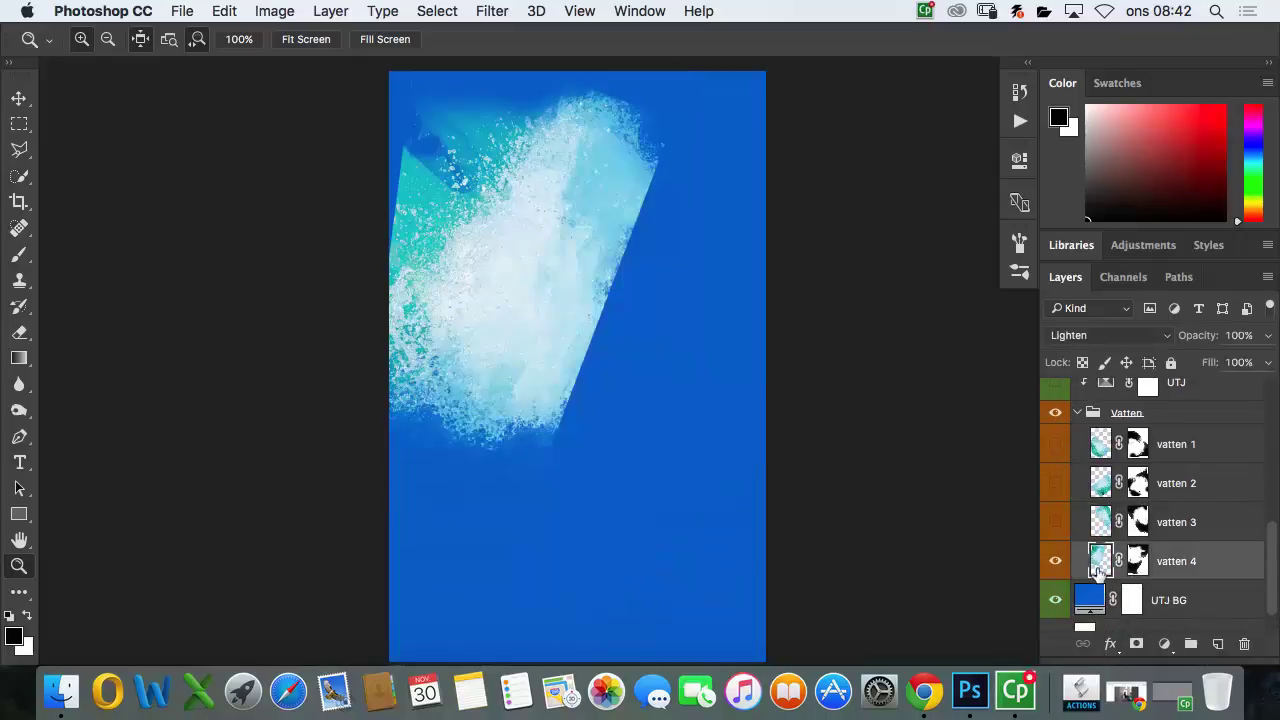
{"action": "left_click", "coordinate": [1055, 523]}
{"action": "left_click", "coordinate": [1055, 483]}
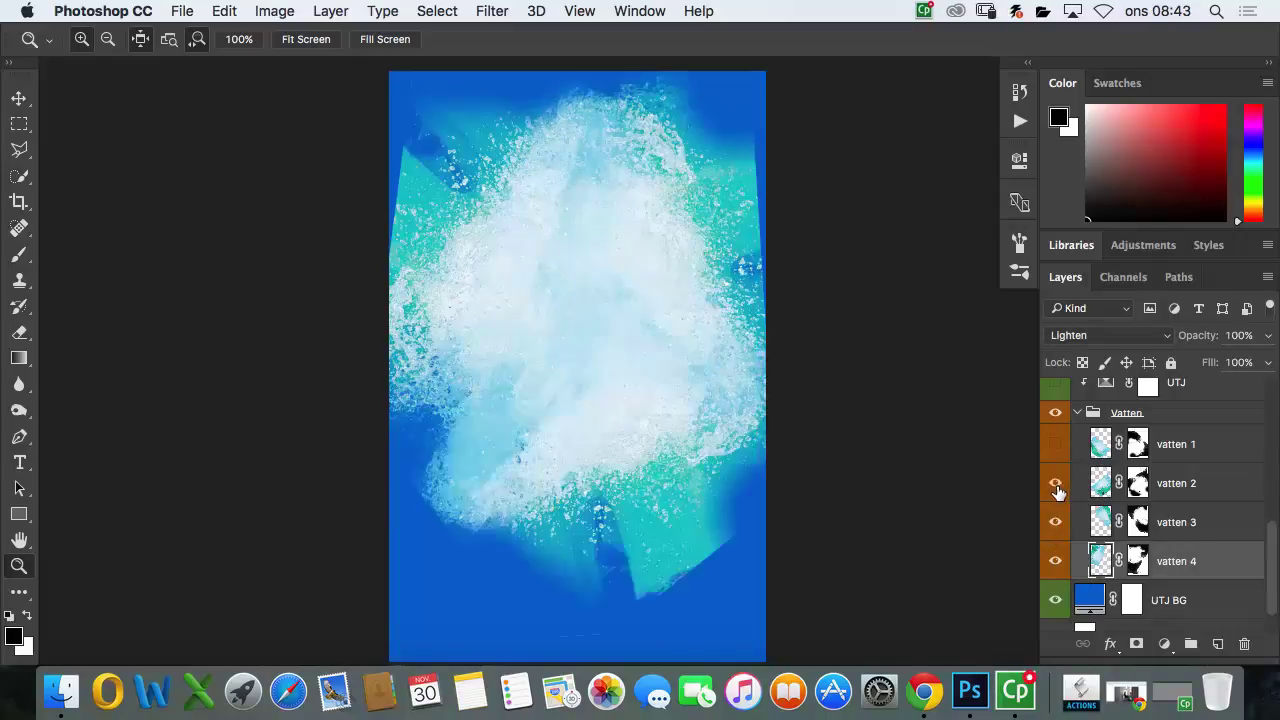
{"action": "left_click", "coordinate": [1055, 444]}
Step: Select each of the four vatten layers and the Vatten group itself to examine their blend modes
{"action": "left_click", "coordinate": [1228, 460]}
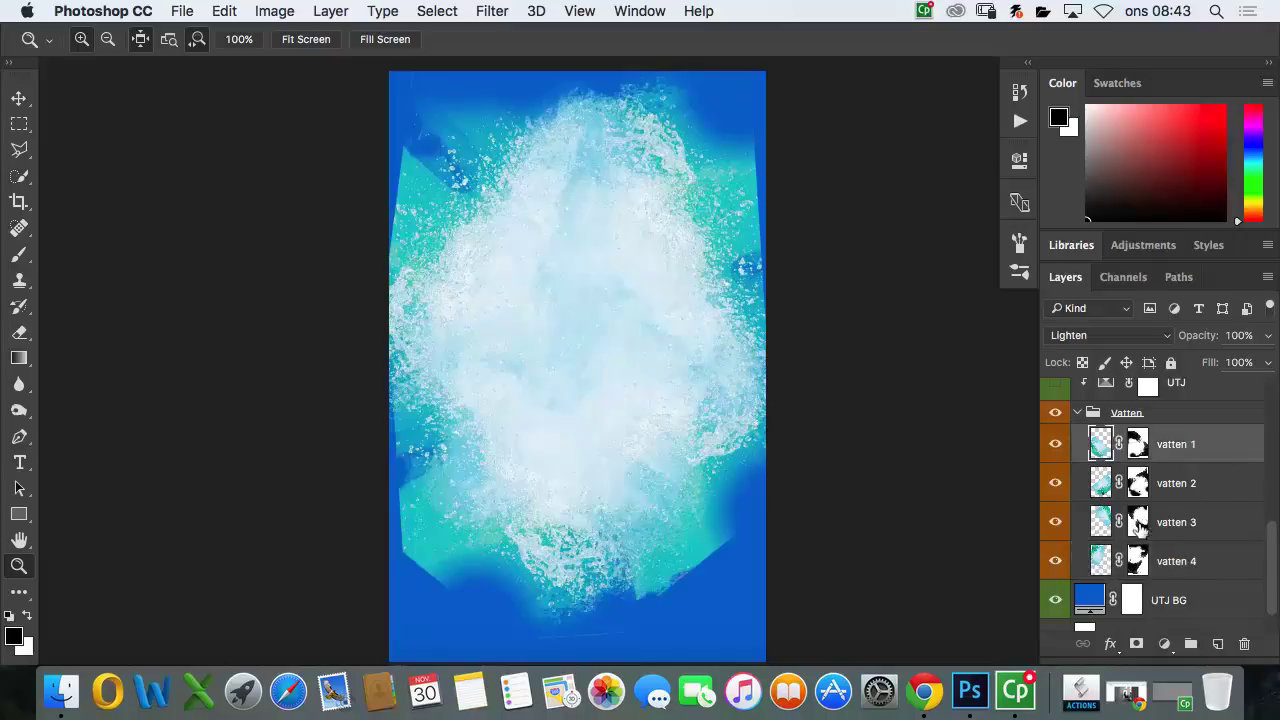
{"action": "left_click", "coordinate": [1195, 566]}
{"action": "left_click", "coordinate": [1211, 524]}
{"action": "left_click", "coordinate": [1207, 484]}
{"action": "left_click", "coordinate": [1188, 440]}
{"action": "left_click", "coordinate": [1176, 414]}
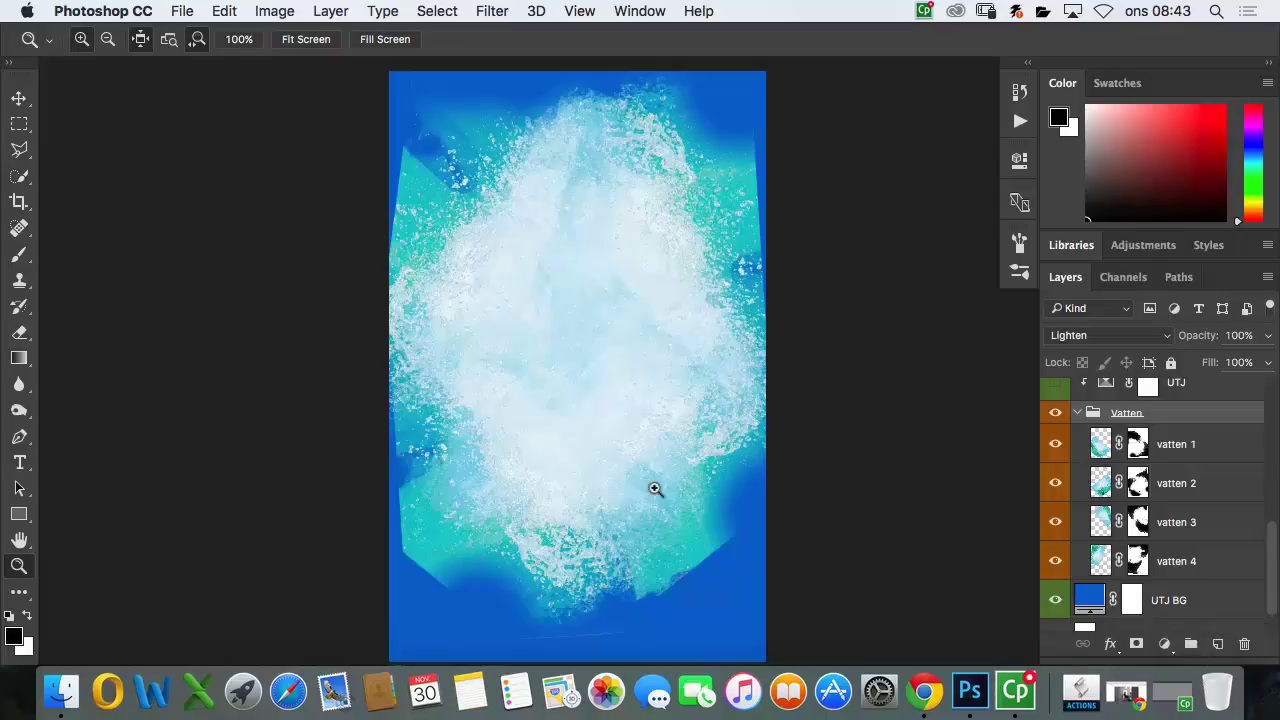
Step: Try the Normal blend mode on the Vatten group and return it to Lighten
{"action": "left_click", "coordinate": [1109, 337]}
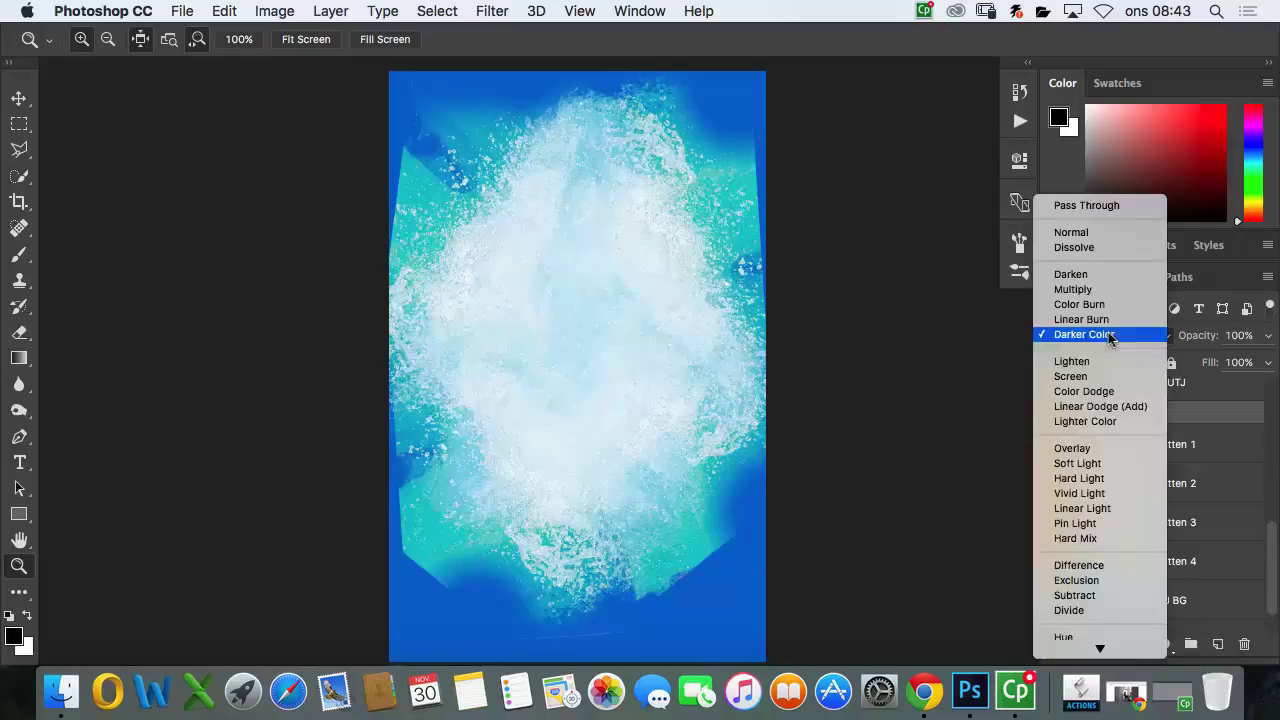
{"action": "left_click", "coordinate": [1105, 232]}
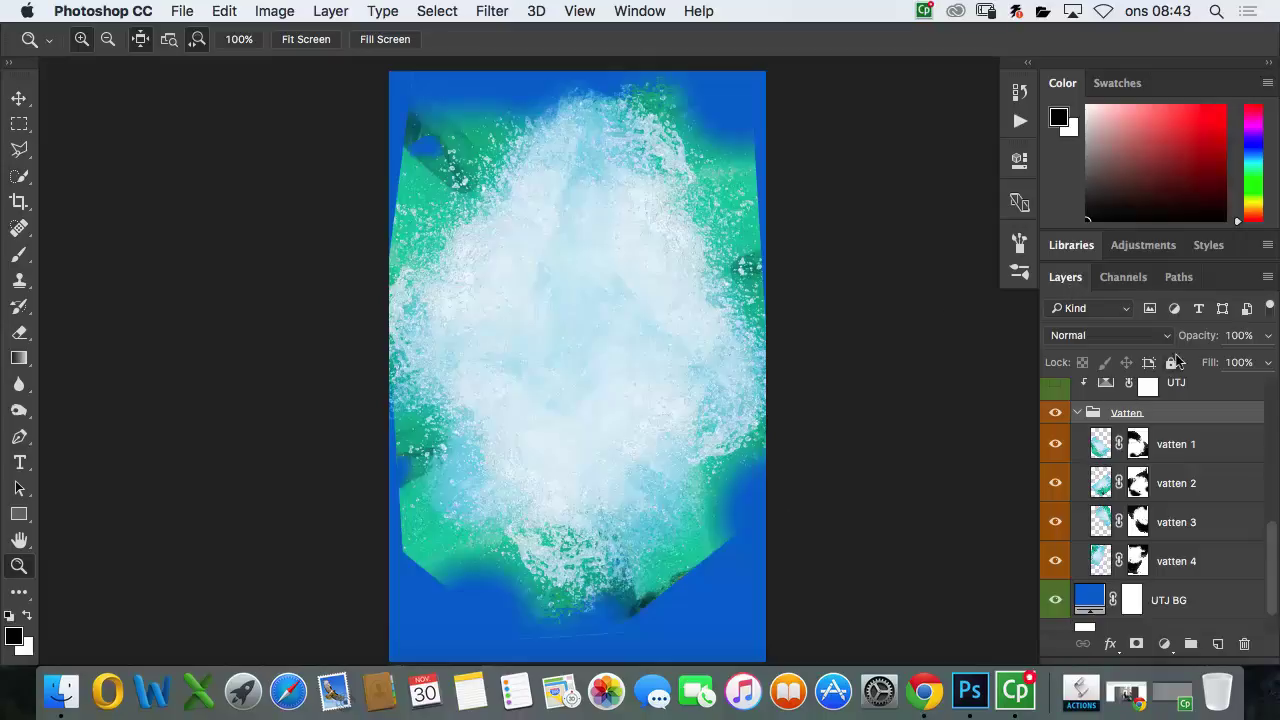
{"action": "left_click", "coordinate": [1124, 337]}
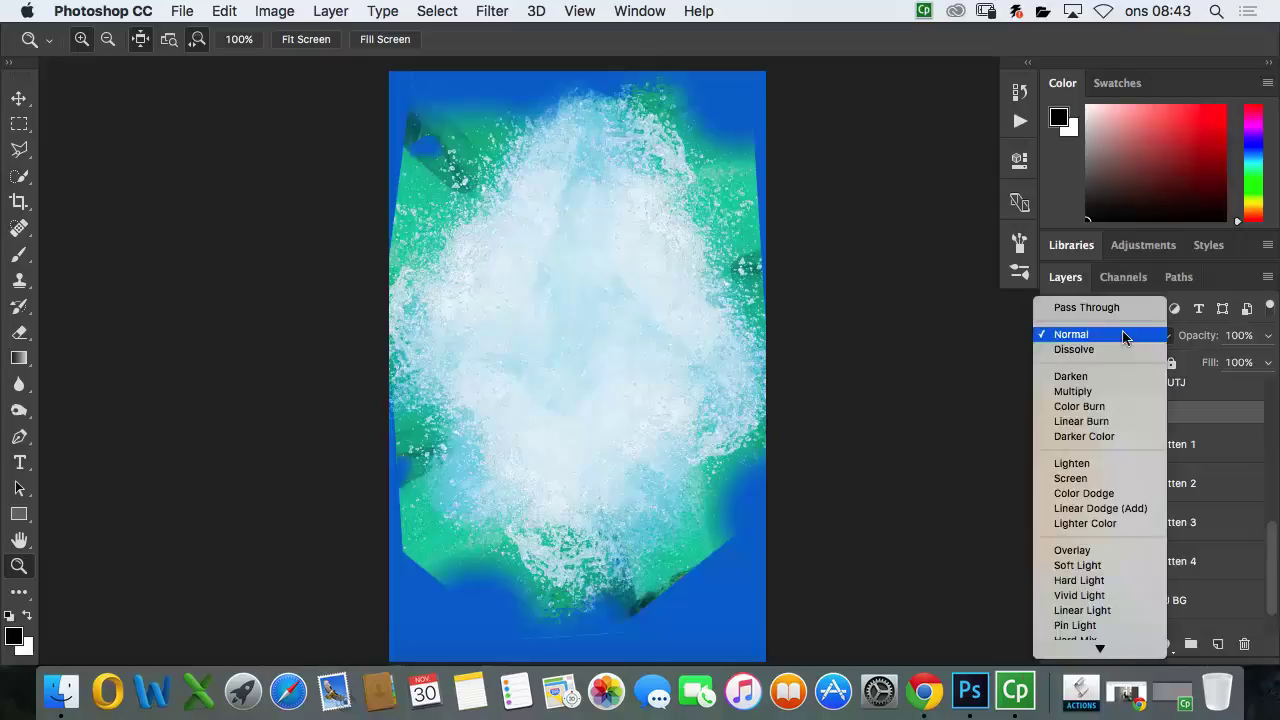
{"action": "left_click", "coordinate": [1072, 463]}
Step: Collapse the Vatten group and compare the water with the UTJ adjustment layer off and on, leaving UTJ visible
{"action": "left_click", "coordinate": [1079, 412]}
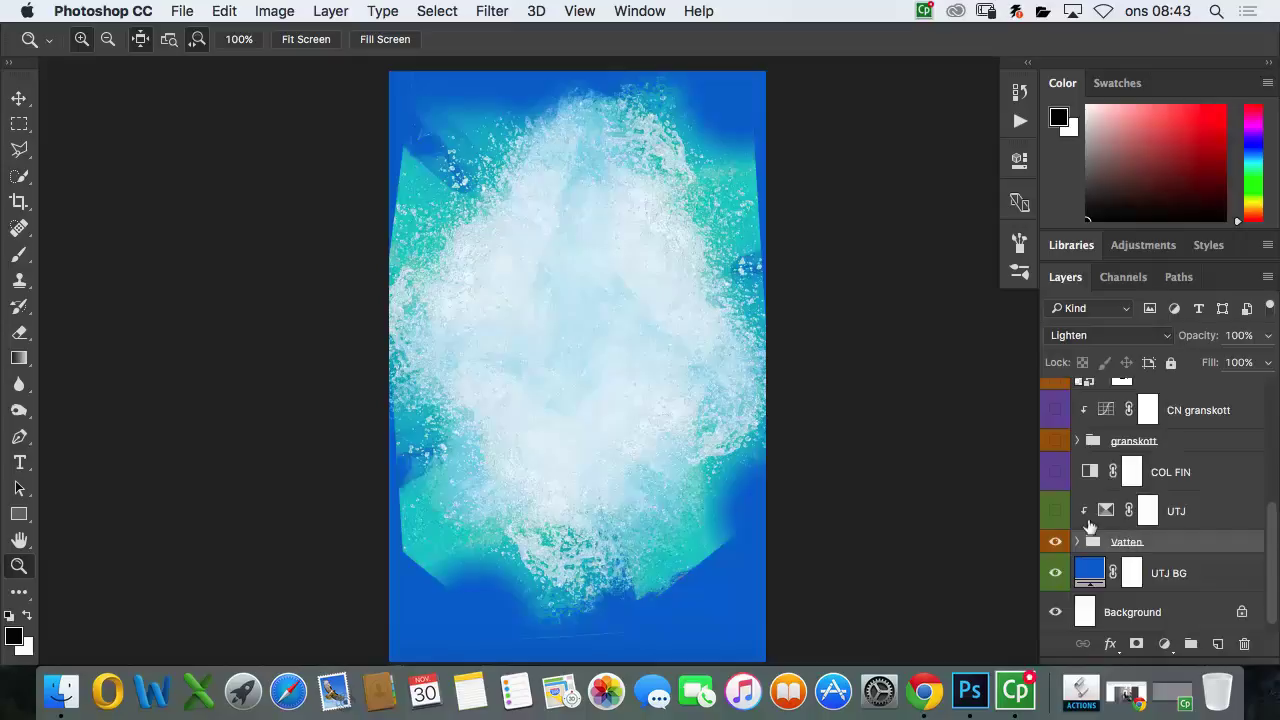
{"action": "left_click", "coordinate": [1056, 512]}
{"action": "left_click", "coordinate": [1056, 512]}
{"action": "left_click", "coordinate": [1056, 512]}
{"action": "left_click", "coordinate": [1057, 512]}
{"action": "left_click", "coordinate": [1056, 513]}
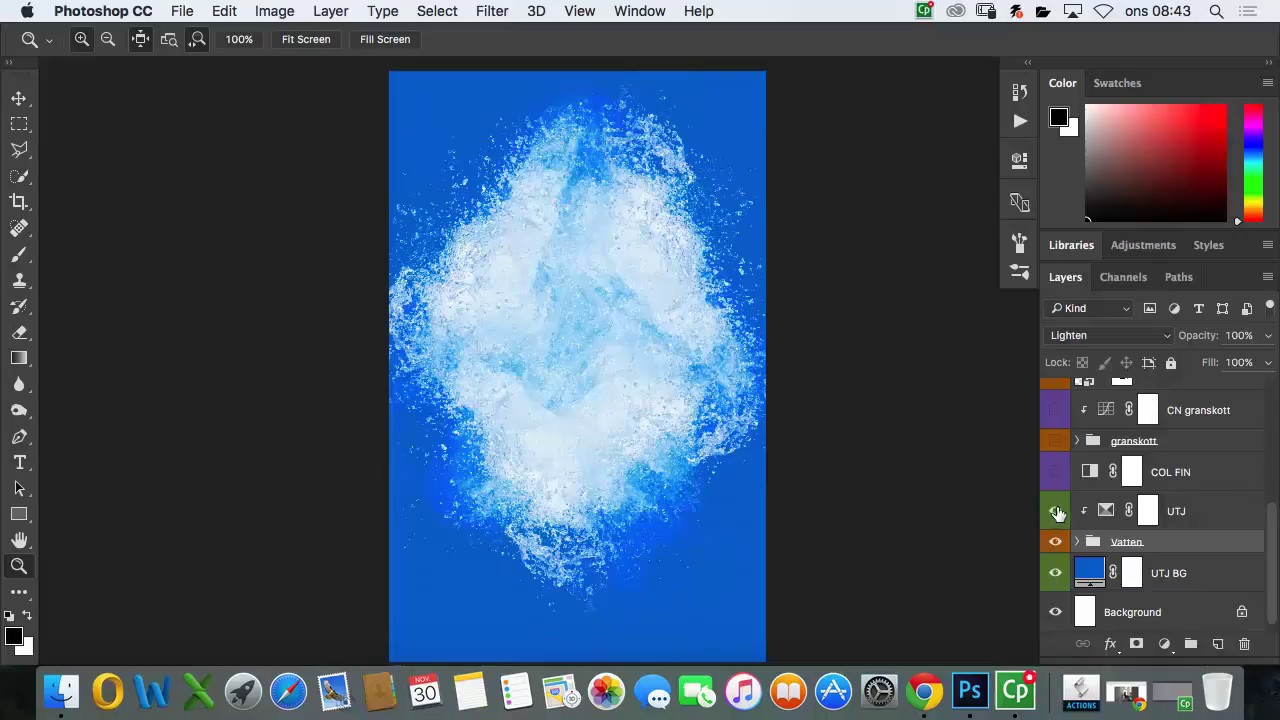
{"action": "left_click", "coordinate": [1056, 512]}
{"action": "left_click", "coordinate": [1056, 512]}
Step: Review the UTJ layer's Selective Color settings for Neutrals, Cyans, Whites and Blacks, and close its properties
{"action": "double_click", "coordinate": [1104, 512]}
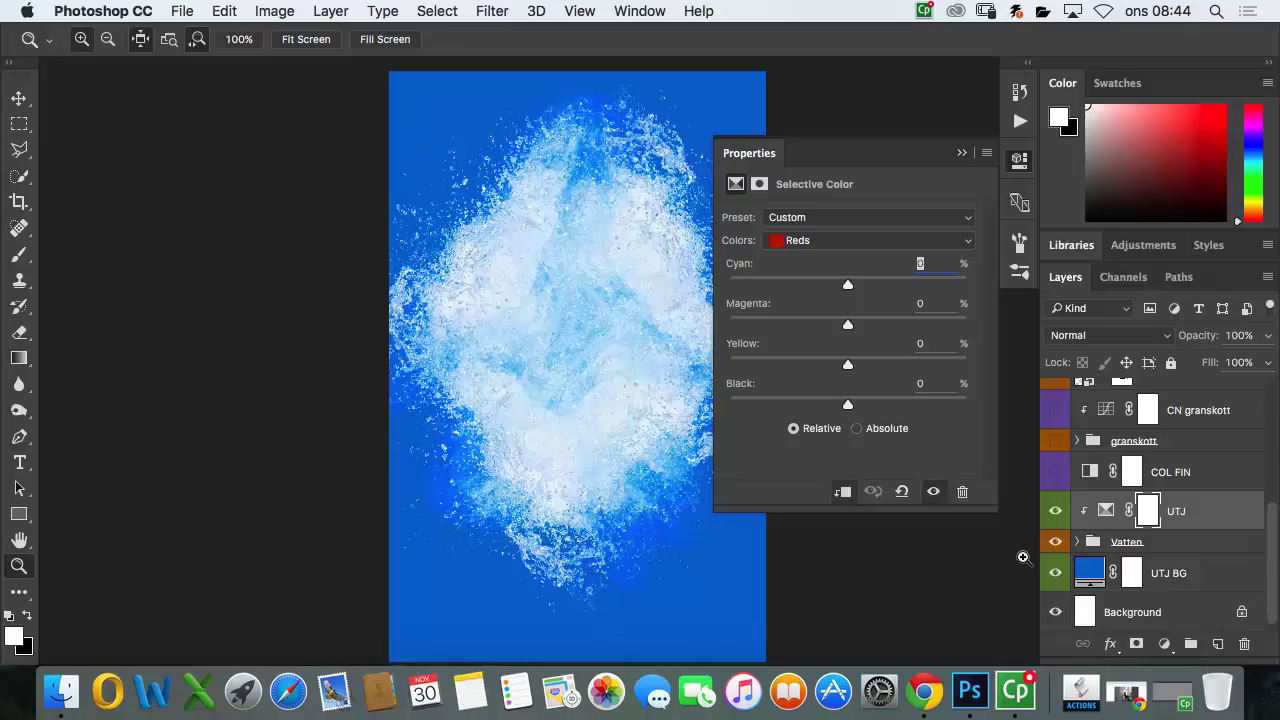
{"action": "left_click", "coordinate": [892, 244]}
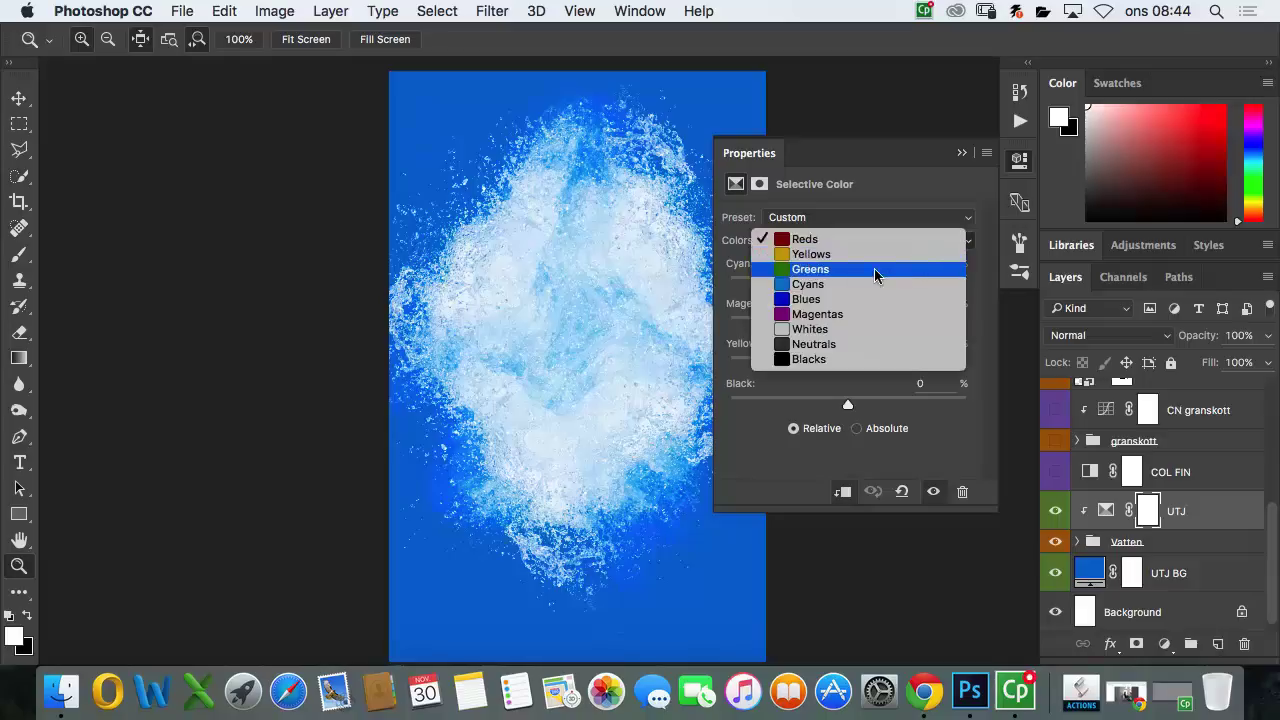
{"action": "left_click", "coordinate": [850, 344]}
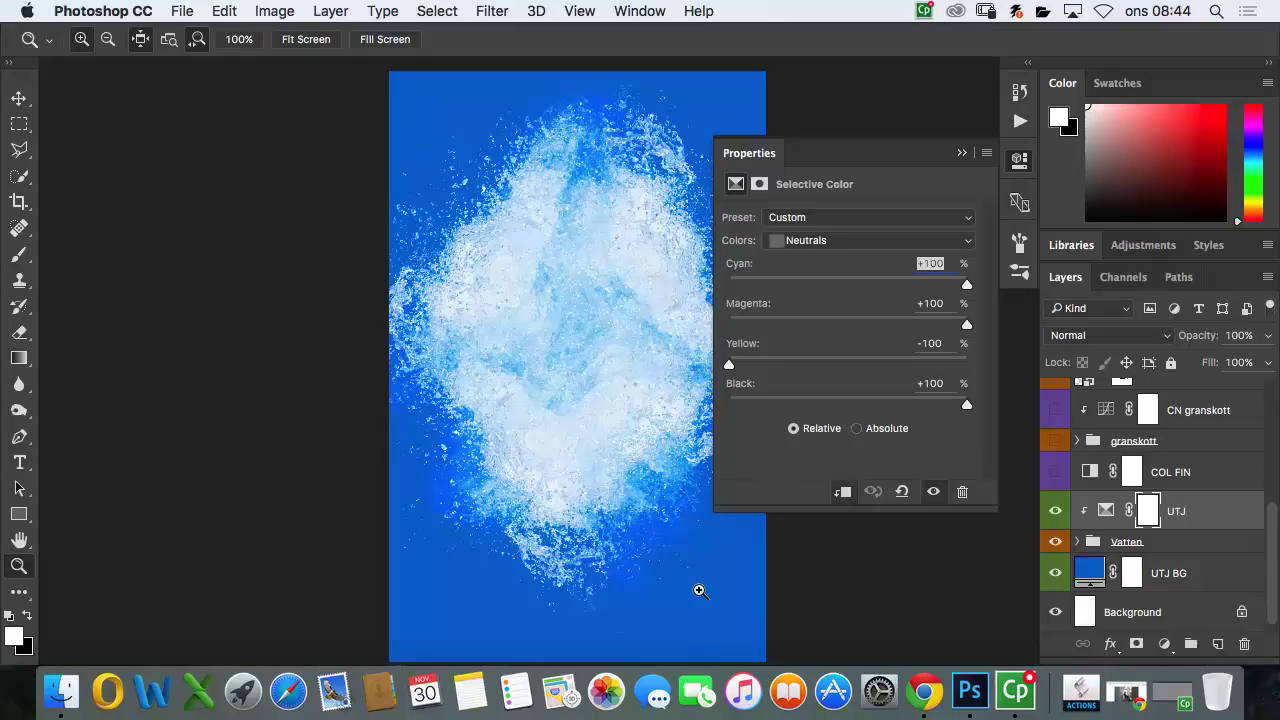
{"action": "left_click", "coordinate": [870, 241]}
{"action": "left_click", "coordinate": [840, 180]}
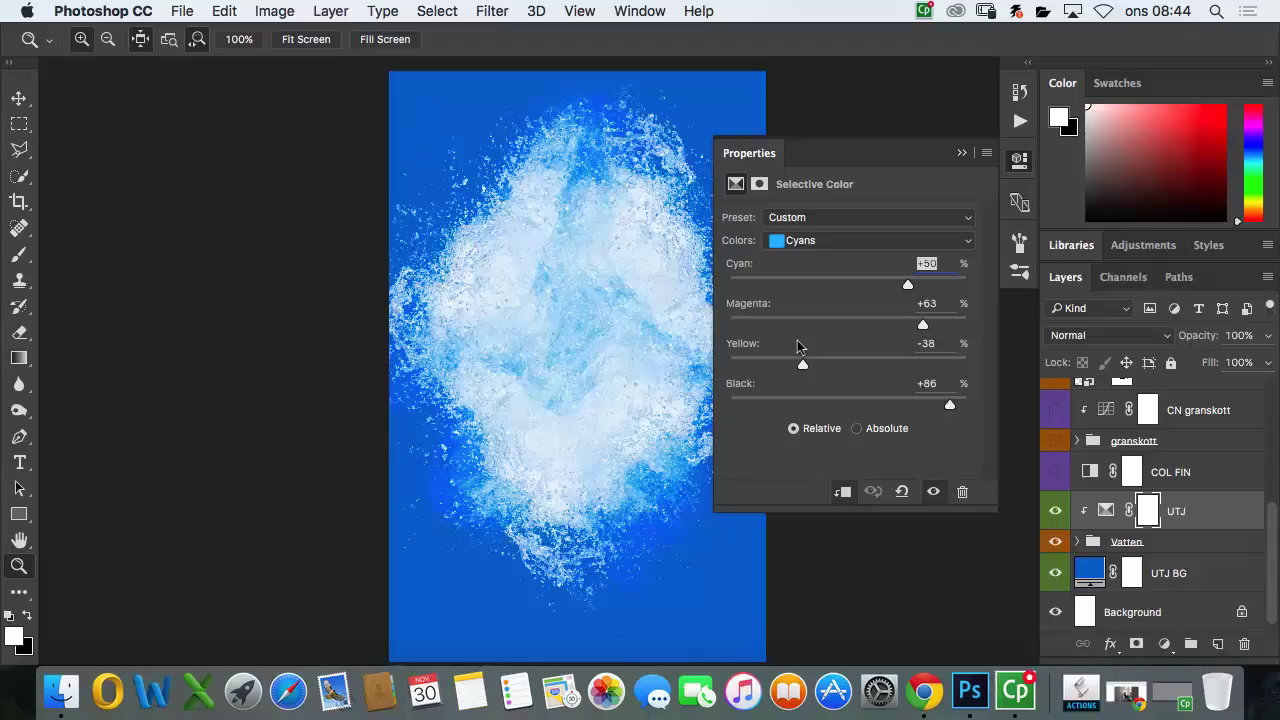
{"action": "left_click", "coordinate": [866, 240]}
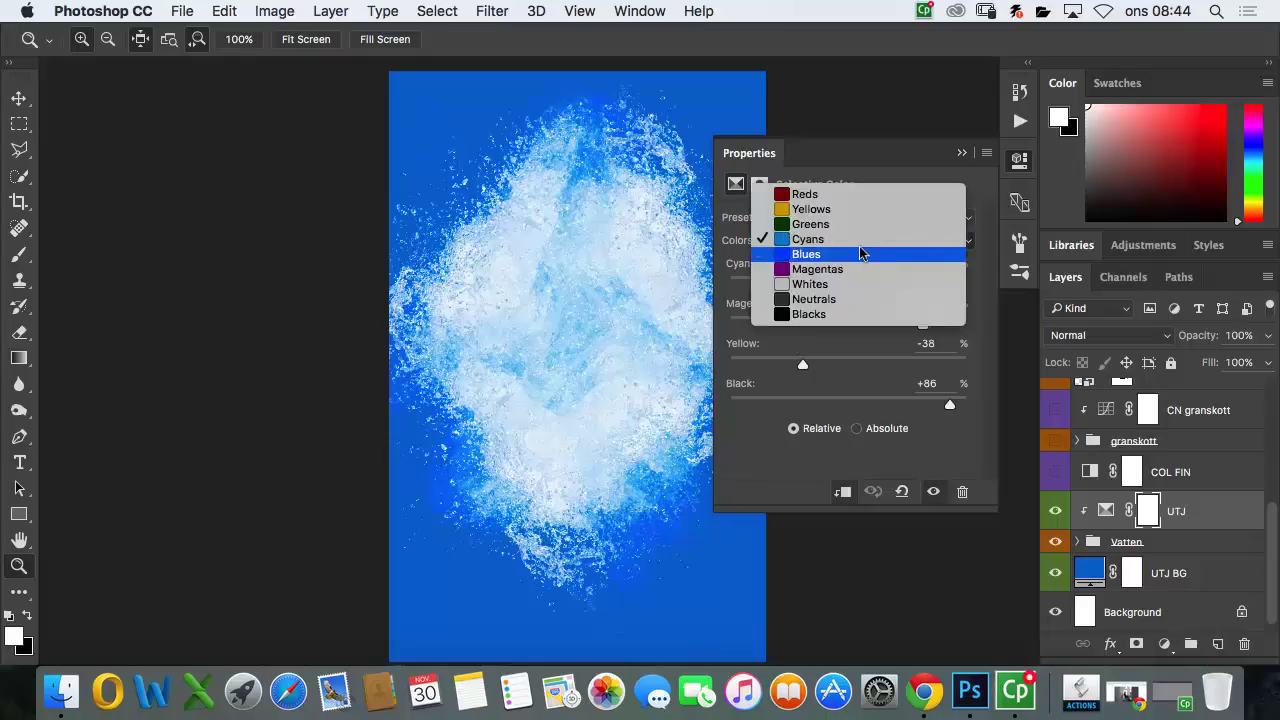
{"action": "left_click", "coordinate": [815, 286]}
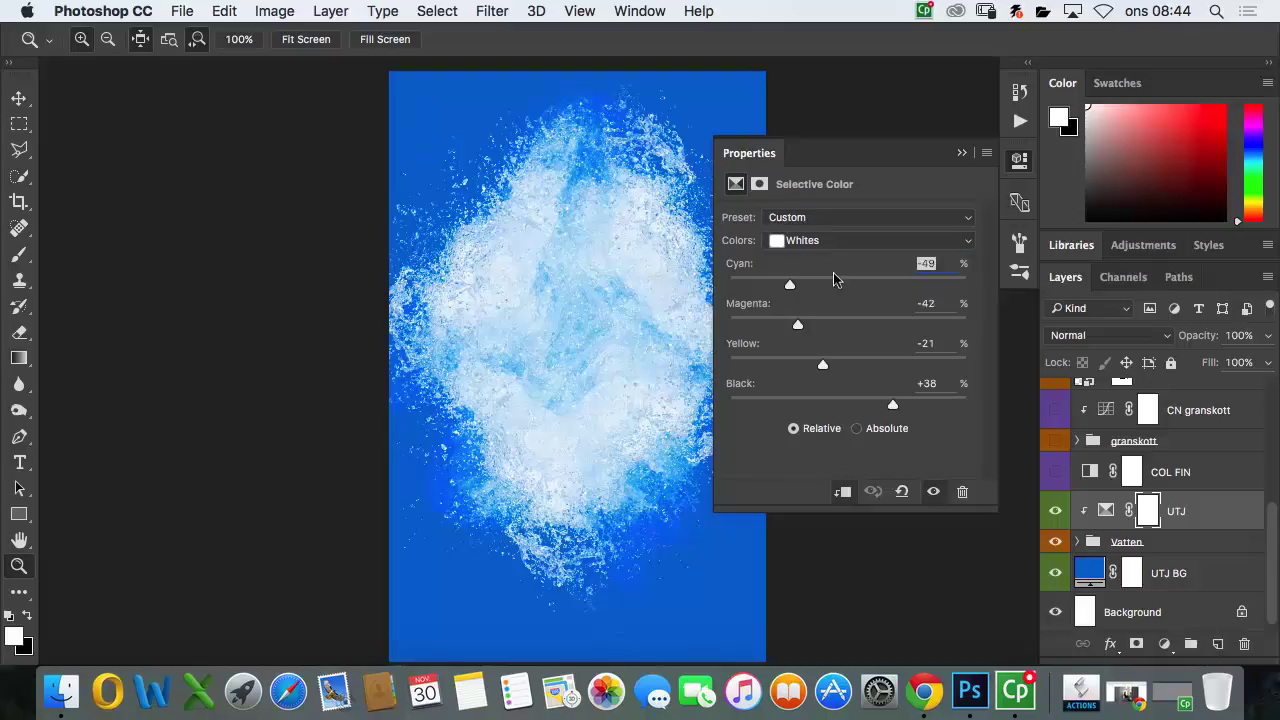
{"action": "left_click", "coordinate": [843, 244]}
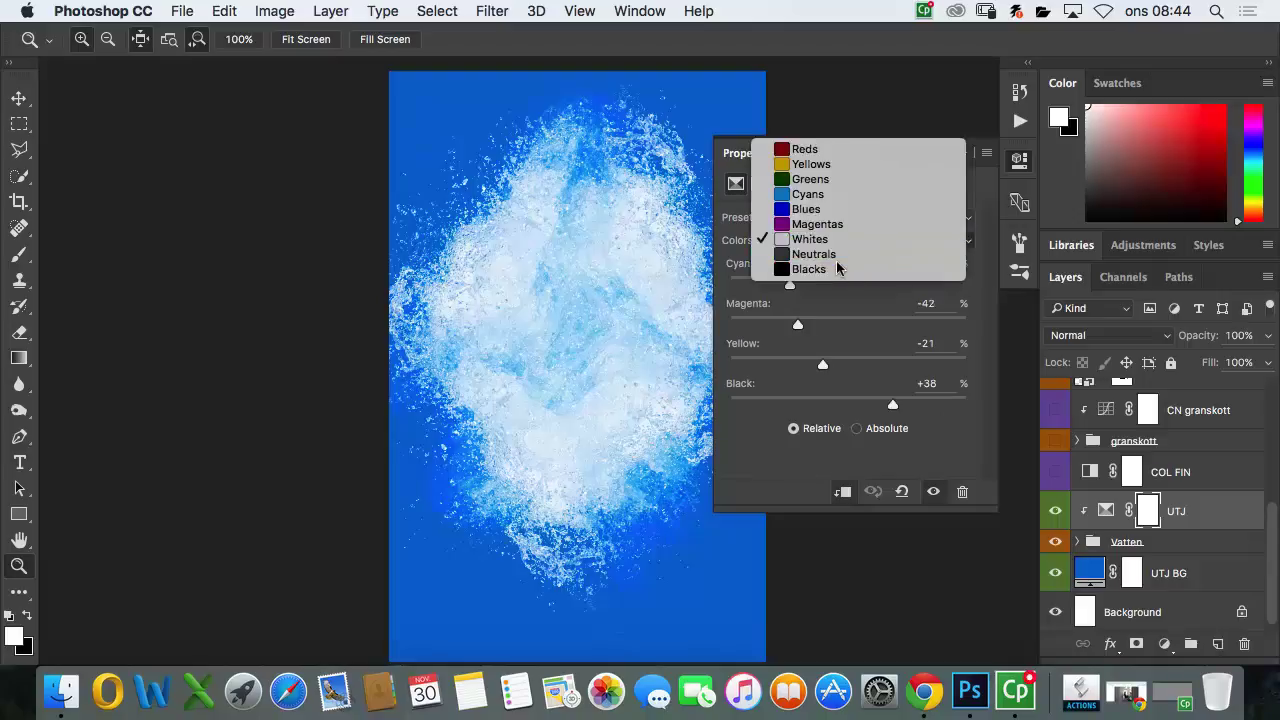
{"action": "left_click", "coordinate": [835, 267]}
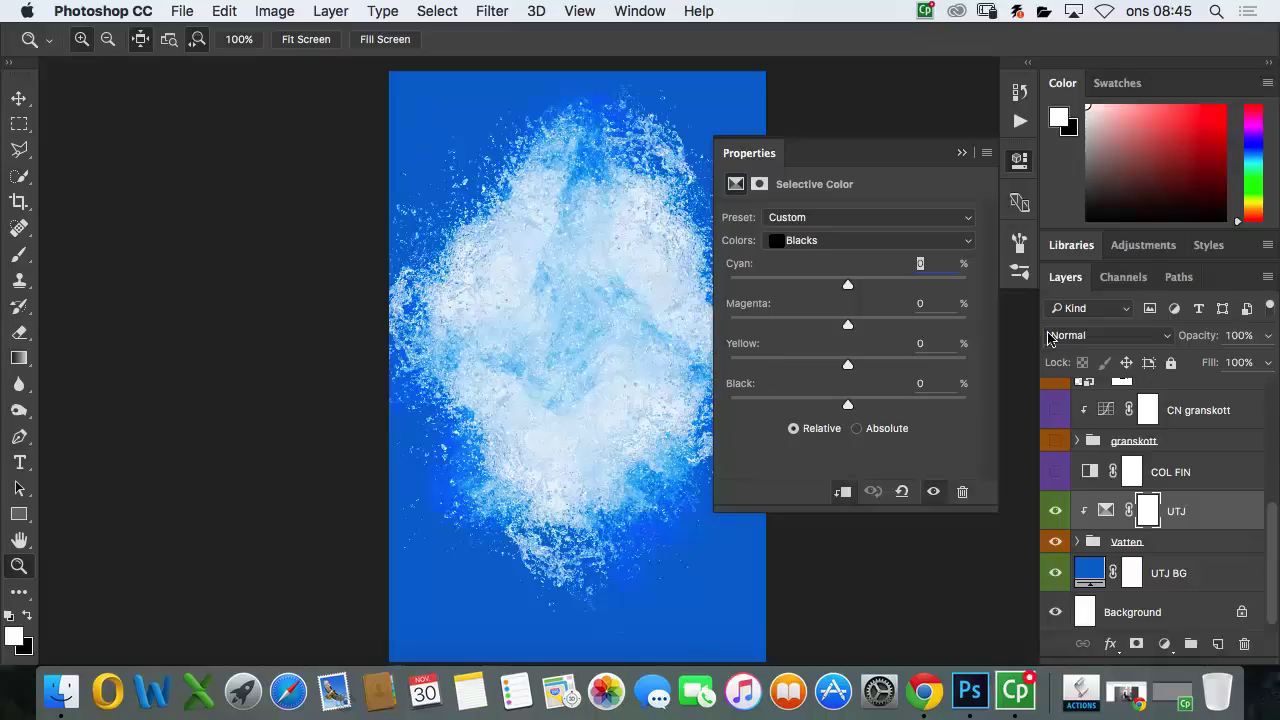
{"action": "left_click", "coordinate": [962, 153]}
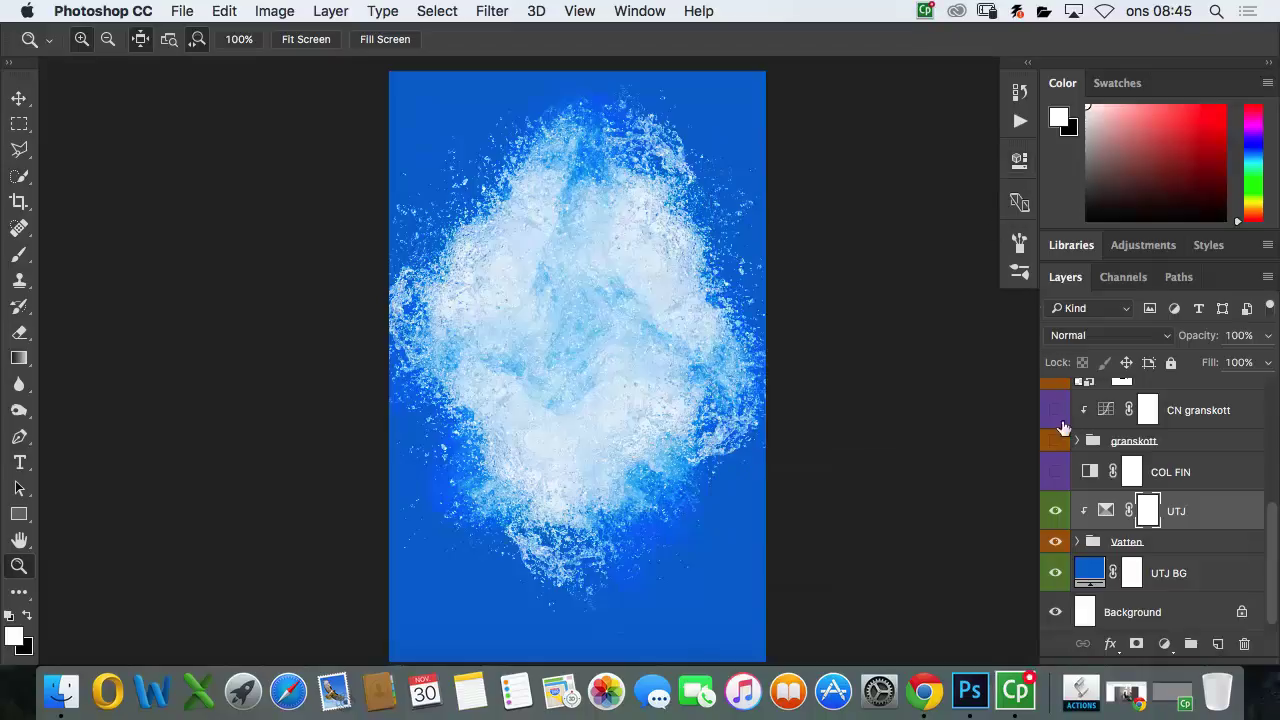
Step: Show the COL FIN Black & White adjustment, open its settings, and try the Normal blend mode before returning it to Hard Light
{"action": "left_click", "coordinate": [1055, 472]}
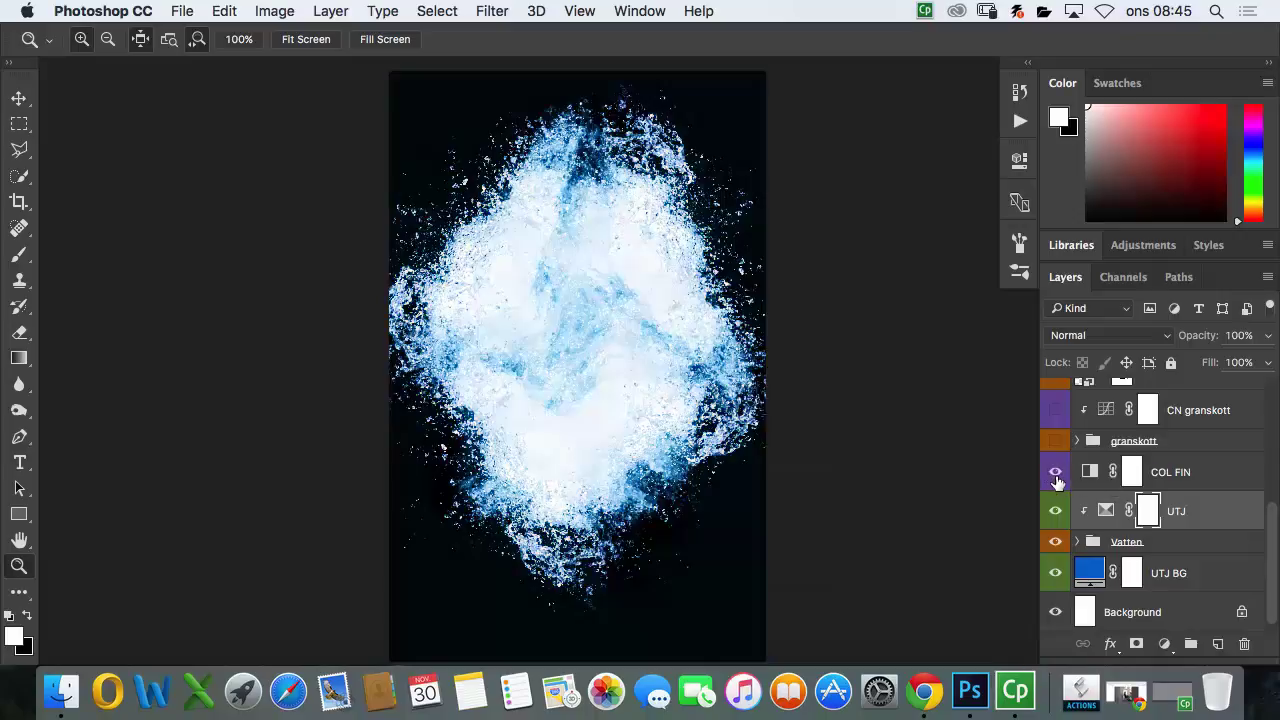
{"action": "double_click", "coordinate": [1090, 472]}
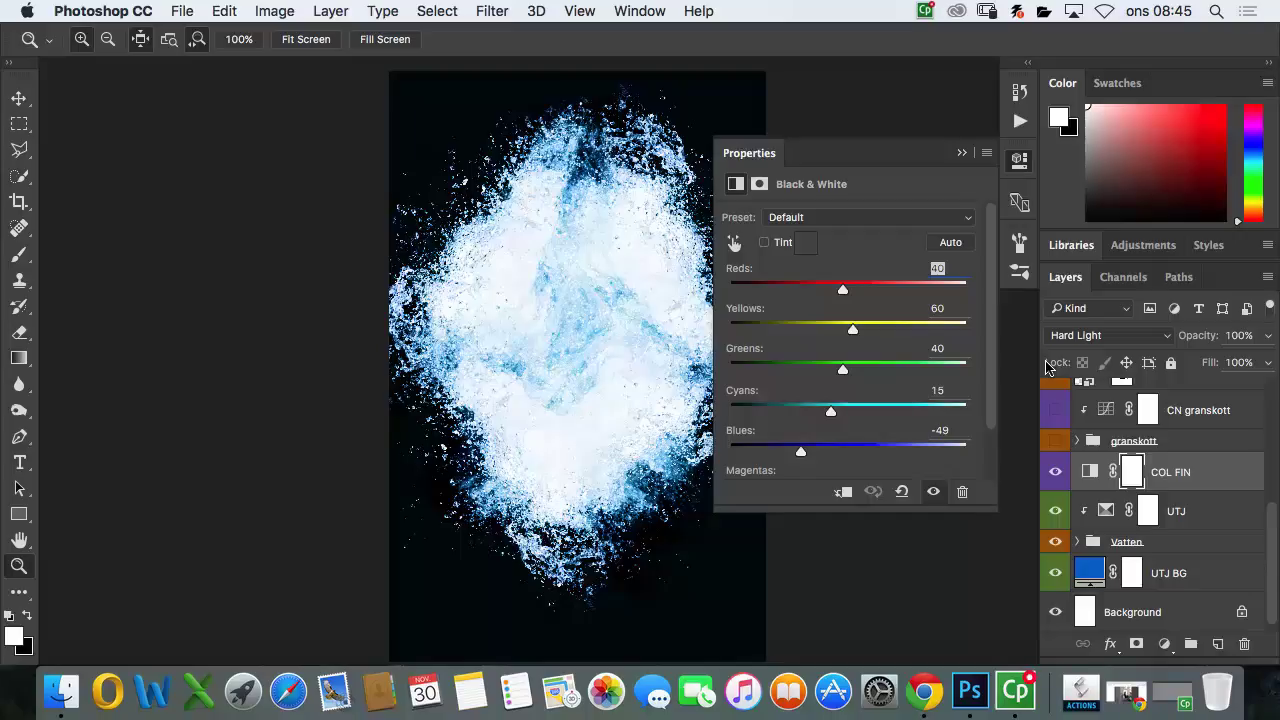
{"action": "left_click", "coordinate": [1094, 338]}
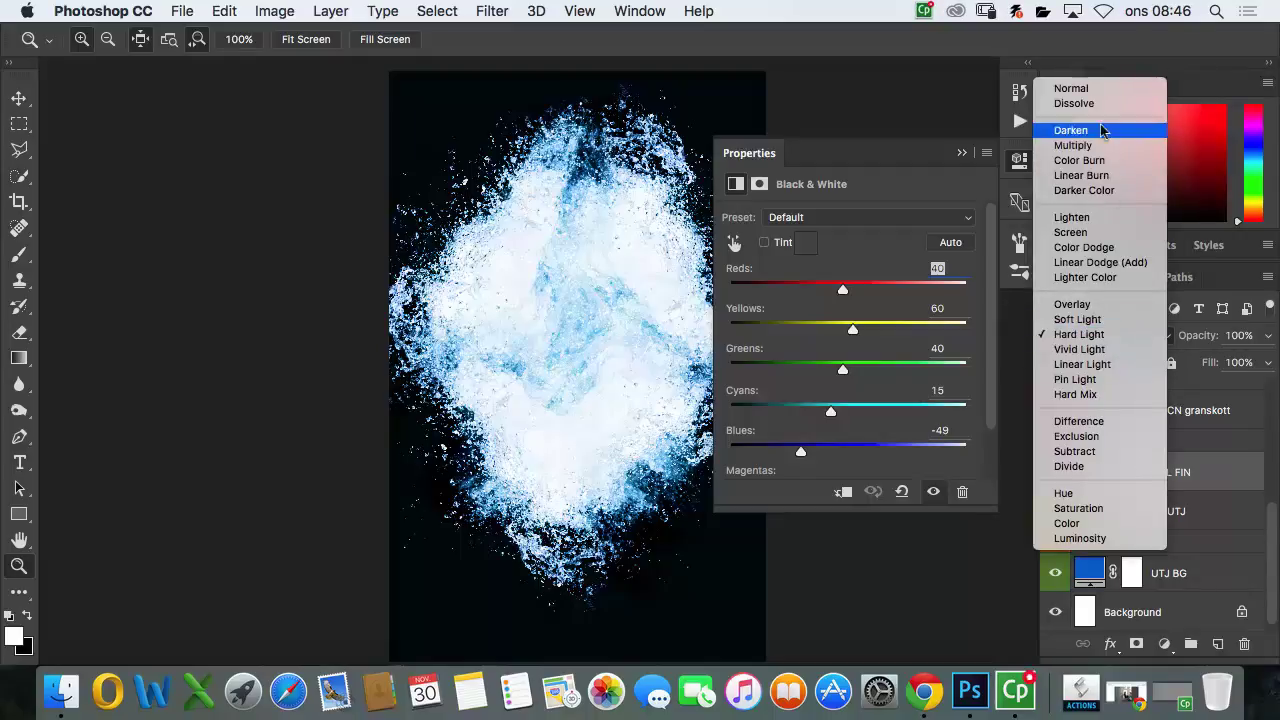
{"action": "left_click", "coordinate": [1096, 93]}
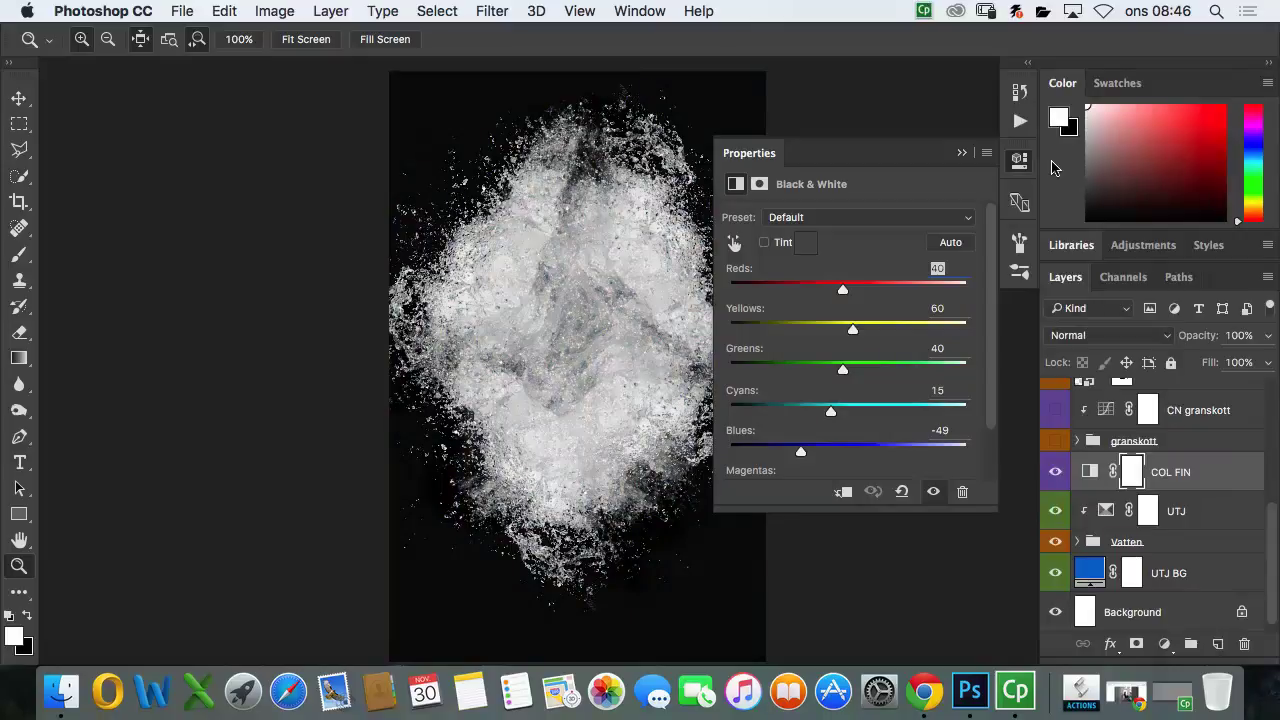
{"action": "left_click", "coordinate": [1098, 337]}
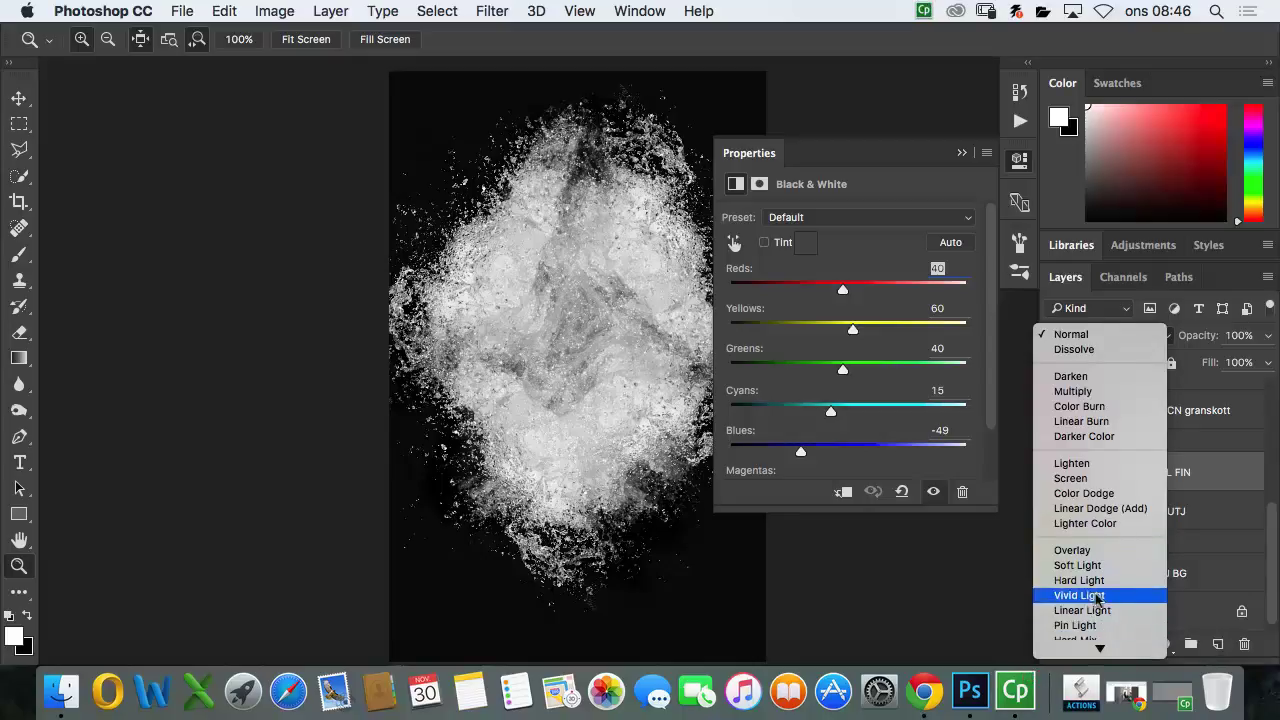
{"action": "left_click", "coordinate": [1082, 581]}
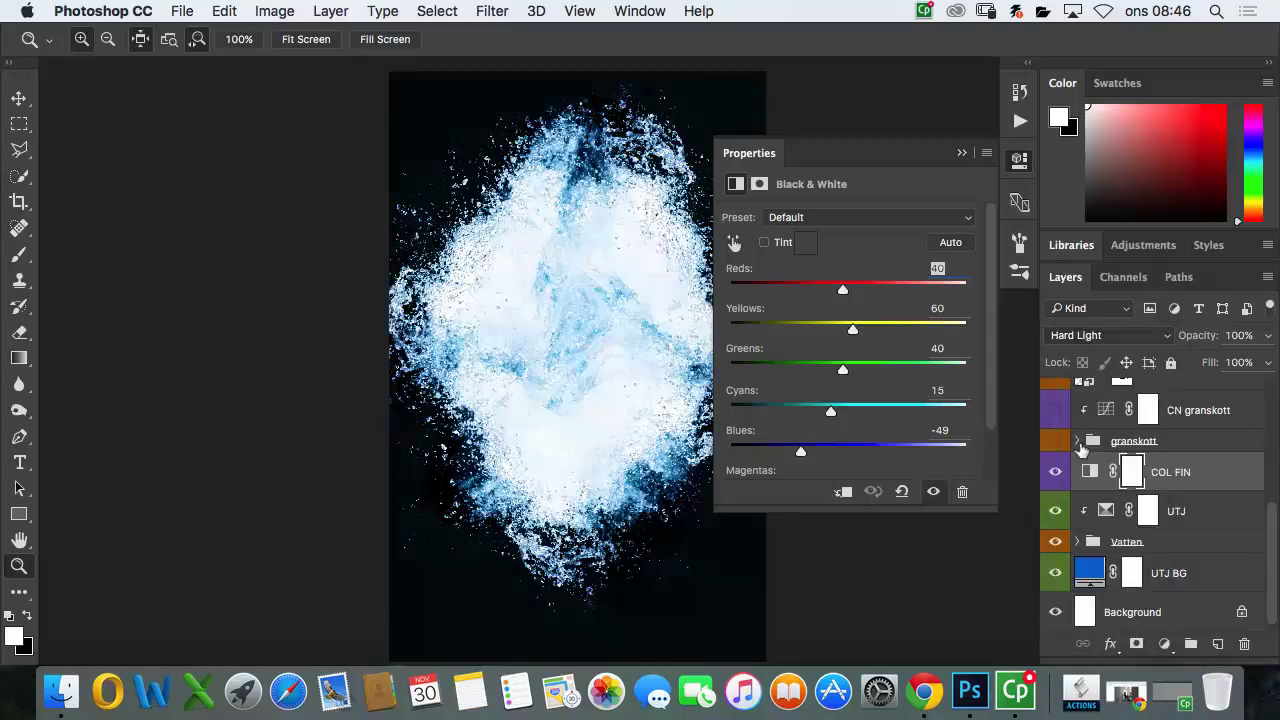
Step: Make the granskott group visible and expand it to examine the masks on its sprig layers, leaving it collapsed
{"action": "left_click", "coordinate": [1080, 443]}
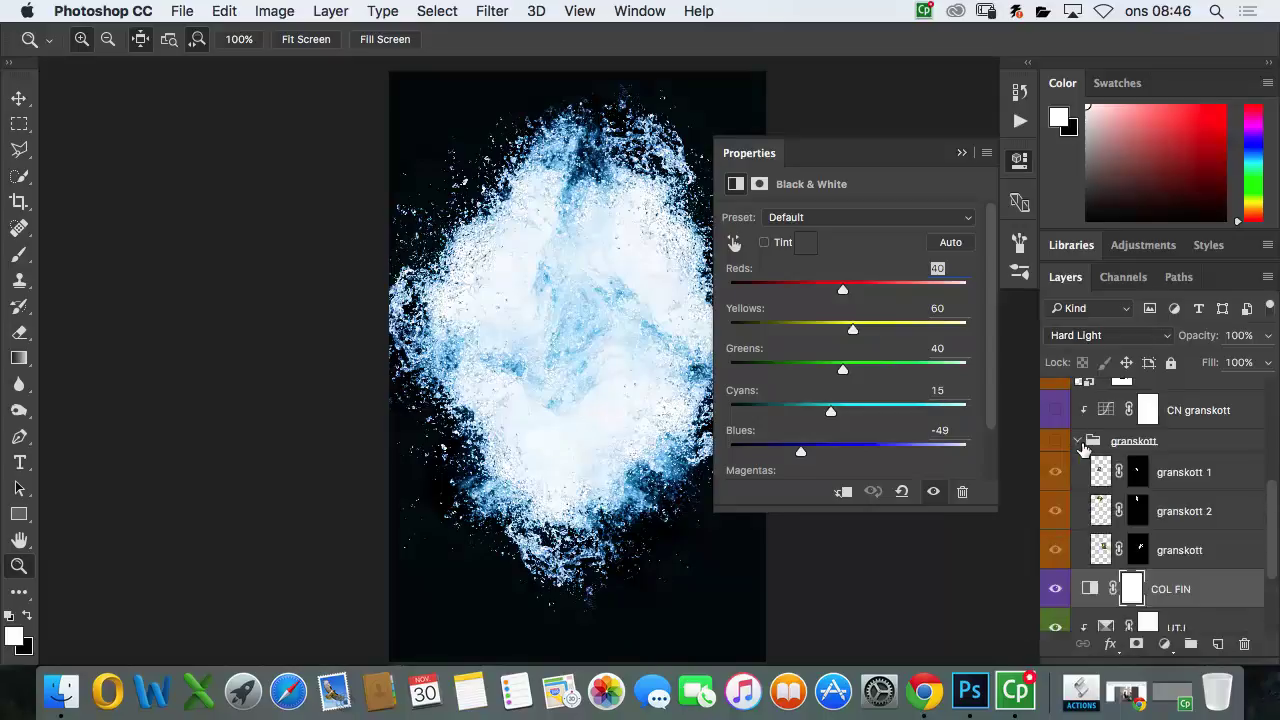
{"action": "left_click", "coordinate": [1080, 443]}
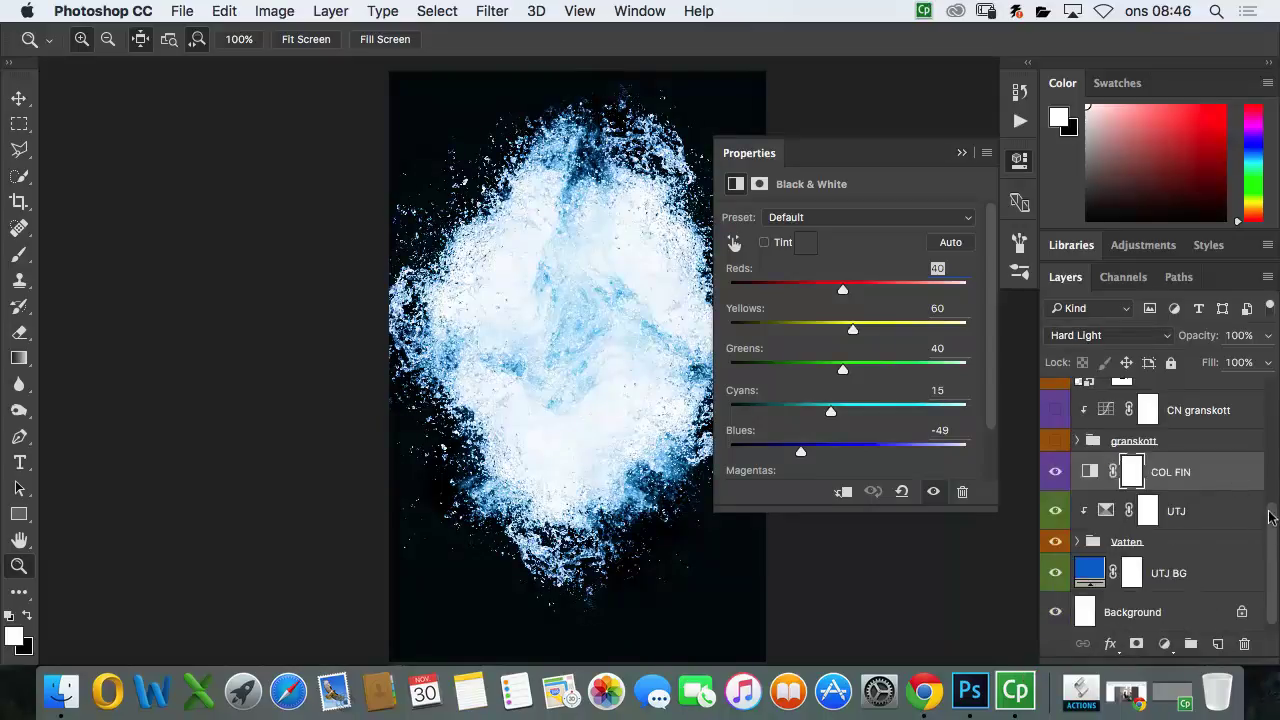
{"action": "left_click_drag", "start_coordinate": [1272, 530], "coordinate": [1278, 470]}
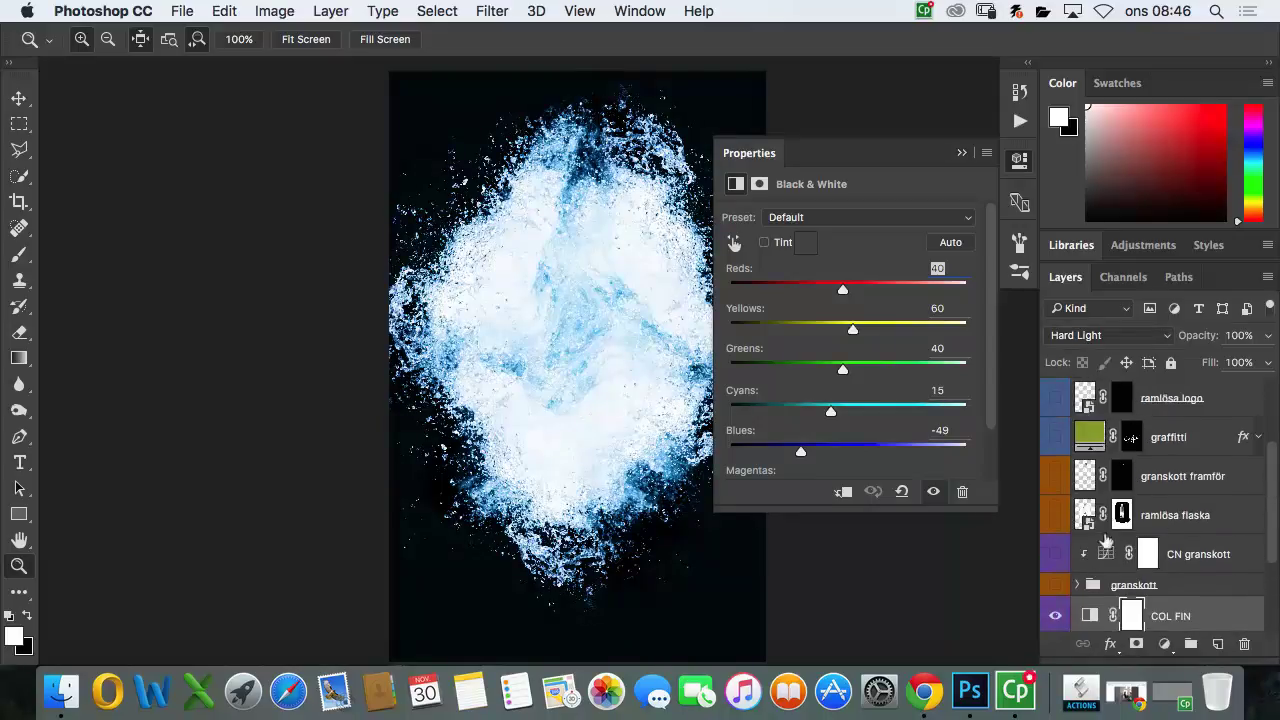
{"action": "left_click", "coordinate": [1055, 585]}
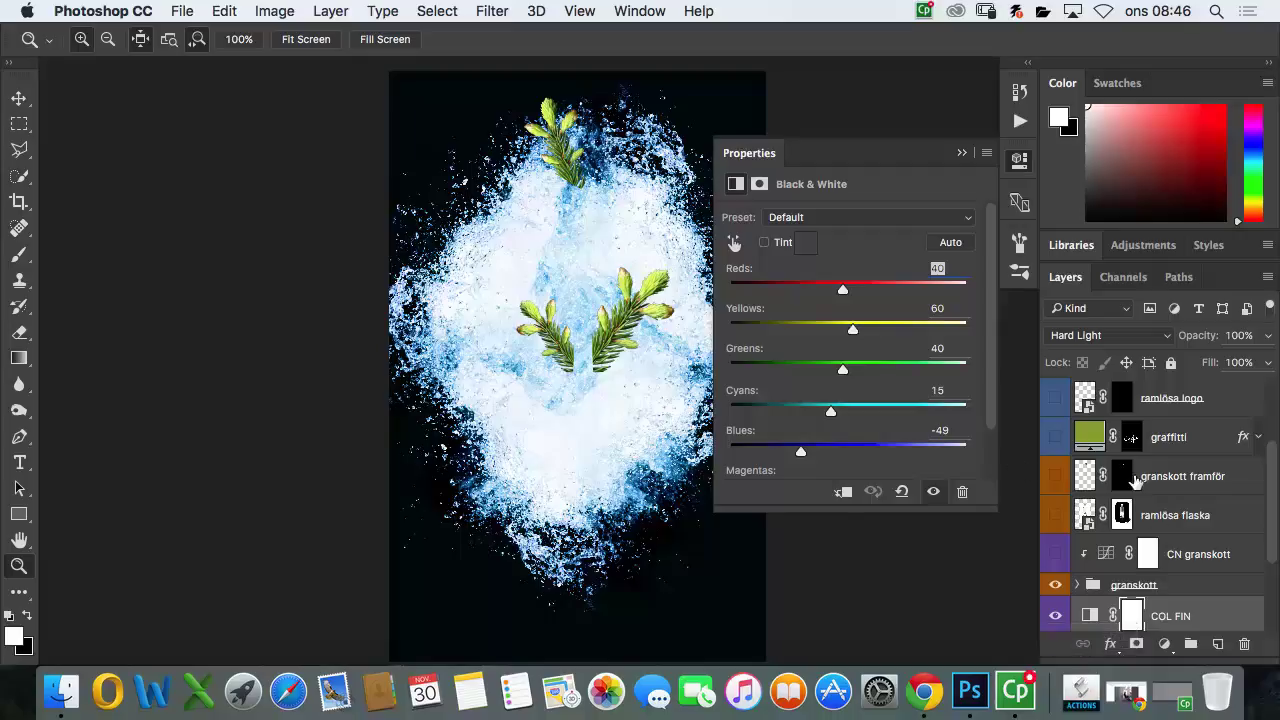
{"action": "left_click", "coordinate": [1080, 586]}
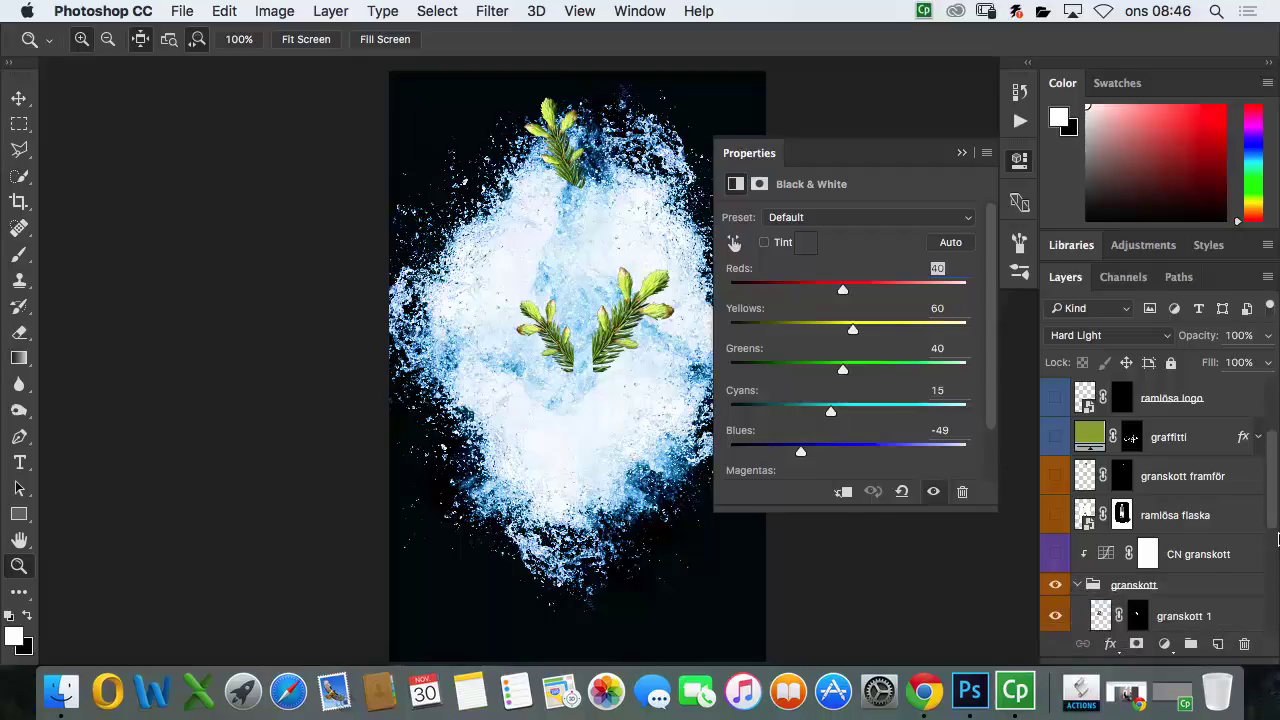
{"action": "left_click_drag", "start_coordinate": [1275, 532], "coordinate": [1276, 555]}
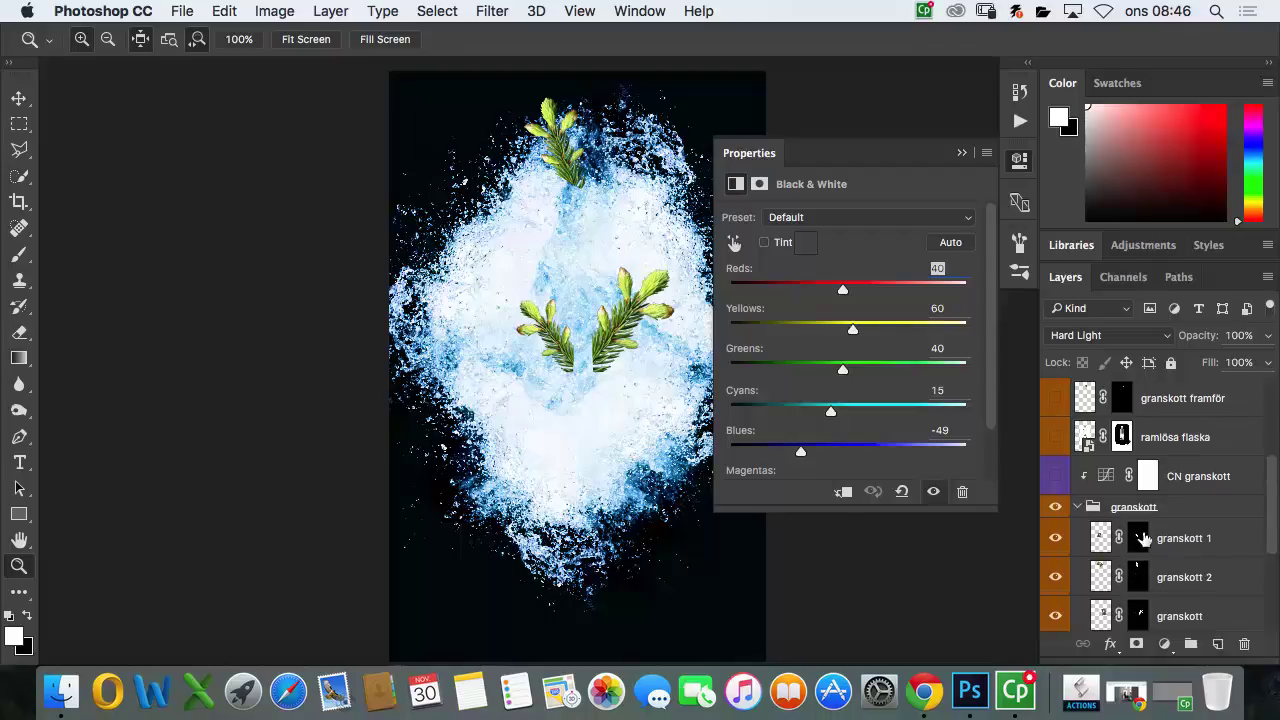
{"action": "left_click", "coordinate": [1076, 507]}
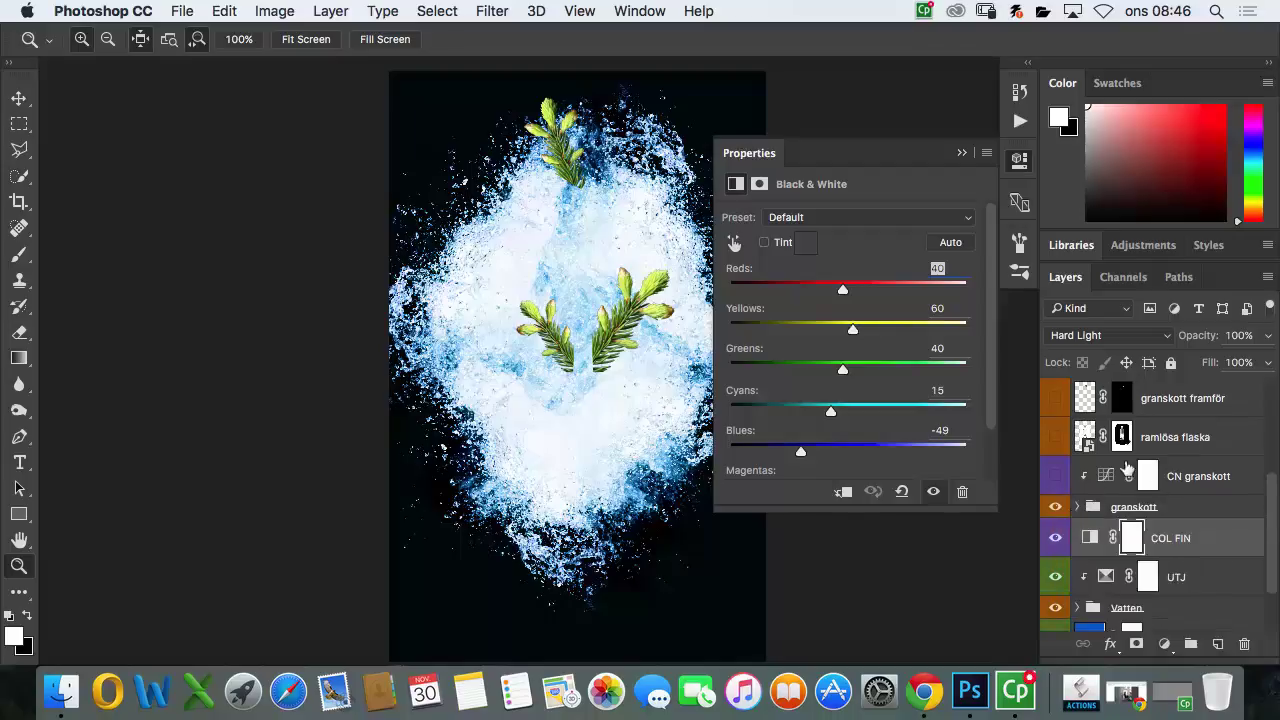
Step: Compare the sprigs with the CN granskott curves layer off and on, leave it visible, and recheck the granskott group's layers
{"action": "left_click", "coordinate": [1056, 477]}
{"action": "left_click", "coordinate": [1058, 479]}
{"action": "left_click", "coordinate": [1058, 478]}
{"action": "left_click", "coordinate": [1058, 478]}
{"action": "left_click", "coordinate": [1058, 478]}
{"action": "left_click", "coordinate": [1077, 507]}
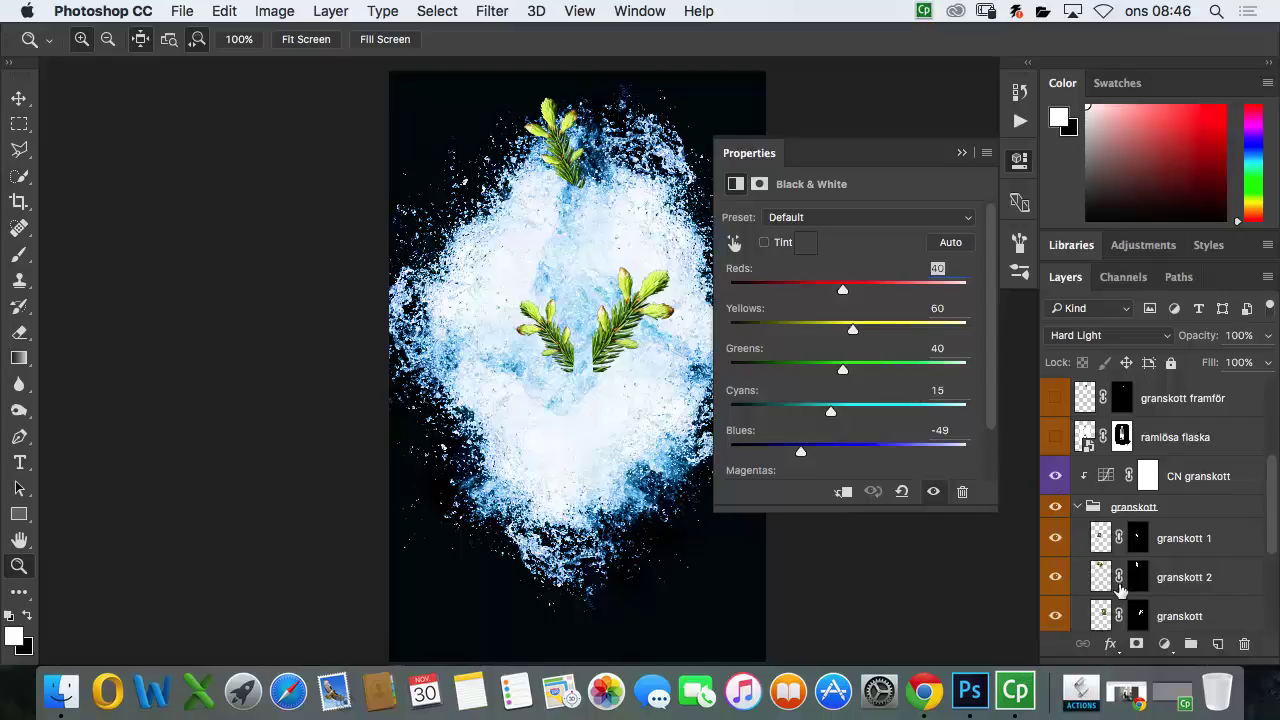
{"action": "left_click", "coordinate": [1078, 508]}
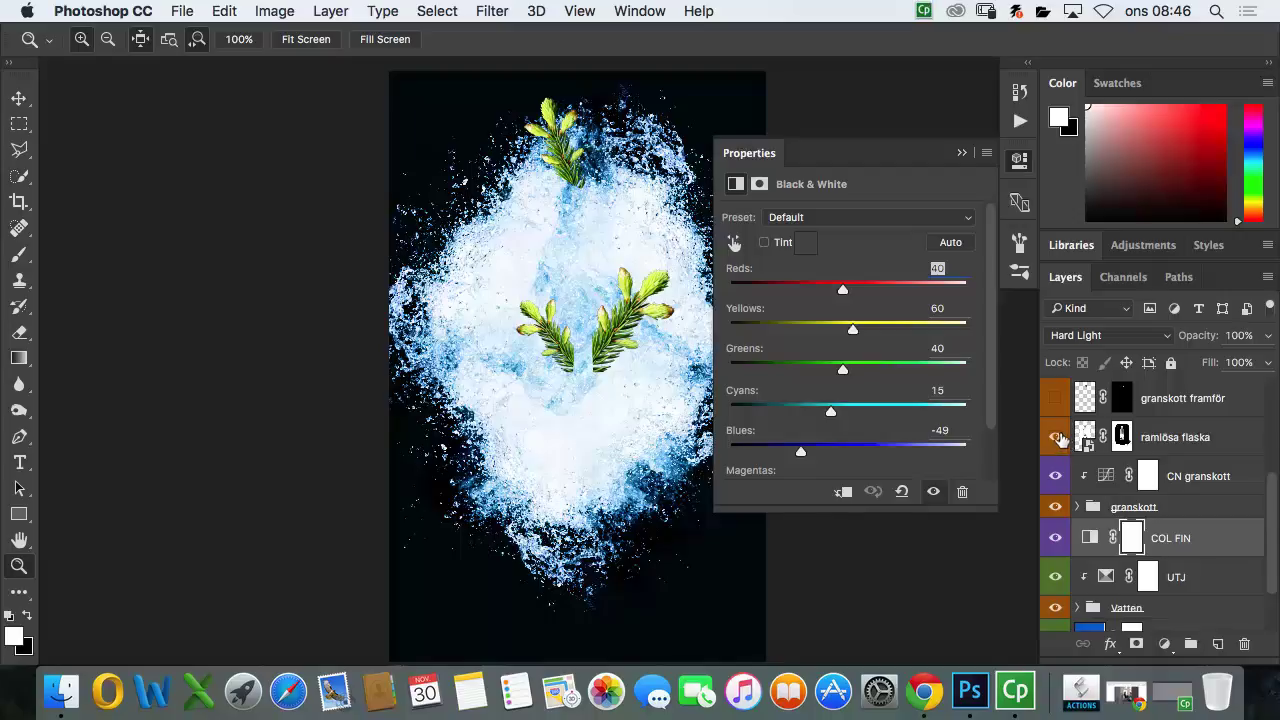
Step: Show the ramlösa flaska layer and compare the image with the bottle off and on, leaving it visible
{"action": "left_click", "coordinate": [1056, 437]}
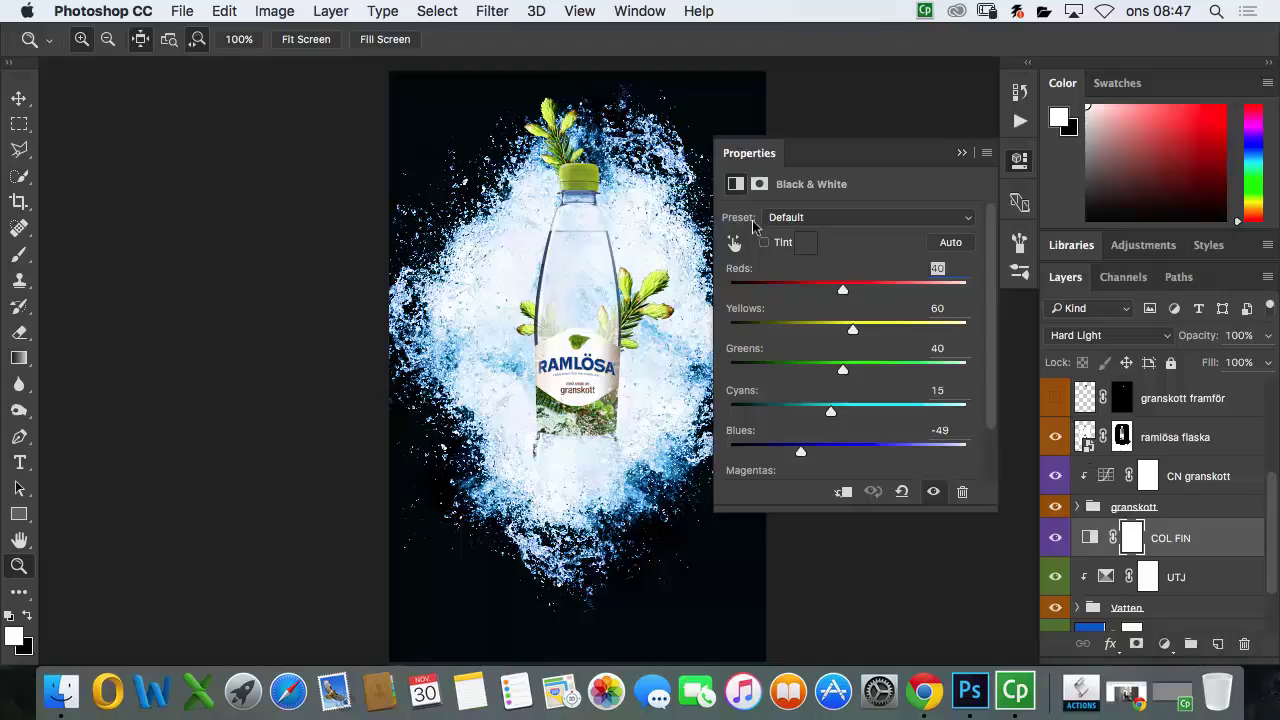
{"action": "left_click", "coordinate": [1057, 438]}
{"action": "left_click", "coordinate": [1057, 438]}
Step: Show the granskott framför layer and compare the foreground sprig off and on, leaving it visible
{"action": "left_click", "coordinate": [1055, 398]}
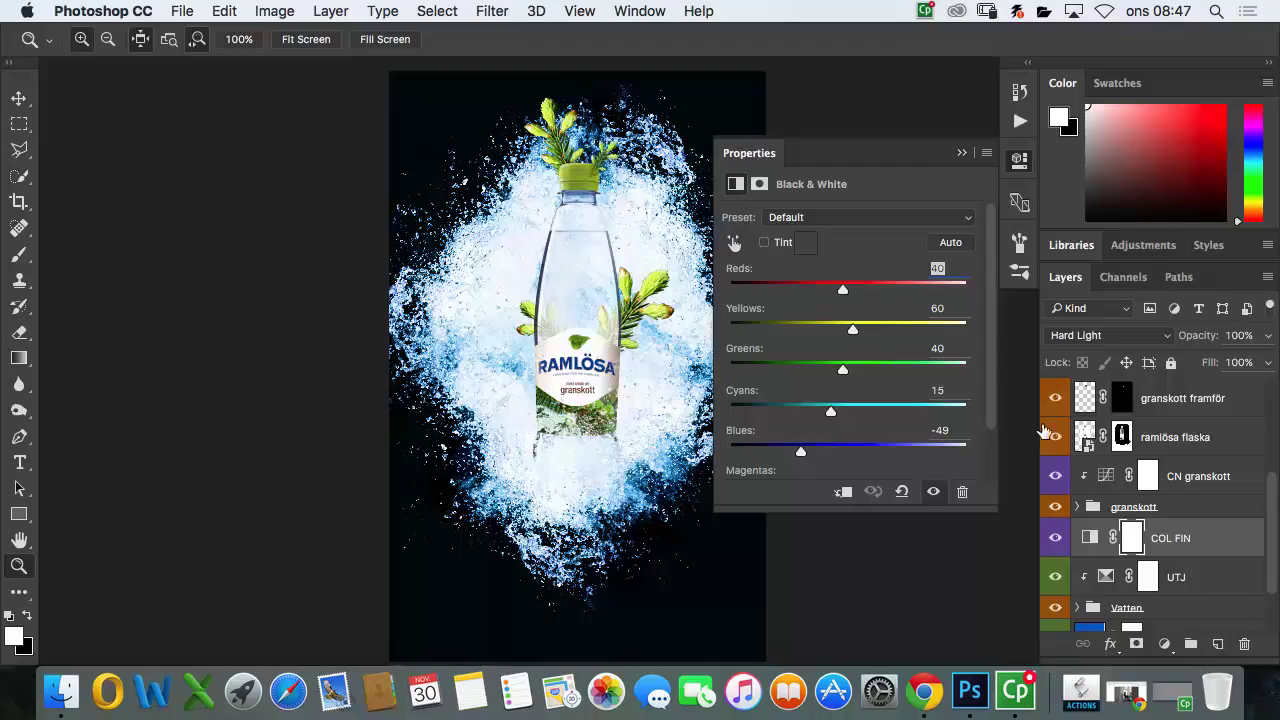
{"action": "left_click", "coordinate": [1056, 399]}
{"action": "left_click", "coordinate": [1057, 401]}
{"action": "left_click", "coordinate": [1058, 404]}
{"action": "left_click", "coordinate": [1058, 404]}
{"action": "left_click", "coordinate": [1058, 404]}
{"action": "left_click", "coordinate": [1058, 404]}
{"action": "left_click", "coordinate": [1059, 403]}
{"action": "left_click", "coordinate": [1059, 403]}
Step: Show the graffitti layer and compare the poster with the lettering off and on, leaving it visible
{"action": "left_click_drag", "start_coordinate": [1273, 506], "coordinate": [1277, 418]}
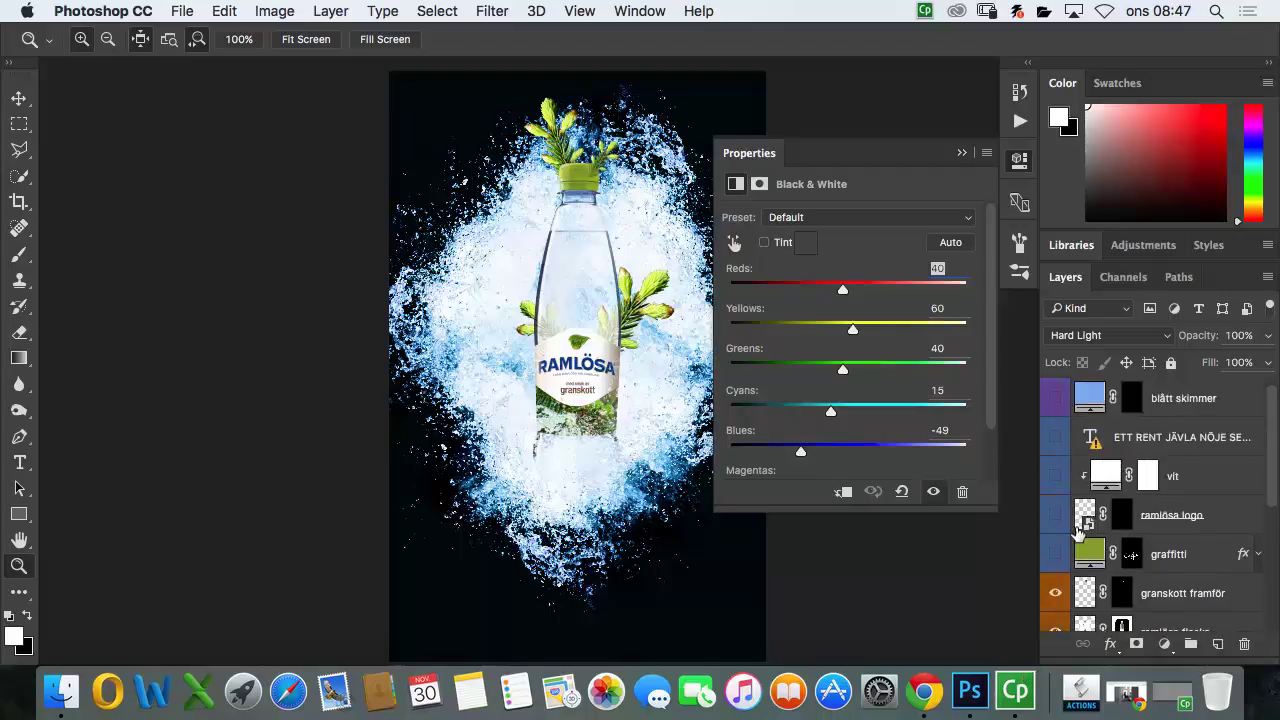
{"action": "left_click", "coordinate": [1056, 554]}
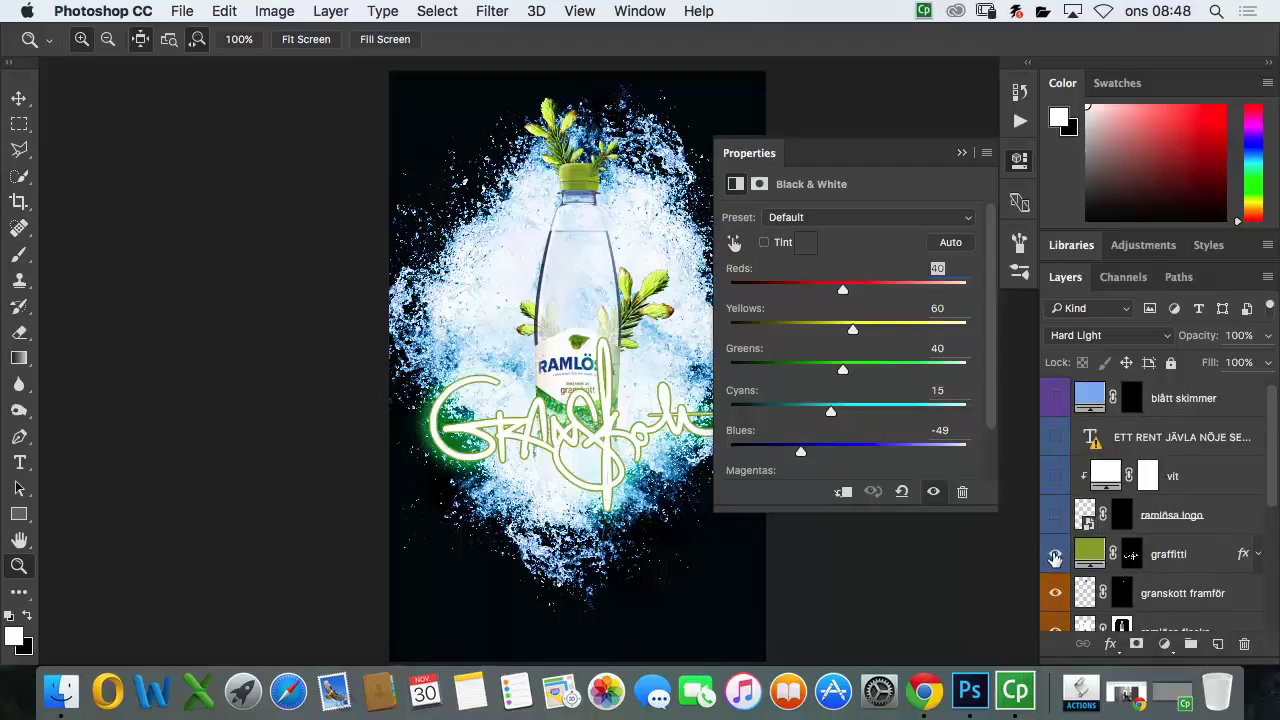
{"action": "left_click", "coordinate": [1056, 555]}
{"action": "left_click", "coordinate": [1058, 555]}
{"action": "left_click", "coordinate": [1057, 554]}
{"action": "left_click", "coordinate": [1058, 555]}
Step: Expand the graffitti layer's effects and compare Stroke, Color Overlay and Outer Glow off and on, leaving all three enabled
{"action": "left_click", "coordinate": [1257, 556]}
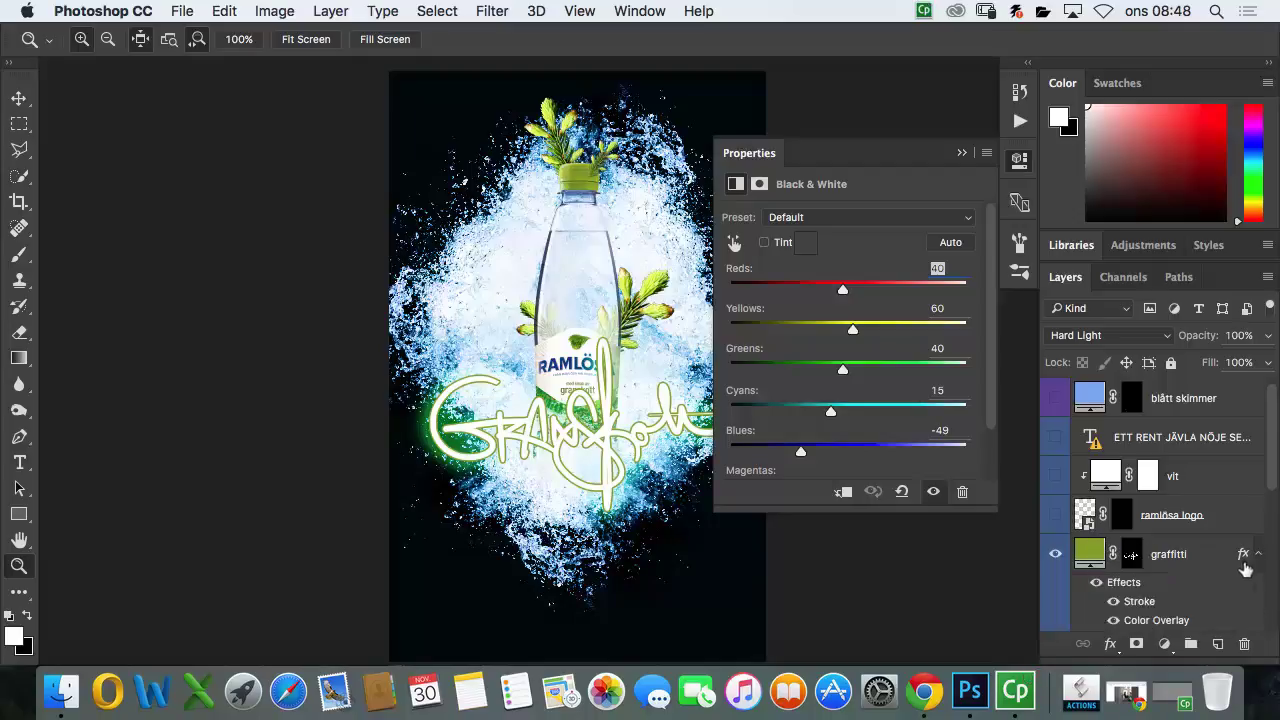
{"action": "scroll", "coordinate": [1274, 486], "scroll_direction": "down", "scroll_amount": 2}
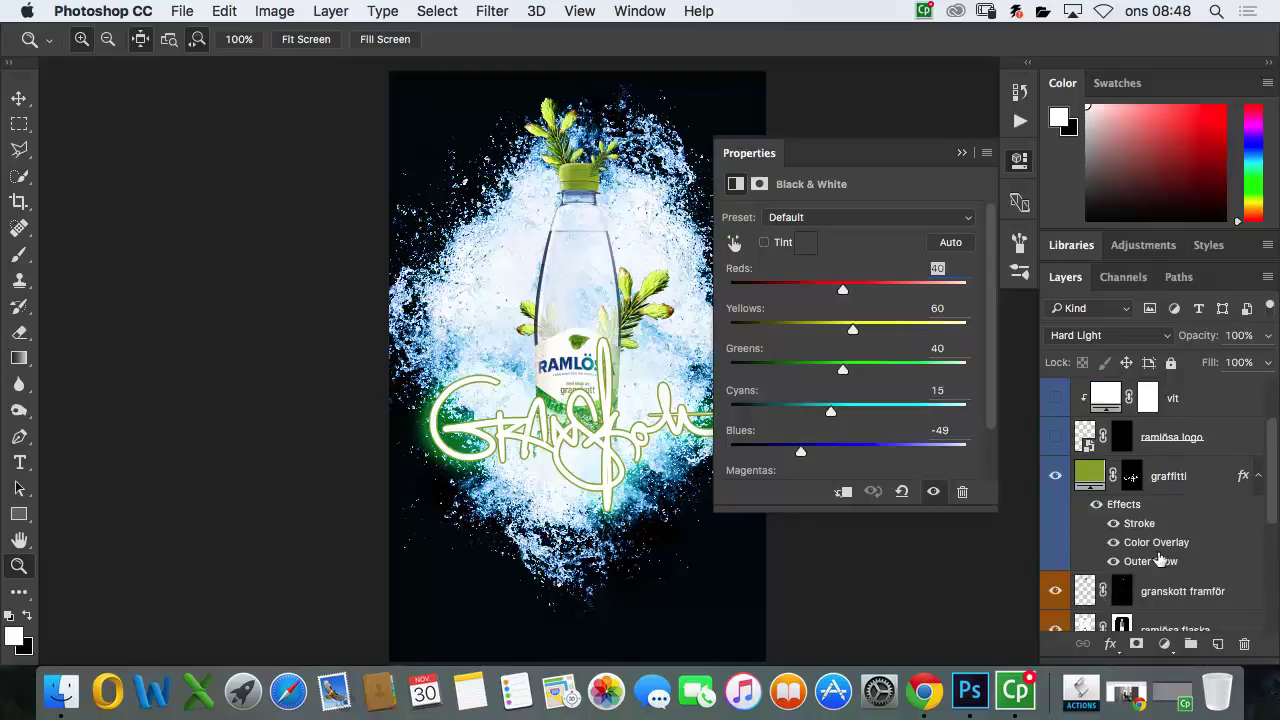
{"action": "left_click", "coordinate": [1113, 524]}
{"action": "left_click", "coordinate": [1113, 523]}
{"action": "left_click", "coordinate": [1113, 542]}
{"action": "left_click", "coordinate": [1113, 542]}
{"action": "left_click", "coordinate": [1113, 542]}
{"action": "left_click", "coordinate": [1113, 543]}
{"action": "left_click", "coordinate": [1113, 561]}
{"action": "left_click", "coordinate": [1113, 561]}
{"action": "left_click", "coordinate": [1113, 561]}
{"action": "left_click", "coordinate": [1113, 561]}
Step: Show the ramlösa logo layer and the vit colour layer clipped to it
{"action": "scroll", "coordinate": [1277, 478], "scroll_direction": "up", "scroll_amount": 1}
{"action": "scroll", "coordinate": [1277, 478], "scroll_direction": "up", "scroll_amount": 1}
{"action": "left_click", "coordinate": [1057, 516]}
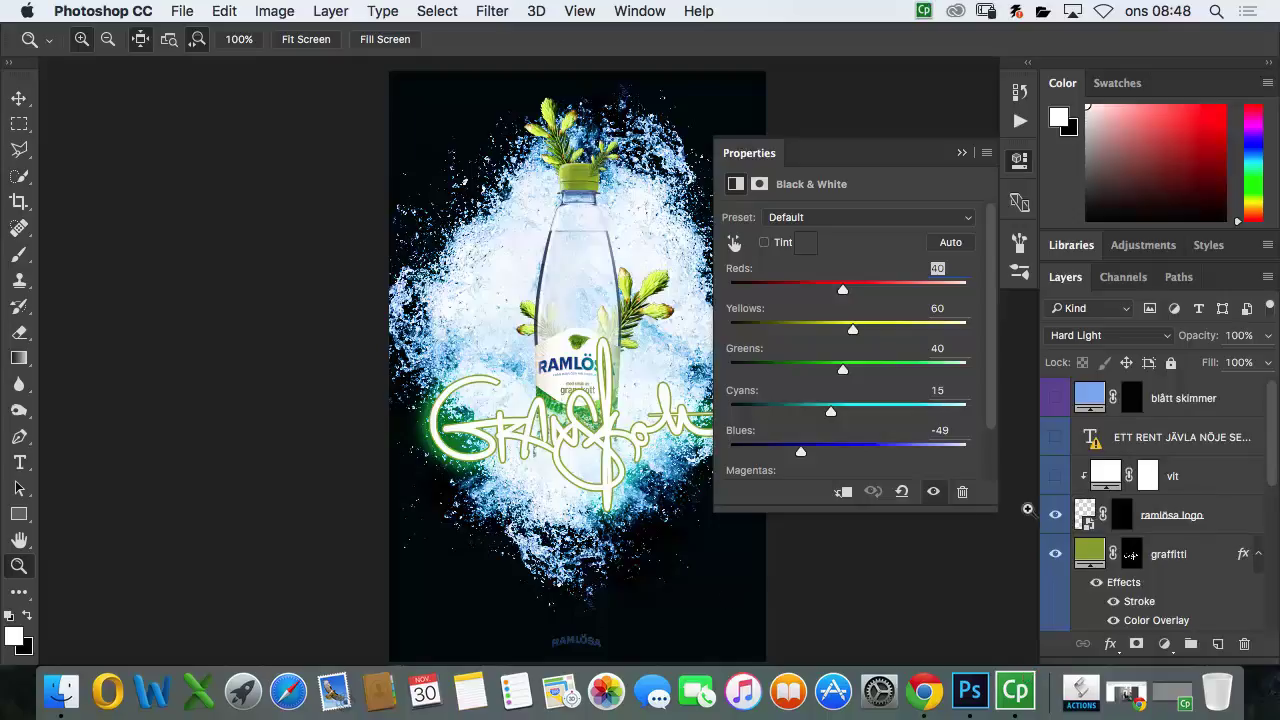
{"action": "left_click", "coordinate": [1056, 479]}
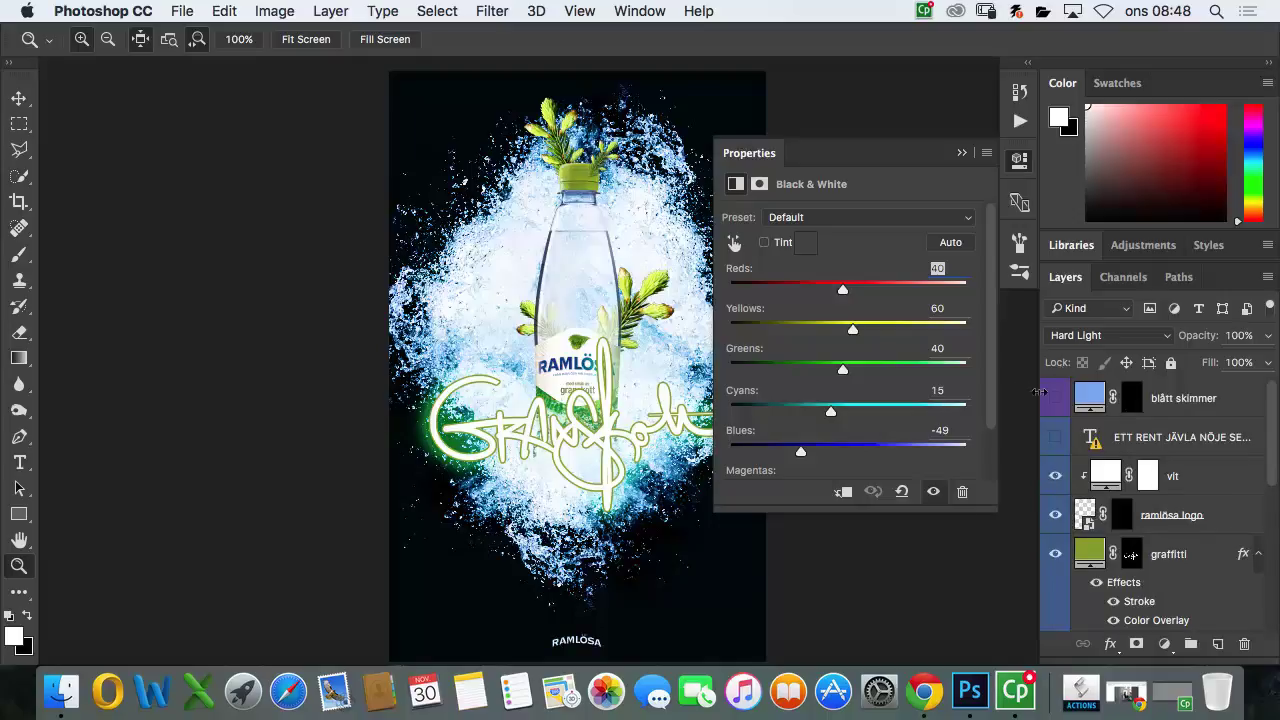
Step: Show the ETT RENT JÄVLA NÖJE text layer and inspect the tagline and logo at the poster's lower edge up close
{"action": "scroll", "coordinate": [651, 540], "scroll_direction": "down", "scroll_amount": 3}
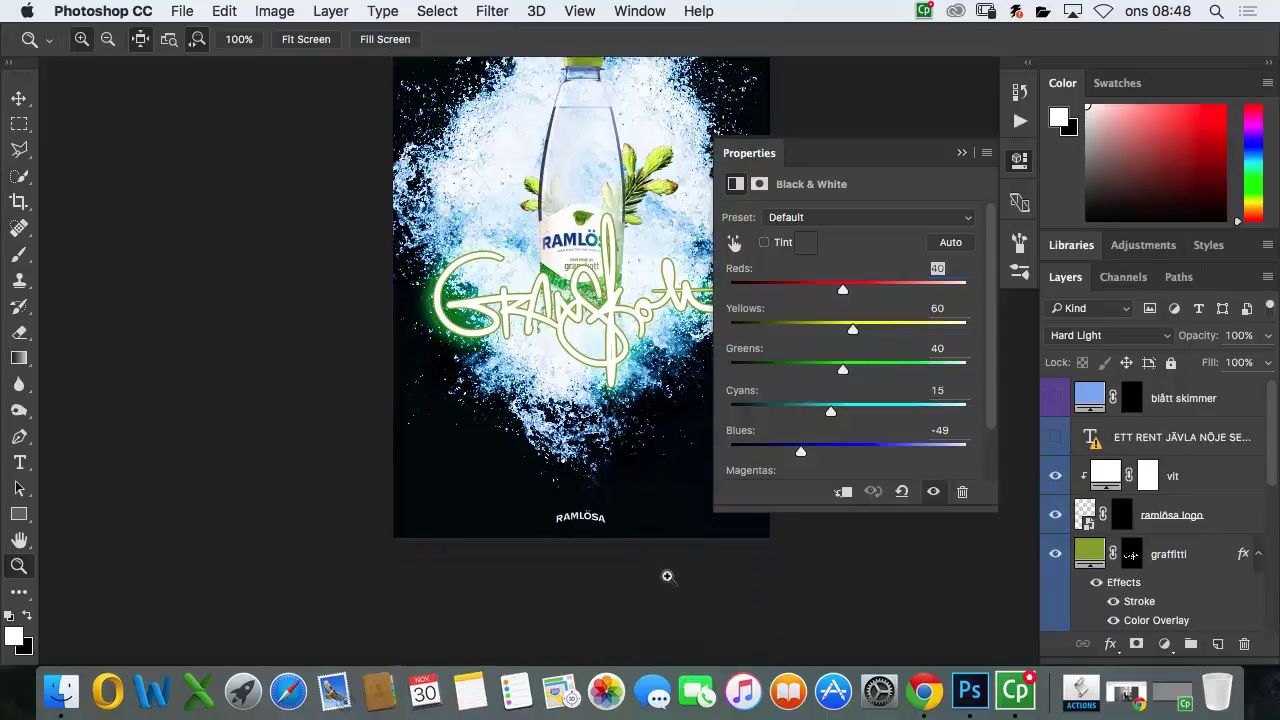
{"action": "left_click", "coordinate": [630, 545]}
{"action": "left_click", "coordinate": [630, 545]}
{"action": "left_click", "coordinate": [1055, 437]}
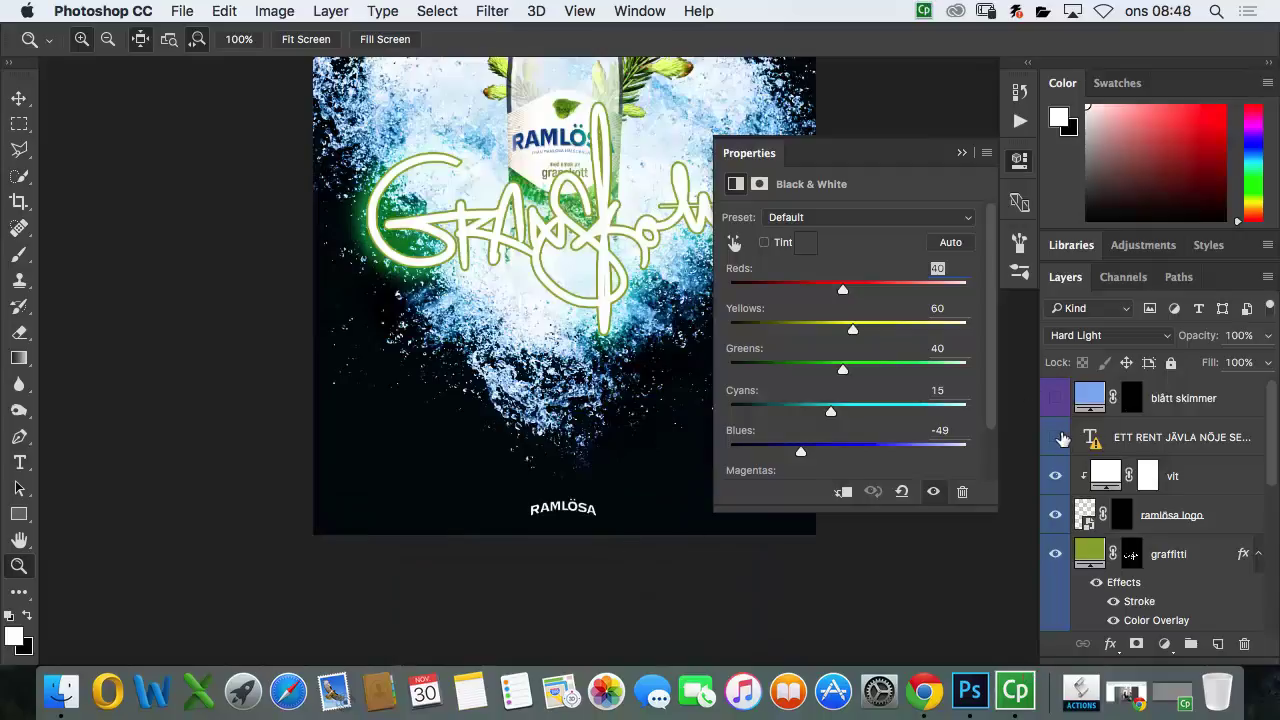
{"action": "left_click", "coordinate": [588, 532]}
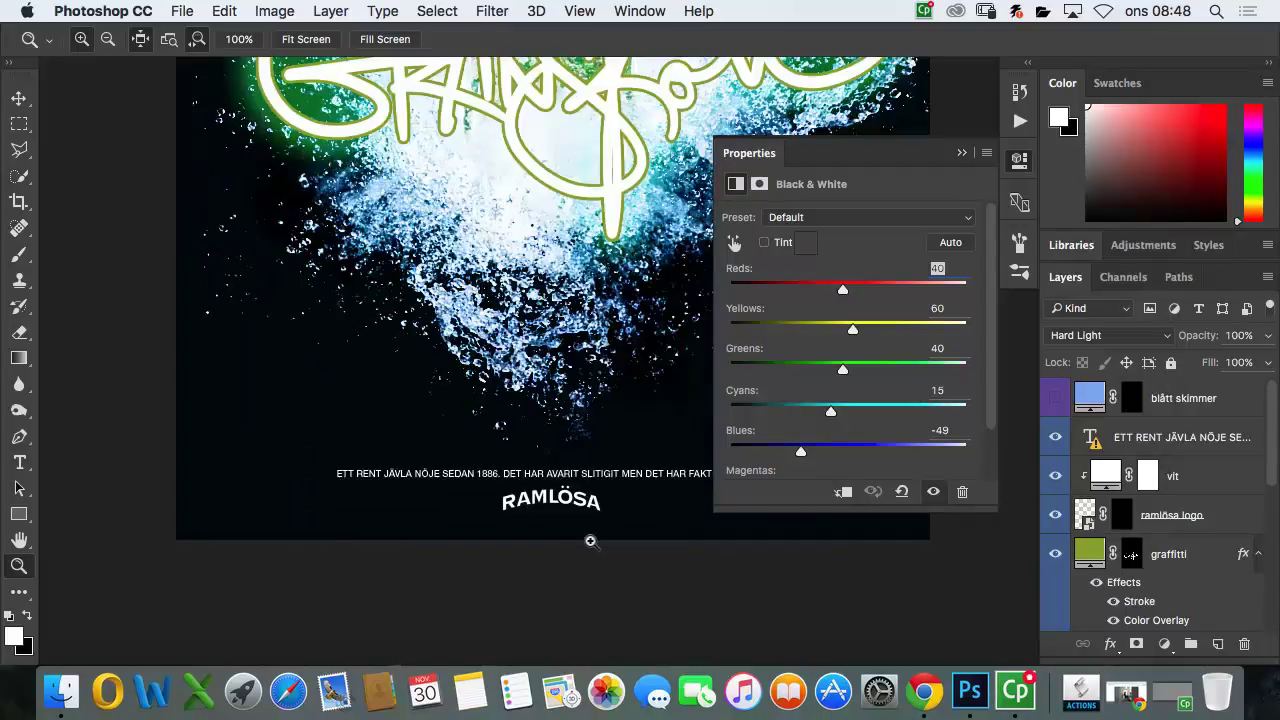
{"action": "key", "text": "b"}
{"action": "mouse_move", "coordinate": [631, 523]}
{"action": "left_mouse_down"}
{"action": "mouse_move", "coordinate": [523, 521]}
{"action": "mouse_move", "coordinate": [545, 563]}
{"action": "left_mouse_up"}
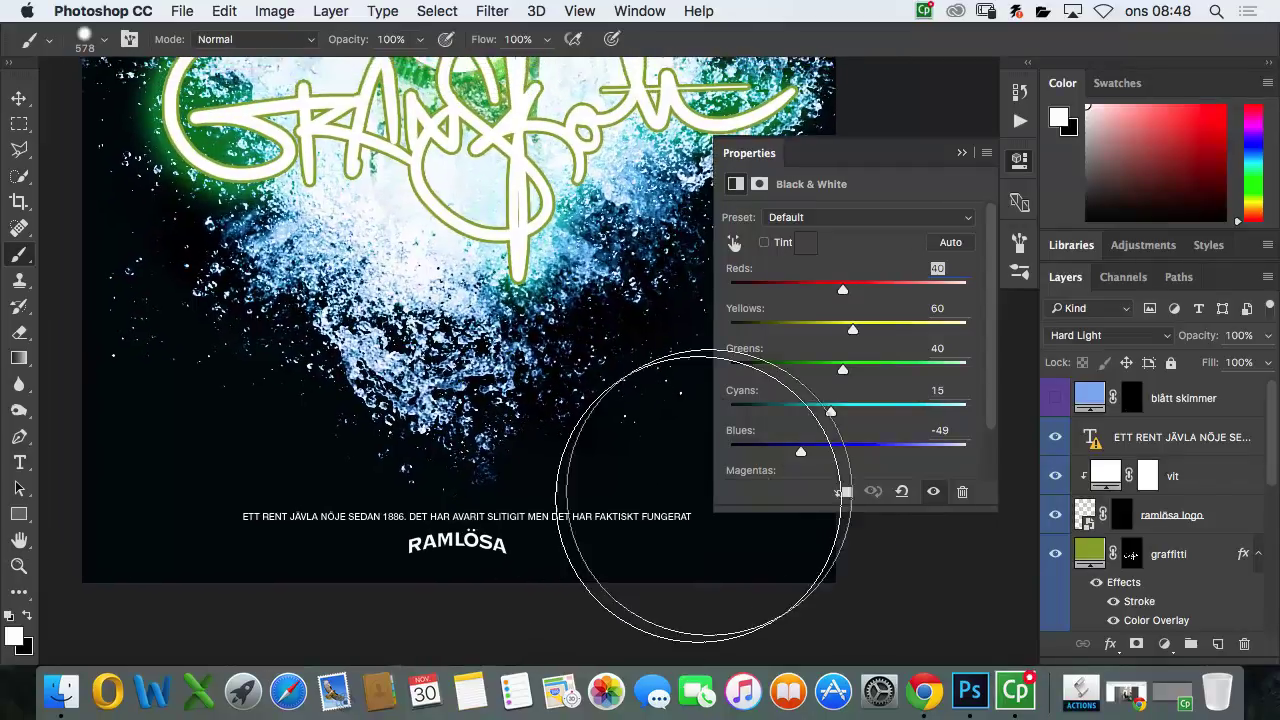
Step: Show the blått skimmer layer and view the whole finished poster
{"action": "key", "text": "super+0"}
{"action": "left_click_drag", "start_coordinate": [625, 500], "coordinate": [572, 441]}
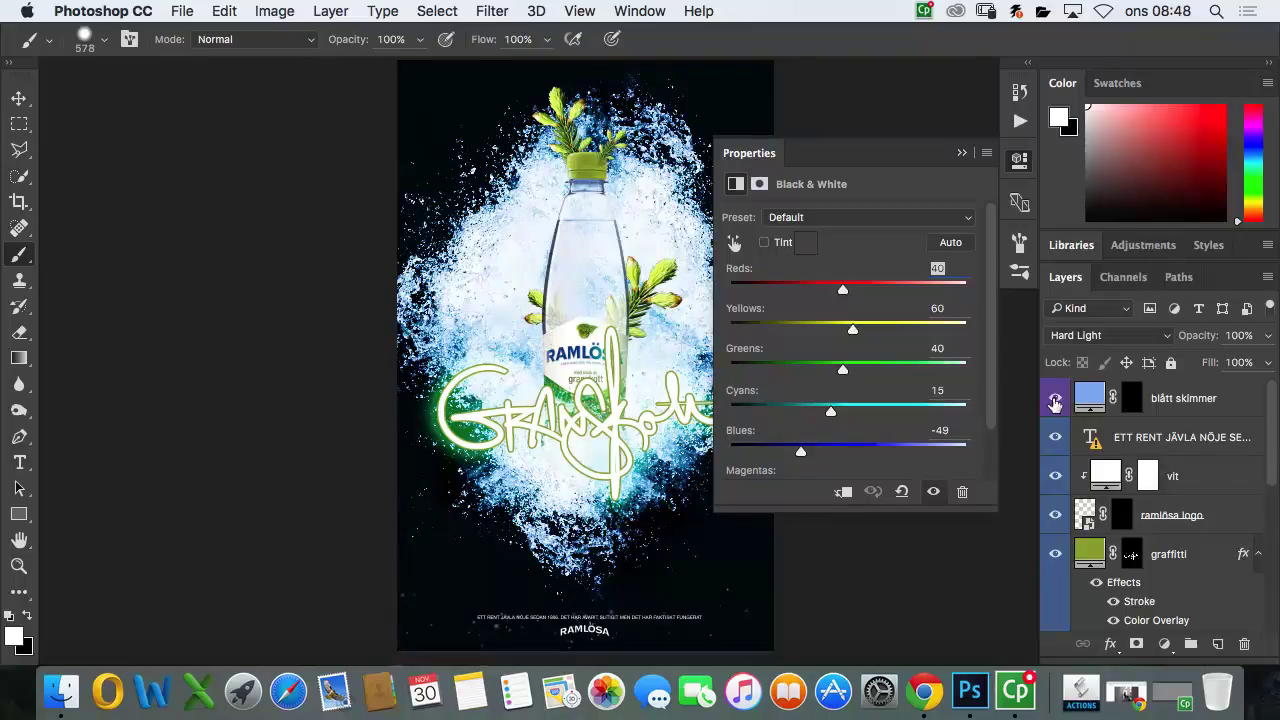
{"action": "left_click", "coordinate": [1056, 400]}
{"action": "scroll", "coordinate": [1268, 450], "scroll_direction": "down", "scroll_amount": 1}
{"action": "scroll", "coordinate": [1268, 450], "scroll_direction": "up", "scroll_amount": 1}
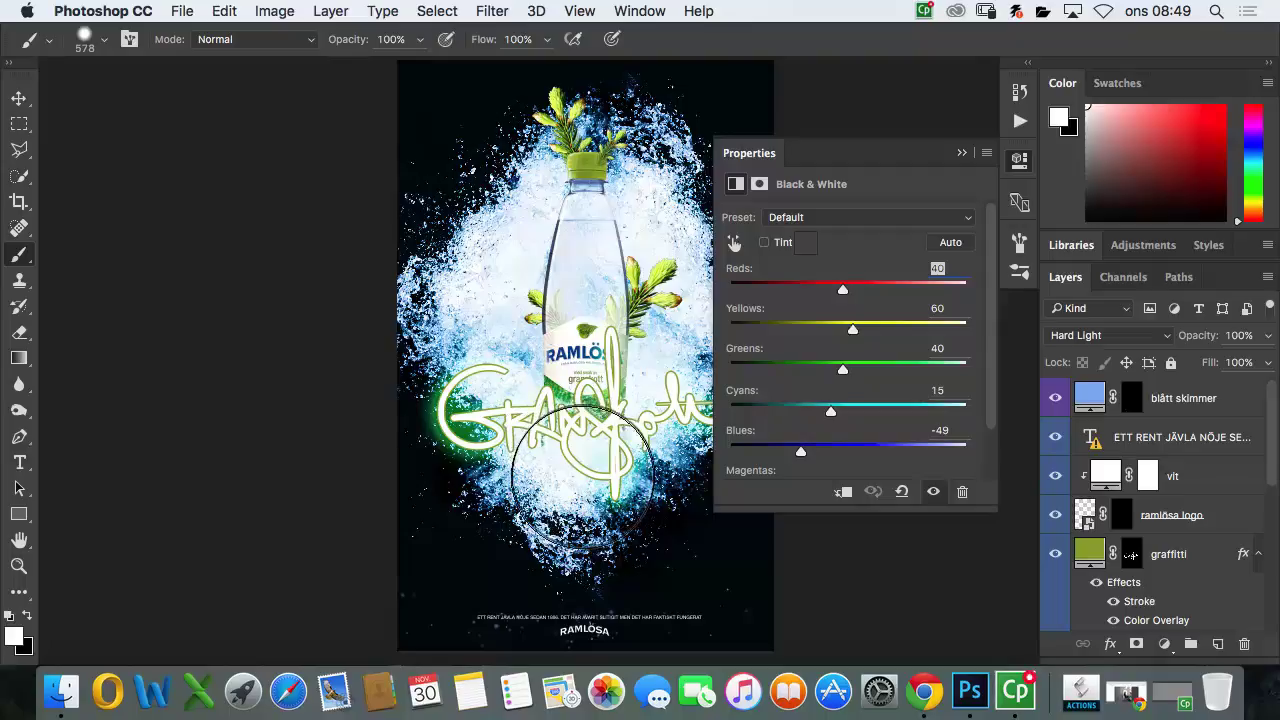
Step: Close flaska.psd without saving the changes
{"action": "key", "text": "super+w"}
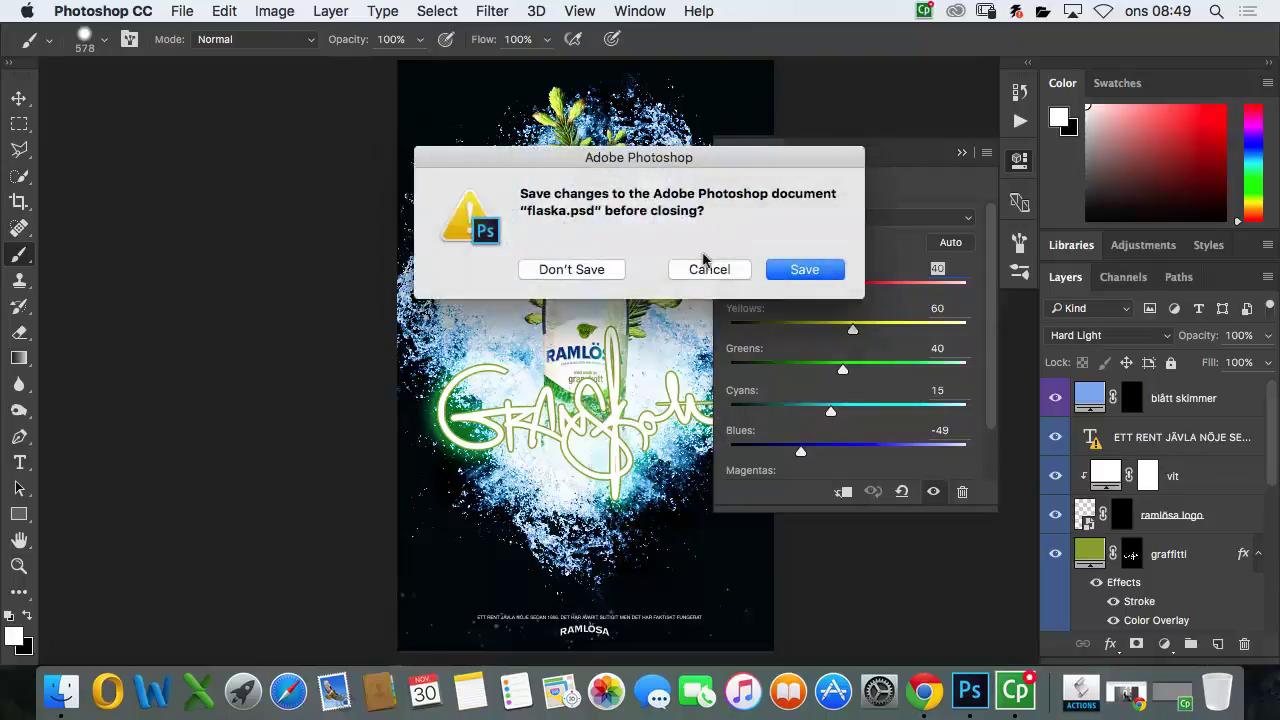
{"action": "left_click", "coordinate": [605, 276]}
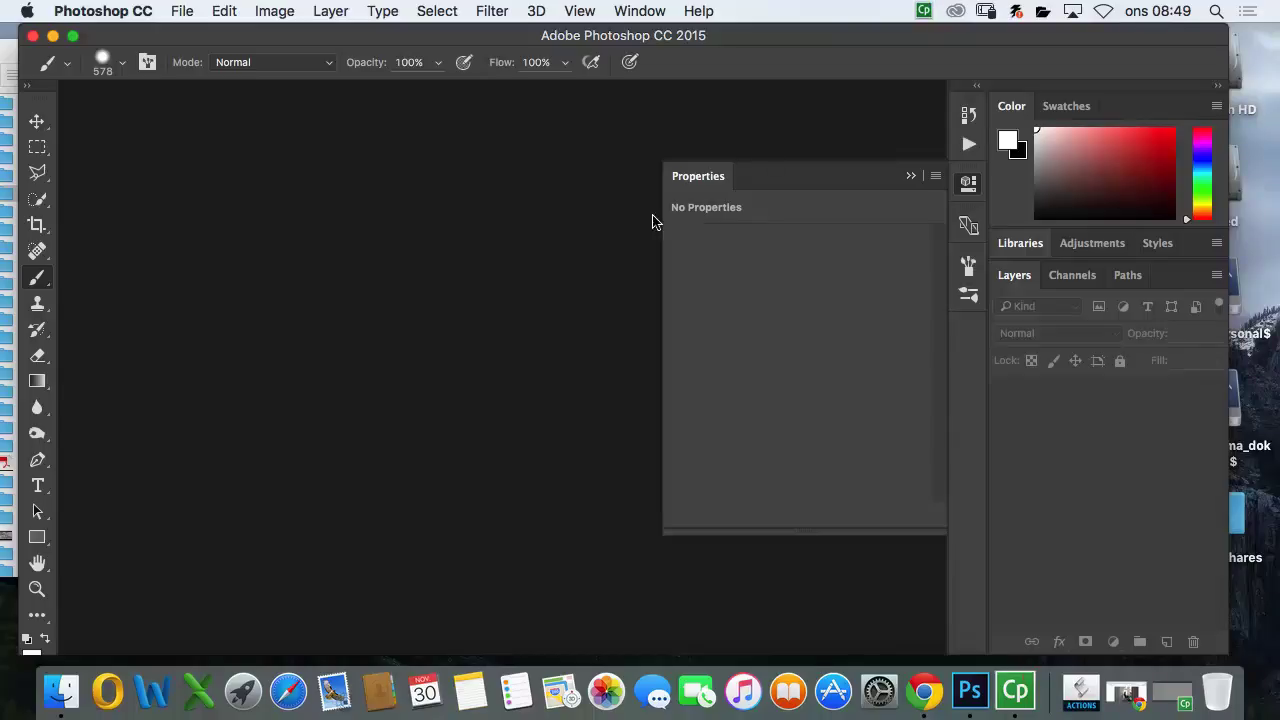
Step: Switch to Finder, open the desktop folder "ramlösa - montage och vatten" to view its source files, and close its window
{"action": "left_click_drag", "start_coordinate": [914, 40], "coordinate": [607, 37]}
{"action": "left_click", "coordinate": [987, 418]}
{"action": "double_click", "coordinate": [987, 418]}
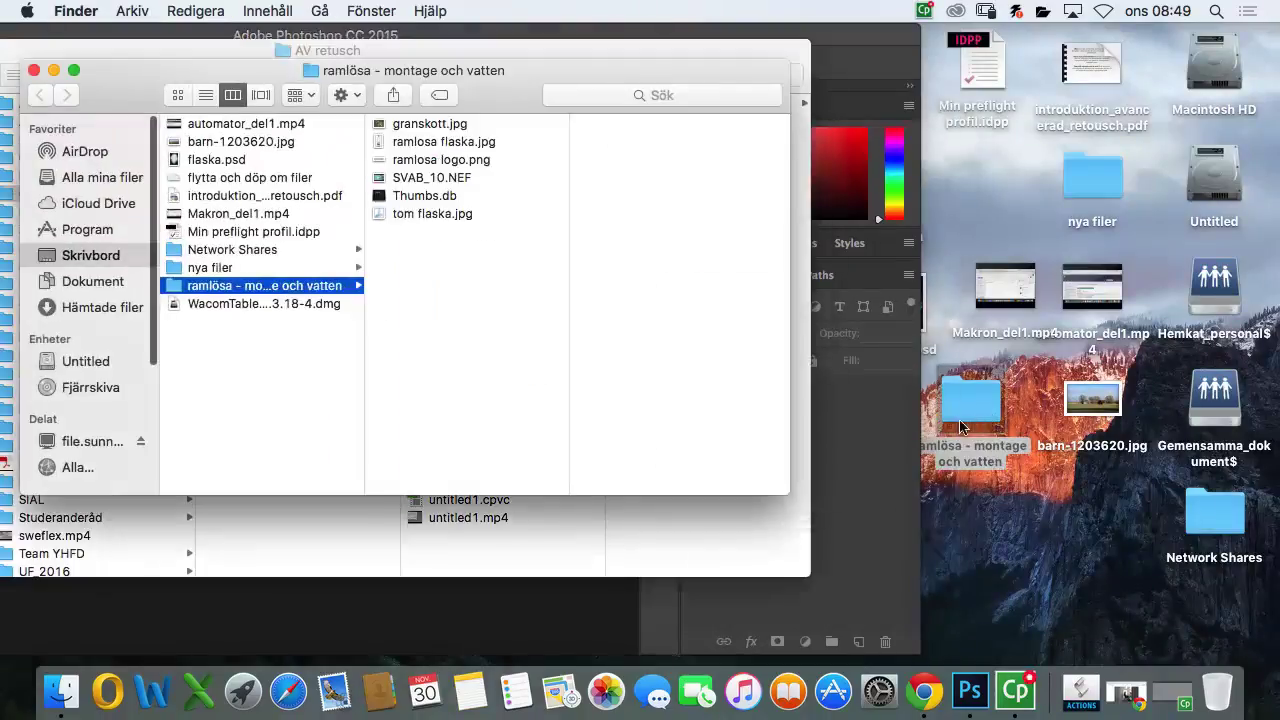
{"action": "left_click", "coordinate": [36, 69]}
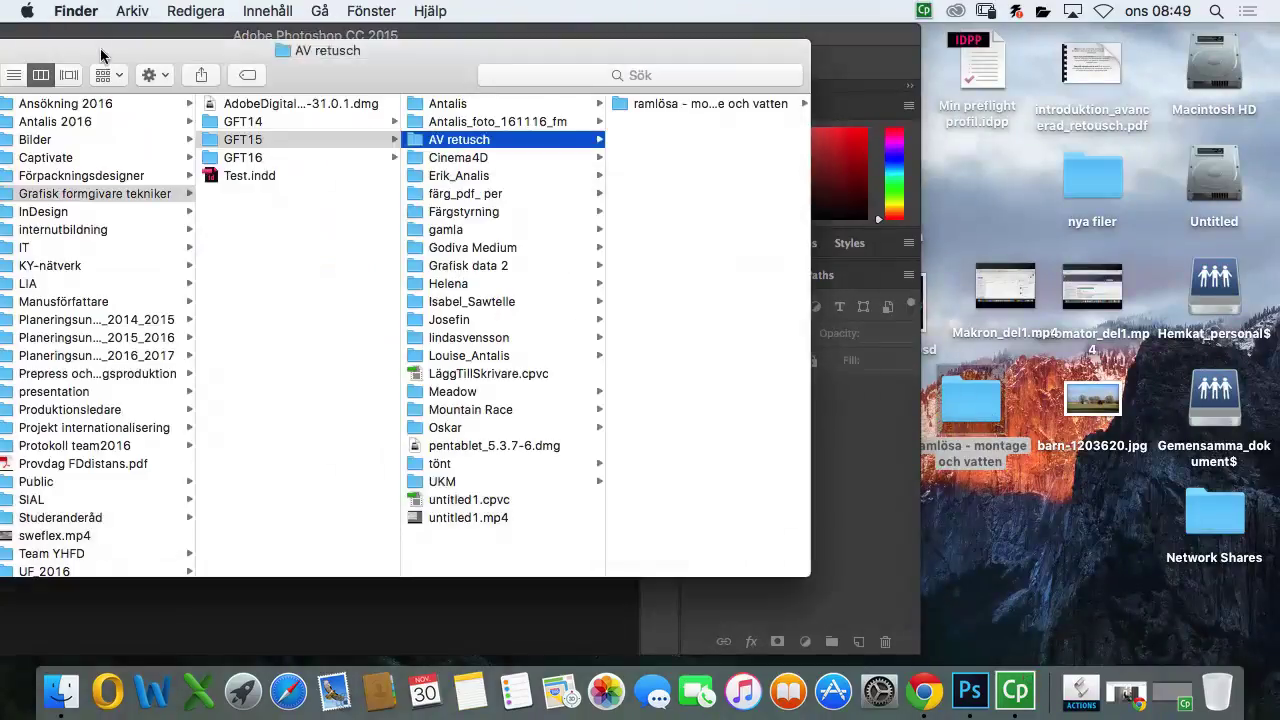
Step: In the GFT15 folder's AV retusch folder, open "ramlösa - montage och vatten" to list its source files
{"action": "double_click", "coordinate": [100, 48]}
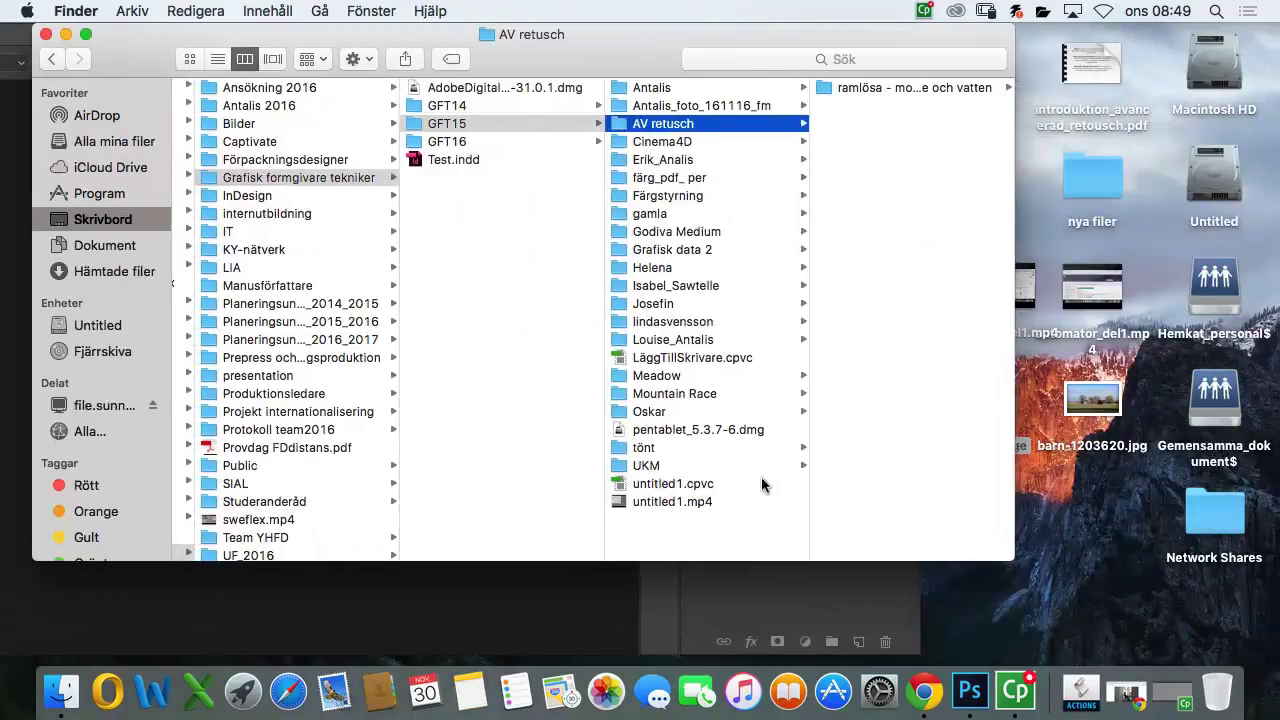
{"action": "left_click", "coordinate": [726, 136]}
{"action": "left_click", "coordinate": [733, 126]}
{"action": "left_click", "coordinate": [855, 90]}
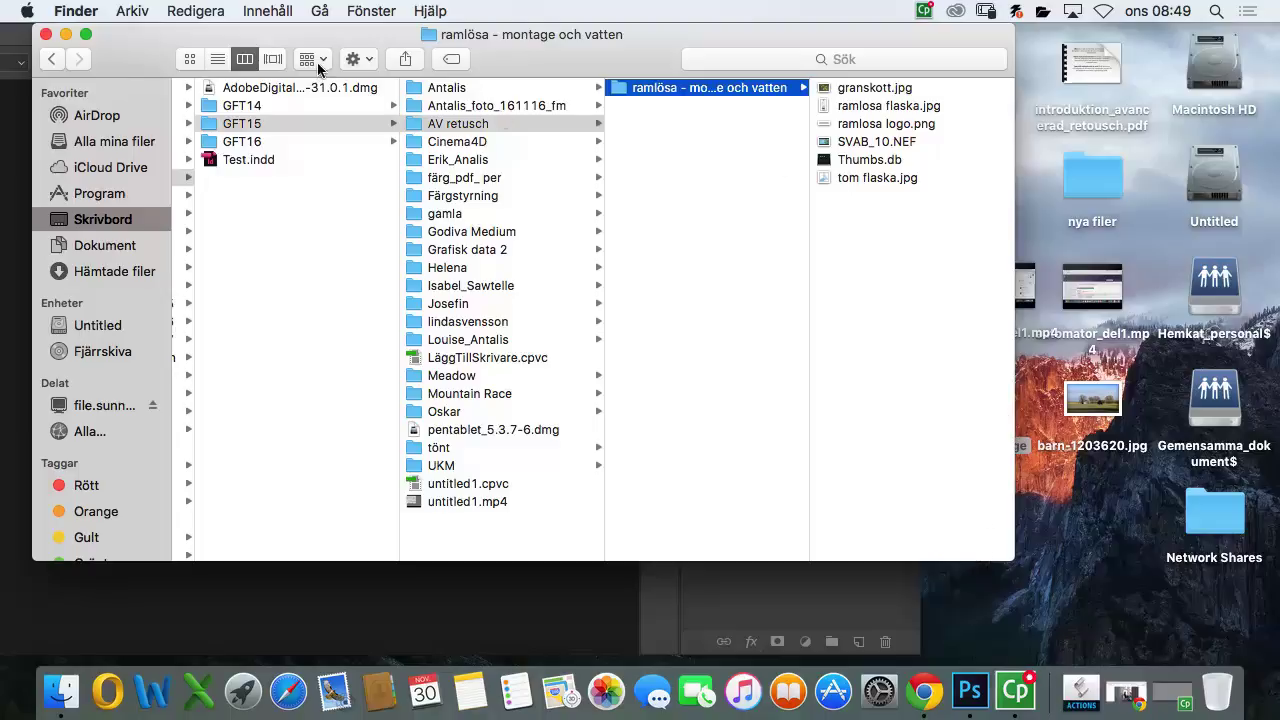
Step: Open SVAB_10.NEF from the desktop folder "ramlösa - montage och vatten" in Photoshop's Camera Raw
{"action": "left_click", "coordinate": [65, 34]}
{"action": "left_click", "coordinate": [1015, 455]}
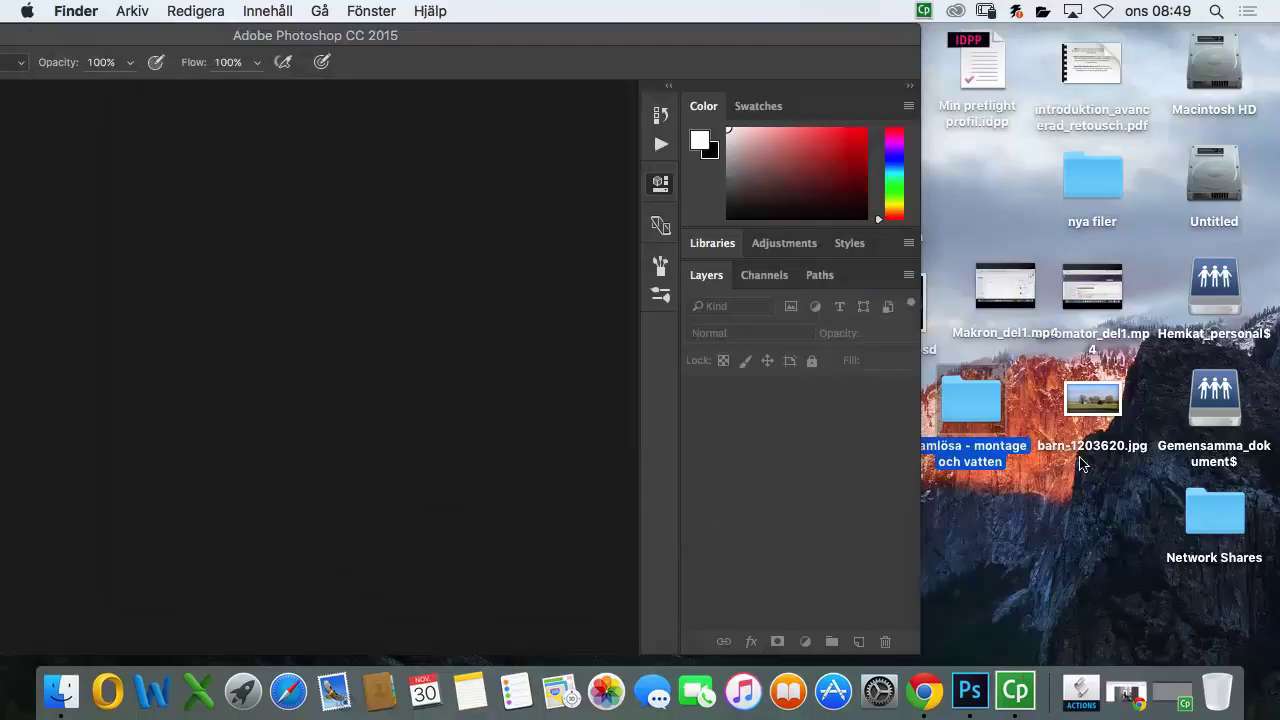
{"action": "double_click", "coordinate": [981, 416]}
{"action": "left_click", "coordinate": [693, 195]}
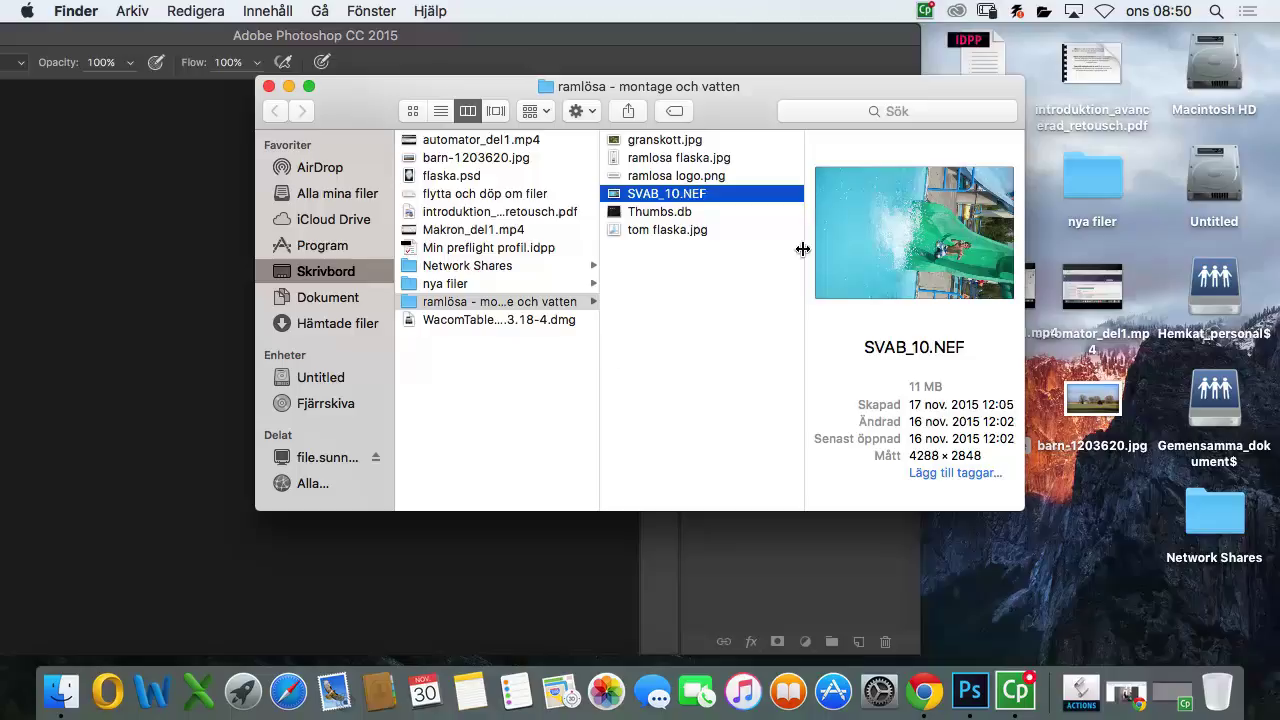
{"action": "left_click_drag", "start_coordinate": [693, 200], "coordinate": [181, 349]}
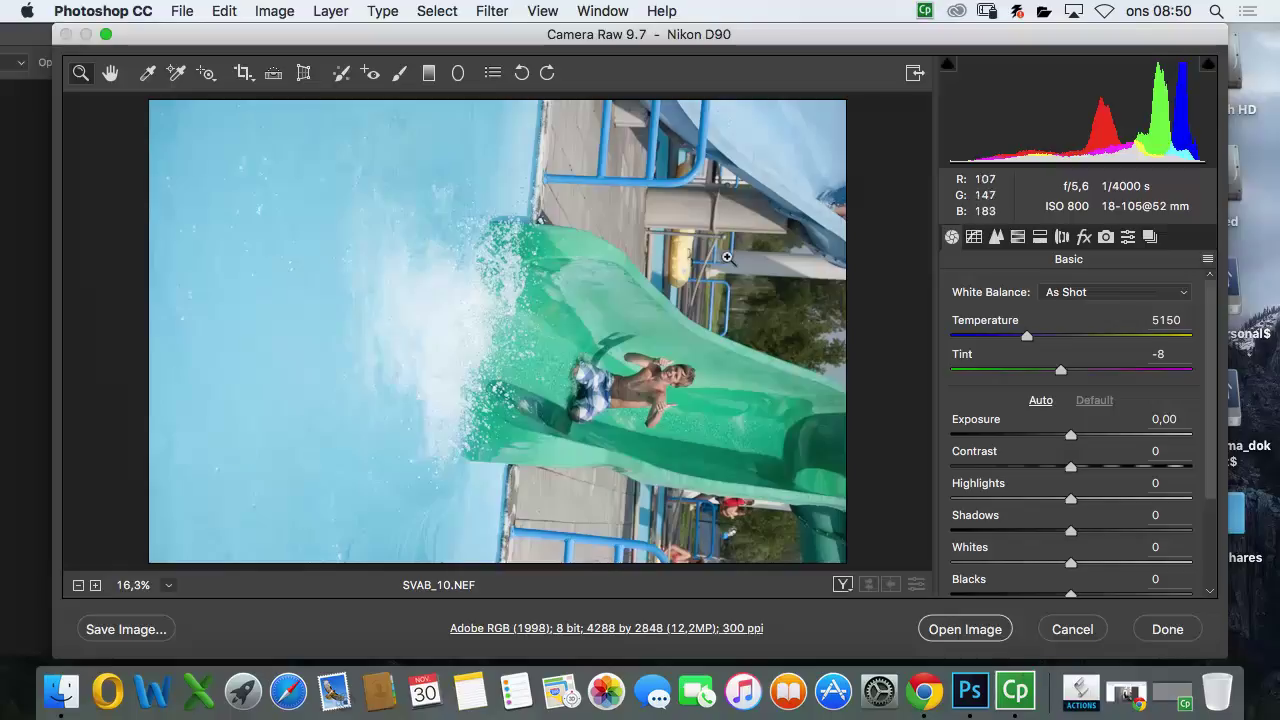
Step: Rotate the water slide photo 90 degrees counterclockwise and open it as a smart object
{"action": "left_click", "coordinate": [522, 73]}
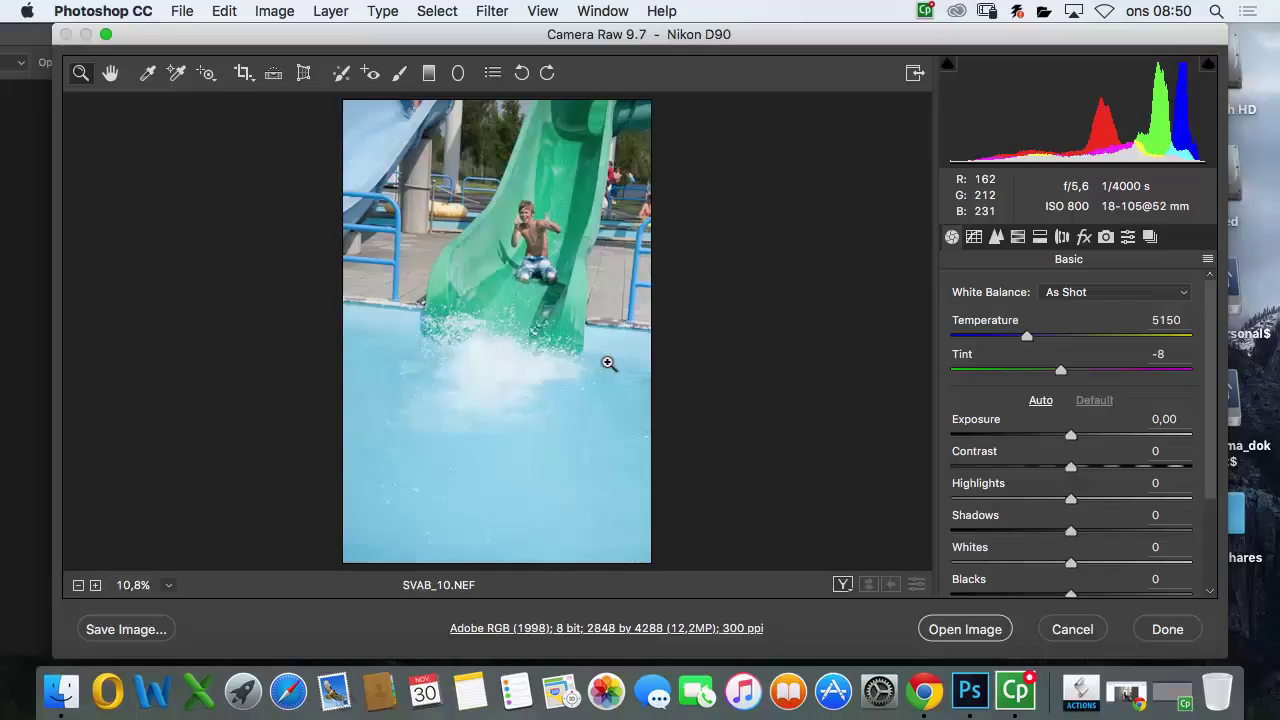
{"action": "key", "text": "shift"}
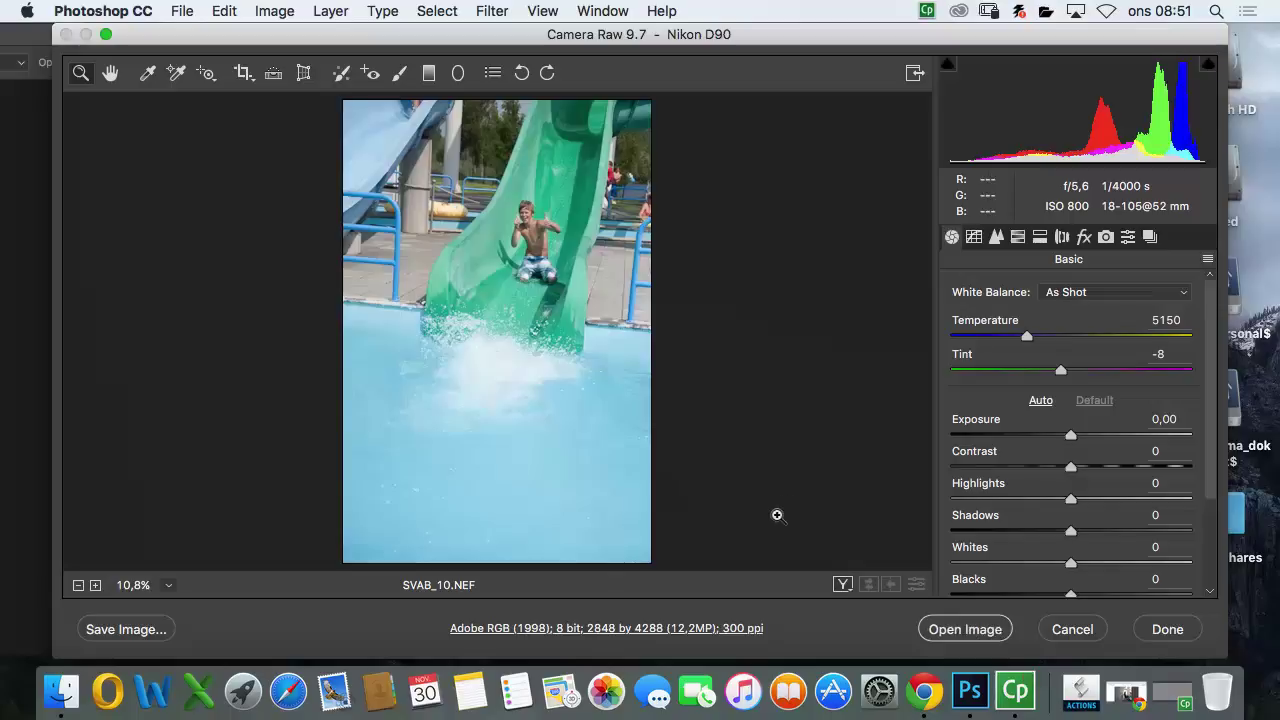
{"action": "key", "text": "shift"}
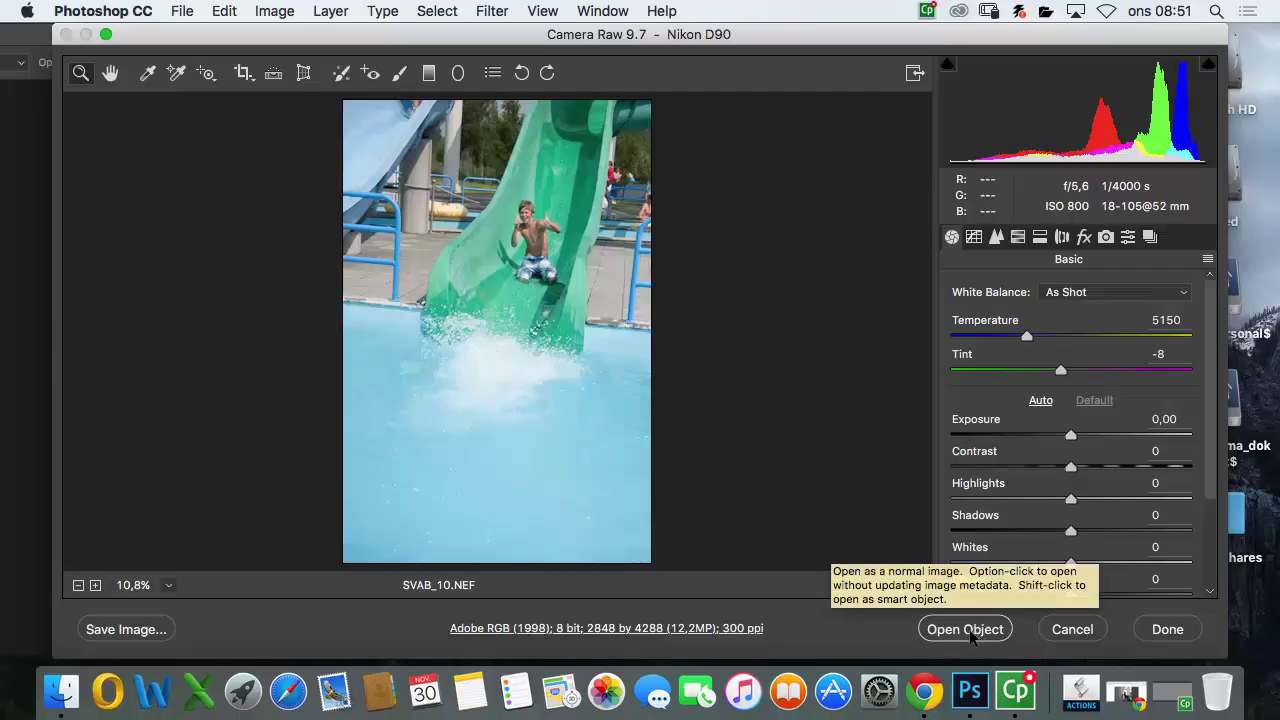
{"action": "left_click", "coordinate": [974, 631]}
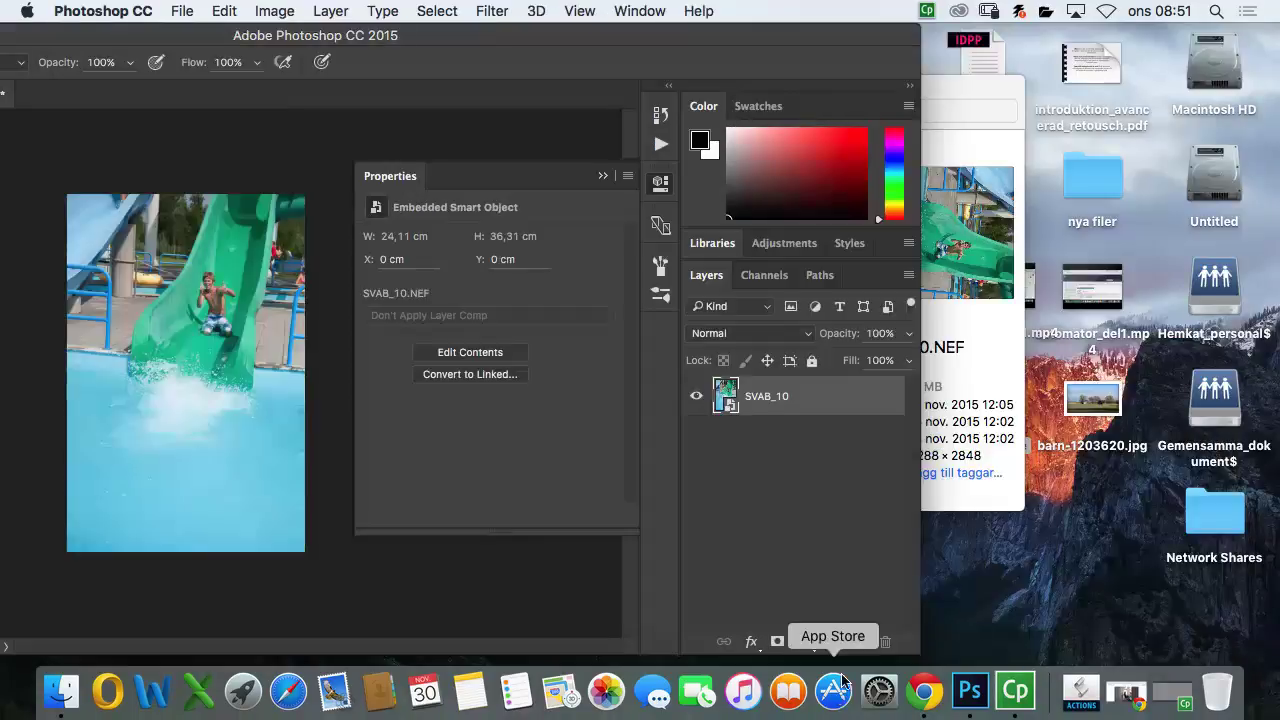
Step: Add a Curves adjustment layer above the SVAB_10 photo, with the water splash in close view
{"action": "double_click", "coordinate": [820, 35]}
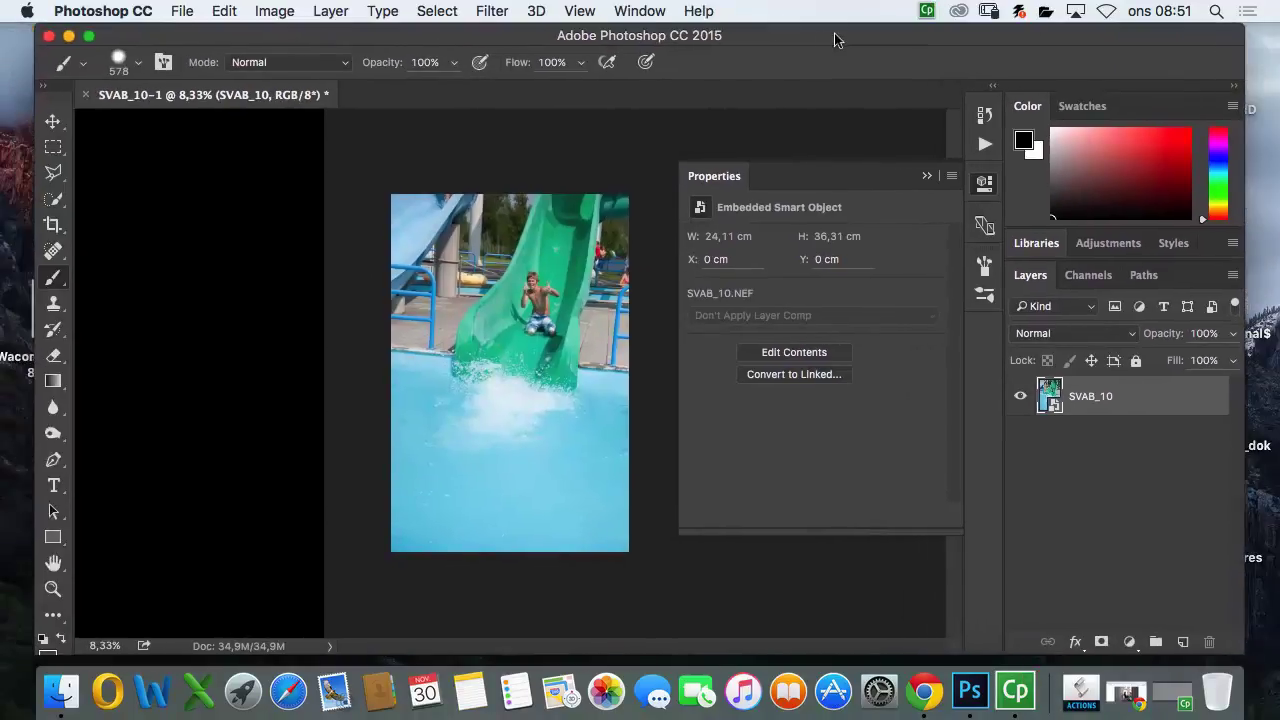
{"action": "key", "text": "z"}
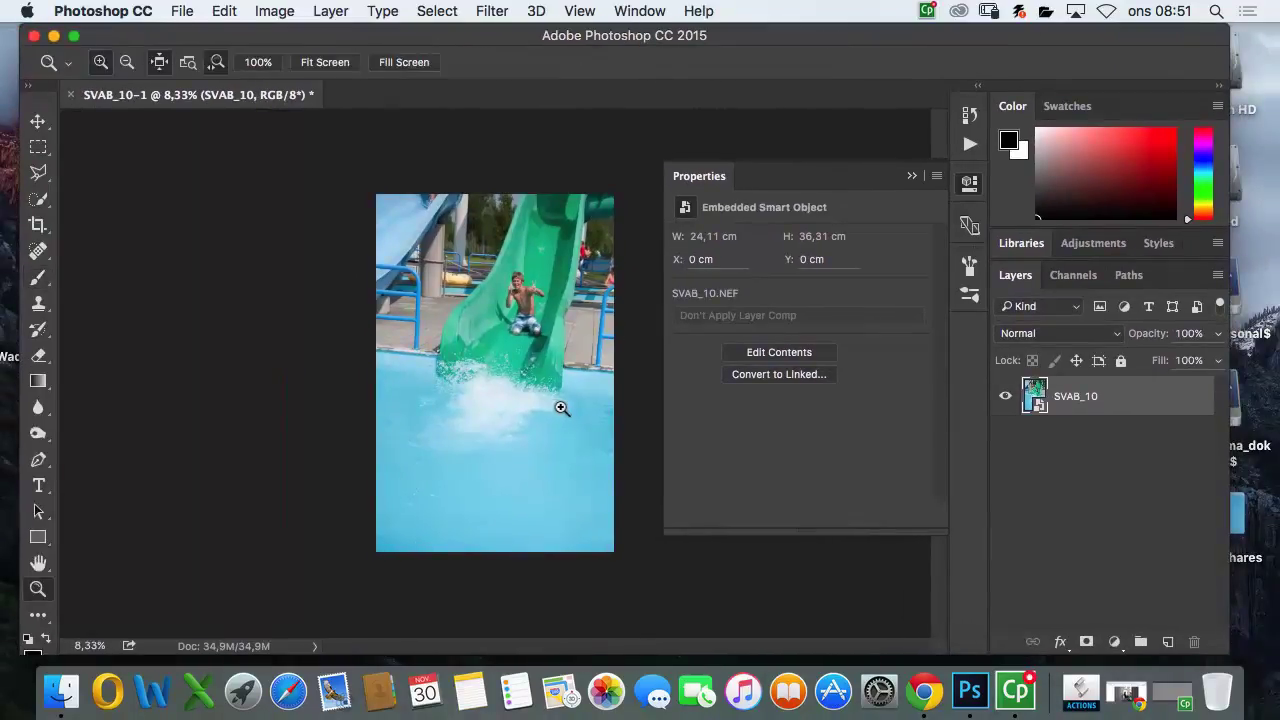
{"action": "left_click", "coordinate": [559, 407]}
{"action": "left_click", "coordinate": [559, 408]}
{"action": "left_click", "coordinate": [559, 409]}
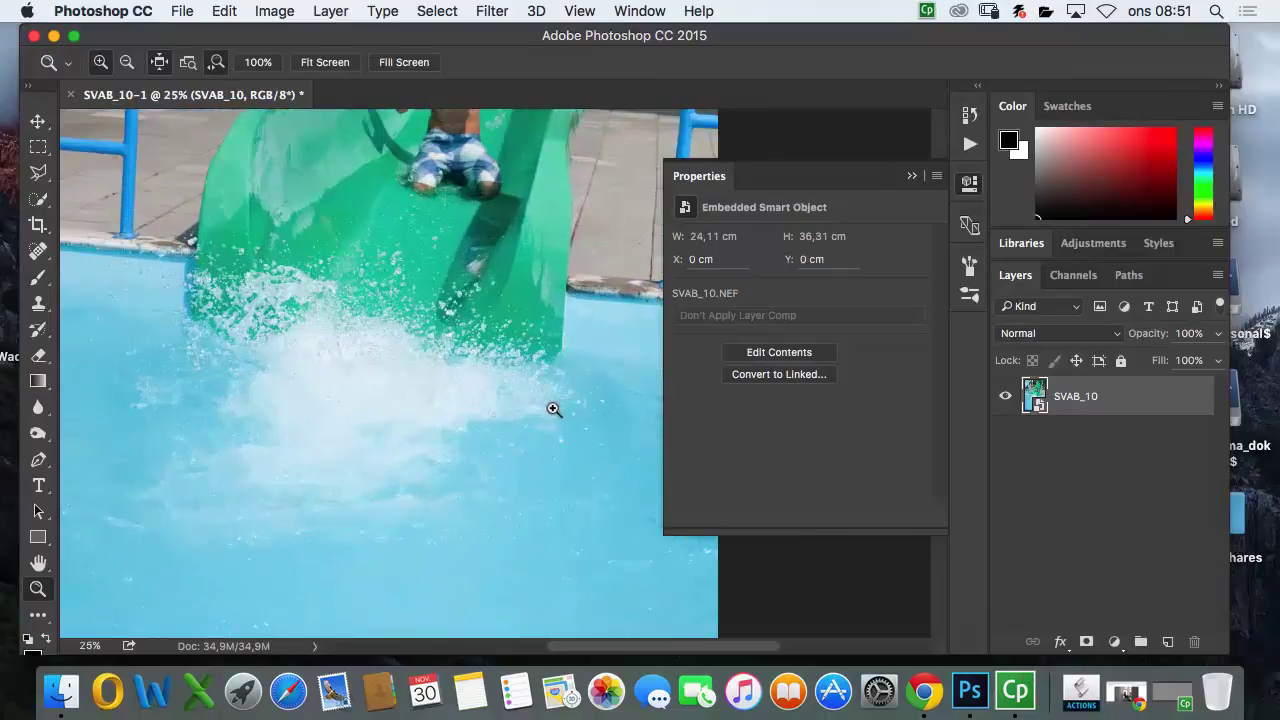
{"action": "left_click", "coordinate": [911, 175]}
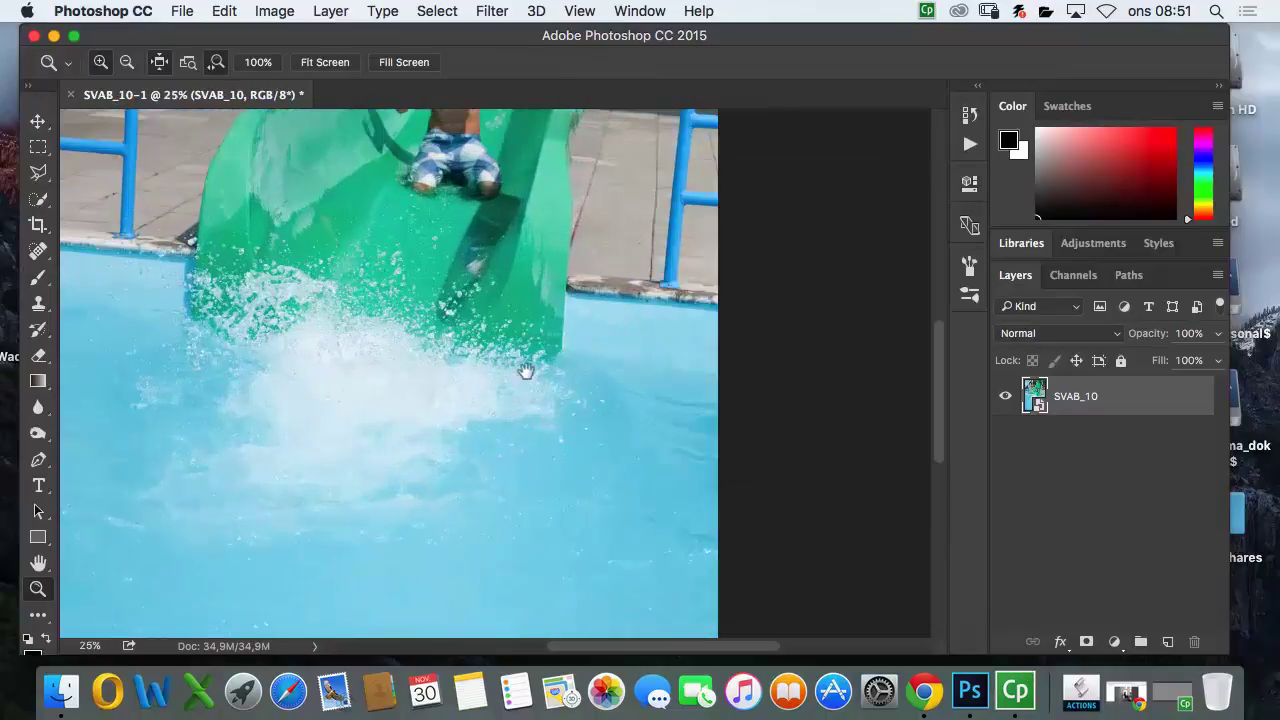
{"action": "left_click_drag", "start_coordinate": [537, 362], "coordinate": [657, 349]}
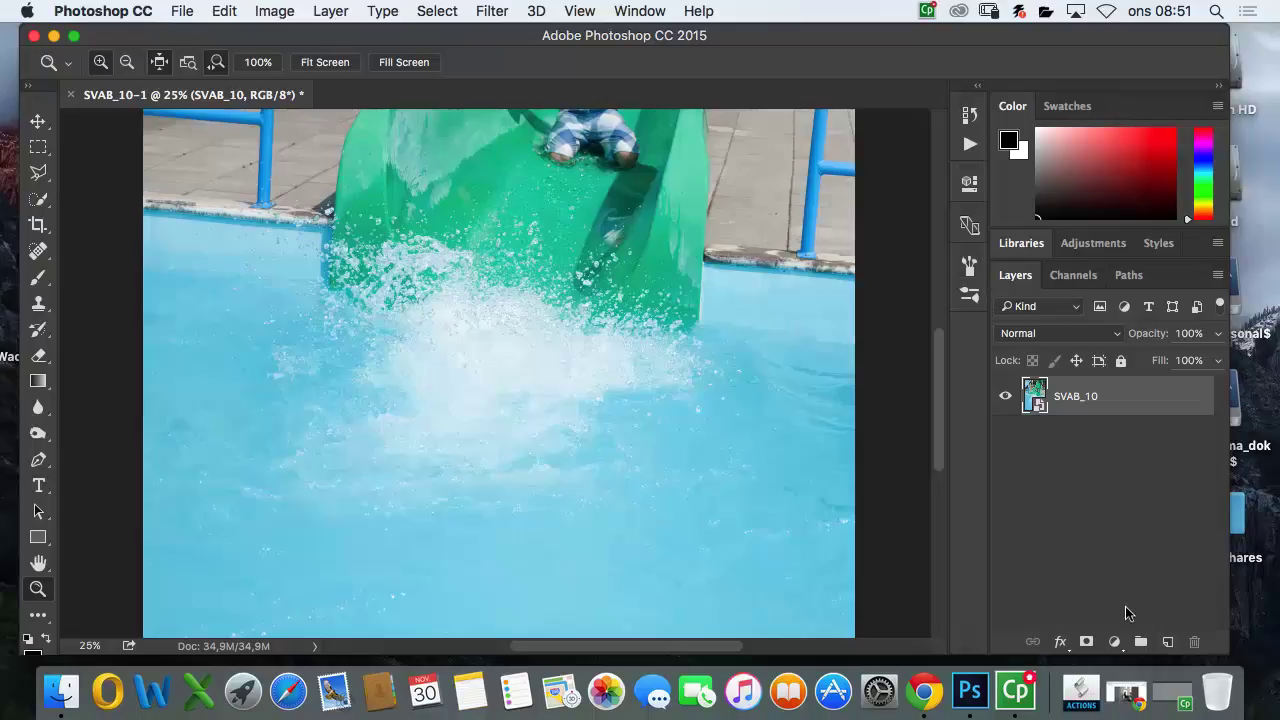
{"action": "left_click", "coordinate": [1118, 632]}
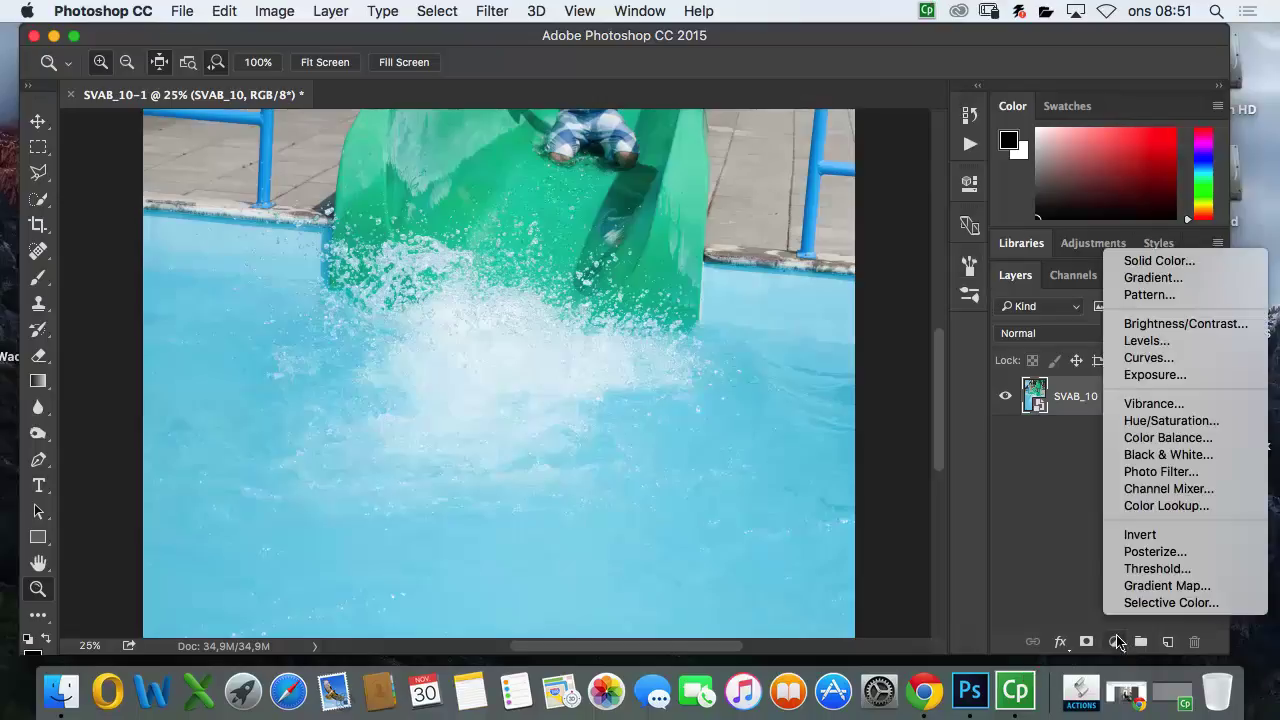
{"action": "left_click", "coordinate": [1158, 358]}
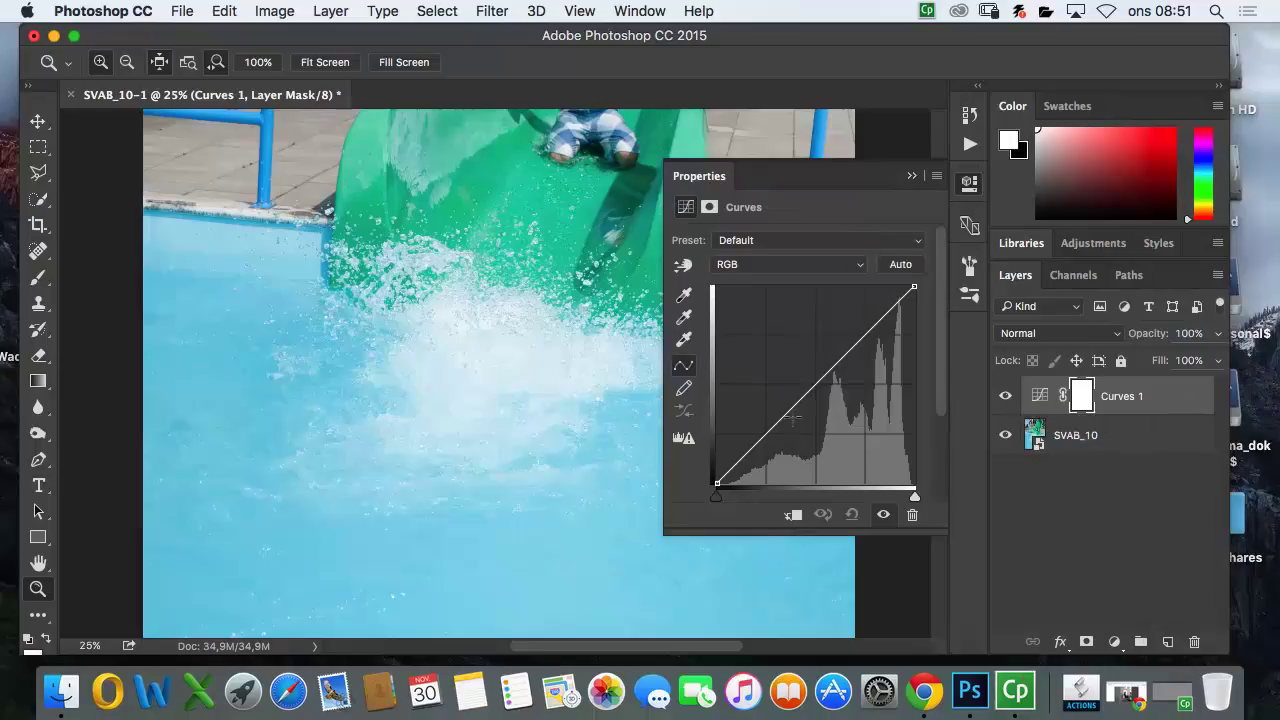
Step: Shape the RGB curve into an S for stronger contrast, and slightly darken the highlights with the on-image adjustment tool at the splash's edge
{"action": "left_click_drag", "start_coordinate": [762, 433], "coordinate": [764, 447]}
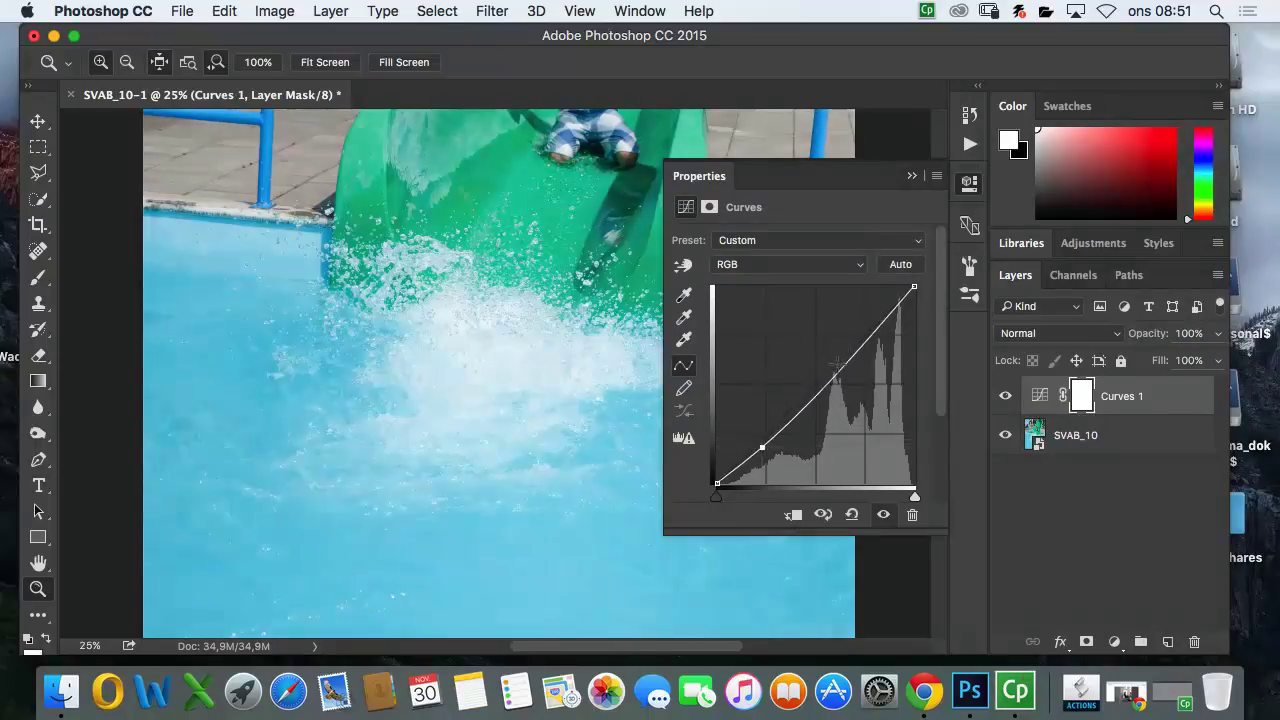
{"action": "left_click_drag", "start_coordinate": [860, 346], "coordinate": [865, 329]}
{"action": "left_click_drag", "start_coordinate": [762, 447], "coordinate": [773, 461]}
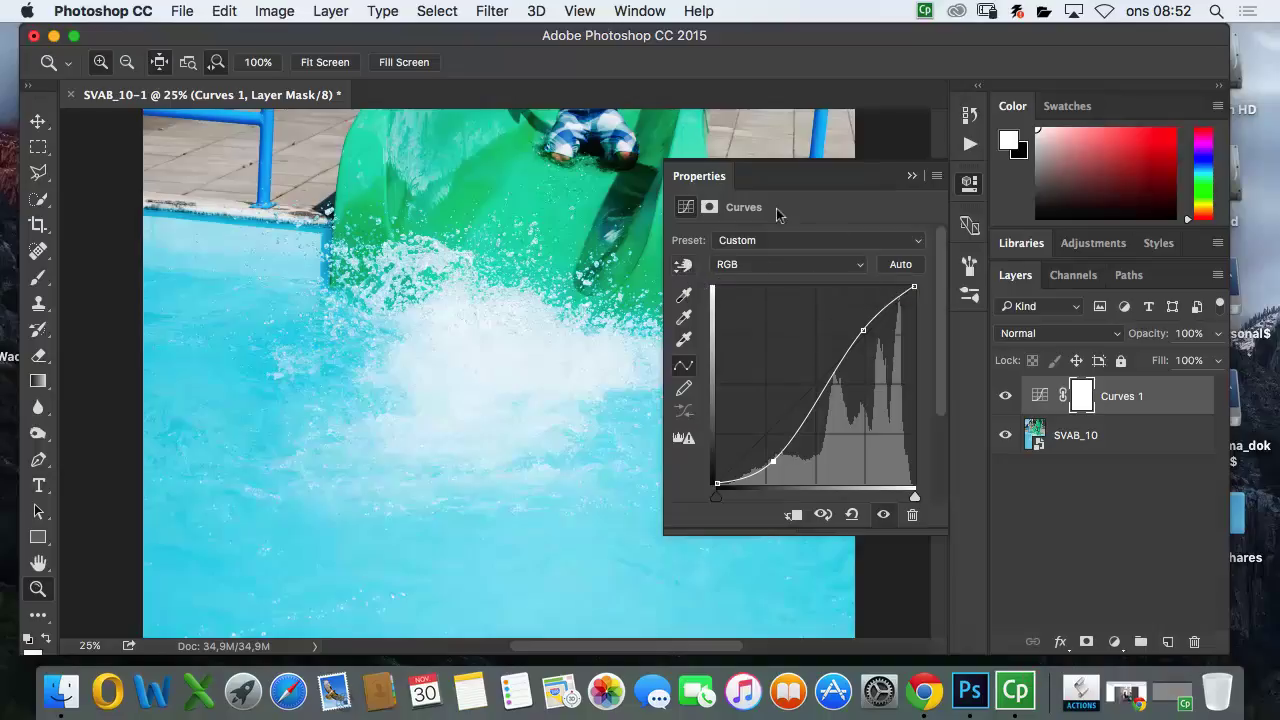
{"action": "left_click", "coordinate": [683, 265]}
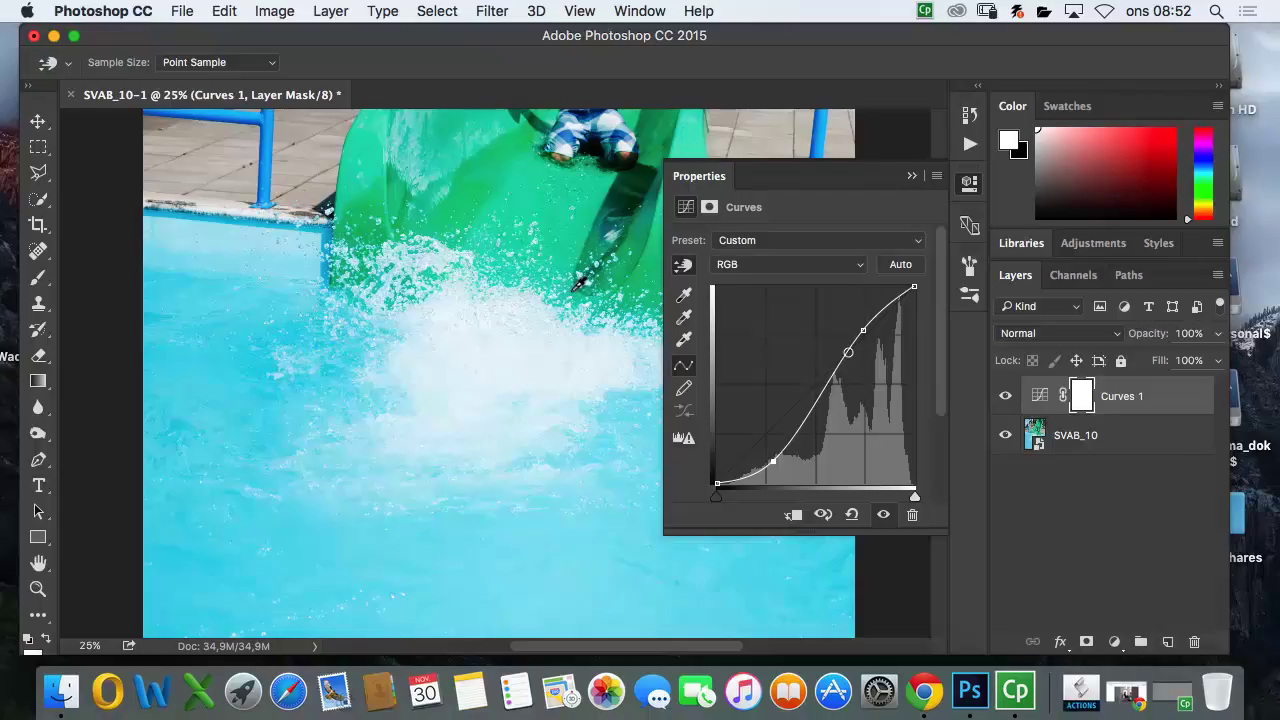
{"action": "left_click", "coordinate": [578, 287]}
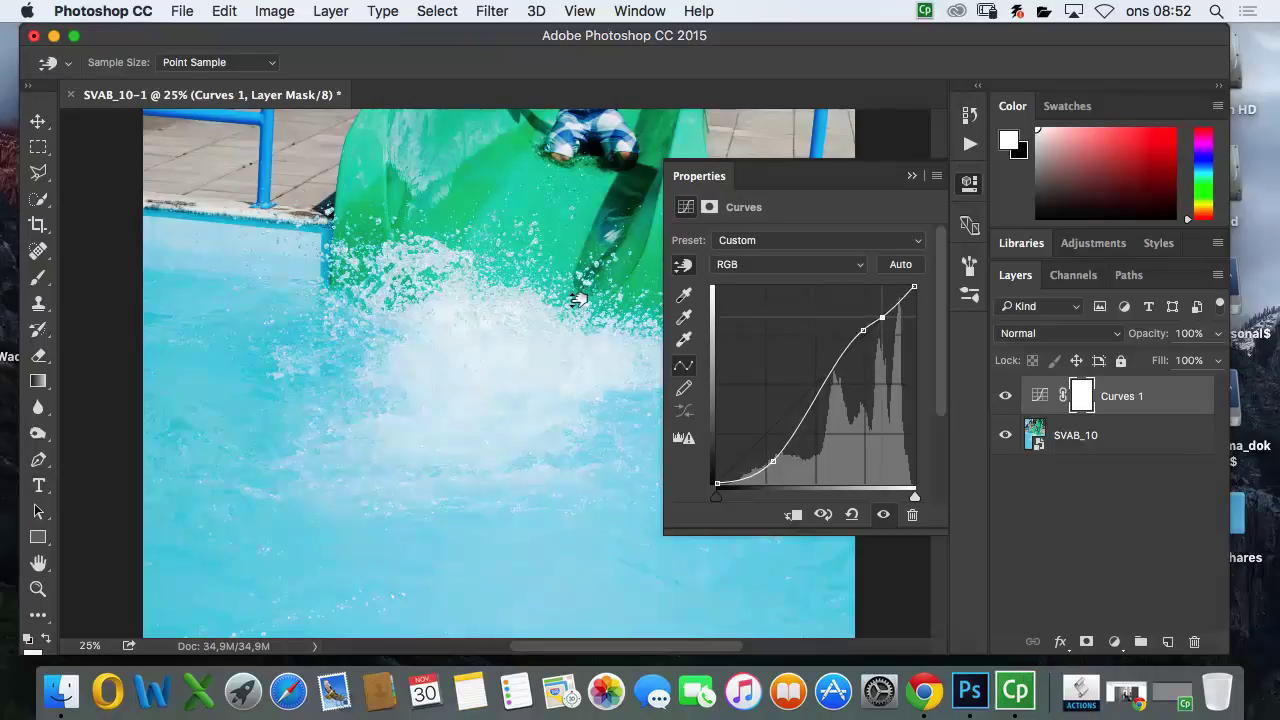
{"action": "mouse_move", "coordinate": [580, 289]}
{"action": "left_mouse_down"}
{"action": "mouse_move", "coordinate": [582, 276]}
{"action": "mouse_move", "coordinate": [585, 295]}
{"action": "left_mouse_up"}
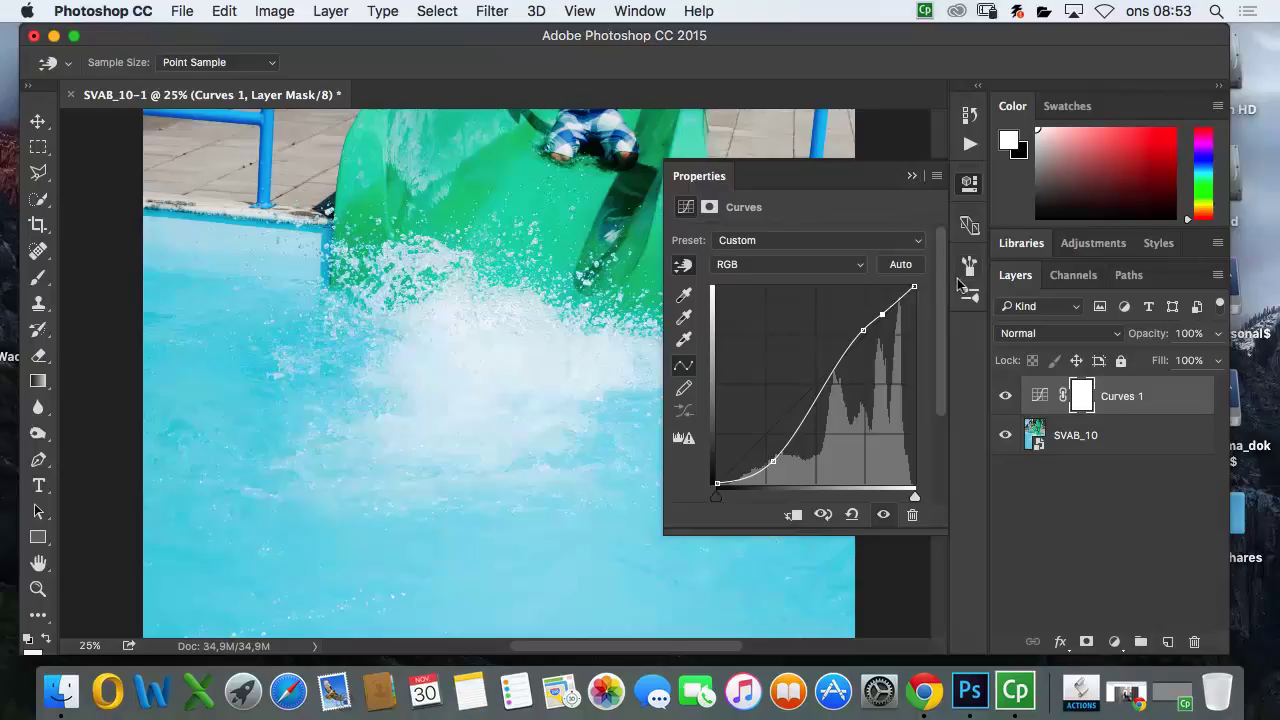
{"action": "left_click", "coordinate": [814, 265]}
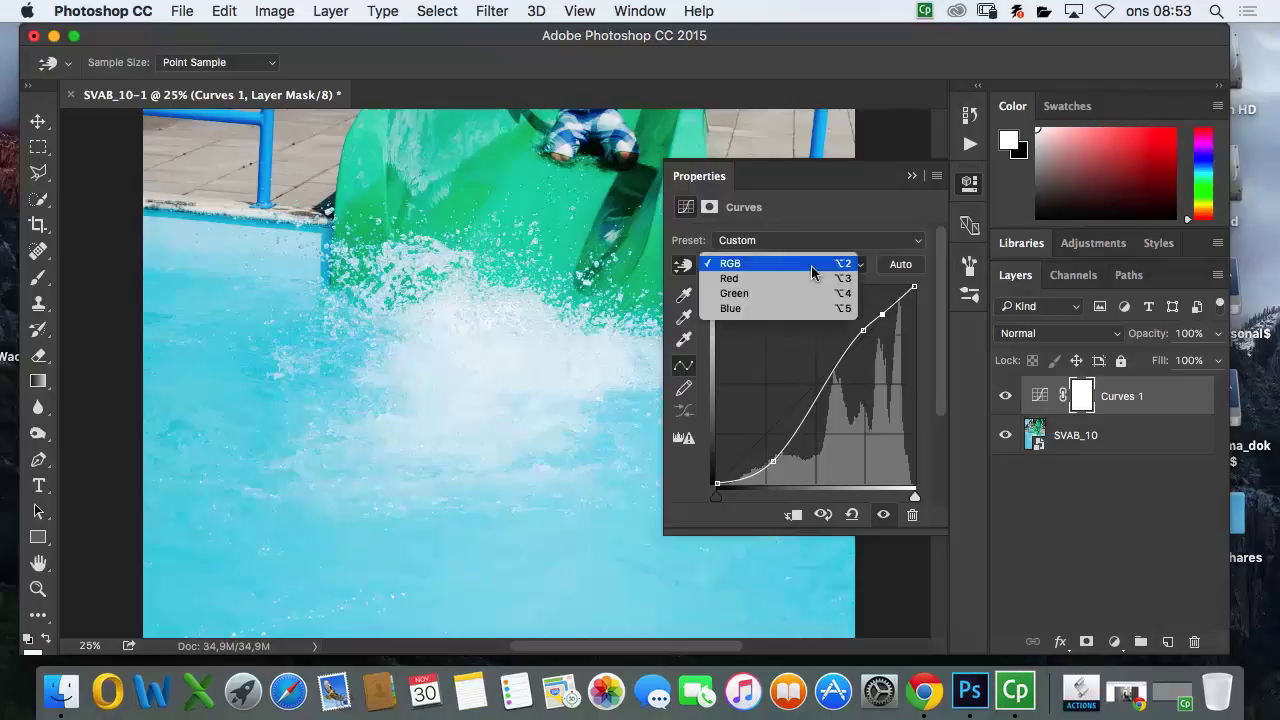
{"action": "left_click", "coordinate": [847, 296]}
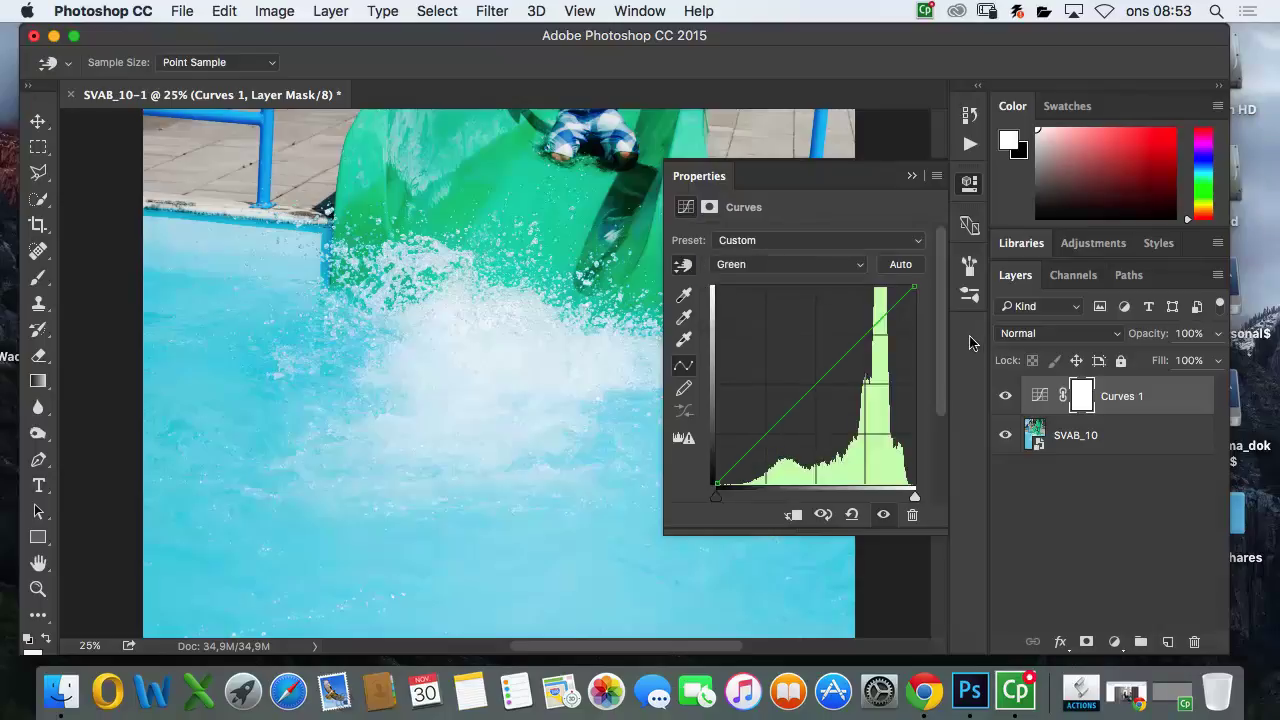
{"action": "left_click", "coordinate": [866, 263]}
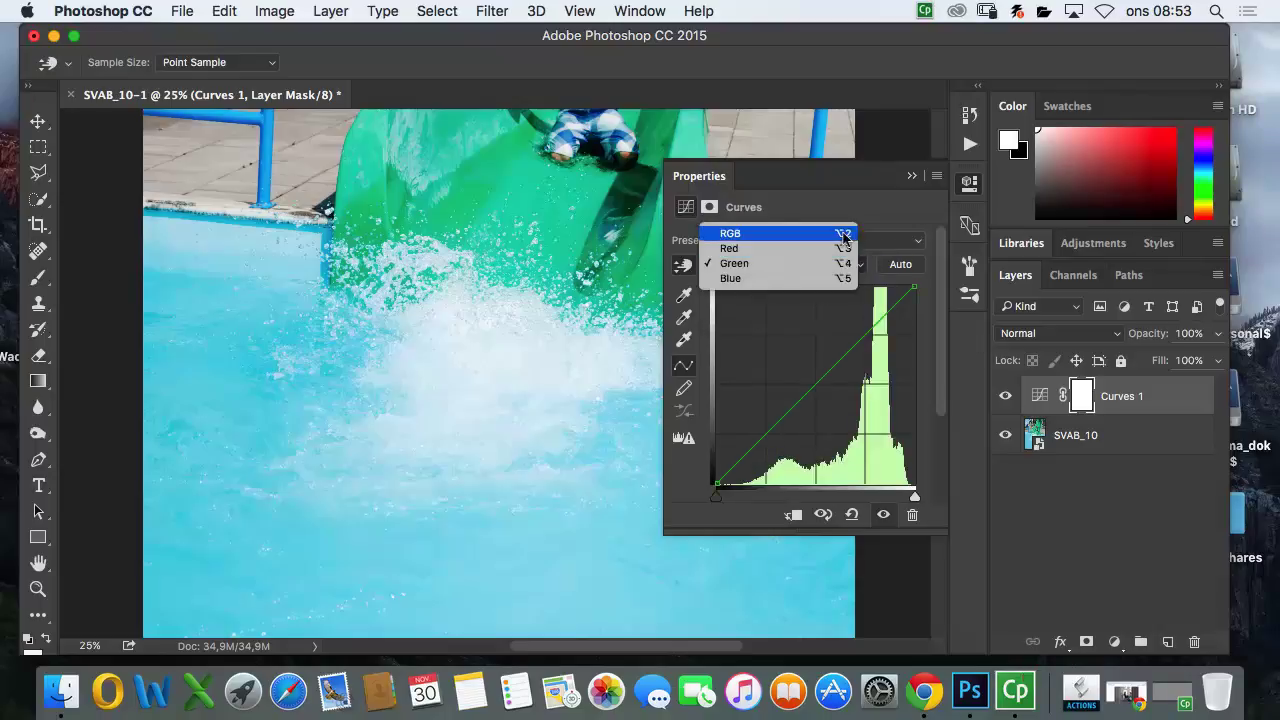
{"action": "left_click", "coordinate": [850, 233]}
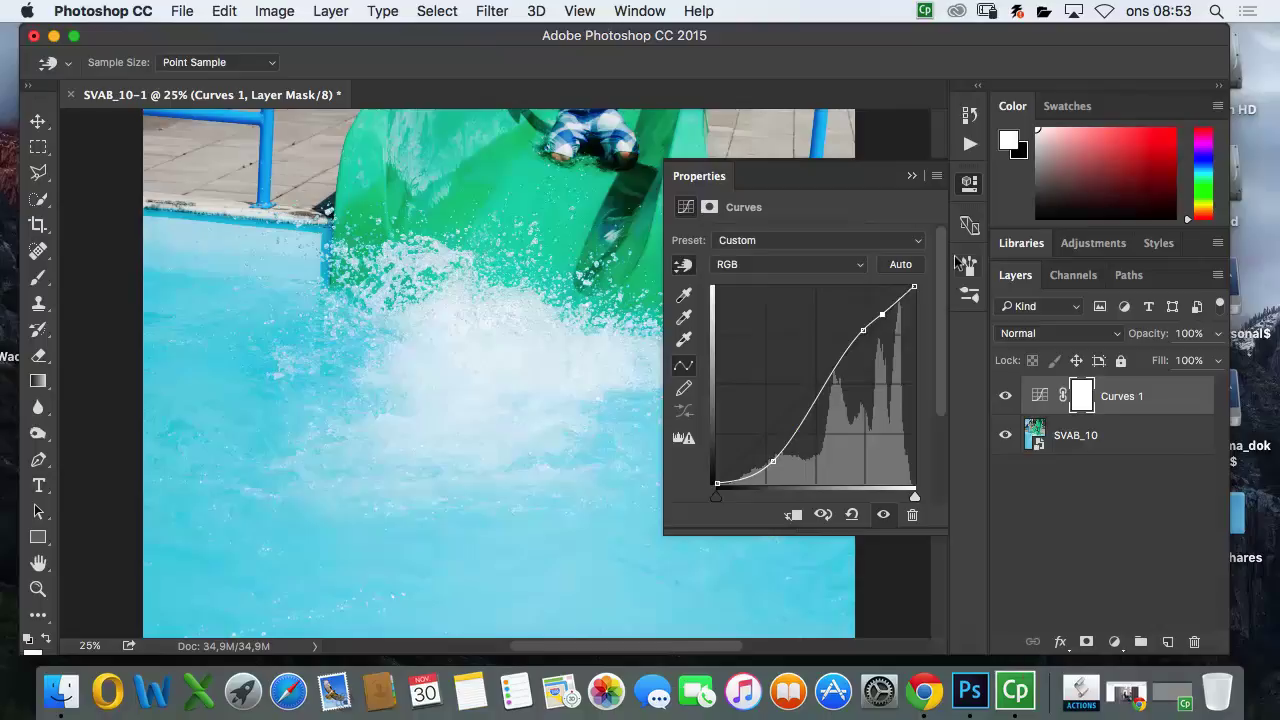
Step: In the Curves adjustment's Green channel, raise the darker midtones and lower the brighter tones to separate the splash from the slide
{"action": "left_click", "coordinate": [762, 263]}
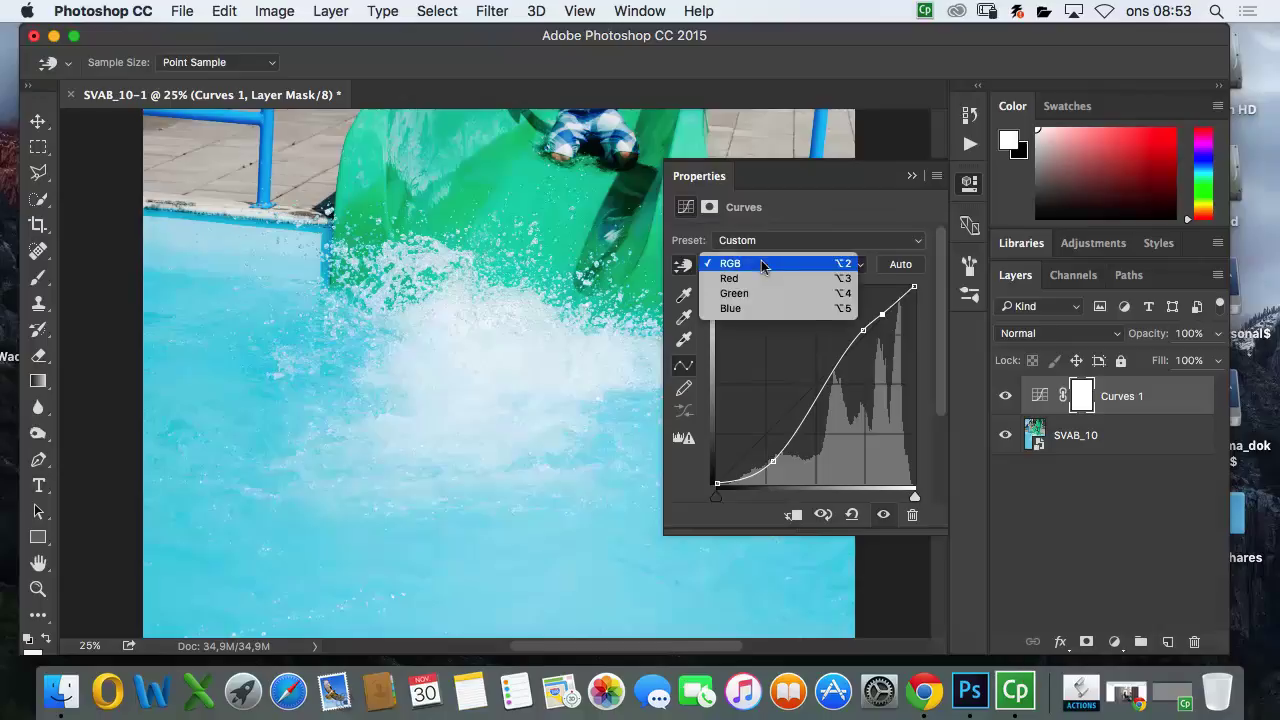
{"action": "left_click", "coordinate": [765, 290]}
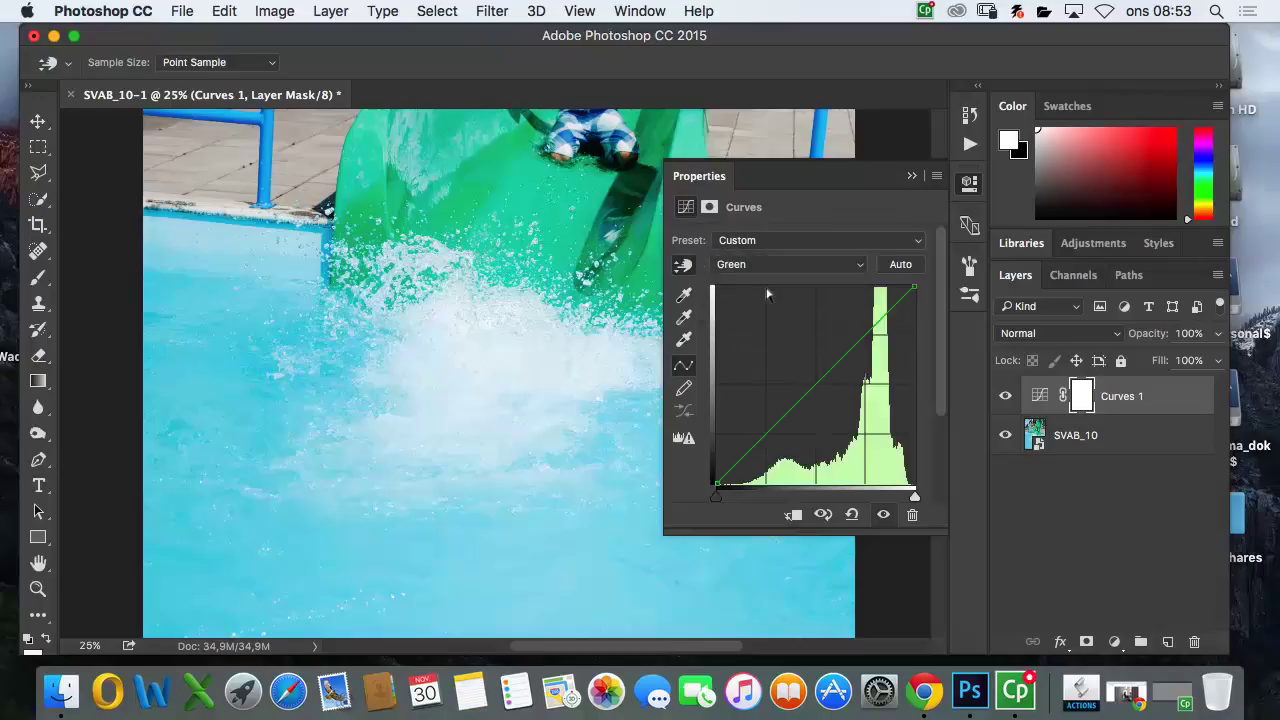
{"action": "left_click_drag", "start_coordinate": [821, 380], "coordinate": [840, 399]}
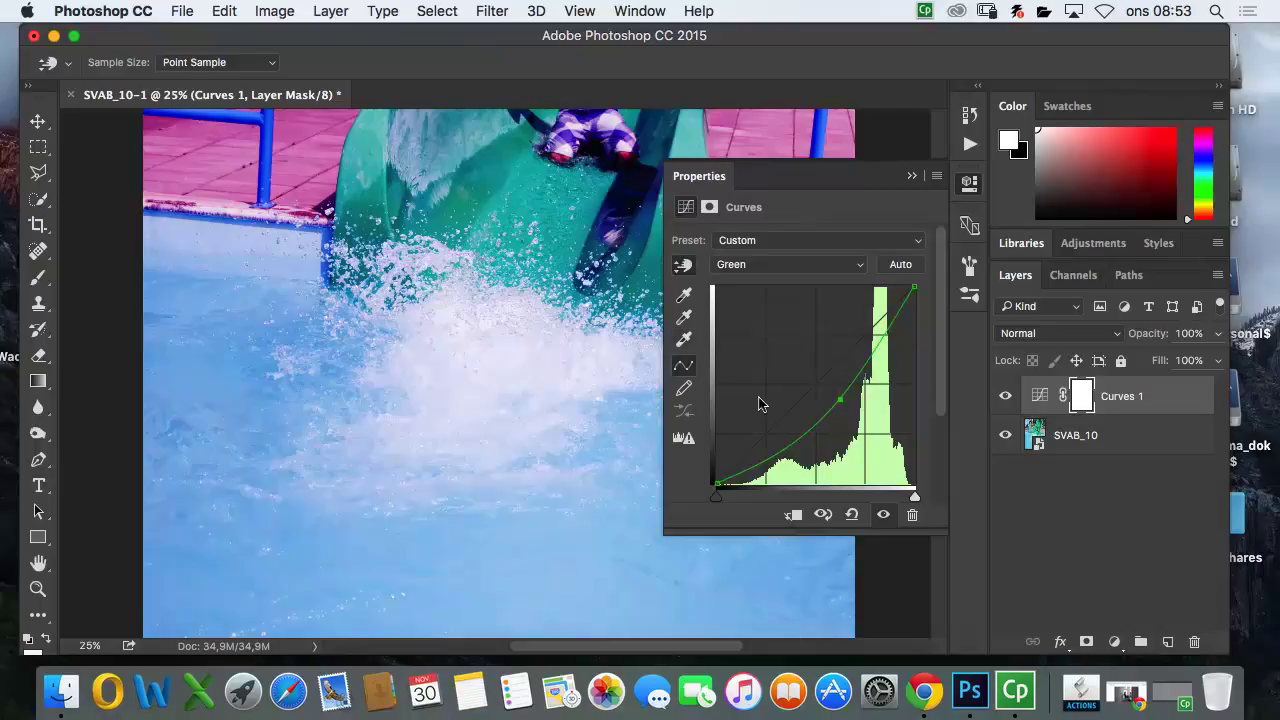
{"action": "left_click_drag", "start_coordinate": [840, 399], "coordinate": [795, 389]}
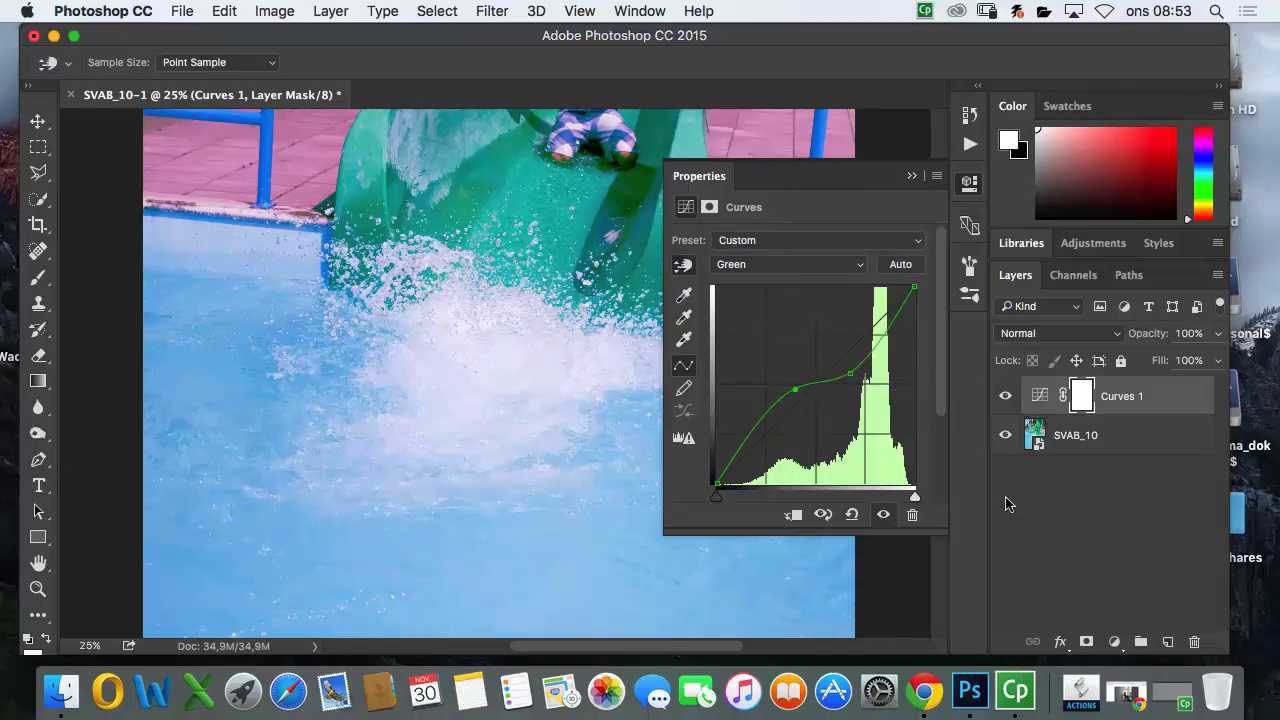
{"action": "left_click", "coordinate": [912, 177]}
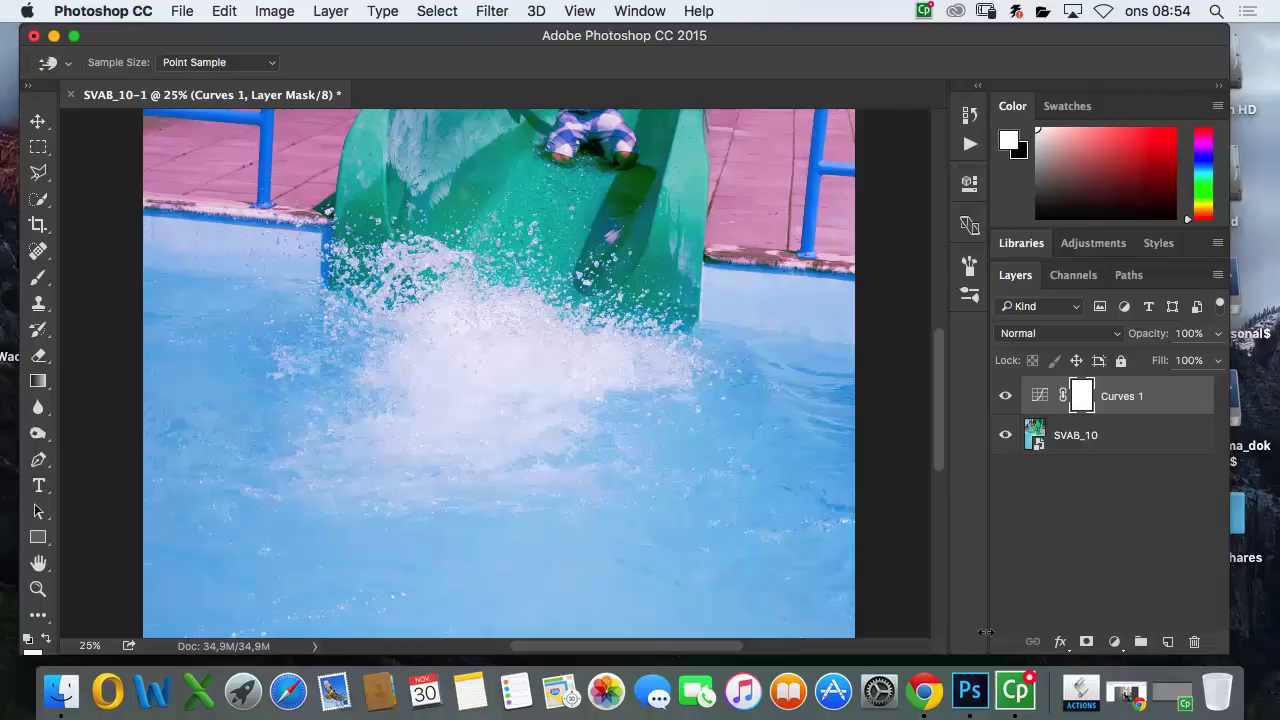
Step: Stamp all visible layers into a new layer on top and invert its colours
{"action": "key", "text": "super+alt+shift+e"}
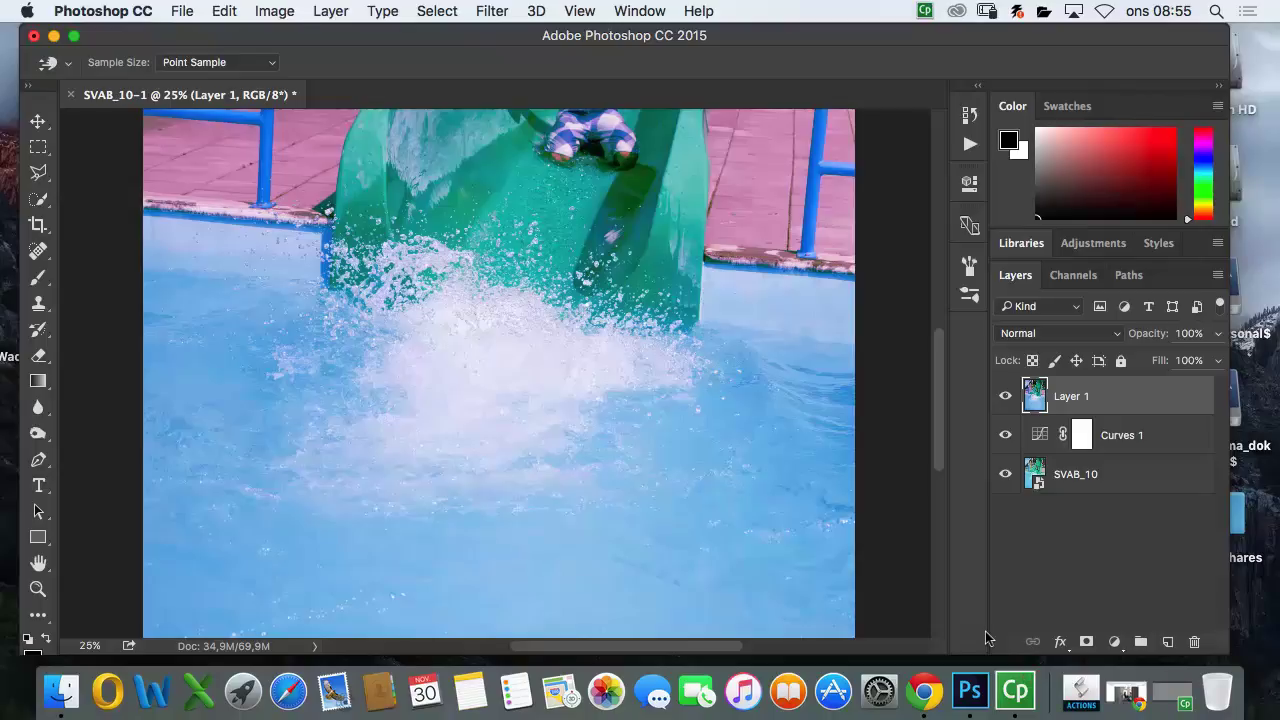
{"action": "key", "text": "super+i"}
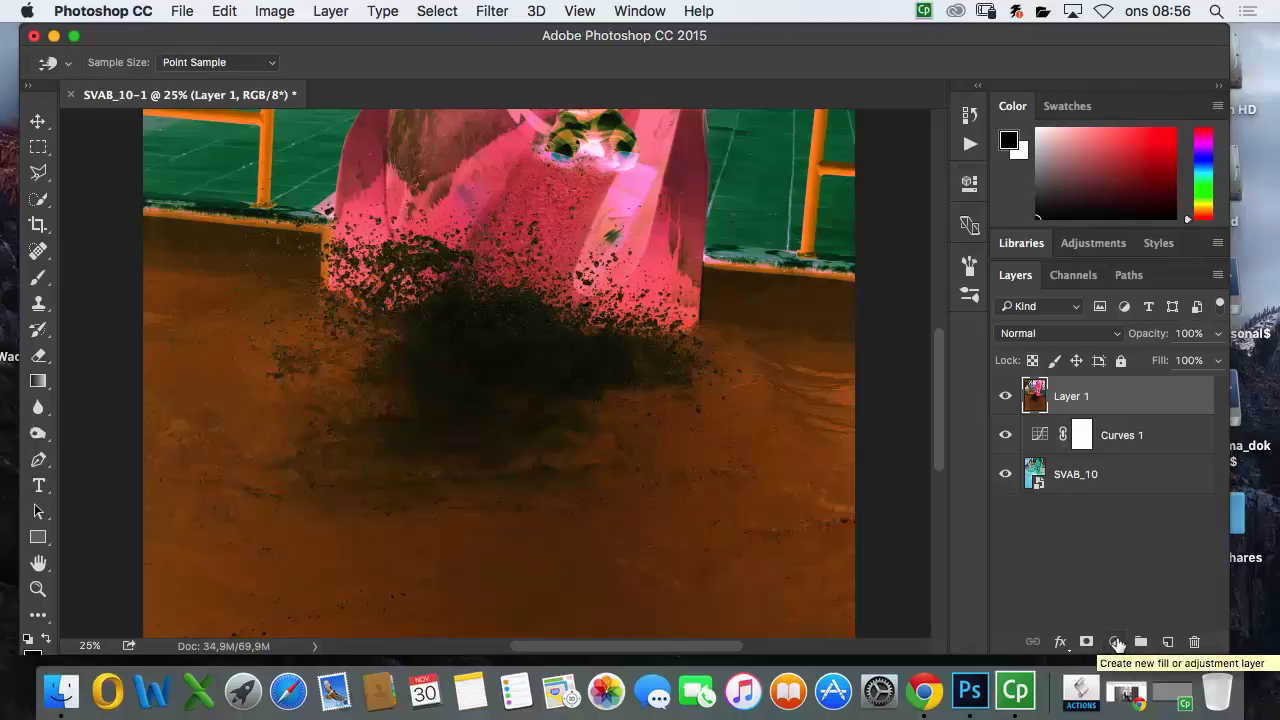
Step: Add a Black & White adjustment layer over the inverted layer with reds 126, yellows 107, greens 111, cyans 77 and blues 48
{"action": "left_click", "coordinate": [1117, 645]}
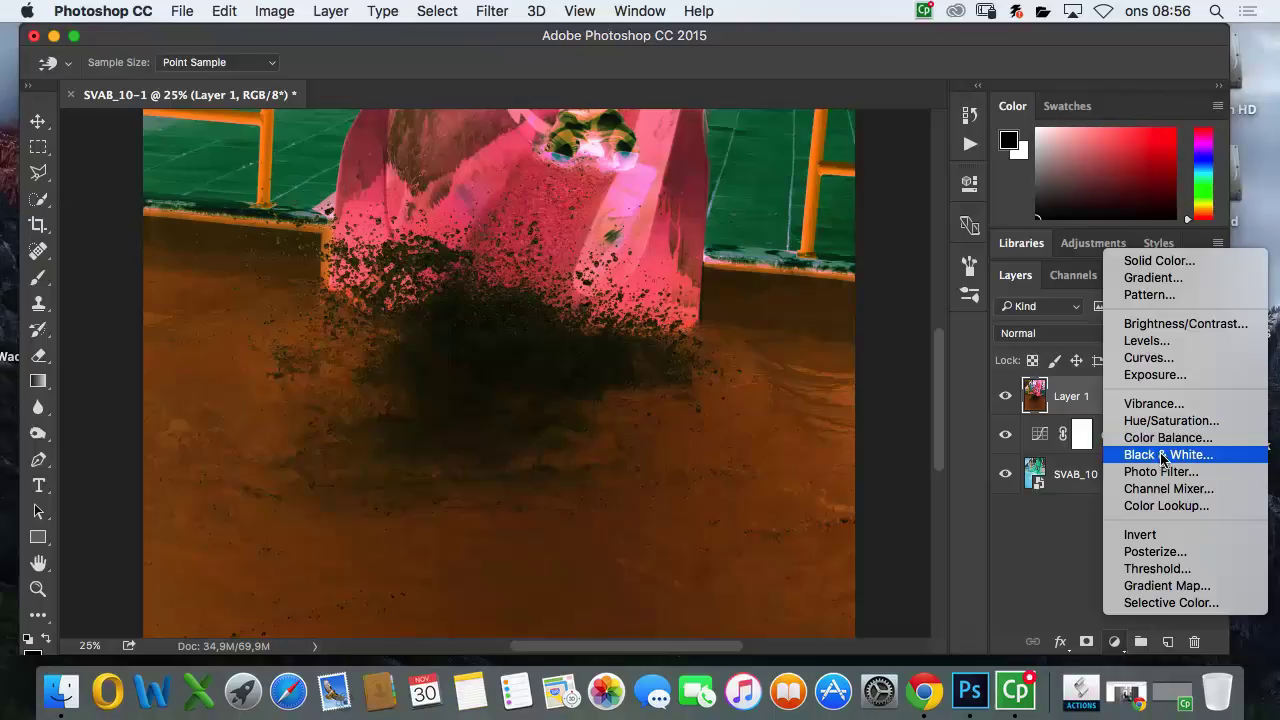
{"action": "left_click", "coordinate": [1162, 455]}
{"action": "key", "text": "z"}
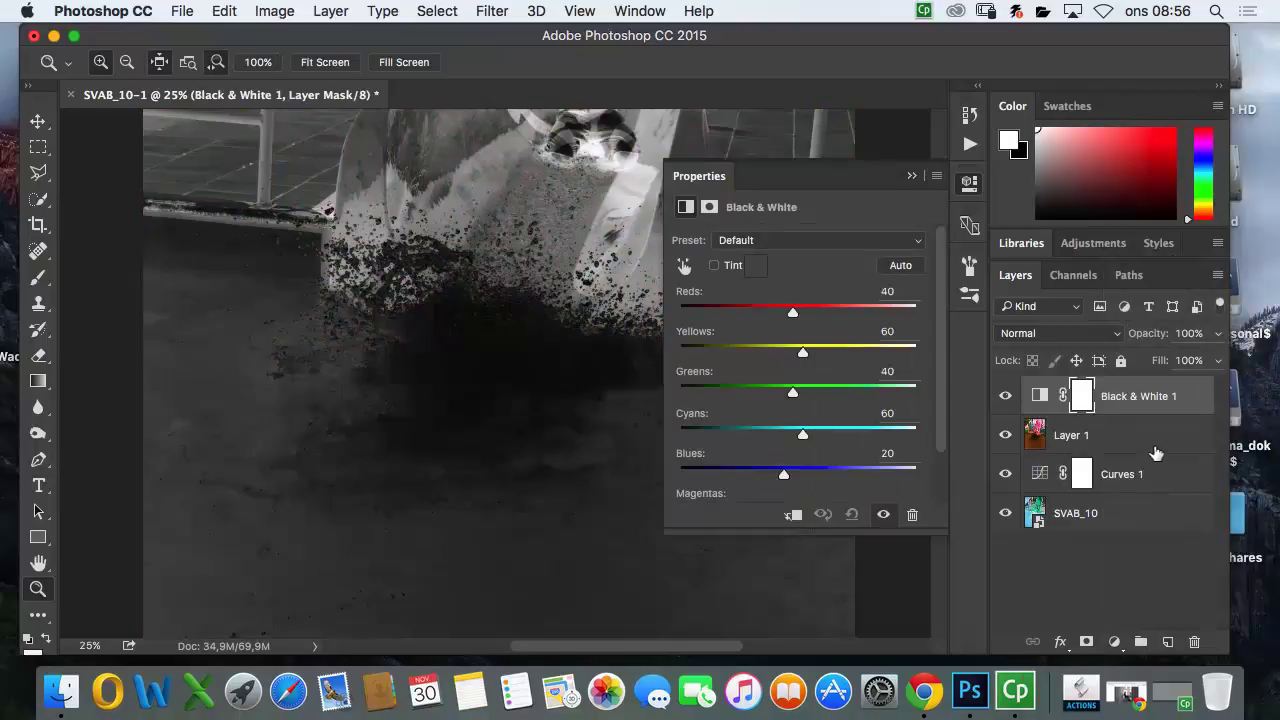
{"action": "left_click_drag", "start_coordinate": [793, 313], "coordinate": [835, 315]}
{"action": "left_click_drag", "start_coordinate": [794, 392], "coordinate": [803, 396]}
{"action": "left_click_drag", "start_coordinate": [803, 353], "coordinate": [819, 357]}
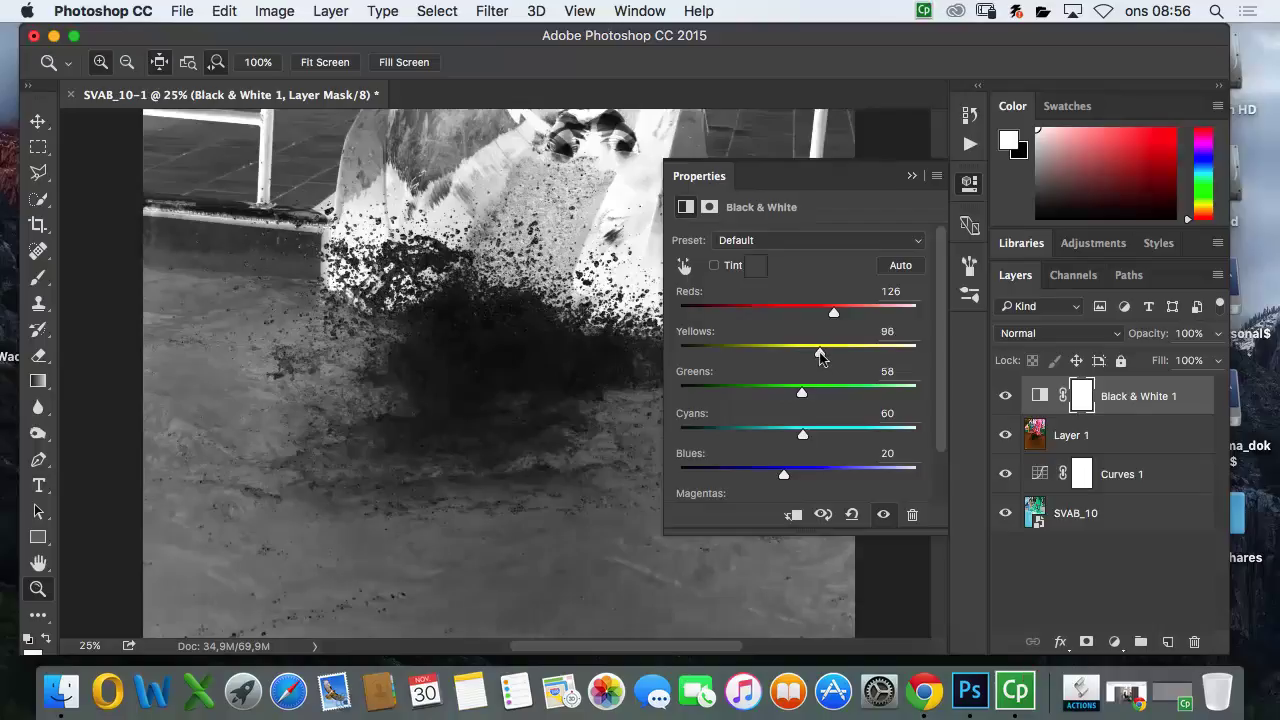
{"action": "left_click_drag", "start_coordinate": [803, 436], "coordinate": [797, 477]}
{"action": "left_click_drag", "start_coordinate": [801, 393], "coordinate": [827, 397]}
{"action": "left_click_drag", "start_coordinate": [820, 353], "coordinate": [827, 354]}
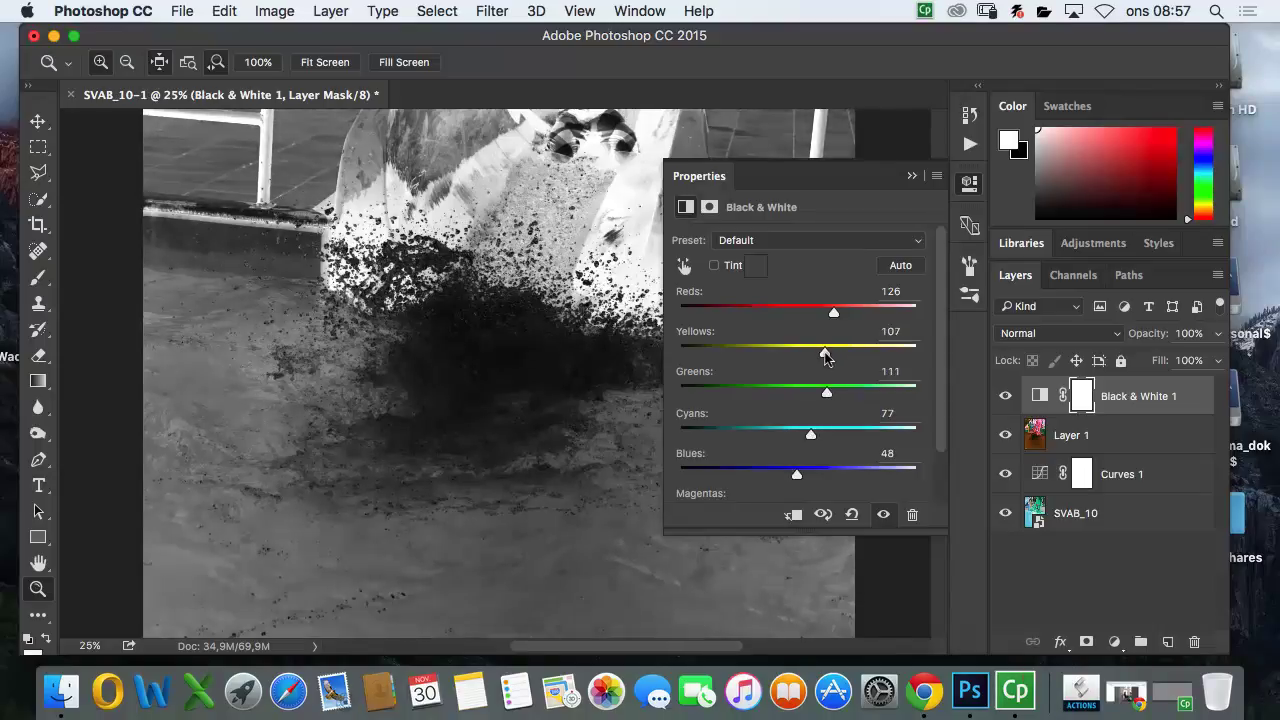
{"action": "left_click", "coordinate": [912, 177]}
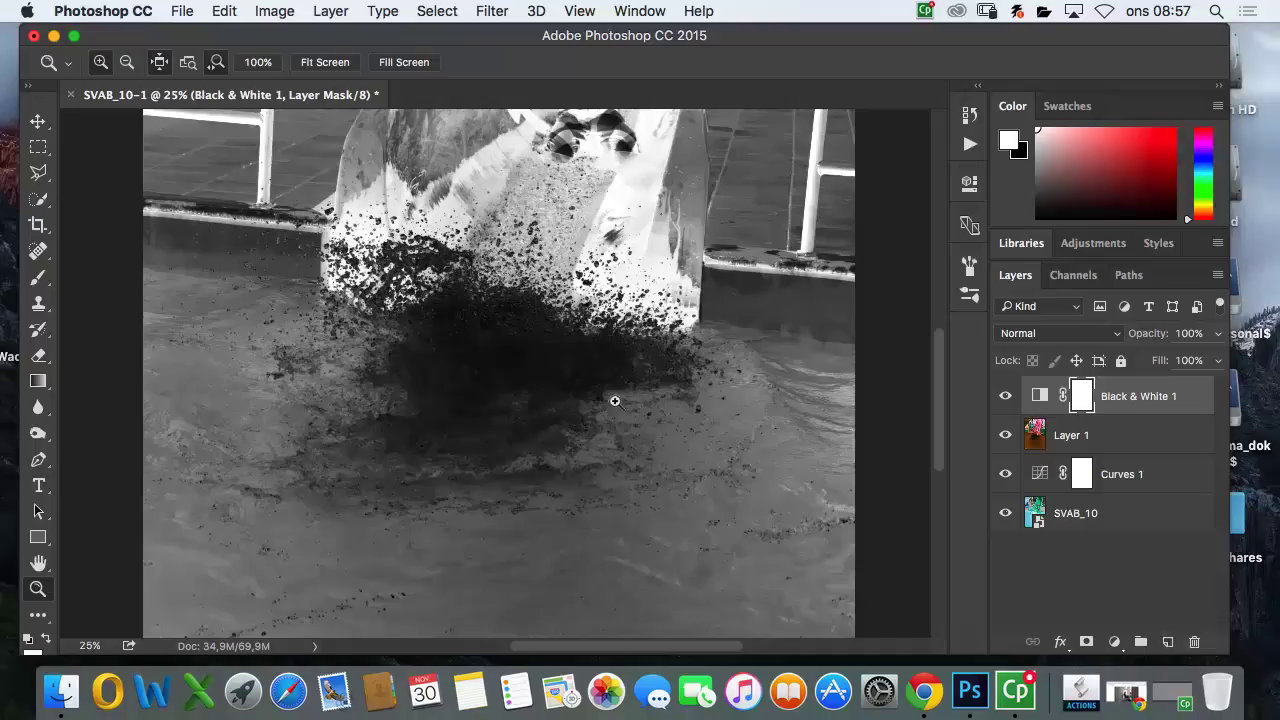
Step: Inspect the splash's edges up close and stamp all visible layers into a new layer on top
{"action": "scroll", "coordinate": [426, 257], "scroll_direction": "up", "scroll_amount": 3}
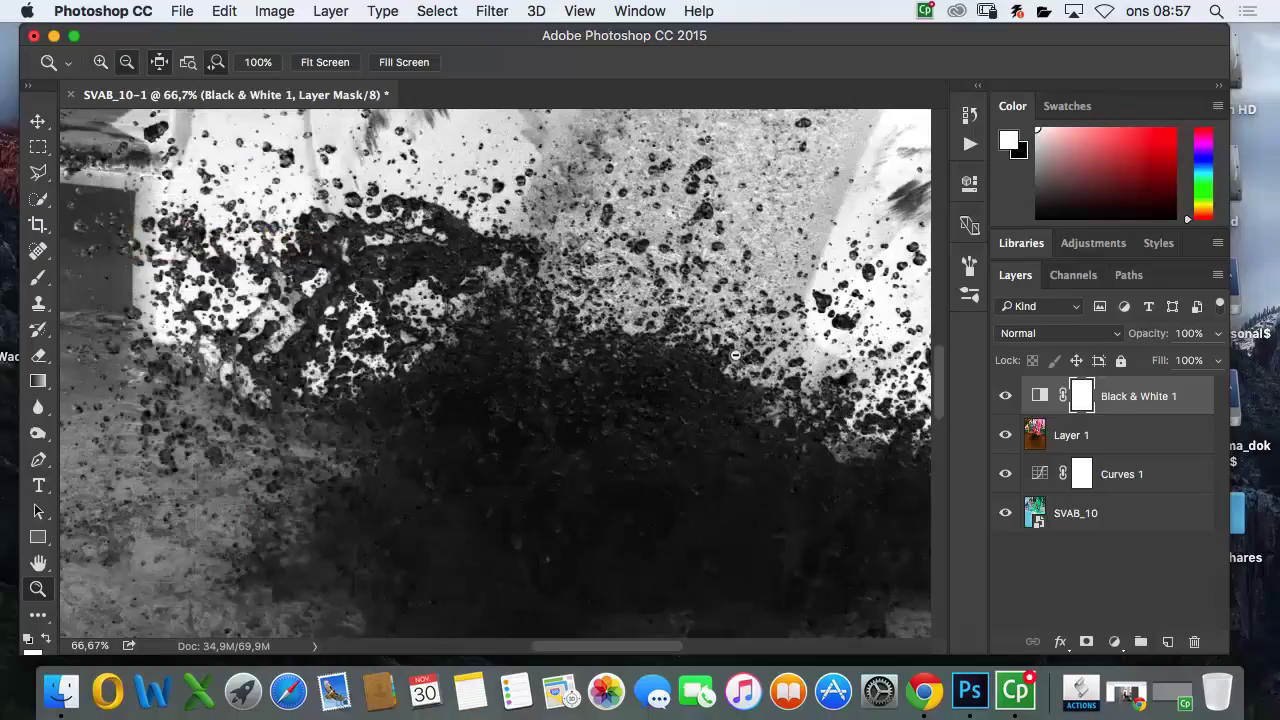
{"action": "scroll", "coordinate": [738, 360], "scroll_direction": "down", "scroll_amount": 1}
{"action": "scroll", "coordinate": [715, 360], "scroll_direction": "right", "scroll_amount": 1}
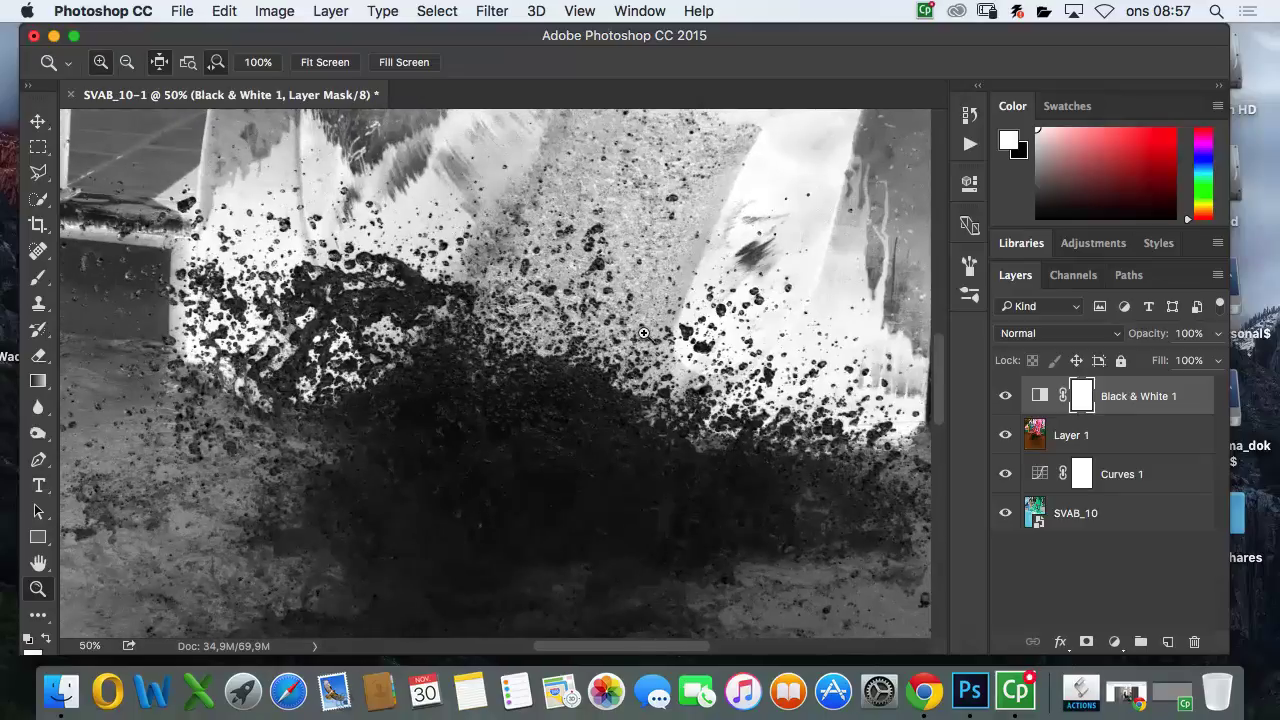
{"action": "scroll", "coordinate": [733, 361], "scroll_direction": "right", "scroll_amount": 5}
{"action": "scroll", "coordinate": [718, 399], "scroll_direction": "left", "scroll_amount": 5}
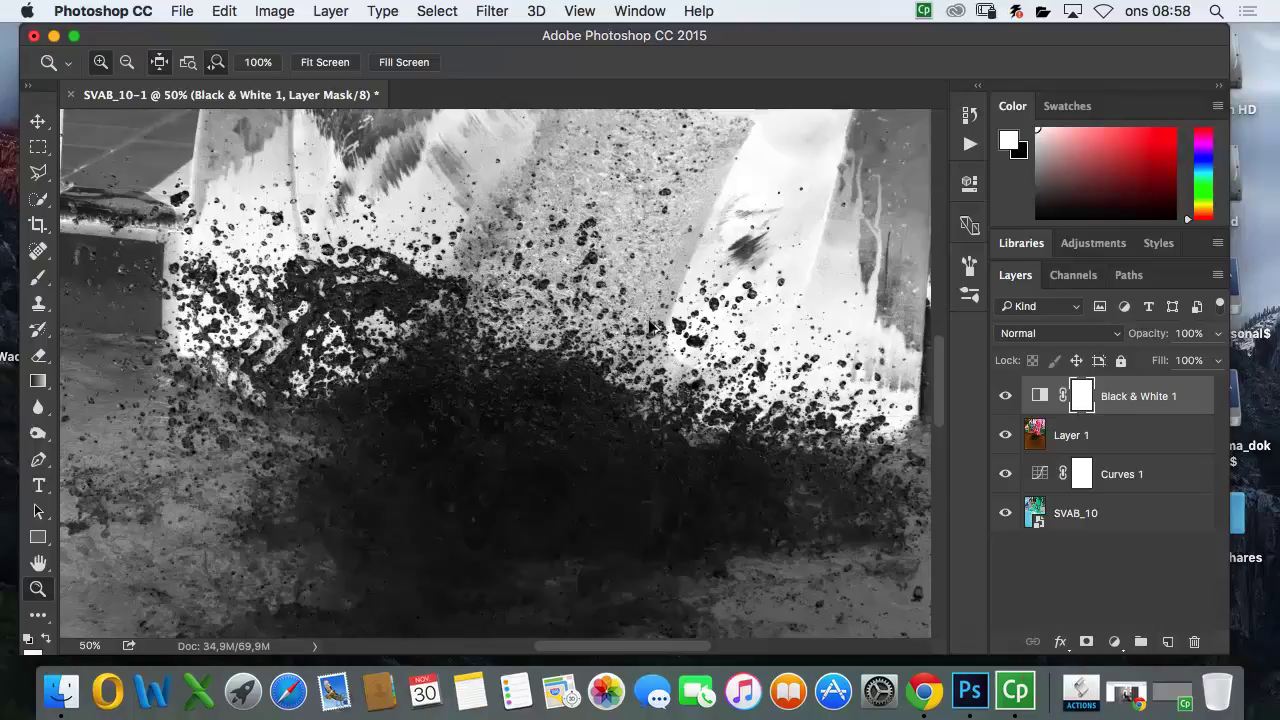
{"action": "key", "text": "super+alt+shift+e"}
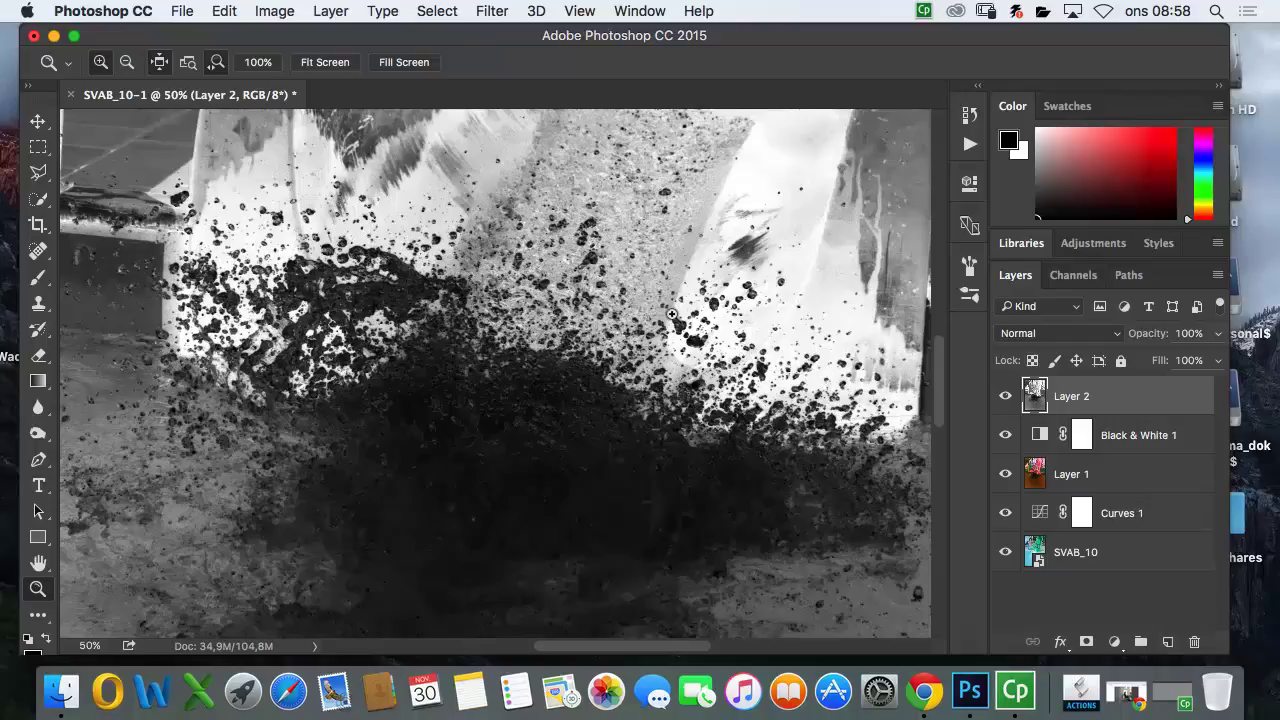
Step: Lighten the grey background above the splash's centre using a 207 px Dodge brush with the Midtones range and 84% exposure
{"action": "key", "text": "o"}
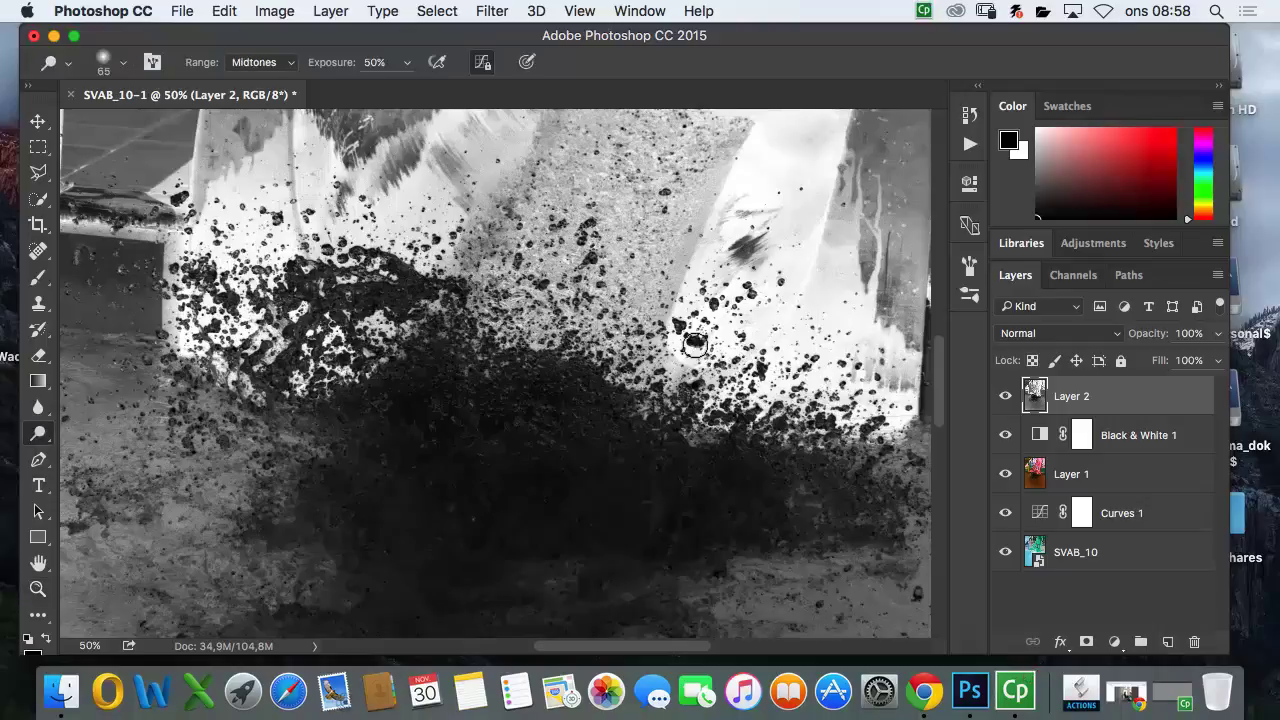
{"action": "left_click_drag", "start_coordinate": [572, 258], "coordinate": [617, 258]}
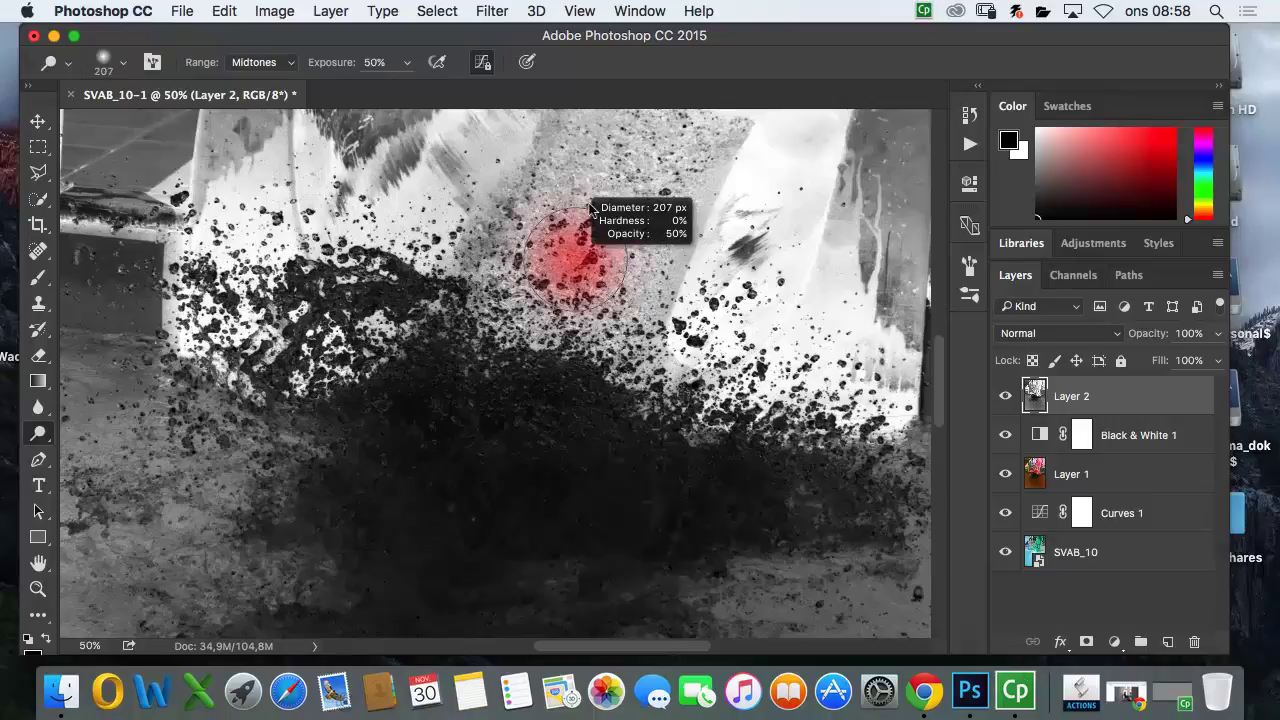
{"action": "left_click_drag", "start_coordinate": [590, 207], "coordinate": [592, 208]}
{"action": "left_click", "coordinate": [407, 62]}
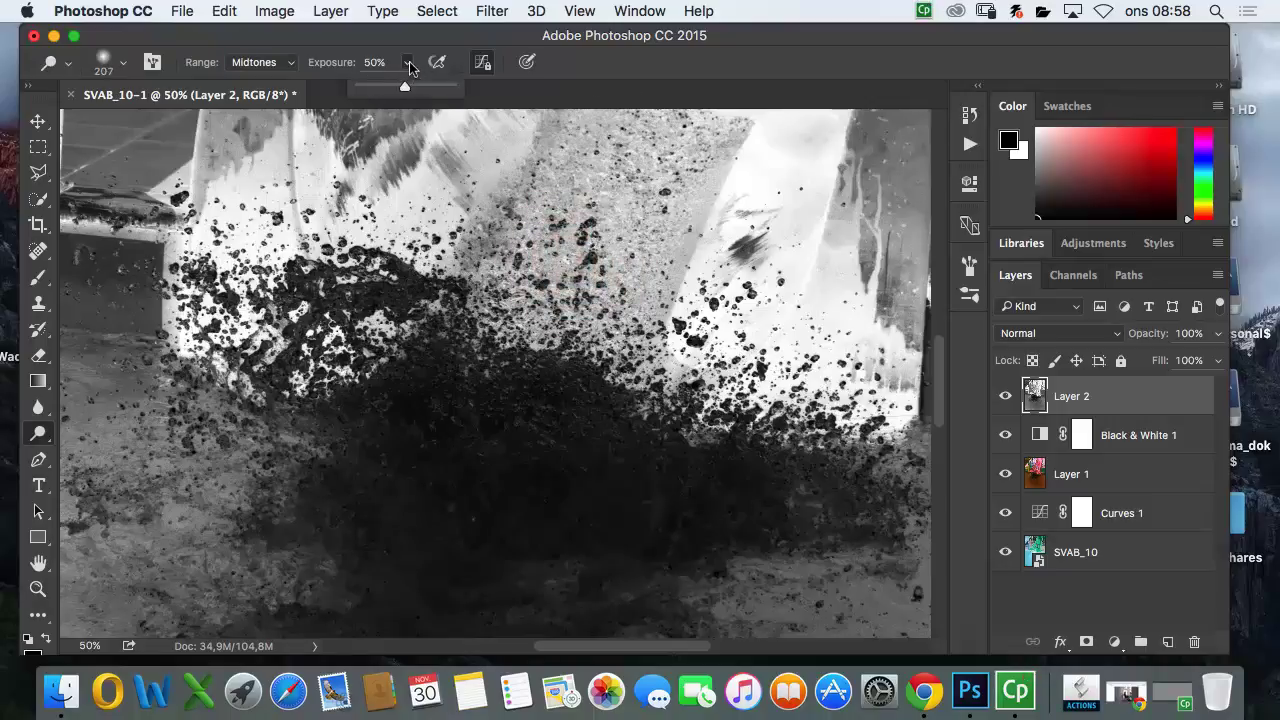
{"action": "left_click_drag", "start_coordinate": [410, 87], "coordinate": [436, 87]}
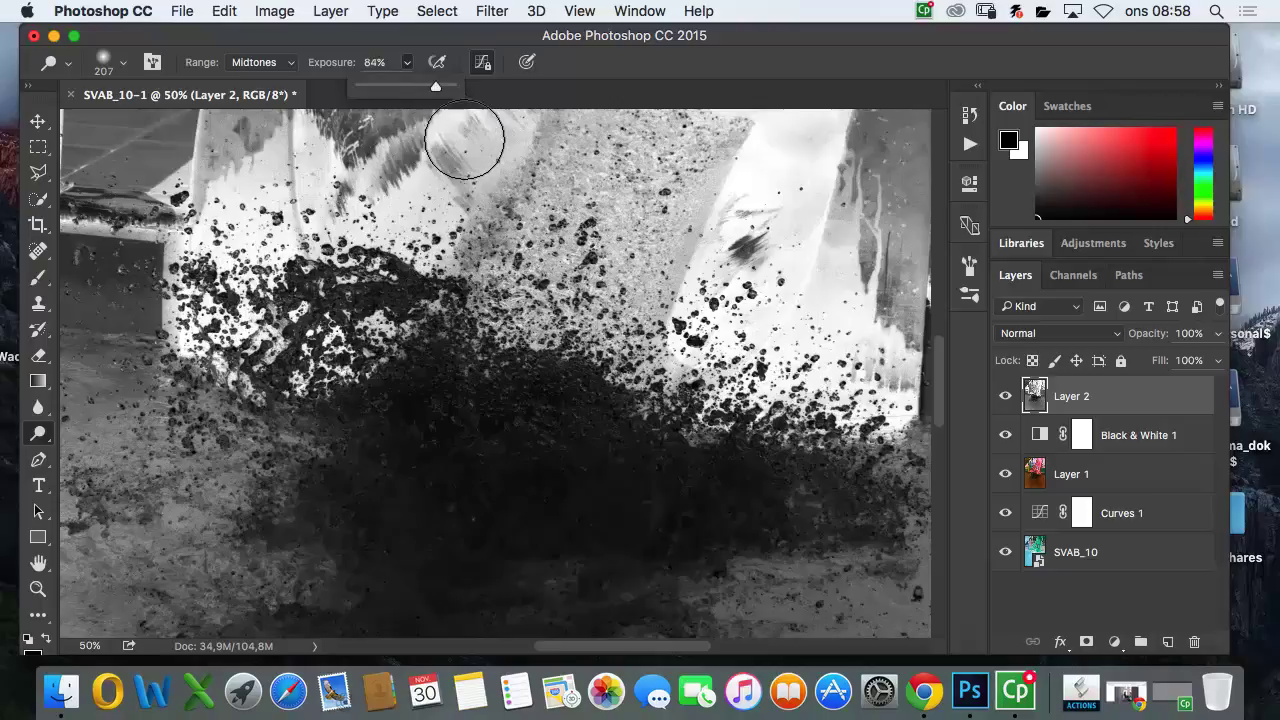
{"action": "mouse_move", "coordinate": [563, 223]}
{"action": "left_mouse_down"}
{"action": "mouse_move", "coordinate": [541, 257]}
{"action": "mouse_move", "coordinate": [559, 248]}
{"action": "mouse_move", "coordinate": [493, 256]}
{"action": "mouse_move", "coordinate": [477, 244]}
{"action": "mouse_move", "coordinate": [527, 219]}
{"action": "mouse_move", "coordinate": [557, 271]}
{"action": "mouse_move", "coordinate": [528, 305]}
{"action": "mouse_move", "coordinate": [457, 214]}
{"action": "left_mouse_up"}
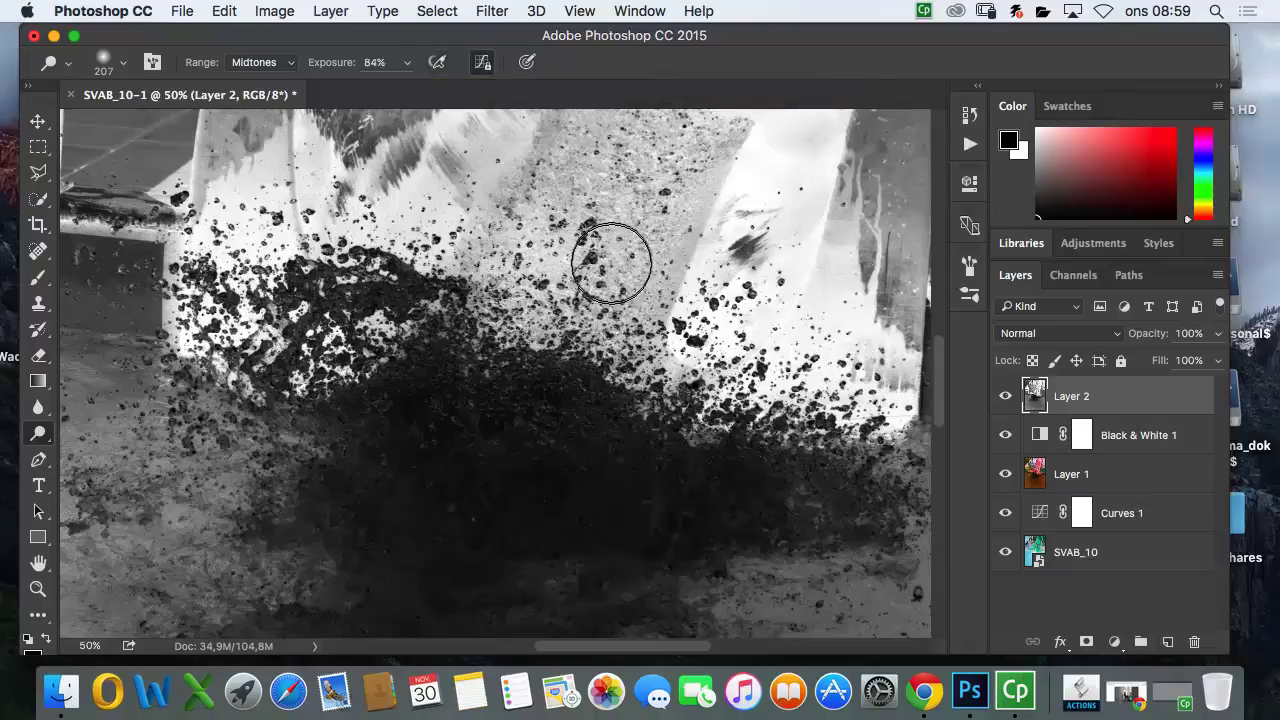
Step: Set the Dodge tool's range to Highlights and whiten the grey slide surface behind the droplets above the splash's centre
{"action": "left_click", "coordinate": [285, 63]}
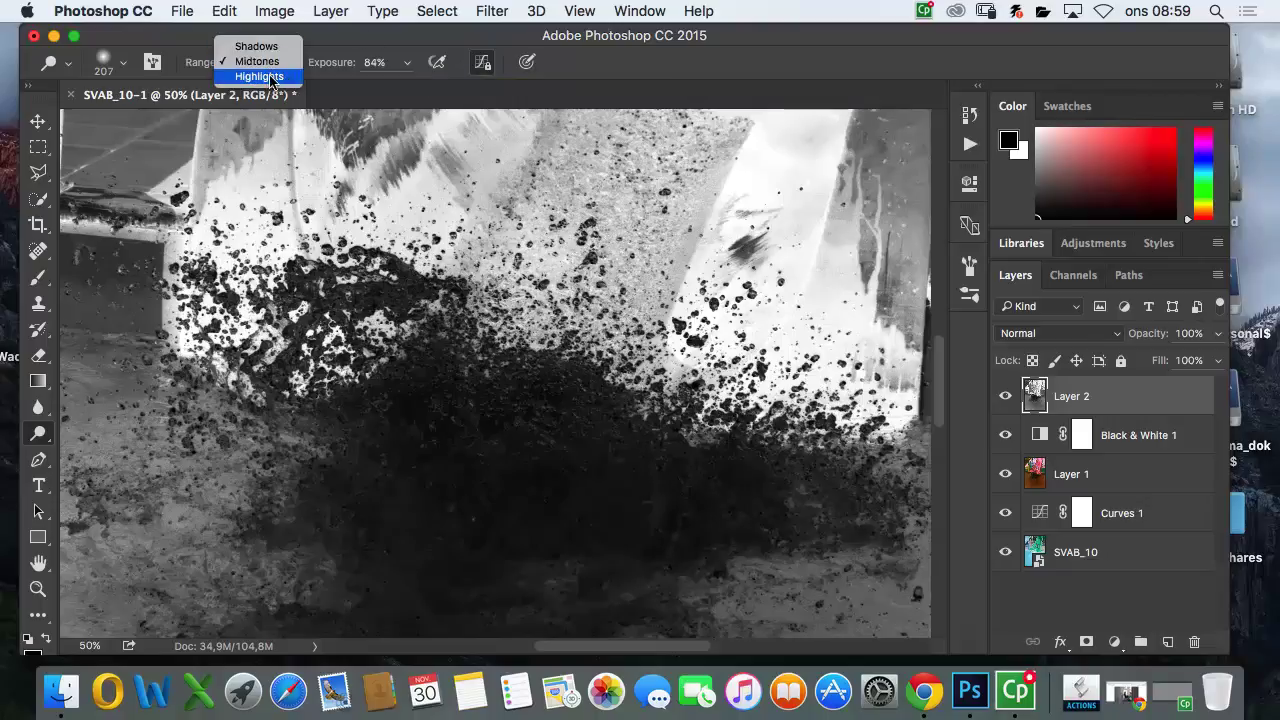
{"action": "left_click", "coordinate": [560, 70]}
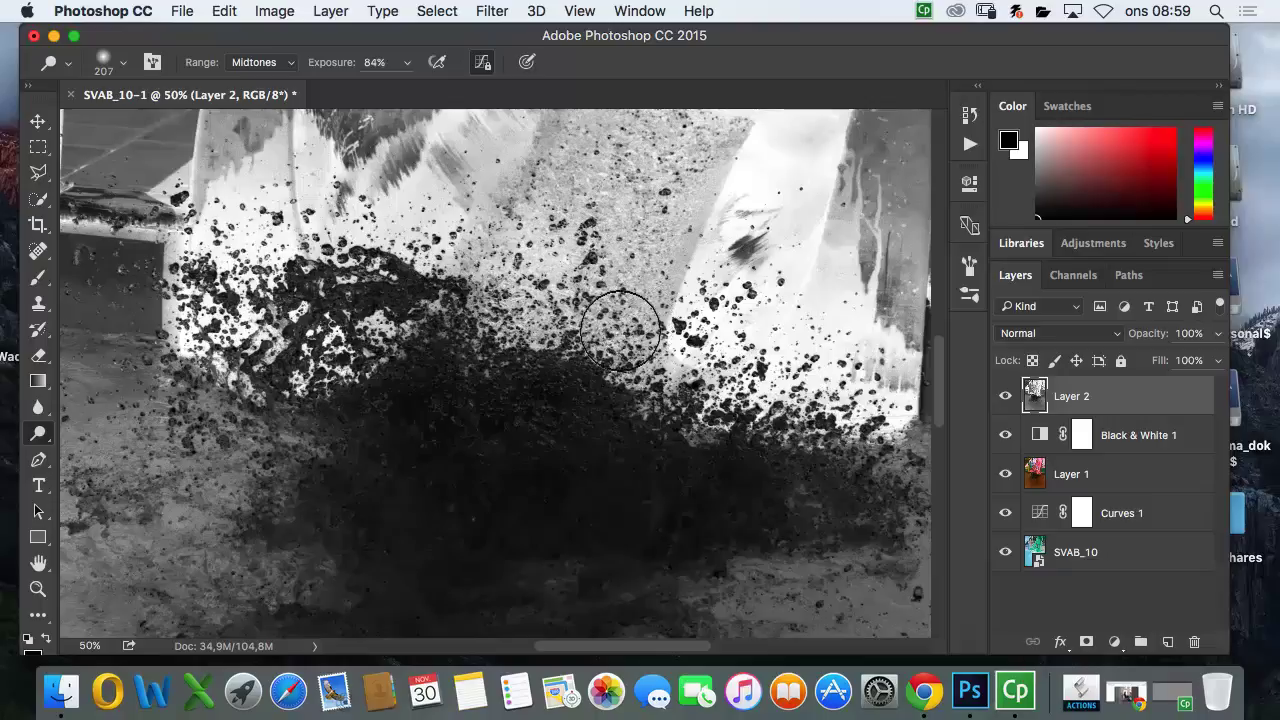
{"action": "left_click", "coordinate": [294, 62]}
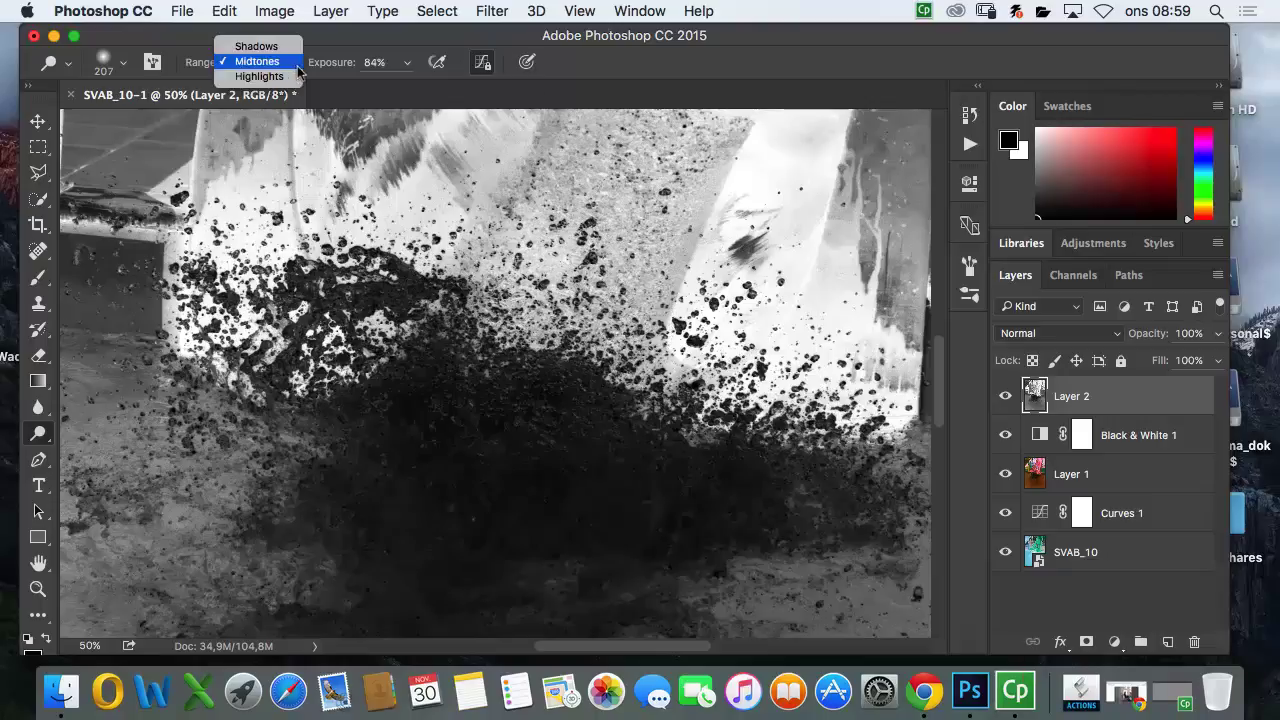
{"action": "left_click", "coordinate": [255, 69]}
{"action": "mouse_move", "coordinate": [571, 257]}
{"action": "left_mouse_down"}
{"action": "mouse_move", "coordinate": [482, 253]}
{"action": "mouse_move", "coordinate": [536, 318]}
{"action": "mouse_move", "coordinate": [676, 294]}
{"action": "mouse_move", "coordinate": [606, 295]}
{"action": "mouse_move", "coordinate": [626, 259]}
{"action": "mouse_move", "coordinate": [673, 292]}
{"action": "mouse_move", "coordinate": [625, 331]}
{"action": "mouse_move", "coordinate": [511, 320]}
{"action": "mouse_move", "coordinate": [428, 218]}
{"action": "mouse_move", "coordinate": [457, 250]}
{"action": "mouse_move", "coordinate": [380, 244]}
{"action": "mouse_move", "coordinate": [417, 226]}
{"action": "mouse_move", "coordinate": [369, 222]}
{"action": "mouse_move", "coordinate": [287, 250]}
{"action": "mouse_move", "coordinate": [260, 240]}
{"action": "mouse_move", "coordinate": [186, 295]}
{"action": "mouse_move", "coordinate": [726, 336]}
{"action": "mouse_move", "coordinate": [668, 342]}
{"action": "mouse_move", "coordinate": [625, 370]}
{"action": "left_mouse_up"}
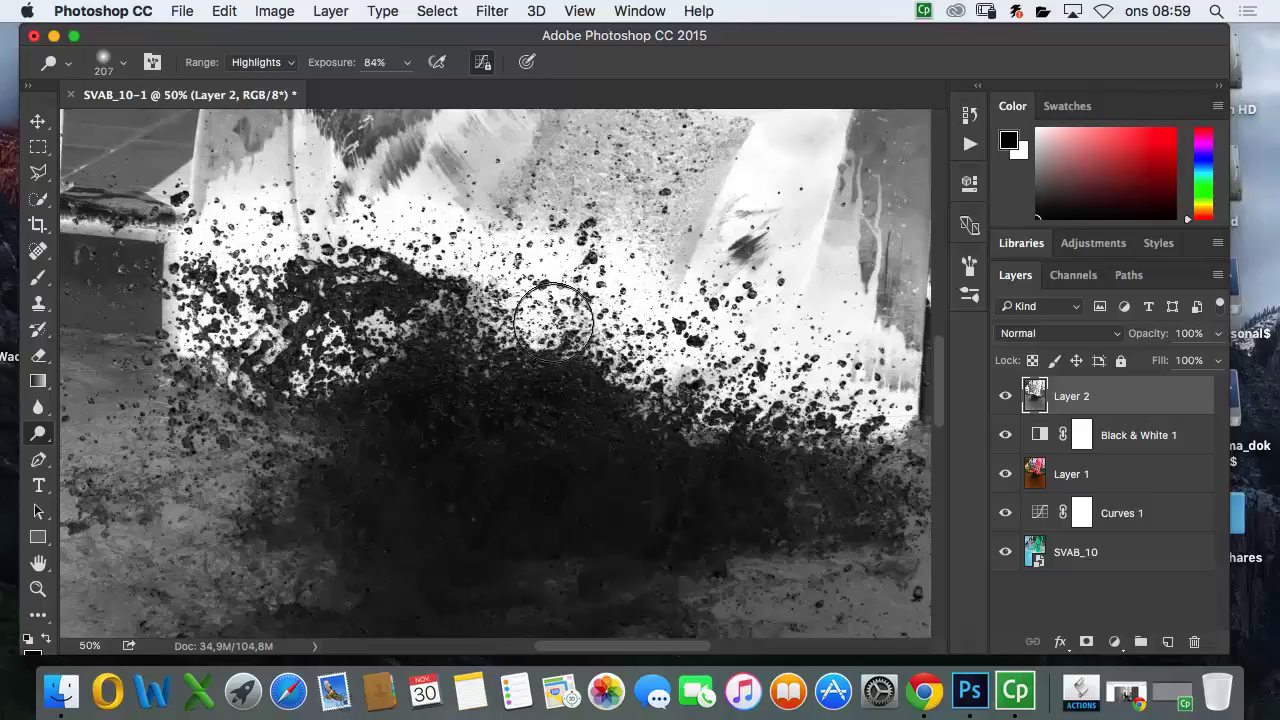
Step: Try dodging the highlights around the splash's droplets and the slide surface with the exposure lowered to 51%
{"action": "left_click", "coordinate": [406, 62]}
{"action": "left_click_drag", "start_coordinate": [413, 86], "coordinate": [380, 86]}
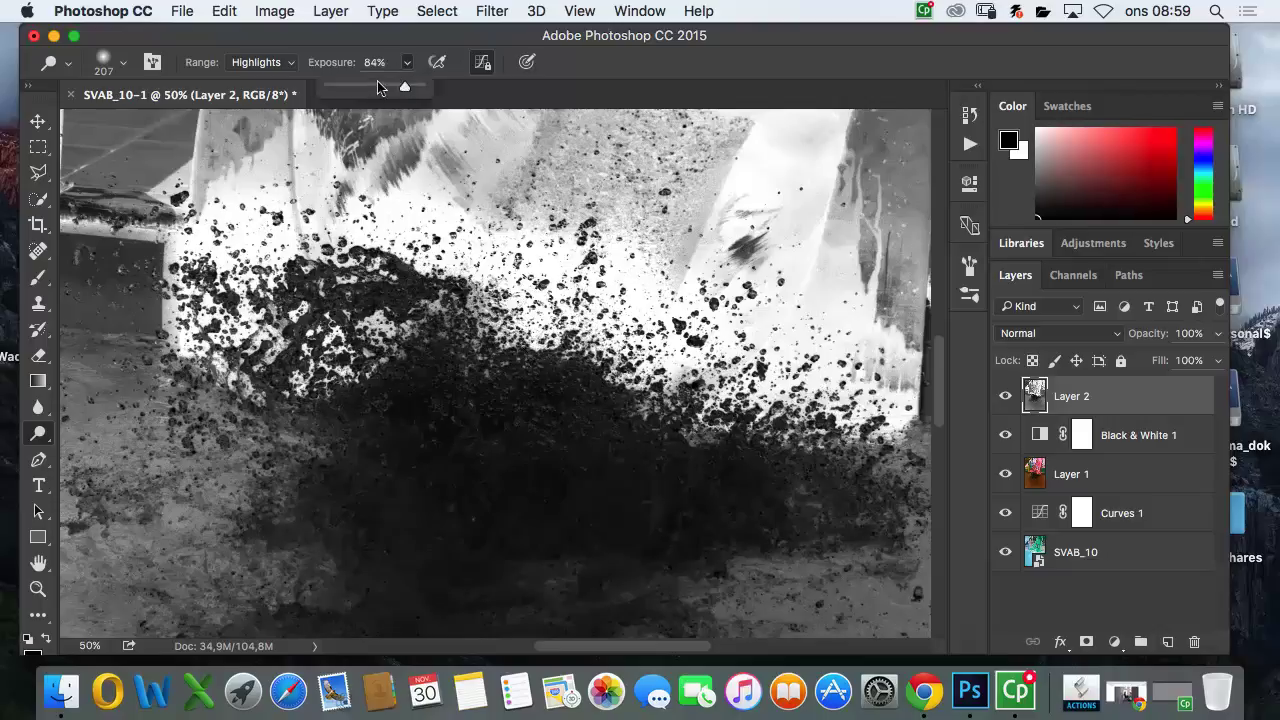
{"action": "mouse_move", "coordinate": [290, 340]}
{"action": "left_mouse_down"}
{"action": "mouse_move", "coordinate": [205, 379]}
{"action": "mouse_move", "coordinate": [277, 317]}
{"action": "mouse_move", "coordinate": [262, 358]}
{"action": "mouse_move", "coordinate": [279, 326]}
{"action": "mouse_move", "coordinate": [210, 388]}
{"action": "left_mouse_up"}
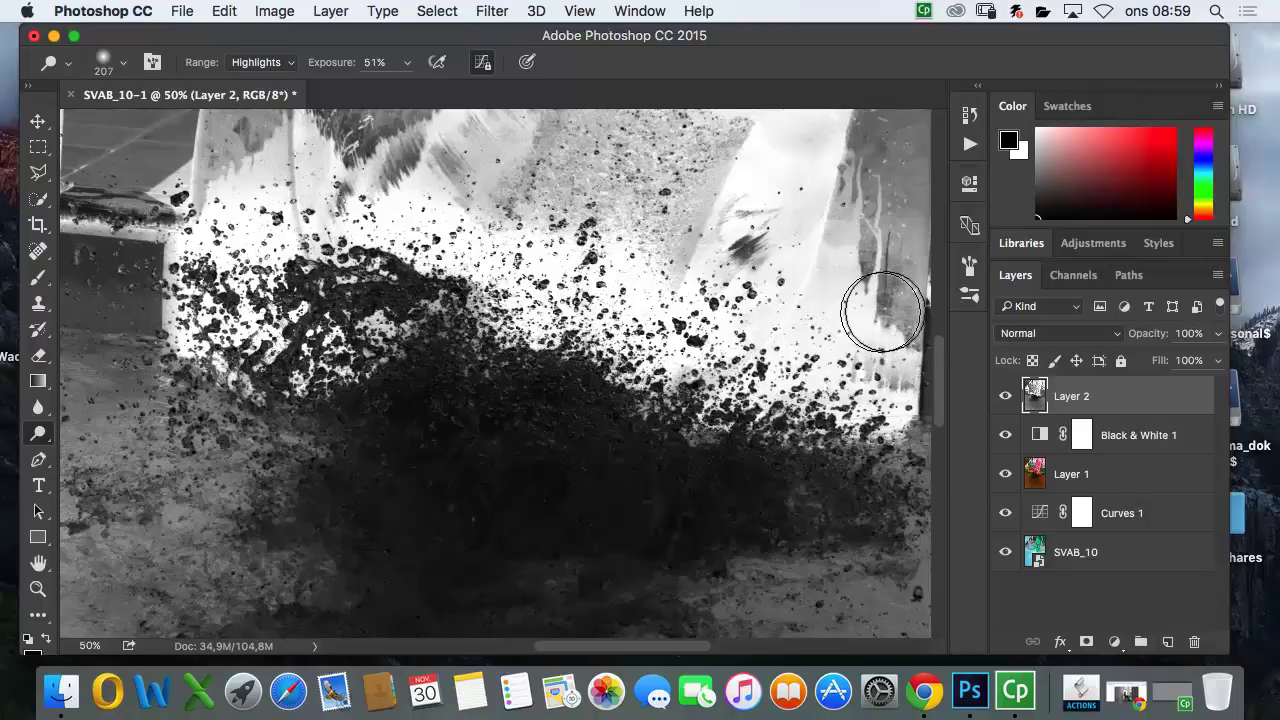
{"action": "scroll", "coordinate": [700, 290], "scroll_direction": "up", "scroll_amount": 3}
{"action": "scroll", "coordinate": [700, 290], "scroll_direction": "right", "scroll_amount": 3}
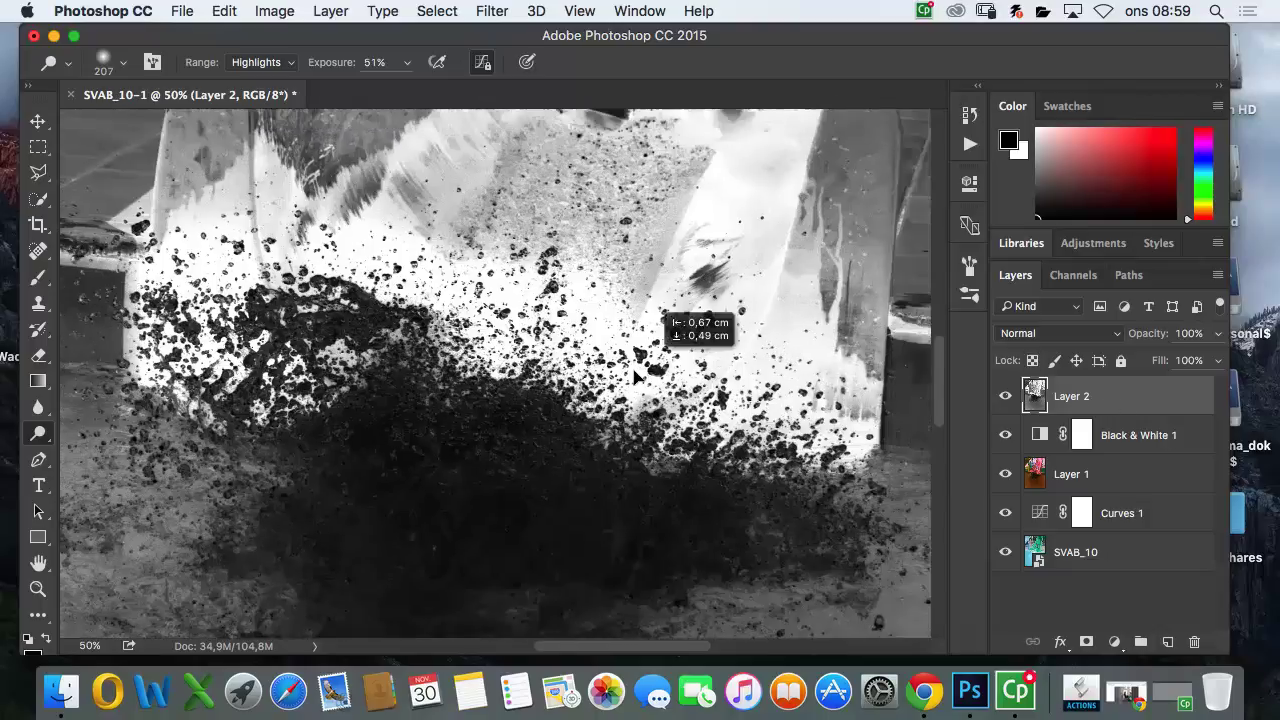
{"action": "mouse_move", "coordinate": [484, 189]}
{"action": "left_mouse_down"}
{"action": "mouse_move", "coordinate": [511, 222]}
{"action": "mouse_move", "coordinate": [610, 252]}
{"action": "mouse_move", "coordinate": [603, 203]}
{"action": "mouse_move", "coordinate": [559, 246]}
{"action": "mouse_move", "coordinate": [595, 212]}
{"action": "mouse_move", "coordinate": [644, 264]}
{"action": "mouse_move", "coordinate": [709, 260]}
{"action": "mouse_move", "coordinate": [647, 302]}
{"action": "mouse_move", "coordinate": [685, 322]}
{"action": "mouse_move", "coordinate": [660, 385]}
{"action": "mouse_move", "coordinate": [602, 412]}
{"action": "mouse_move", "coordinate": [518, 340]}
{"action": "mouse_move", "coordinate": [552, 296]}
{"action": "mouse_move", "coordinate": [495, 387]}
{"action": "mouse_move", "coordinate": [422, 345]}
{"action": "mouse_move", "coordinate": [605, 328]}
{"action": "left_mouse_up"}
Step: Undo the last several dodge strokes around the splash
{"action": "key", "text": "super+z"}
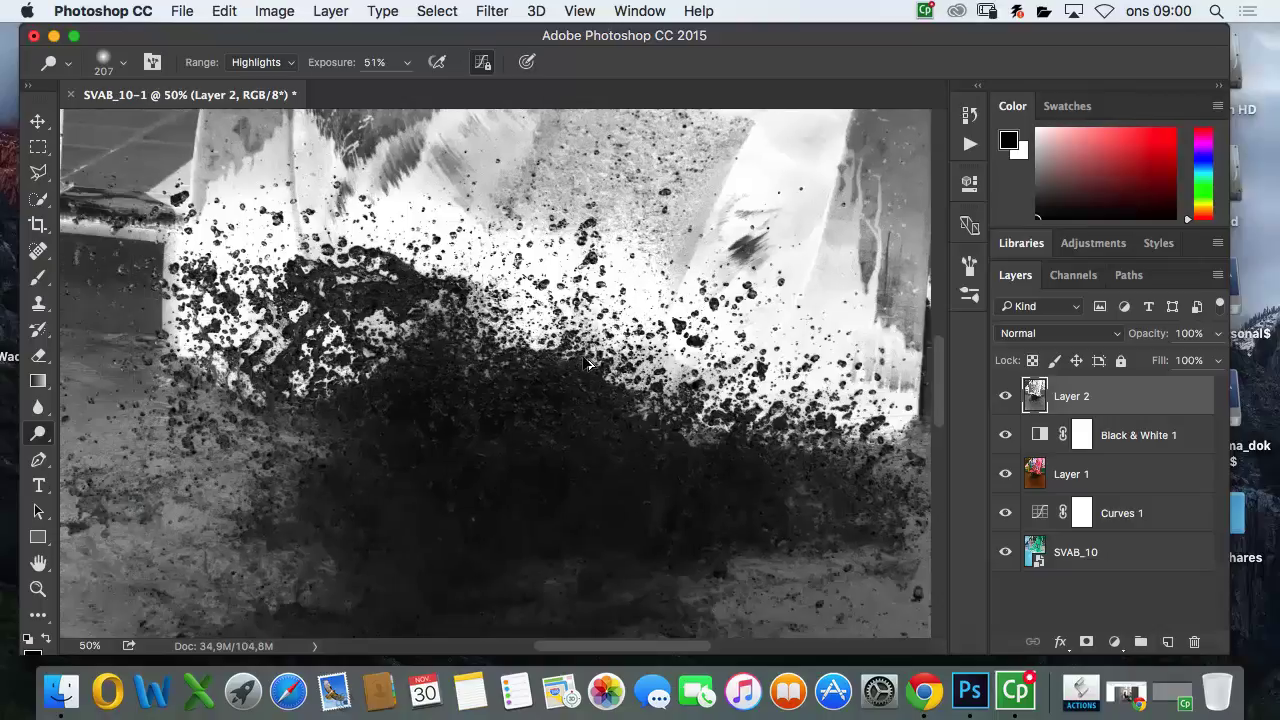
{"action": "key", "text": "super+z"}
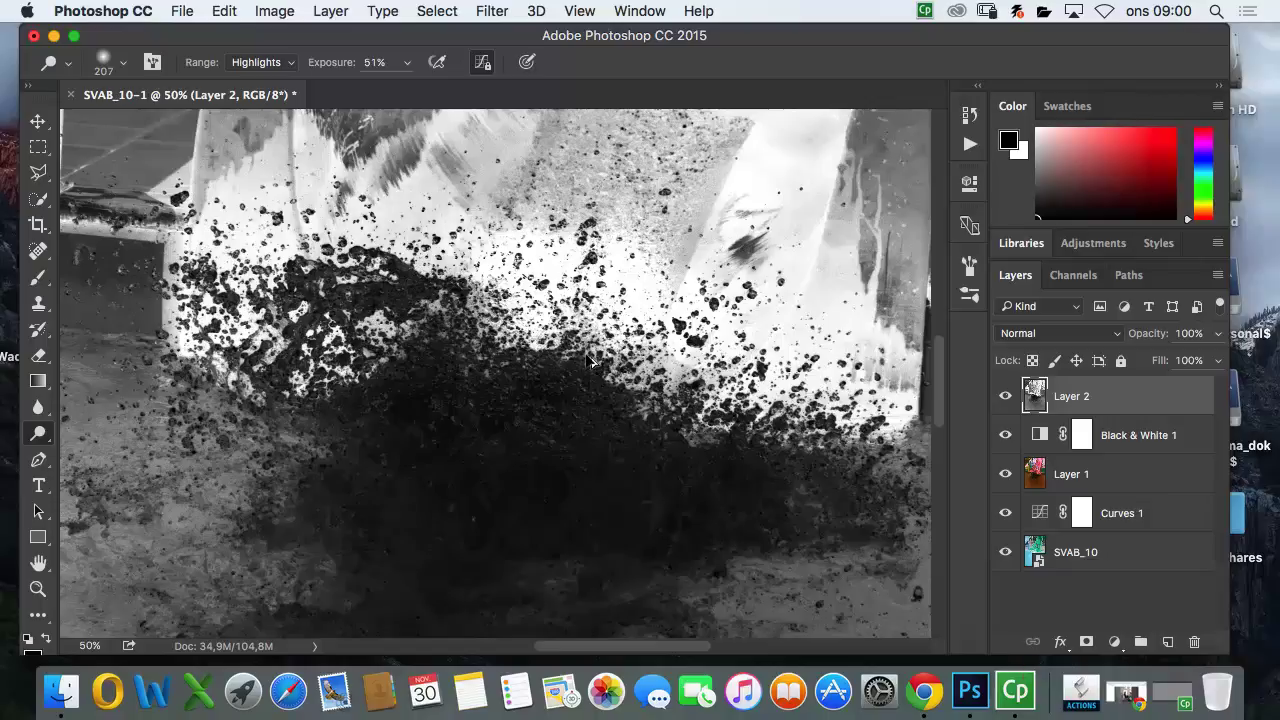
{"action": "key", "text": "super+z"}
{"action": "key", "text": "super+z"}
{"action": "key", "text": "super+z"}
{"action": "key", "text": "super+z"}
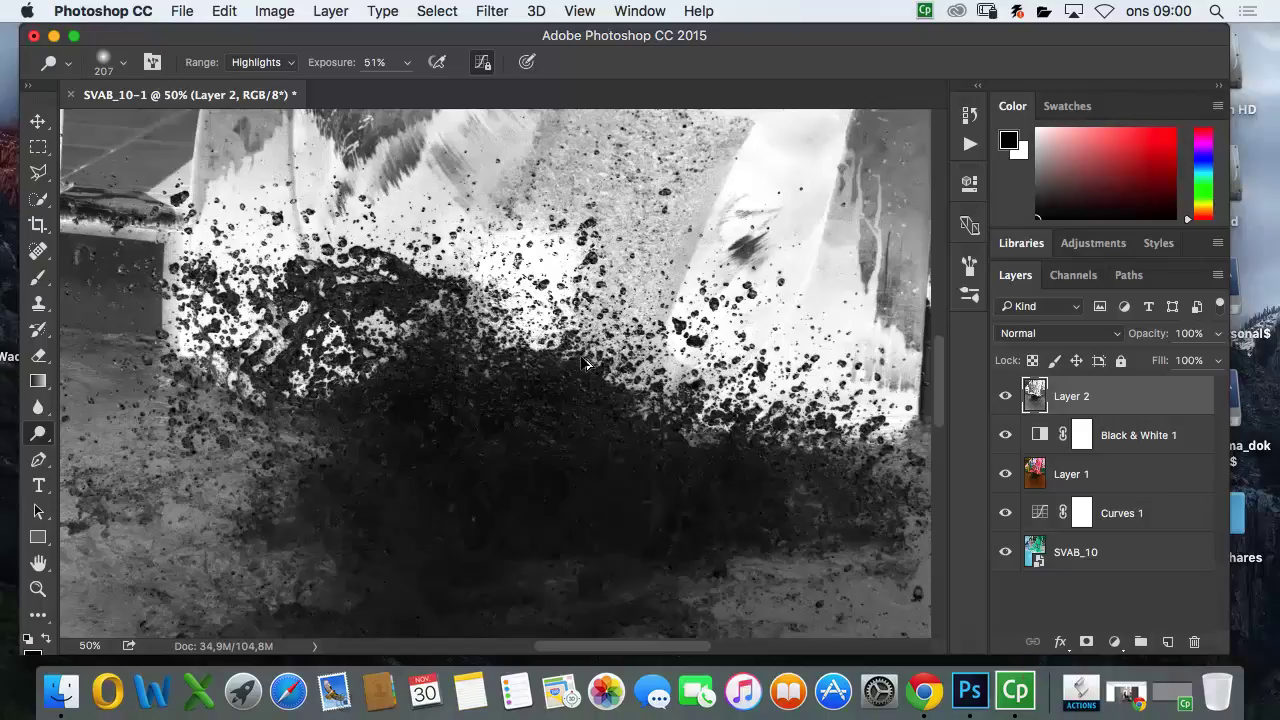
Step: Set the Dodge exposure to 33% and whiten the slide surface around the droplets along the splash's upper edge
{"action": "left_click", "coordinate": [290, 63]}
{"action": "left_click", "coordinate": [405, 62]}
{"action": "left_click_drag", "start_coordinate": [405, 87], "coordinate": [388, 87]}
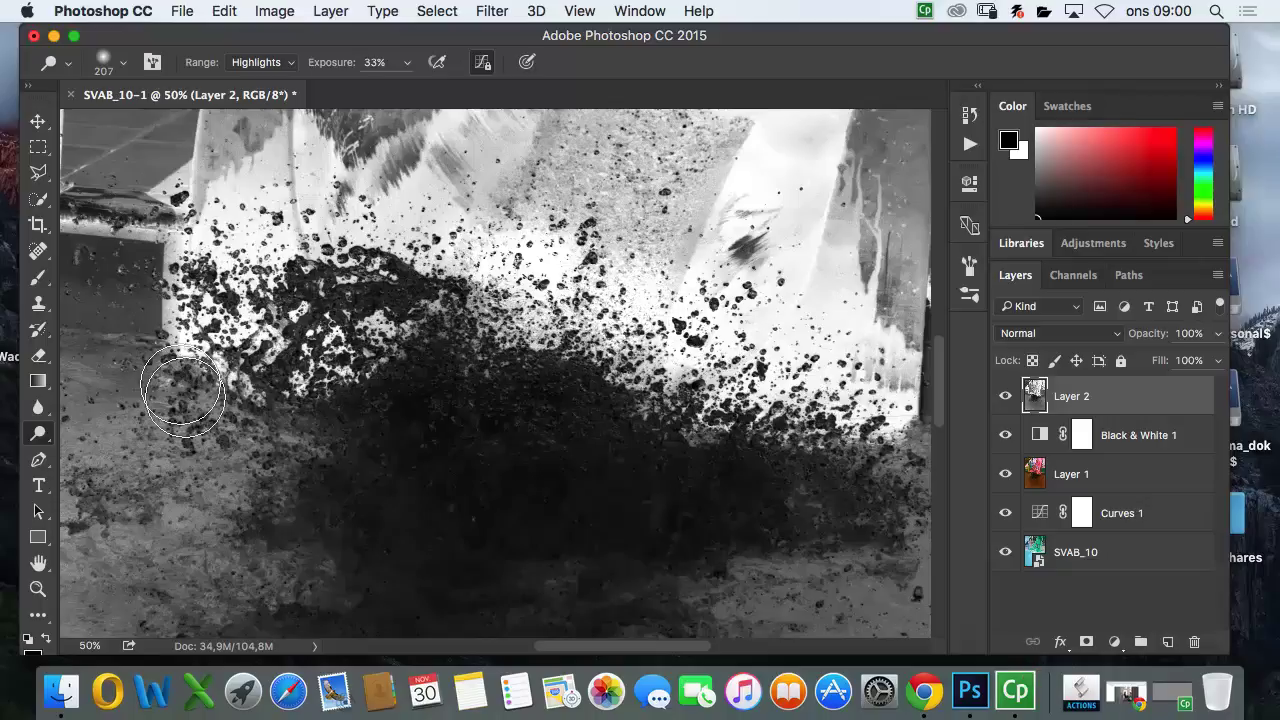
{"action": "mouse_move", "coordinate": [858, 410]}
{"action": "left_mouse_down"}
{"action": "mouse_move", "coordinate": [855, 342]}
{"action": "mouse_move", "coordinate": [893, 352]}
{"action": "mouse_move", "coordinate": [788, 246]}
{"action": "mouse_move", "coordinate": [727, 276]}
{"action": "mouse_move", "coordinate": [744, 205]}
{"action": "mouse_move", "coordinate": [679, 280]}
{"action": "mouse_move", "coordinate": [656, 225]}
{"action": "mouse_move", "coordinate": [636, 238]}
{"action": "mouse_move", "coordinate": [625, 172]}
{"action": "mouse_move", "coordinate": [545, 170]}
{"action": "mouse_move", "coordinate": [484, 205]}
{"action": "mouse_move", "coordinate": [400, 222]}
{"action": "mouse_move", "coordinate": [443, 237]}
{"action": "mouse_move", "coordinate": [501, 228]}
{"action": "mouse_move", "coordinate": [510, 189]}
{"action": "mouse_move", "coordinate": [423, 180]}
{"action": "mouse_move", "coordinate": [401, 163]}
{"action": "mouse_move", "coordinate": [490, 139]}
{"action": "mouse_move", "coordinate": [530, 160]}
{"action": "mouse_move", "coordinate": [680, 162]}
{"action": "mouse_move", "coordinate": [673, 152]}
{"action": "mouse_move", "coordinate": [812, 268]}
{"action": "mouse_move", "coordinate": [654, 322]}
{"action": "mouse_move", "coordinate": [478, 324]}
{"action": "mouse_move", "coordinate": [477, 313]}
{"action": "mouse_move", "coordinate": [473, 345]}
{"action": "mouse_move", "coordinate": [513, 422]}
{"action": "mouse_move", "coordinate": [481, 340]}
{"action": "mouse_move", "coordinate": [416, 317]}
{"action": "mouse_move", "coordinate": [420, 336]}
{"action": "mouse_move", "coordinate": [449, 313]}
{"action": "mouse_move", "coordinate": [381, 465]}
{"action": "mouse_move", "coordinate": [742, 424]}
{"action": "mouse_move", "coordinate": [693, 410]}
{"action": "left_mouse_up"}
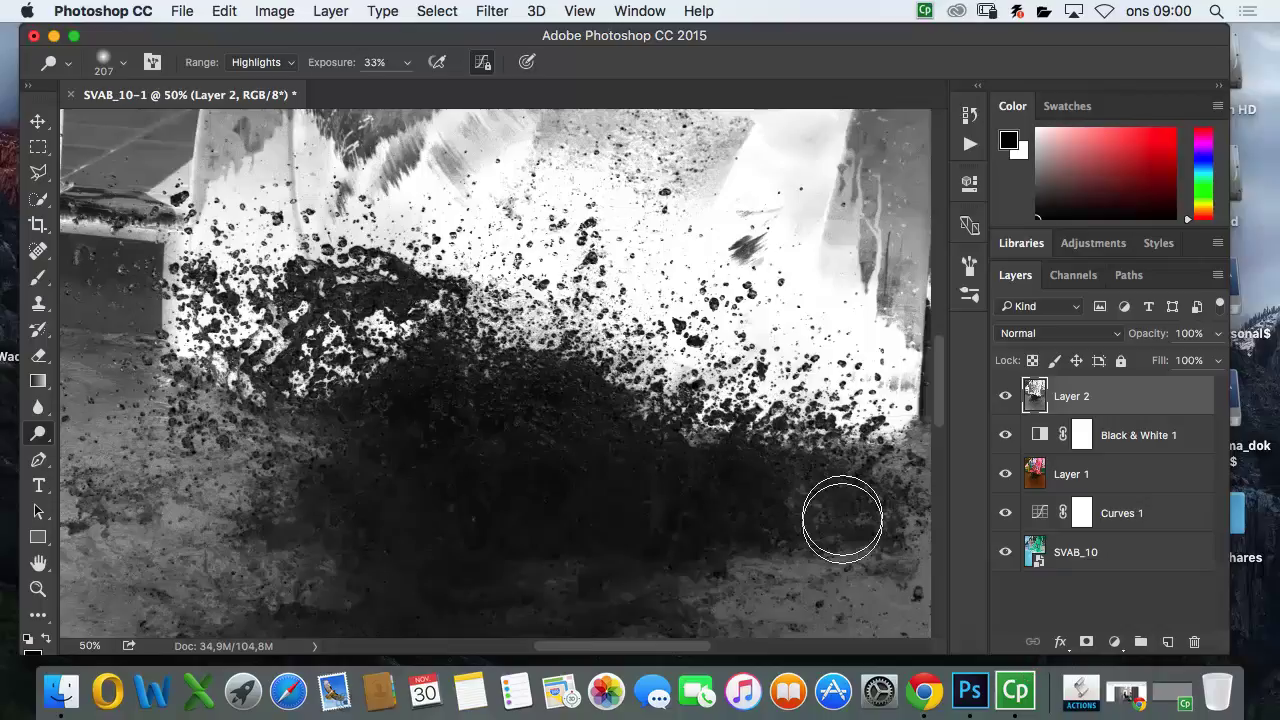
{"action": "left_click_drag", "start_coordinate": [680, 455], "coordinate": [635, 295]}
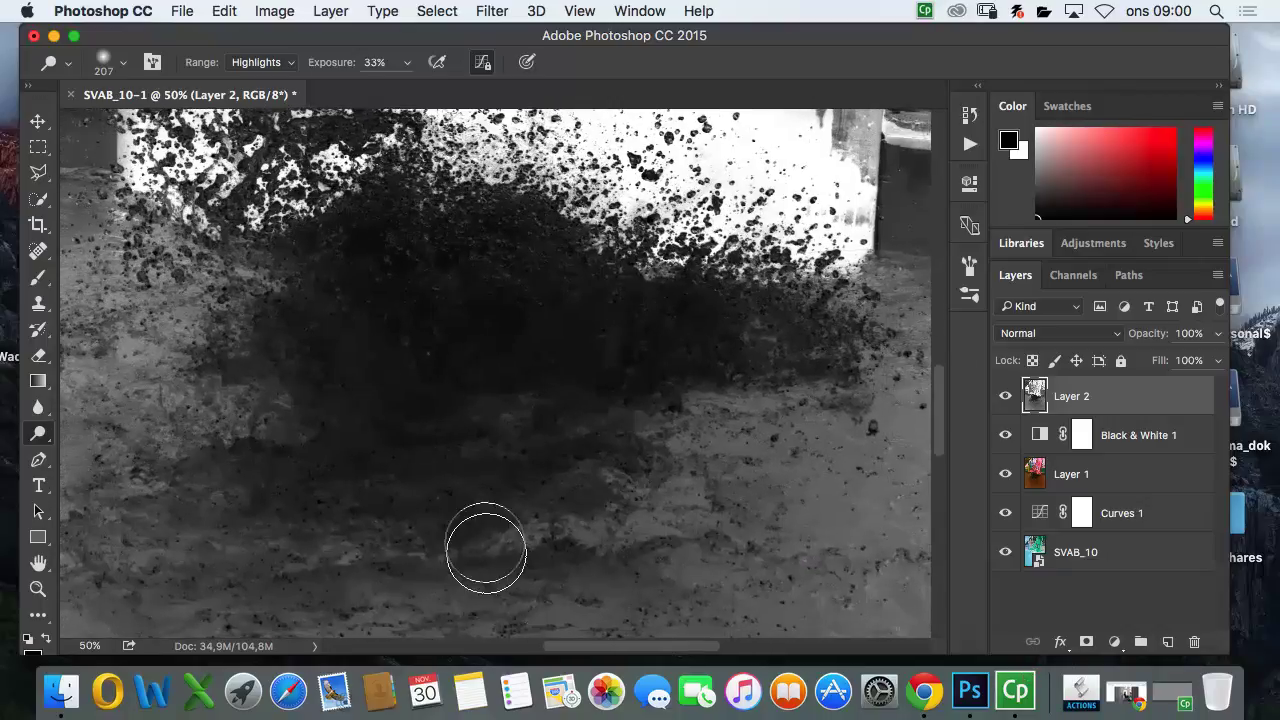
{"action": "left_click_drag", "start_coordinate": [583, 274], "coordinate": [688, 438]}
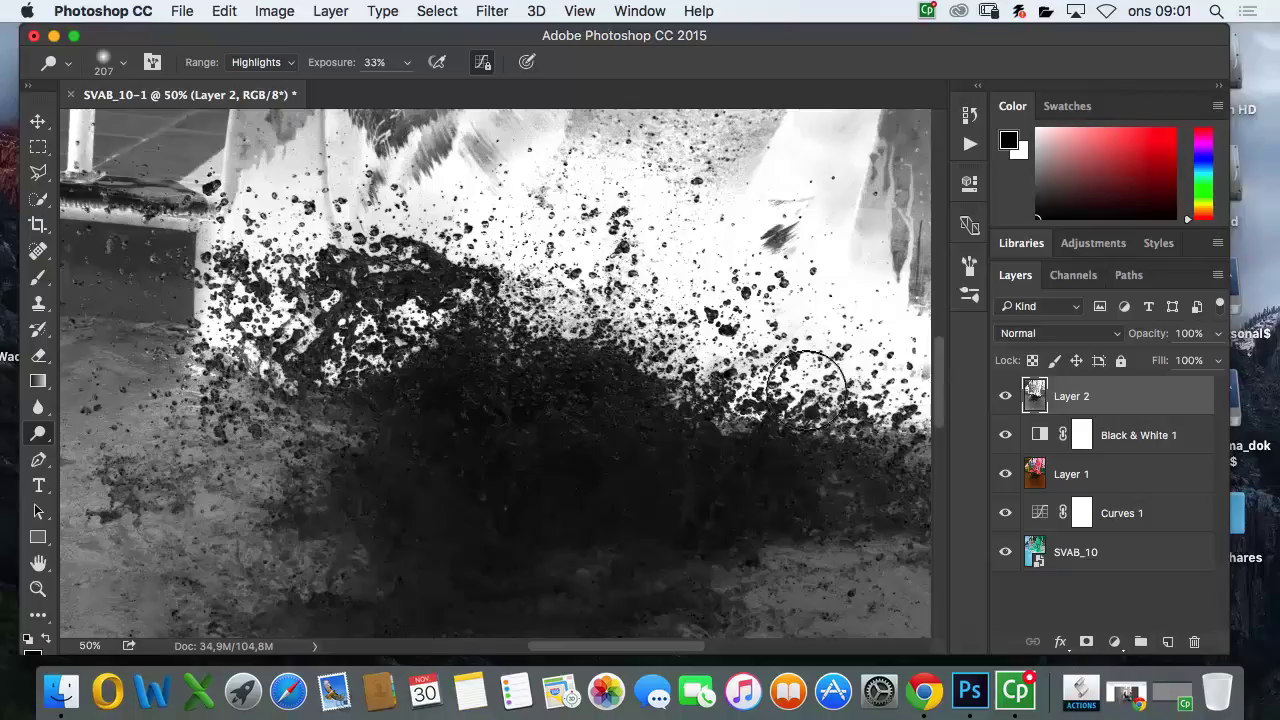
Step: Dodge the highlights higher up the slide, from the droplets at the splash's left end to the speckled area beneath the figure
{"action": "scroll", "coordinate": [560, 288], "scroll_direction": "right", "scroll_amount": 5}
{"action": "scroll", "coordinate": [560, 288], "scroll_direction": "down", "scroll_amount": 2}
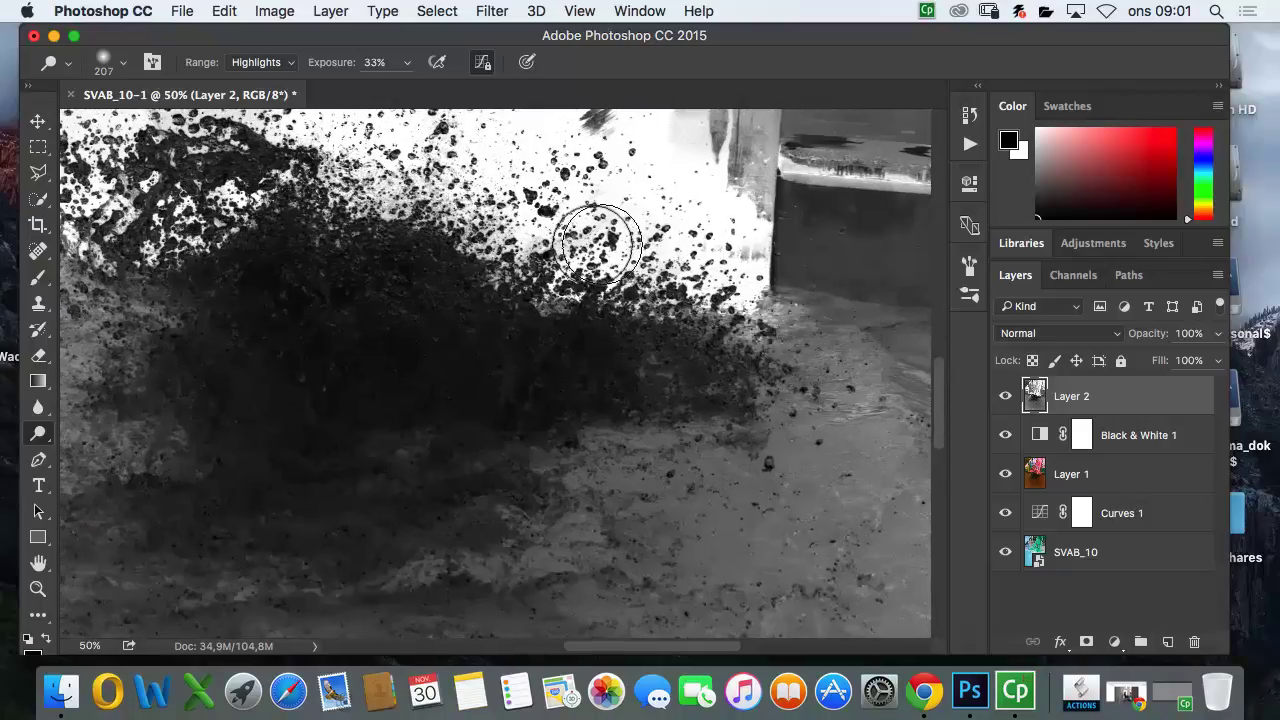
{"action": "scroll", "coordinate": [643, 234], "scroll_direction": "left", "scroll_amount": 6}
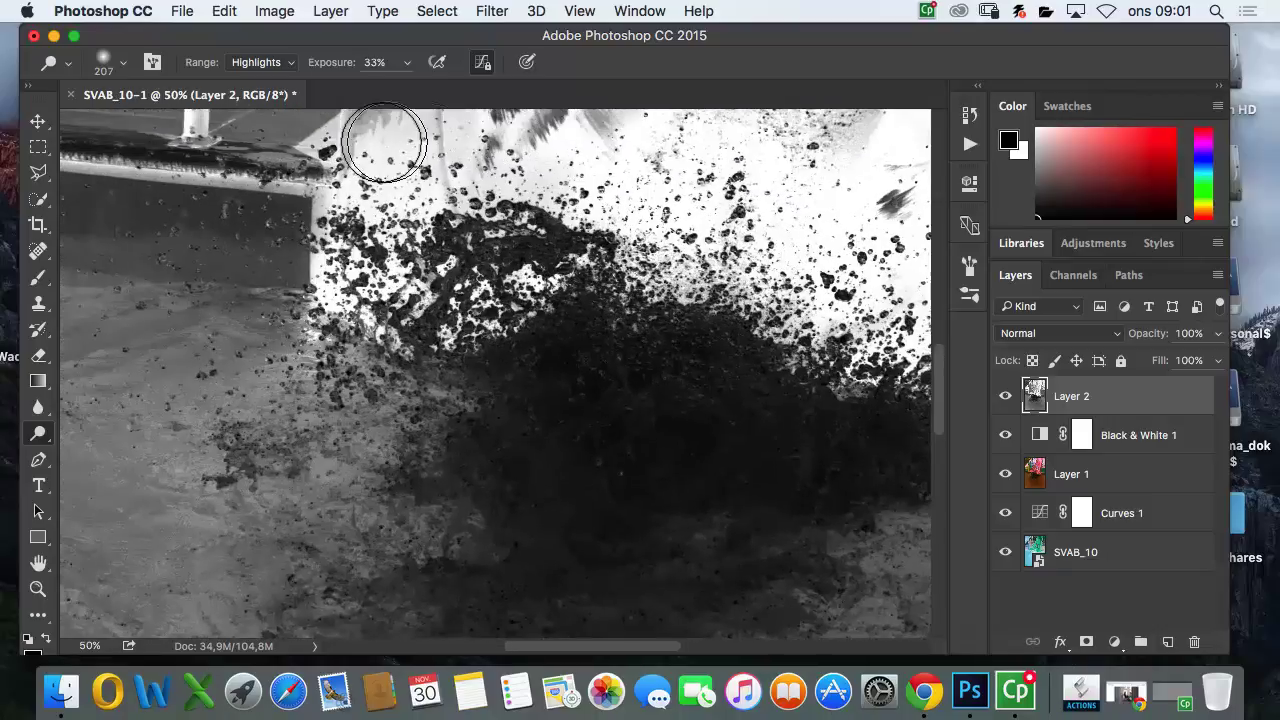
{"action": "scroll", "coordinate": [343, 243], "scroll_direction": "up", "scroll_amount": 4}
{"action": "mouse_move", "coordinate": [343, 243]}
{"action": "left_mouse_down"}
{"action": "mouse_move", "coordinate": [363, 251]}
{"action": "mouse_move", "coordinate": [318, 272]}
{"action": "left_mouse_up"}
{"action": "mouse_move", "coordinate": [528, 201]}
{"action": "left_mouse_down"}
{"action": "mouse_move", "coordinate": [494, 249]}
{"action": "mouse_move", "coordinate": [592, 202]}
{"action": "mouse_move", "coordinate": [617, 167]}
{"action": "mouse_move", "coordinate": [557, 213]}
{"action": "mouse_move", "coordinate": [611, 169]}
{"action": "mouse_move", "coordinate": [687, 207]}
{"action": "mouse_move", "coordinate": [655, 191]}
{"action": "mouse_move", "coordinate": [550, 212]}
{"action": "mouse_move", "coordinate": [579, 202]}
{"action": "mouse_move", "coordinate": [525, 153]}
{"action": "mouse_move", "coordinate": [517, 183]}
{"action": "mouse_move", "coordinate": [519, 163]}
{"action": "mouse_move", "coordinate": [582, 189]}
{"action": "mouse_move", "coordinate": [494, 246]}
{"action": "left_mouse_up"}
{"action": "scroll", "coordinate": [830, 157], "scroll_direction": "right", "scroll_amount": 5}
{"action": "scroll", "coordinate": [830, 157], "scroll_direction": "up", "scroll_amount": 2}
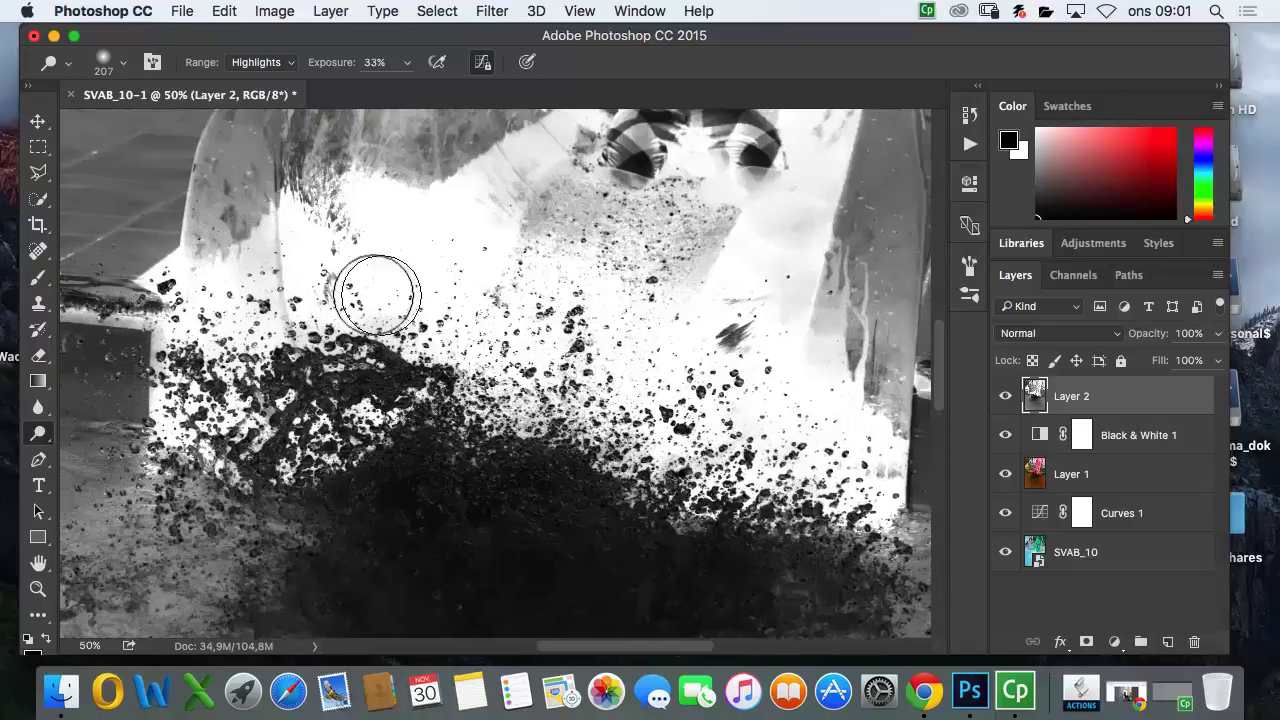
{"action": "mouse_move", "coordinate": [636, 226]}
{"action": "left_mouse_down"}
{"action": "mouse_move", "coordinate": [523, 206]}
{"action": "mouse_move", "coordinate": [706, 280]}
{"action": "mouse_move", "coordinate": [573, 226]}
{"action": "mouse_move", "coordinate": [509, 220]}
{"action": "mouse_move", "coordinate": [737, 223]}
{"action": "mouse_move", "coordinate": [703, 243]}
{"action": "mouse_move", "coordinate": [857, 272]}
{"action": "mouse_move", "coordinate": [877, 320]}
{"action": "mouse_move", "coordinate": [600, 291]}
{"action": "left_mouse_up"}
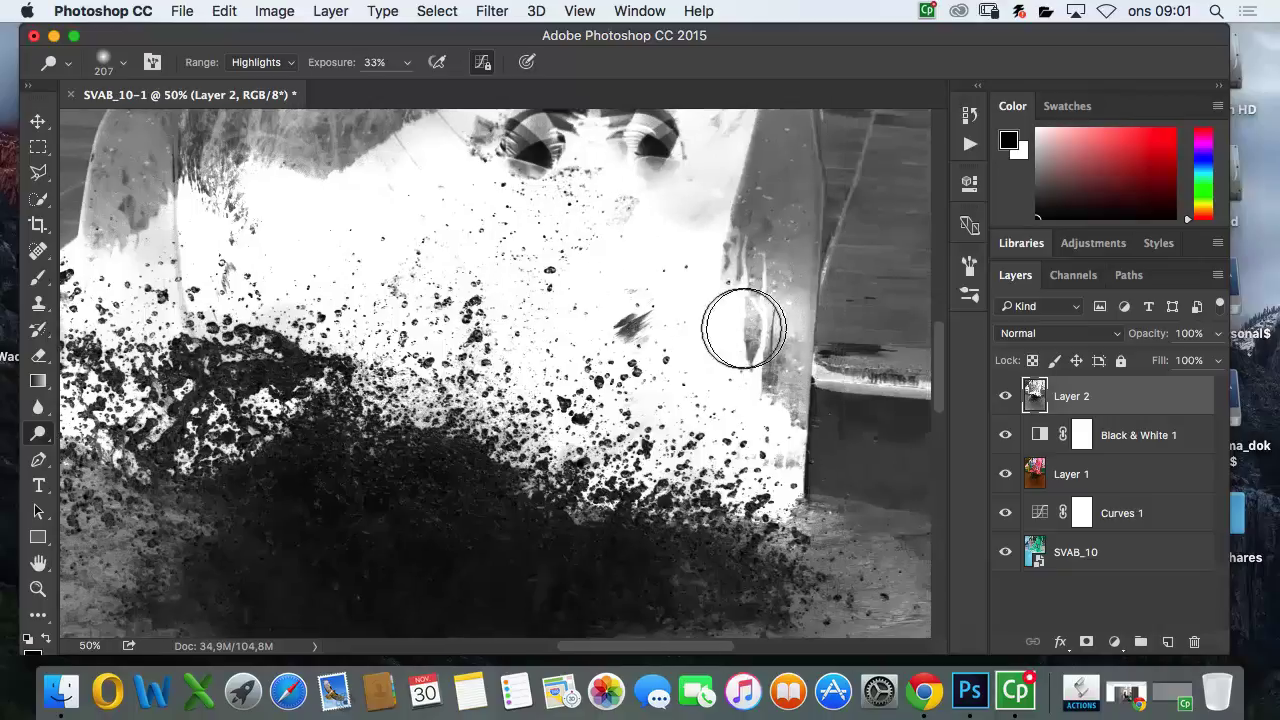
Step: Paint out the dark smudge on the slide above the splash's right half with a white 105 px Brush
{"action": "key", "text": "z"}
{"action": "left_click", "coordinate": [640, 325]}
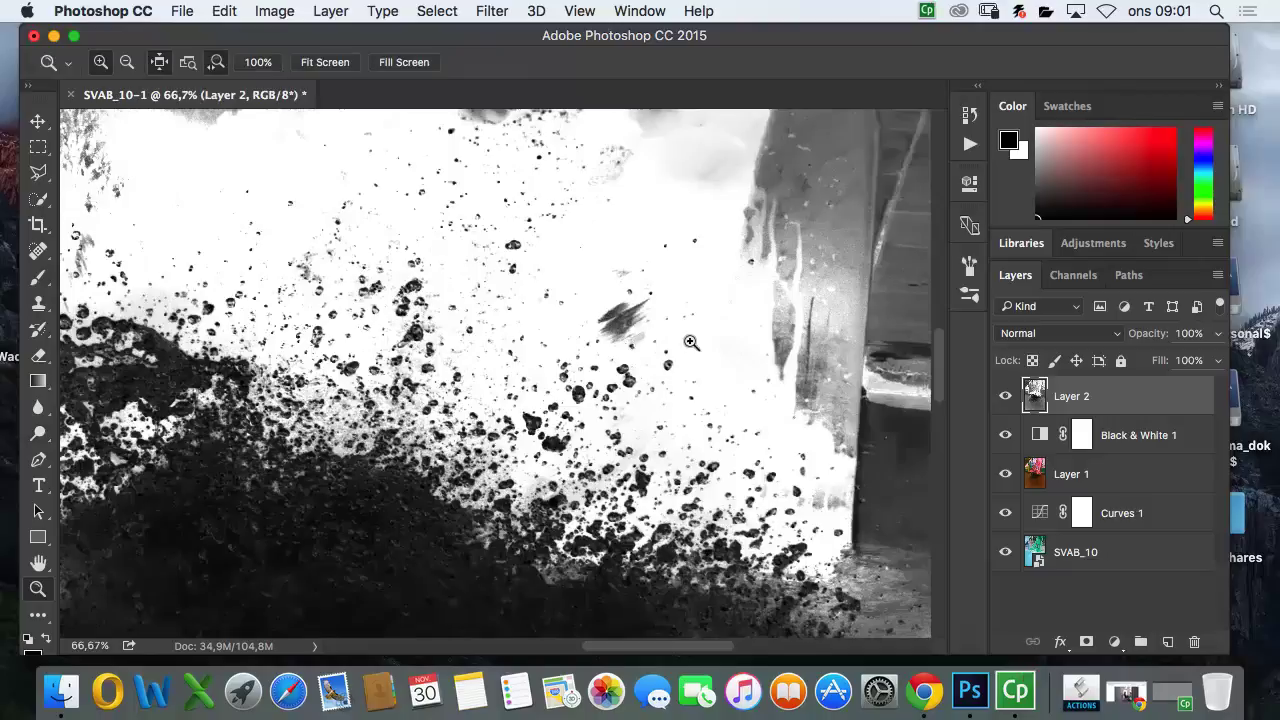
{"action": "key", "text": "b"}
{"action": "mouse_move", "coordinate": [652, 340]}
{"action": "left_mouse_down"}
{"action": "mouse_move", "coordinate": [472, 393]}
{"action": "mouse_move", "coordinate": [502, 384]}
{"action": "mouse_move", "coordinate": [490, 384]}
{"action": "left_mouse_up"}
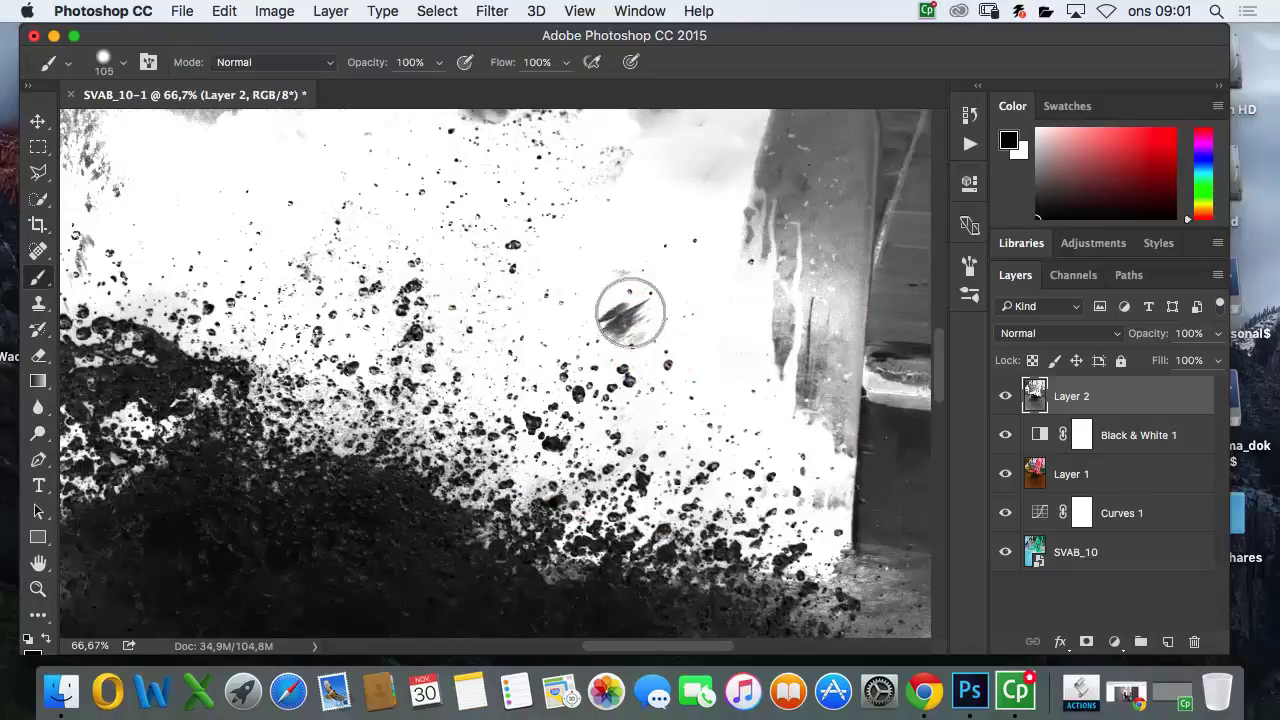
{"action": "key", "text": "x"}
{"action": "left_click_drag", "start_coordinate": [622, 319], "coordinate": [609, 322]}
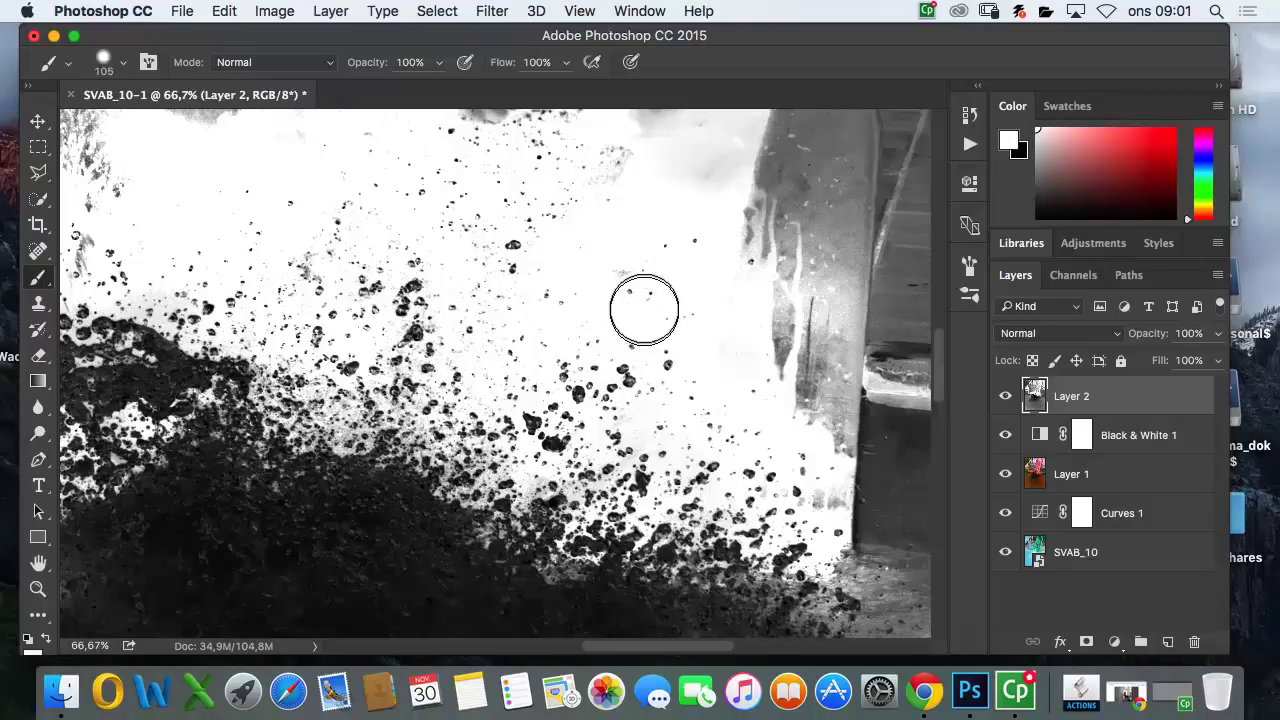
Step: Paint white over the figure's lower part and the upper slide and its left edge, keeping the splash droplets
{"action": "scroll", "coordinate": [626, 217], "scroll_direction": "up", "scroll_amount": 3}
{"action": "scroll", "coordinate": [626, 217], "scroll_direction": "left", "scroll_amount": 2}
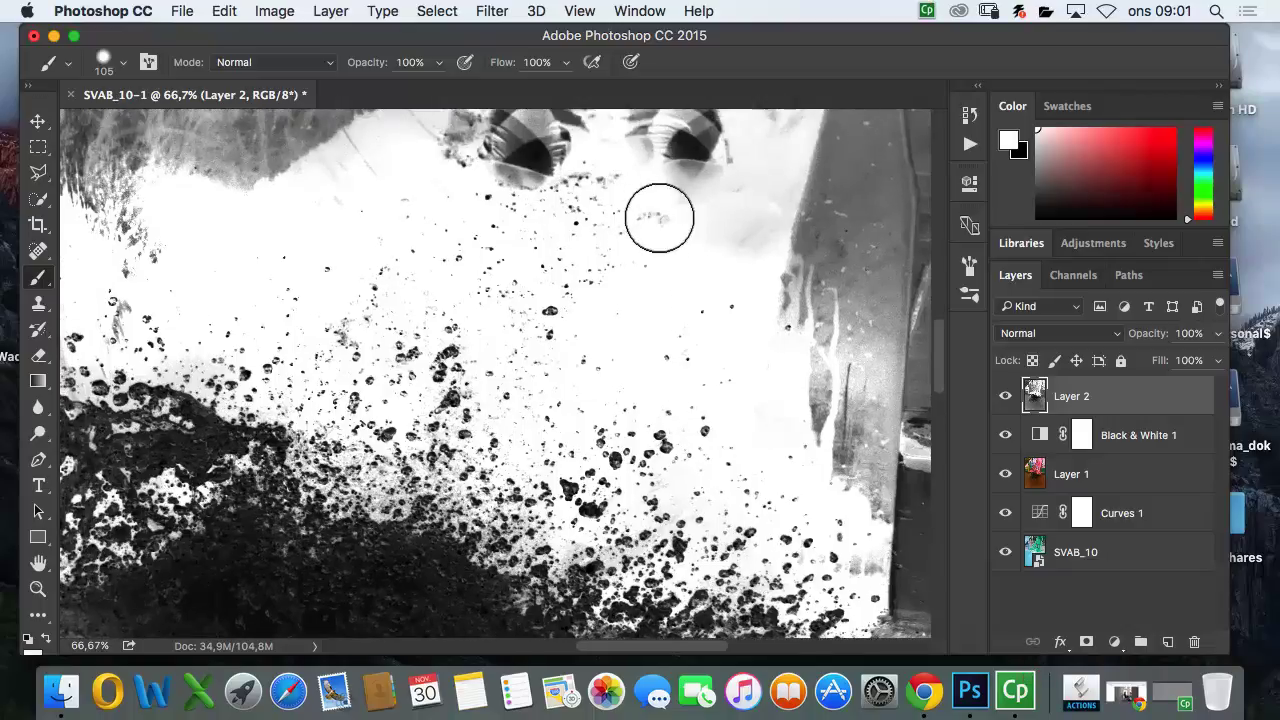
{"action": "left_click_drag", "start_coordinate": [639, 247], "coordinate": [667, 349]}
{"action": "mouse_move", "coordinate": [575, 282]}
{"action": "left_mouse_down"}
{"action": "mouse_move", "coordinate": [520, 274]}
{"action": "mouse_move", "coordinate": [593, 240]}
{"action": "mouse_move", "coordinate": [584, 251]}
{"action": "mouse_move", "coordinate": [655, 232]}
{"action": "mouse_move", "coordinate": [678, 272]}
{"action": "mouse_move", "coordinate": [581, 285]}
{"action": "mouse_move", "coordinate": [607, 272]}
{"action": "mouse_move", "coordinate": [650, 280]}
{"action": "mouse_move", "coordinate": [564, 313]}
{"action": "mouse_move", "coordinate": [574, 299]}
{"action": "mouse_move", "coordinate": [563, 327]}
{"action": "mouse_move", "coordinate": [512, 342]}
{"action": "mouse_move", "coordinate": [512, 322]}
{"action": "mouse_move", "coordinate": [552, 290]}
{"action": "mouse_move", "coordinate": [485, 304]}
{"action": "mouse_move", "coordinate": [618, 289]}
{"action": "mouse_move", "coordinate": [673, 316]}
{"action": "mouse_move", "coordinate": [493, 357]}
{"action": "mouse_move", "coordinate": [442, 324]}
{"action": "mouse_move", "coordinate": [436, 302]}
{"action": "mouse_move", "coordinate": [470, 316]}
{"action": "mouse_move", "coordinate": [723, 228]}
{"action": "mouse_move", "coordinate": [808, 327]}
{"action": "mouse_move", "coordinate": [738, 304]}
{"action": "mouse_move", "coordinate": [712, 263]}
{"action": "mouse_move", "coordinate": [690, 284]}
{"action": "mouse_move", "coordinate": [642, 228]}
{"action": "mouse_move", "coordinate": [495, 230]}
{"action": "mouse_move", "coordinate": [329, 332]}
{"action": "mouse_move", "coordinate": [377, 271]}
{"action": "mouse_move", "coordinate": [206, 346]}
{"action": "left_mouse_up"}
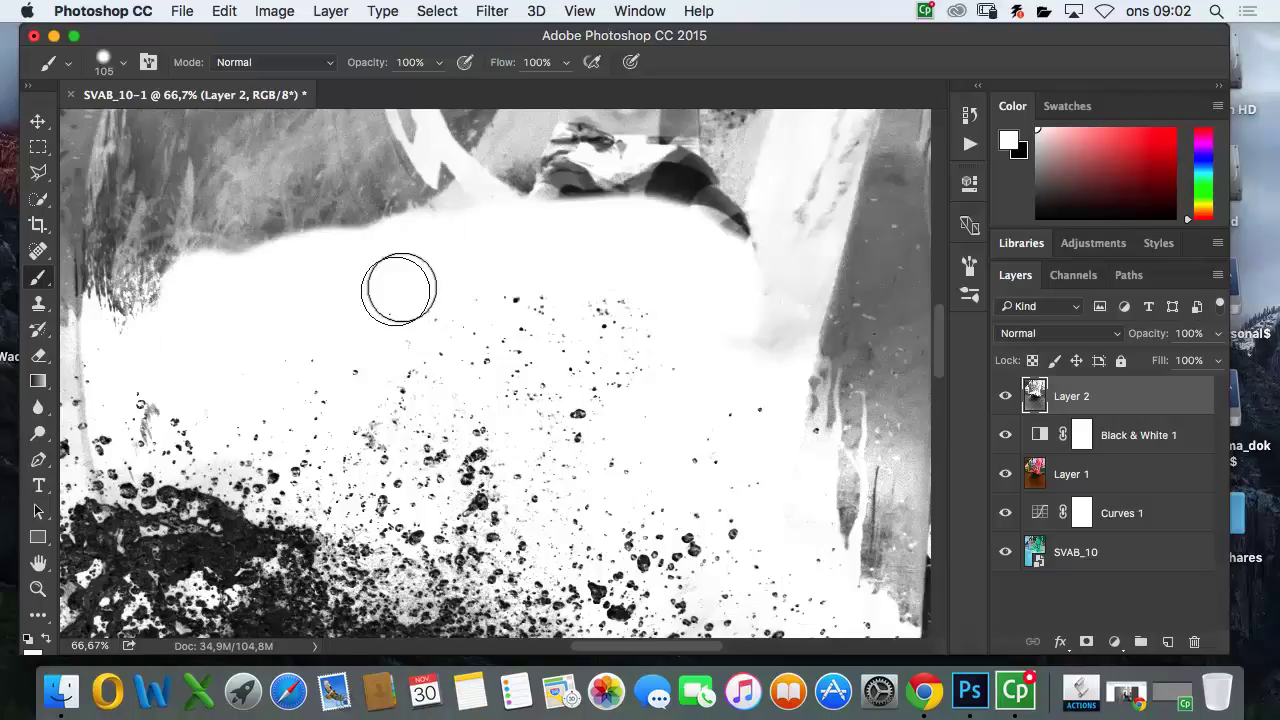
{"action": "left_click_drag", "start_coordinate": [280, 303], "coordinate": [620, 263]}
{"action": "mouse_move", "coordinate": [388, 340]}
{"action": "left_mouse_down"}
{"action": "mouse_move", "coordinate": [391, 363]}
{"action": "mouse_move", "coordinate": [409, 366]}
{"action": "mouse_move", "coordinate": [400, 349]}
{"action": "mouse_move", "coordinate": [396, 363]}
{"action": "left_mouse_up"}
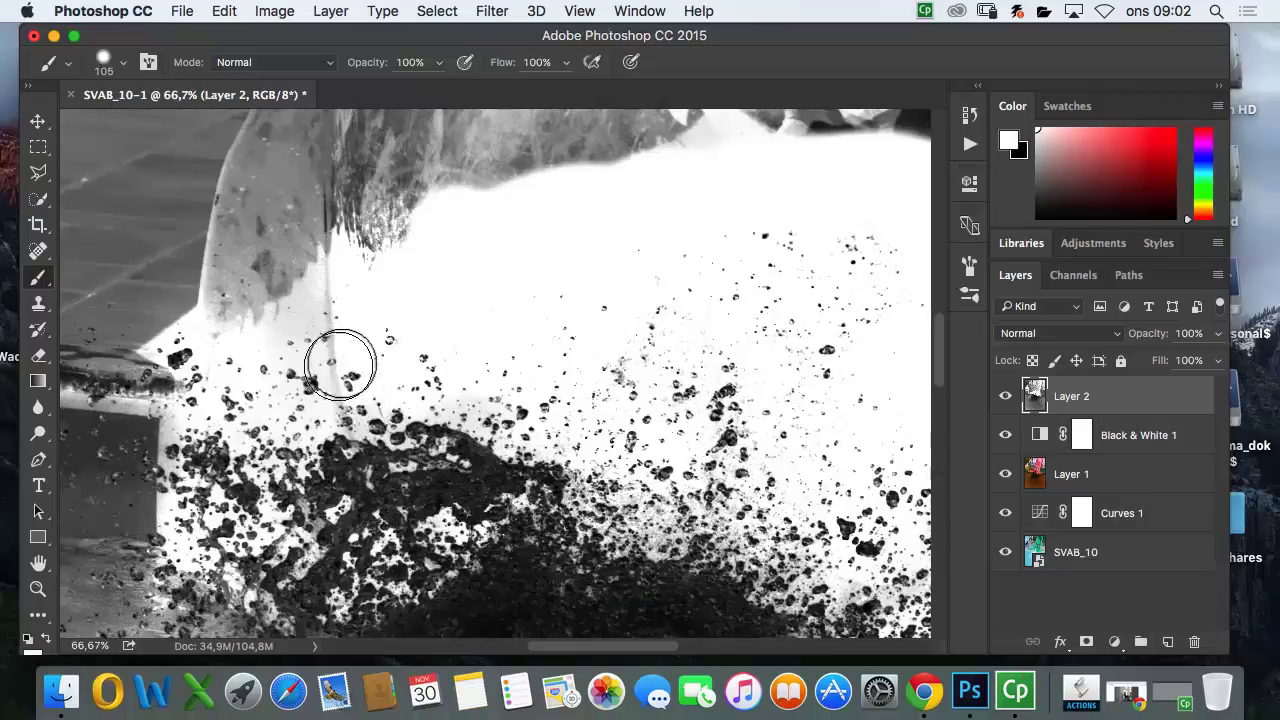
{"action": "mouse_move", "coordinate": [371, 228]}
{"action": "left_mouse_down"}
{"action": "mouse_move", "coordinate": [227, 316]}
{"action": "mouse_move", "coordinate": [215, 308]}
{"action": "mouse_move", "coordinate": [136, 371]}
{"action": "mouse_move", "coordinate": [165, 290]}
{"action": "mouse_move", "coordinate": [247, 260]}
{"action": "mouse_move", "coordinate": [263, 219]}
{"action": "mouse_move", "coordinate": [256, 305]}
{"action": "mouse_move", "coordinate": [282, 292]}
{"action": "mouse_move", "coordinate": [193, 336]}
{"action": "left_mouse_up"}
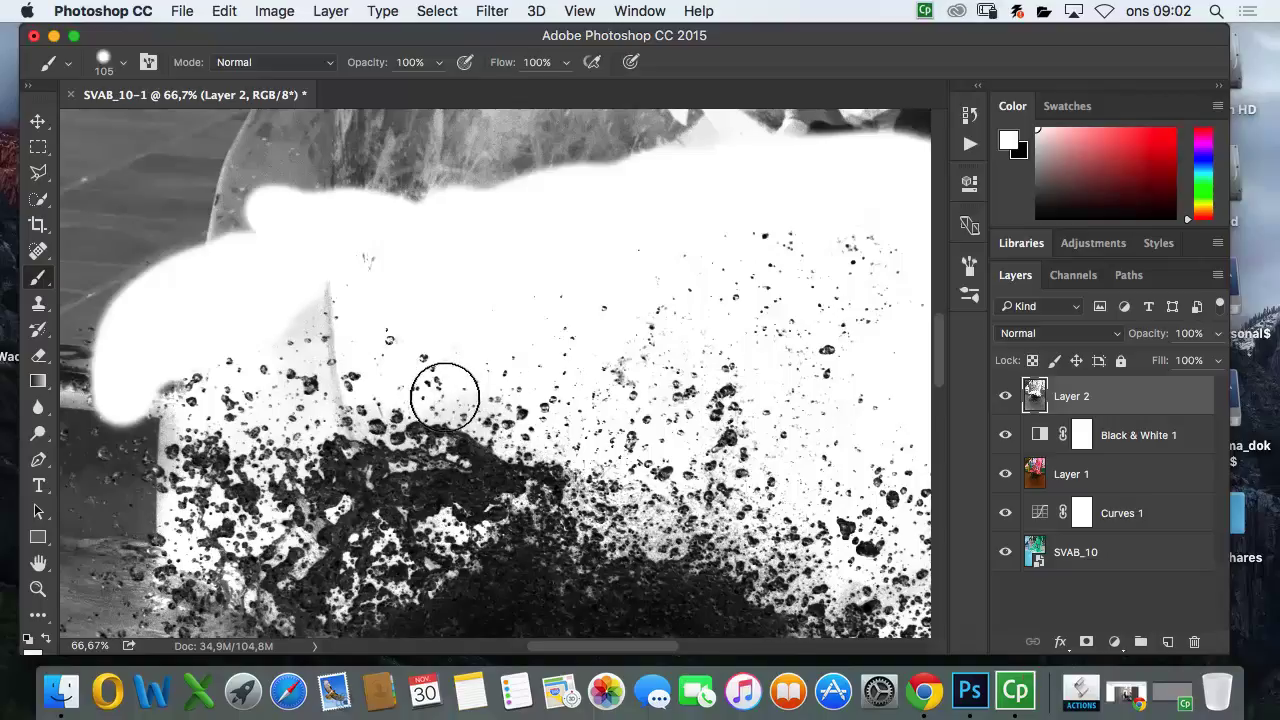
Step: Dodge away the grey slide-edge streak above the splash's left end, keeping the droplets
{"action": "key", "text": "o"}
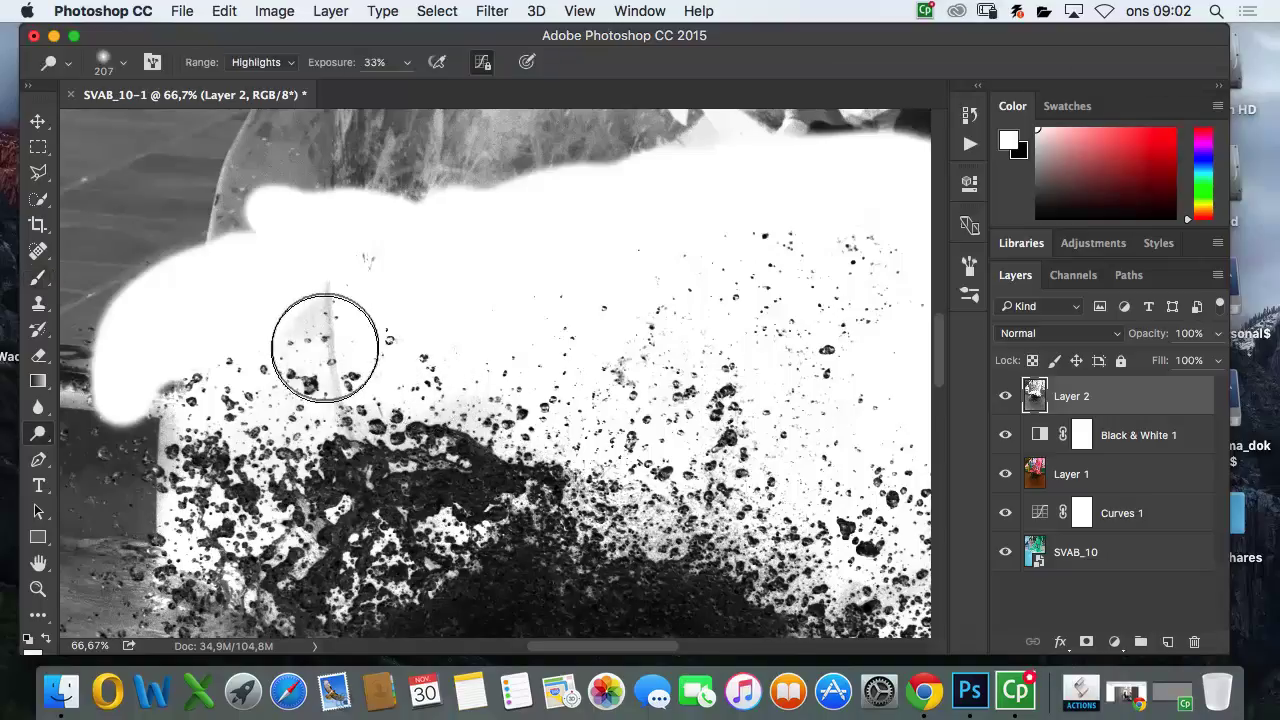
{"action": "mouse_move", "coordinate": [307, 305]}
{"action": "left_mouse_down"}
{"action": "mouse_move", "coordinate": [386, 366]}
{"action": "mouse_move", "coordinate": [329, 366]}
{"action": "mouse_move", "coordinate": [314, 400]}
{"action": "mouse_move", "coordinate": [170, 405]}
{"action": "mouse_move", "coordinate": [171, 375]}
{"action": "mouse_move", "coordinate": [137, 386]}
{"action": "mouse_move", "coordinate": [126, 429]}
{"action": "mouse_move", "coordinate": [185, 398]}
{"action": "left_mouse_up"}
{"action": "scroll", "coordinate": [471, 371], "scroll_direction": "down", "scroll_amount": 2}
{"action": "scroll", "coordinate": [471, 371], "scroll_direction": "left", "scroll_amount": 4}
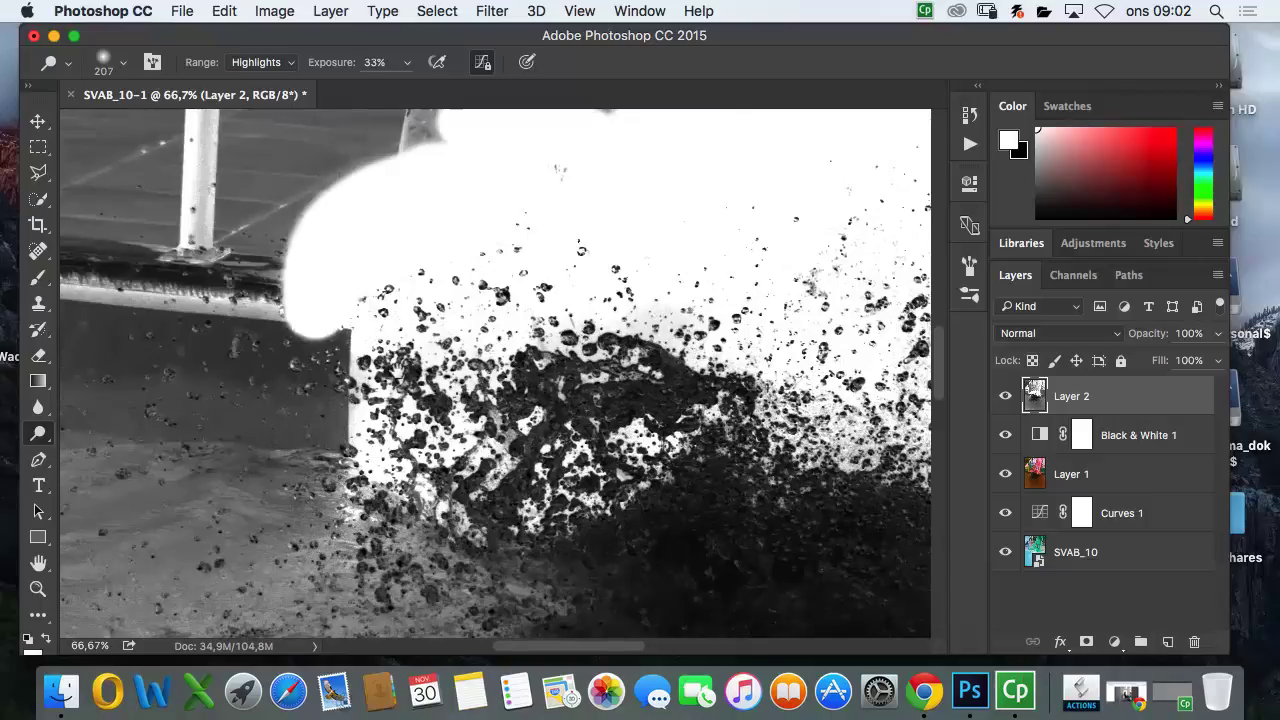
{"action": "scroll", "coordinate": [332, 303], "scroll_direction": "down", "scroll_amount": 2}
{"action": "scroll", "coordinate": [332, 303], "scroll_direction": "left", "scroll_amount": 1}
{"action": "key", "text": "b"}
{"action": "left_click_drag", "start_coordinate": [332, 303], "coordinate": [349, 289]}
{"action": "right_click", "coordinate": [345, 290]}
{"action": "left_click", "coordinate": [280, 326]}
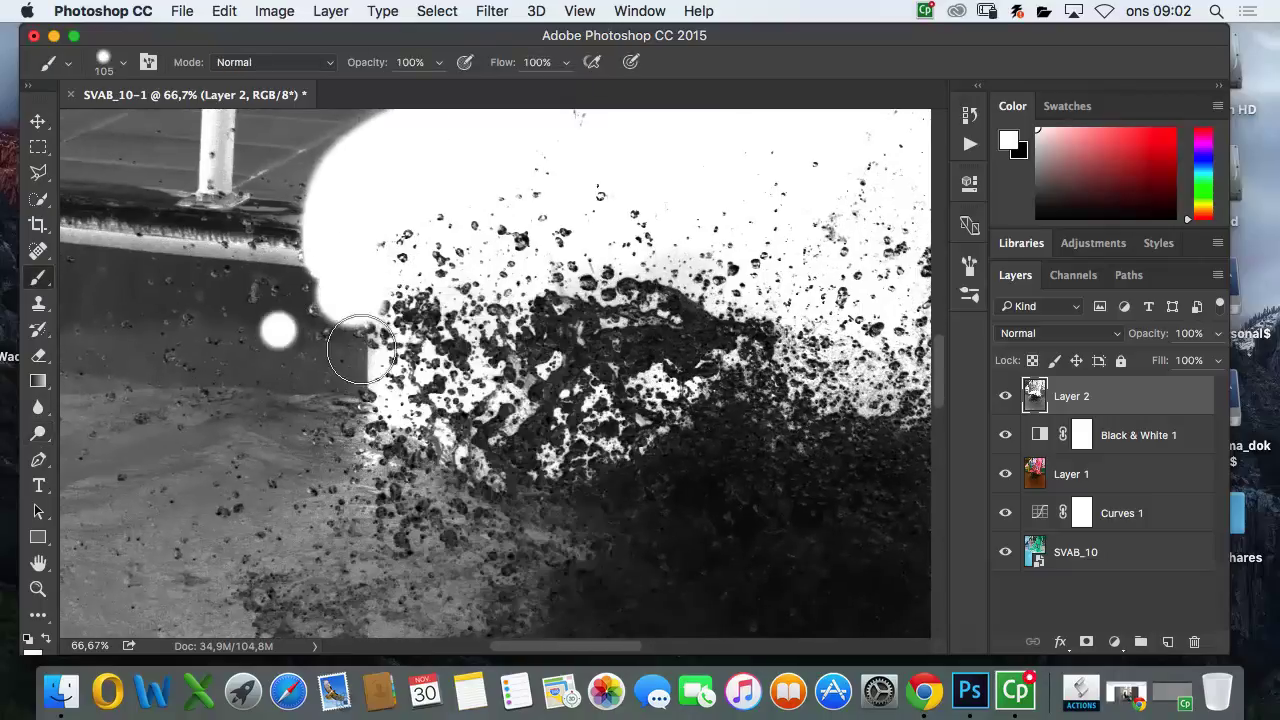
{"action": "key", "text": "super+z"}
{"action": "key", "text": "super+z"}
Step: Paint white along the splash's left edge with a 44 px Brush and dodge its lower-left highlights at 50 px
{"action": "left_click_drag", "start_coordinate": [333, 307], "coordinate": [312, 313]}
{"action": "right_click", "coordinate": [361, 289]}
{"action": "key", "text": "Escape"}
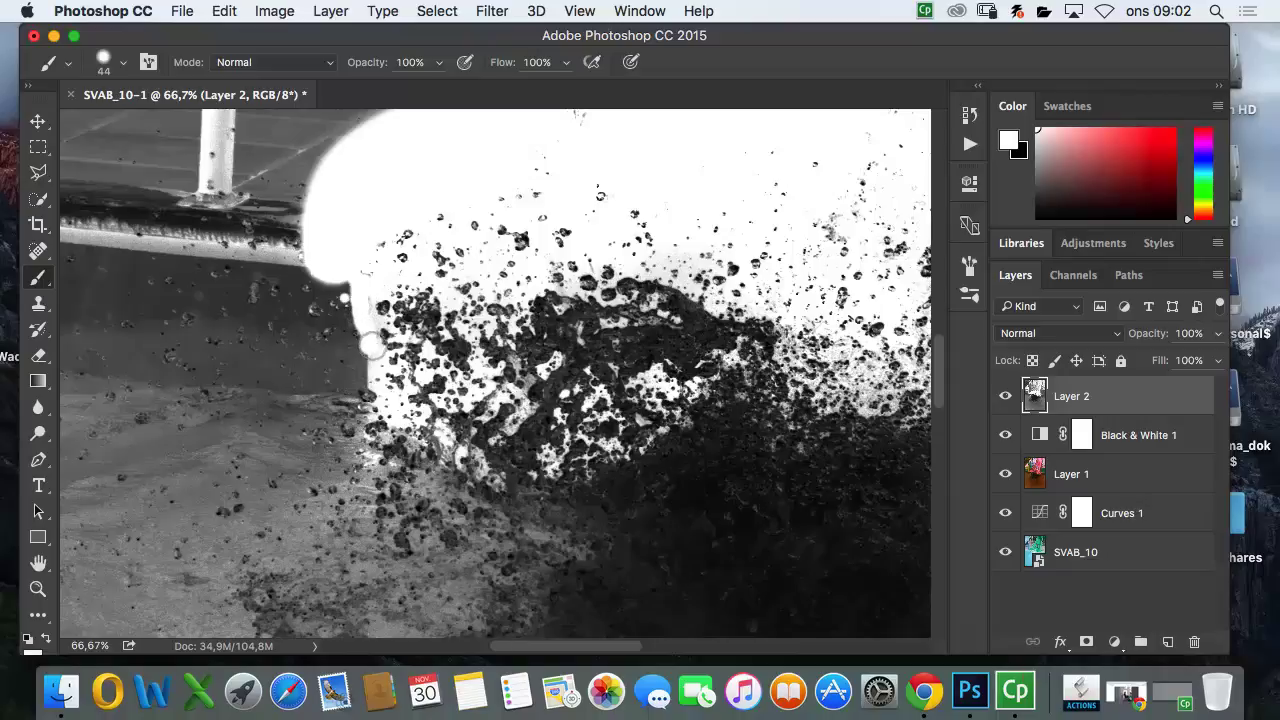
{"action": "mouse_move", "coordinate": [355, 346]}
{"action": "left_mouse_down"}
{"action": "mouse_move", "coordinate": [371, 394]}
{"action": "mouse_move", "coordinate": [358, 411]}
{"action": "mouse_move", "coordinate": [292, 271]}
{"action": "mouse_move", "coordinate": [318, 271]}
{"action": "mouse_move", "coordinate": [318, 320]}
{"action": "mouse_move", "coordinate": [298, 312]}
{"action": "mouse_move", "coordinate": [356, 280]}
{"action": "left_mouse_up"}
{"action": "key", "text": "o"}
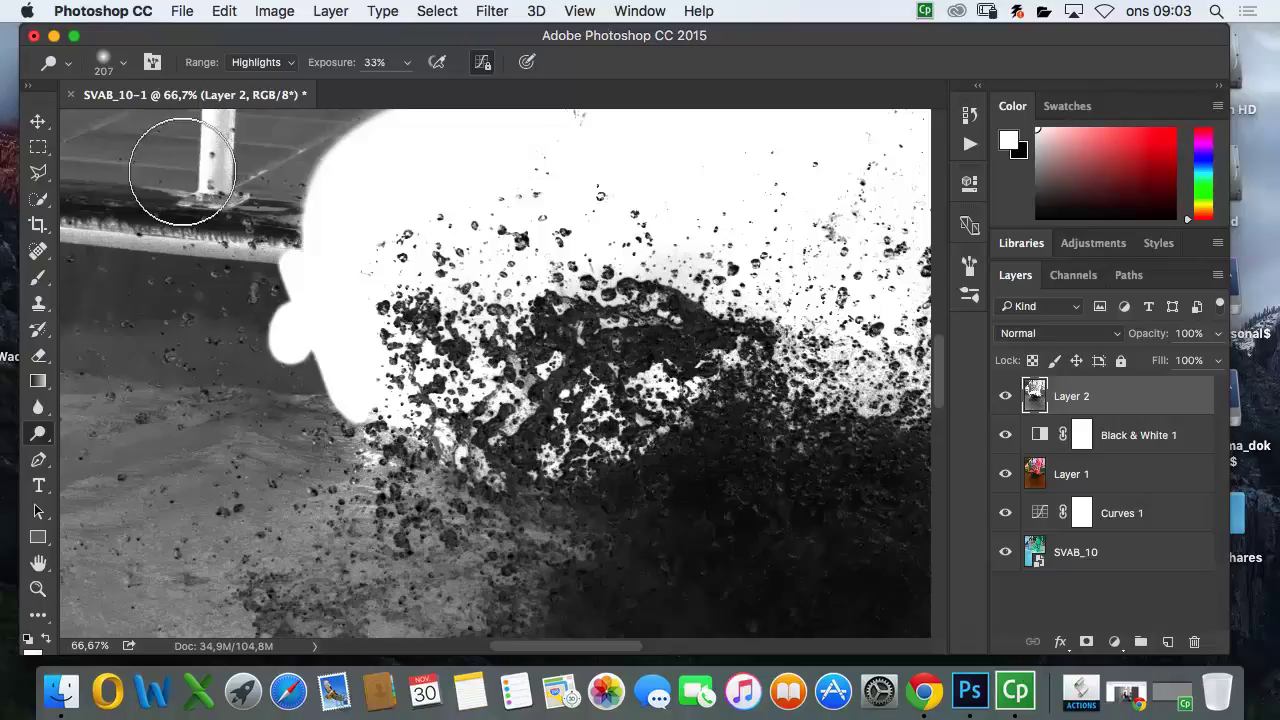
{"action": "mouse_move", "coordinate": [413, 415]}
{"action": "left_mouse_down"}
{"action": "mouse_move", "coordinate": [425, 416]}
{"action": "mouse_move", "coordinate": [363, 410]}
{"action": "left_mouse_up"}
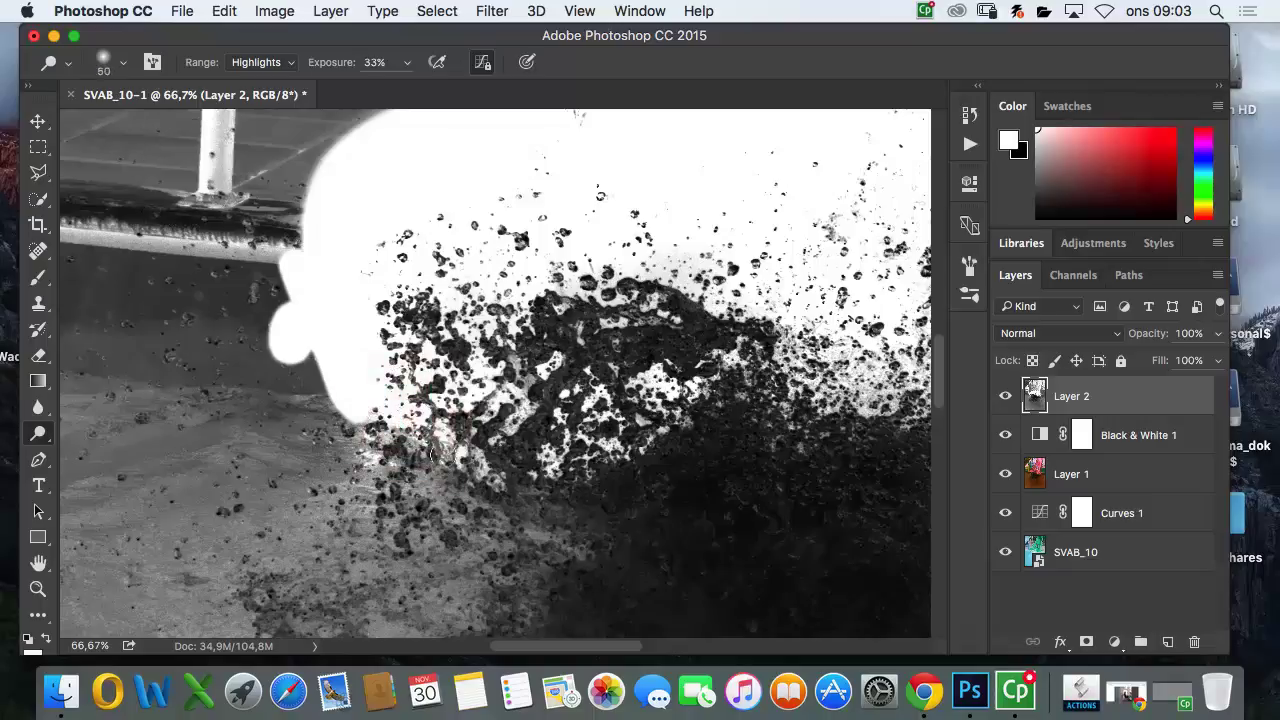
Step: Paint white along the splash's right edge, over the slide's base and the pool wall, with the 44 px Brush
{"action": "key", "text": "b"}
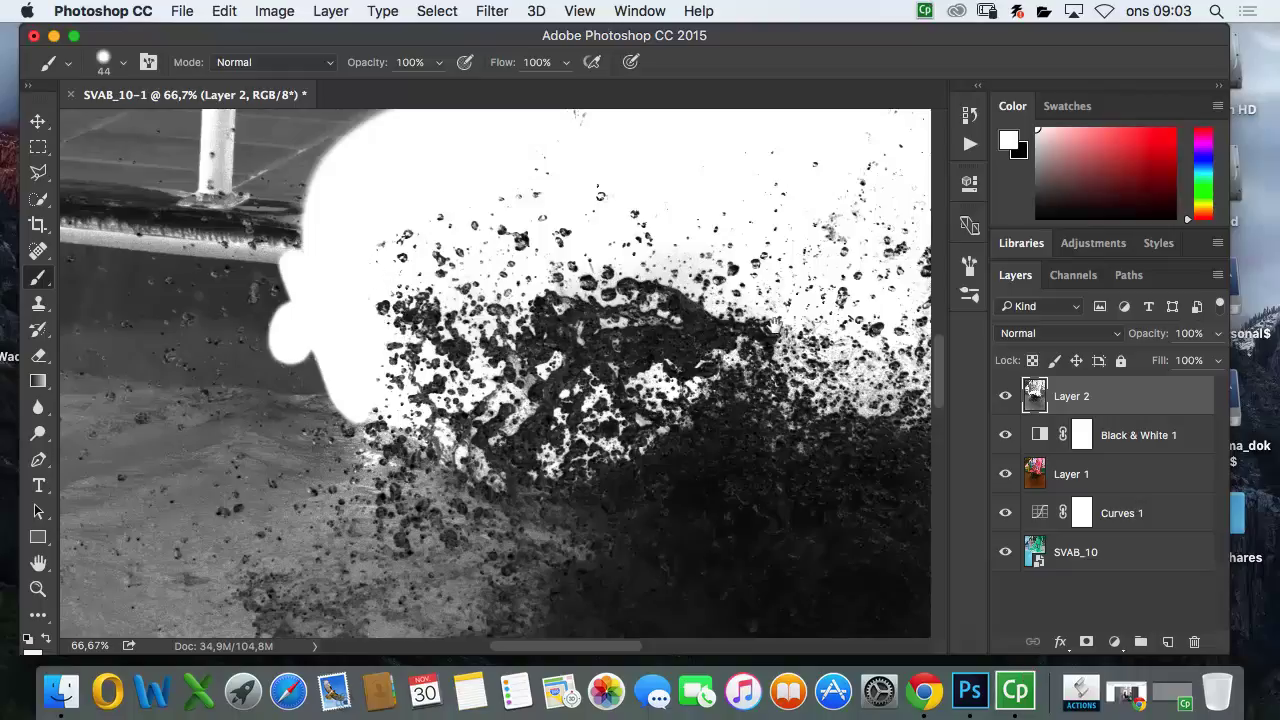
{"action": "scroll", "coordinate": [692, 310], "scroll_direction": "right", "scroll_amount": 10}
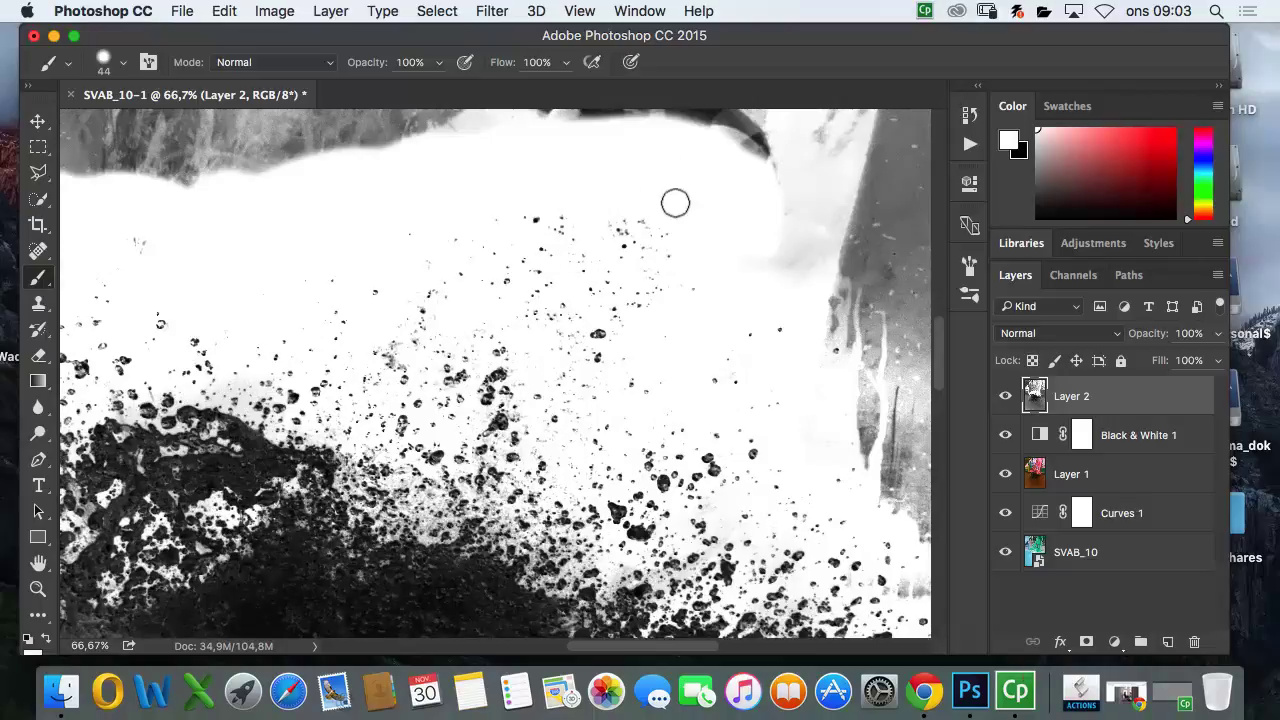
{"action": "scroll", "coordinate": [806, 366], "scroll_direction": "down", "scroll_amount": 5}
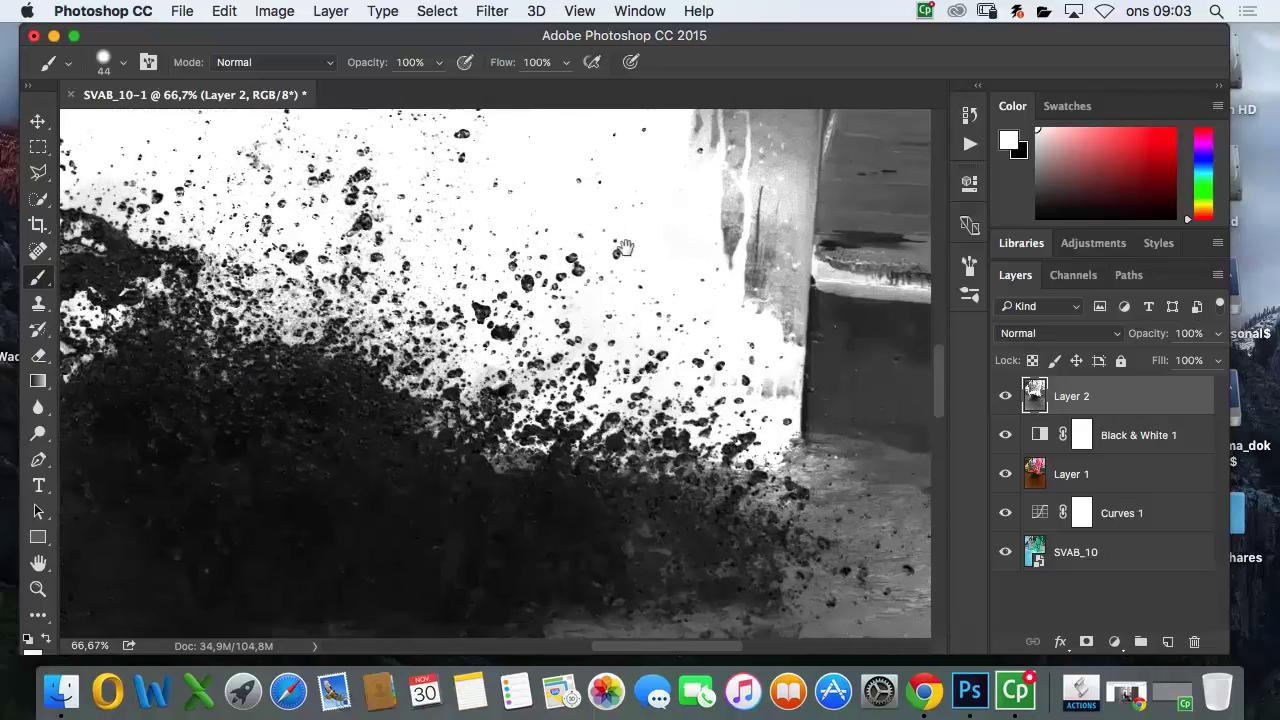
{"action": "mouse_move", "coordinate": [799, 332]}
{"action": "left_mouse_down"}
{"action": "mouse_move", "coordinate": [755, 300]}
{"action": "mouse_move", "coordinate": [743, 261]}
{"action": "mouse_move", "coordinate": [738, 299]}
{"action": "mouse_move", "coordinate": [735, 250]}
{"action": "left_mouse_up"}
{"action": "mouse_move", "coordinate": [696, 157]}
{"action": "left_mouse_down"}
{"action": "mouse_move", "coordinate": [725, 226]}
{"action": "mouse_move", "coordinate": [734, 204]}
{"action": "mouse_move", "coordinate": [797, 342]}
{"action": "mouse_move", "coordinate": [790, 380]}
{"action": "mouse_move", "coordinate": [760, 396]}
{"action": "mouse_move", "coordinate": [820, 398]}
{"action": "mouse_move", "coordinate": [809, 409]}
{"action": "mouse_move", "coordinate": [822, 333]}
{"action": "mouse_move", "coordinate": [804, 342]}
{"action": "mouse_move", "coordinate": [756, 233]}
{"action": "mouse_move", "coordinate": [831, 352]}
{"action": "mouse_move", "coordinate": [818, 420]}
{"action": "mouse_move", "coordinate": [792, 439]}
{"action": "mouse_move", "coordinate": [845, 410]}
{"action": "left_mouse_up"}
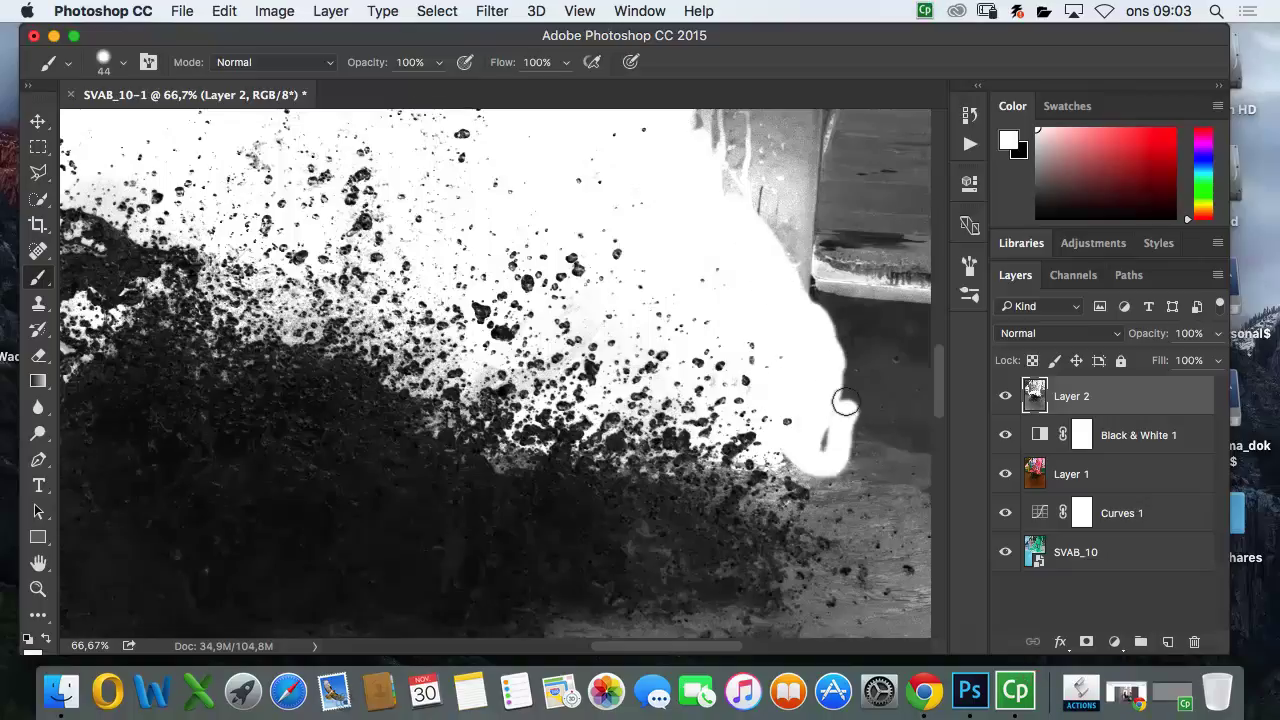
Step: Enlarge the Dodge brush to 175 px and whiten the water around the droplets at the splash's lower right and left ends
{"action": "key", "text": "super+minus"}
{"action": "key", "text": "super+minus"}
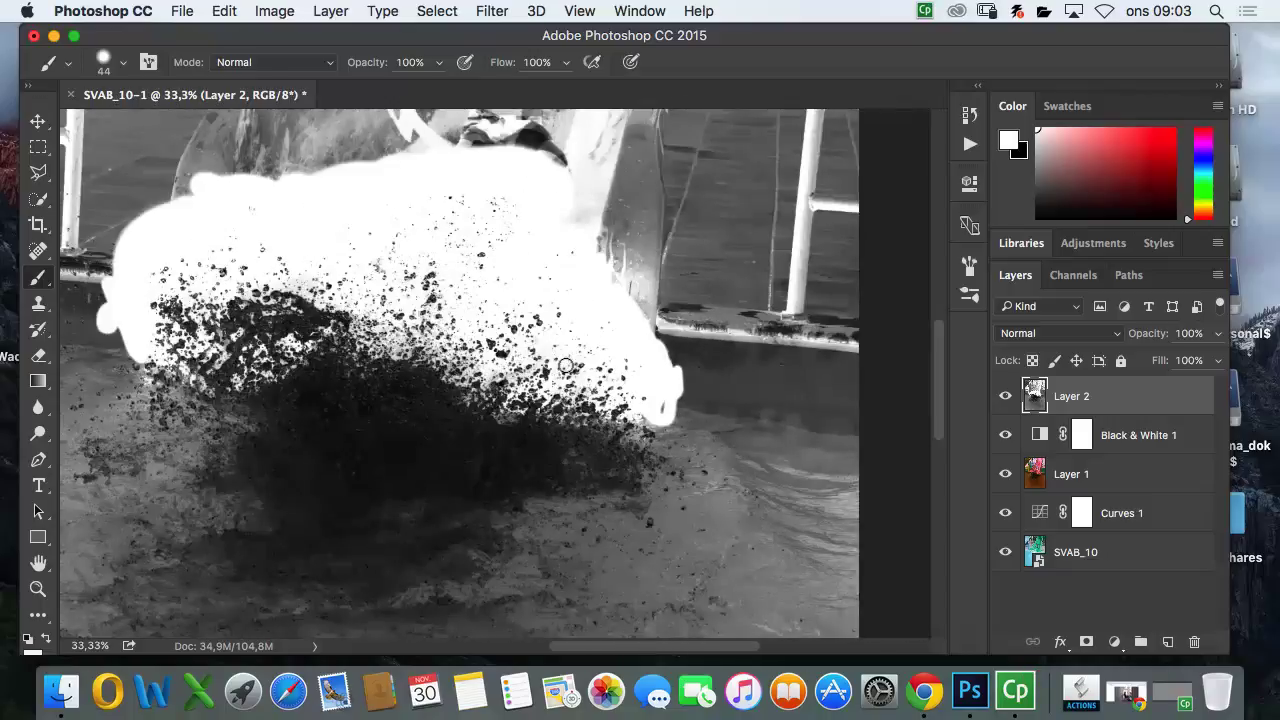
{"action": "key", "text": "o"}
{"action": "key", "text": "bracketright"}
{"action": "key", "text": "bracketright"}
{"action": "key", "text": "bracketright"}
{"action": "key", "text": "bracketright"}
{"action": "key", "text": "bracketright"}
{"action": "key", "text": "bracketright"}
{"action": "key", "text": "bracketright"}
{"action": "key", "text": "bracketright"}
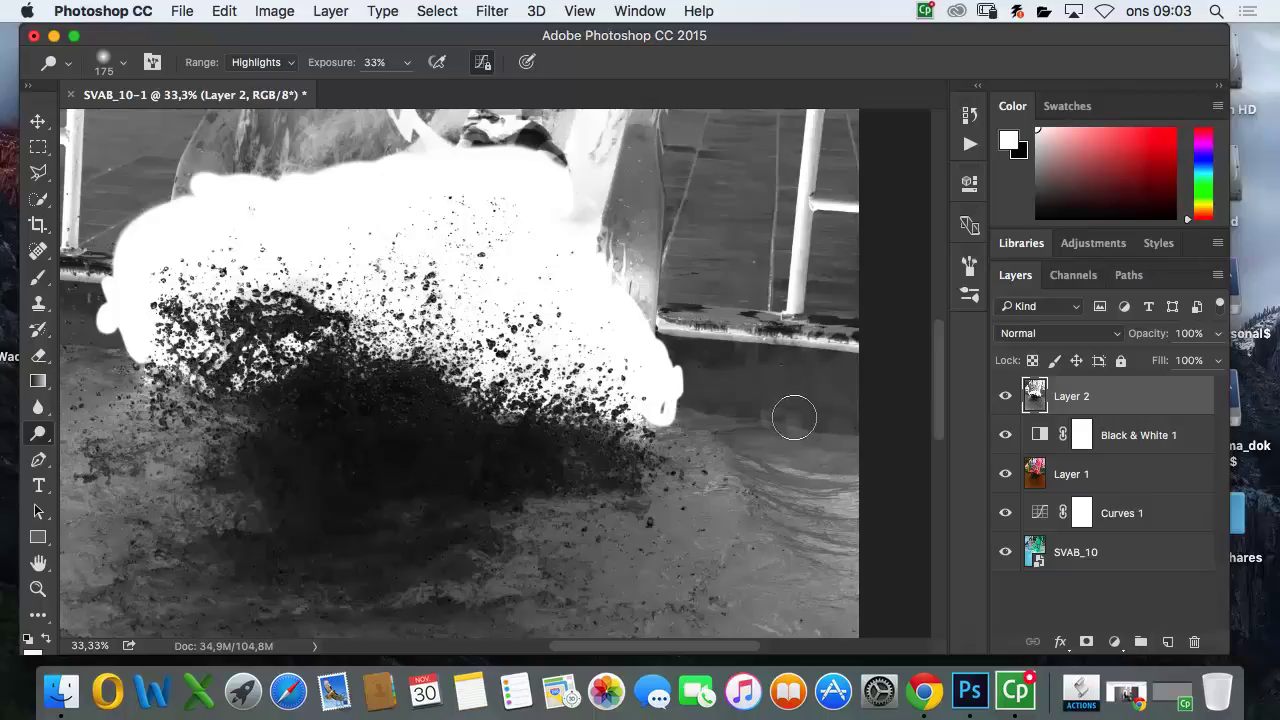
{"action": "key", "text": "super+minus"}
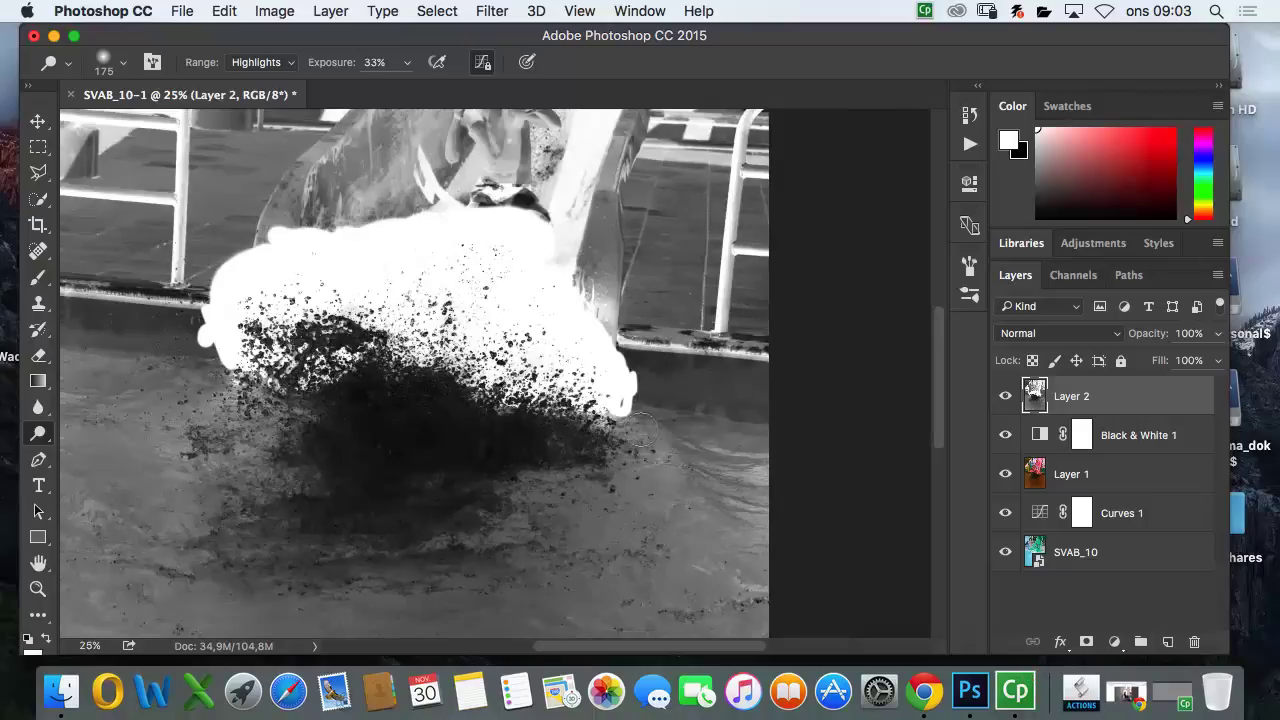
{"action": "mouse_move", "coordinate": [625, 425]}
{"action": "left_mouse_down"}
{"action": "mouse_move", "coordinate": [605, 425]}
{"action": "mouse_move", "coordinate": [626, 462]}
{"action": "mouse_move", "coordinate": [642, 466]}
{"action": "mouse_move", "coordinate": [645, 437]}
{"action": "mouse_move", "coordinate": [668, 455]}
{"action": "left_mouse_up"}
{"action": "mouse_move", "coordinate": [245, 402]}
{"action": "left_mouse_down"}
{"action": "mouse_move", "coordinate": [232, 362]}
{"action": "mouse_move", "coordinate": [201, 375]}
{"action": "mouse_move", "coordinate": [203, 401]}
{"action": "mouse_move", "coordinate": [209, 337]}
{"action": "mouse_move", "coordinate": [209, 359]}
{"action": "mouse_move", "coordinate": [181, 380]}
{"action": "mouse_move", "coordinate": [205, 407]}
{"action": "left_mouse_up"}
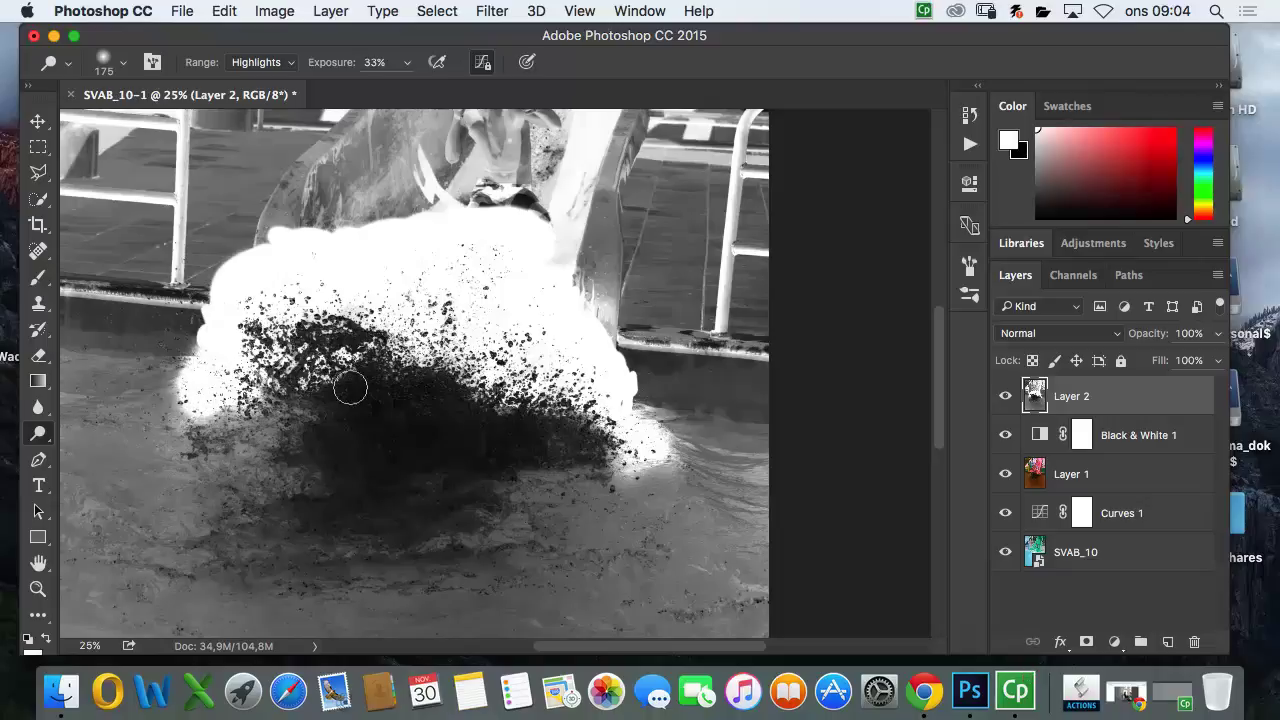
Step: Widen the white border around the splash's left, right and upper edges with a 145 px Brush
{"action": "key", "text": "b"}
{"action": "mouse_move", "coordinate": [216, 351]}
{"action": "left_mouse_down"}
{"action": "mouse_move", "coordinate": [203, 402]}
{"action": "mouse_move", "coordinate": [196, 349]}
{"action": "mouse_move", "coordinate": [183, 400]}
{"action": "mouse_move", "coordinate": [183, 320]}
{"action": "left_mouse_up"}
{"action": "left_click_drag", "start_coordinate": [664, 438], "coordinate": [661, 420]}
{"action": "mouse_move", "coordinate": [656, 402]}
{"action": "left_mouse_down"}
{"action": "mouse_move", "coordinate": [559, 271]}
{"action": "mouse_move", "coordinate": [544, 236]}
{"action": "mouse_move", "coordinate": [602, 269]}
{"action": "mouse_move", "coordinate": [673, 383]}
{"action": "mouse_move", "coordinate": [579, 267]}
{"action": "mouse_move", "coordinate": [673, 368]}
{"action": "mouse_move", "coordinate": [568, 217]}
{"action": "mouse_move", "coordinate": [409, 219]}
{"action": "mouse_move", "coordinate": [300, 239]}
{"action": "mouse_move", "coordinate": [207, 284]}
{"action": "mouse_move", "coordinate": [263, 276]}
{"action": "left_mouse_up"}
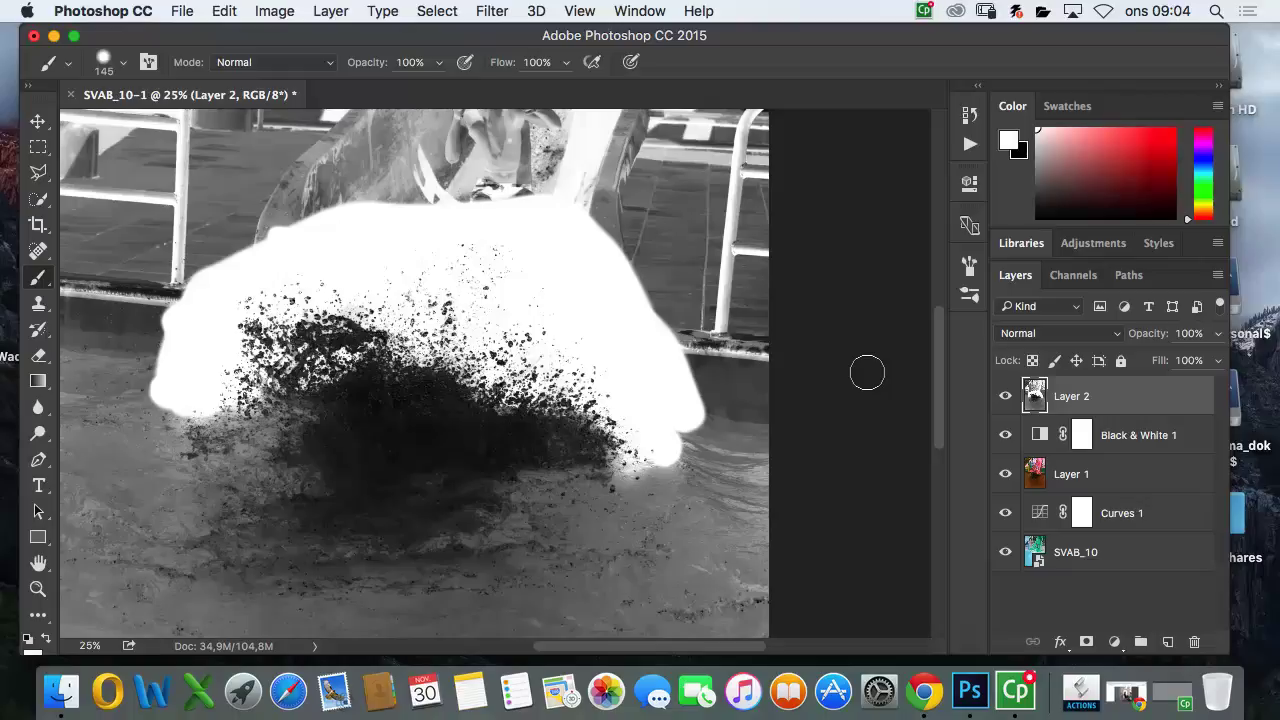
Step: Switch from the Polygonal Lasso to the freehand Lasso tool
{"action": "key", "text": "l"}
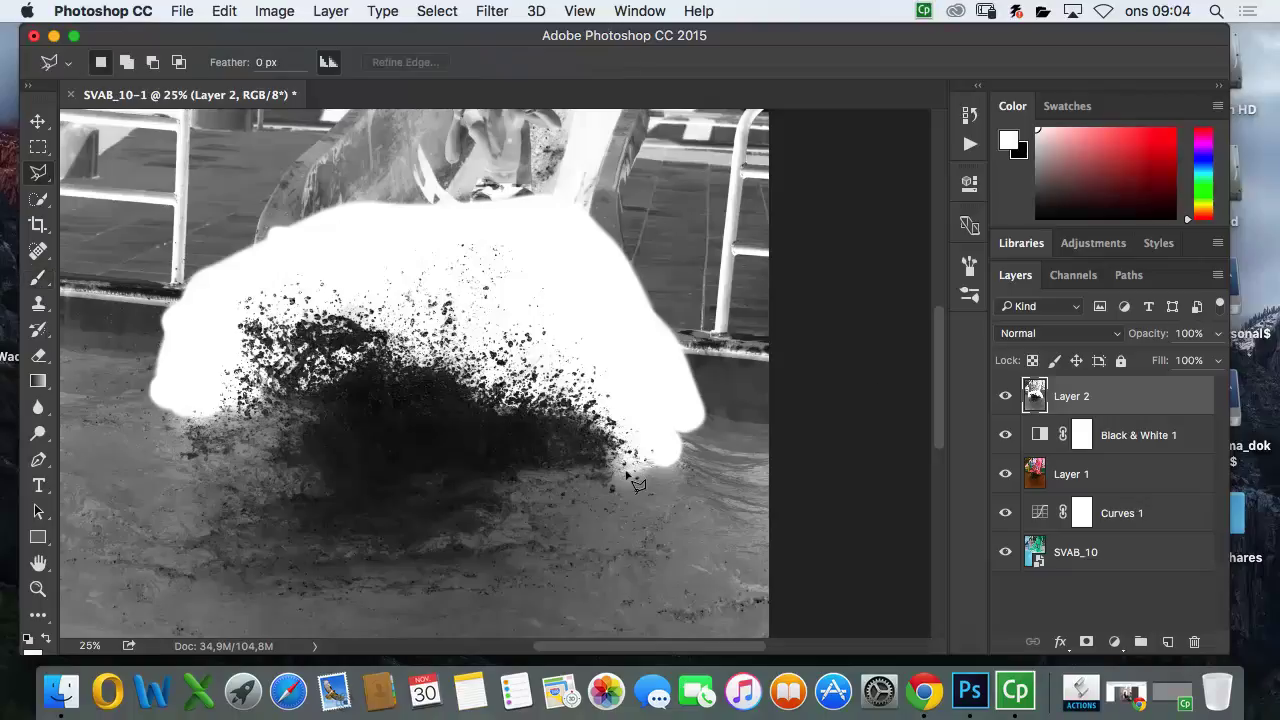
{"action": "left_click", "coordinate": [40, 175]}
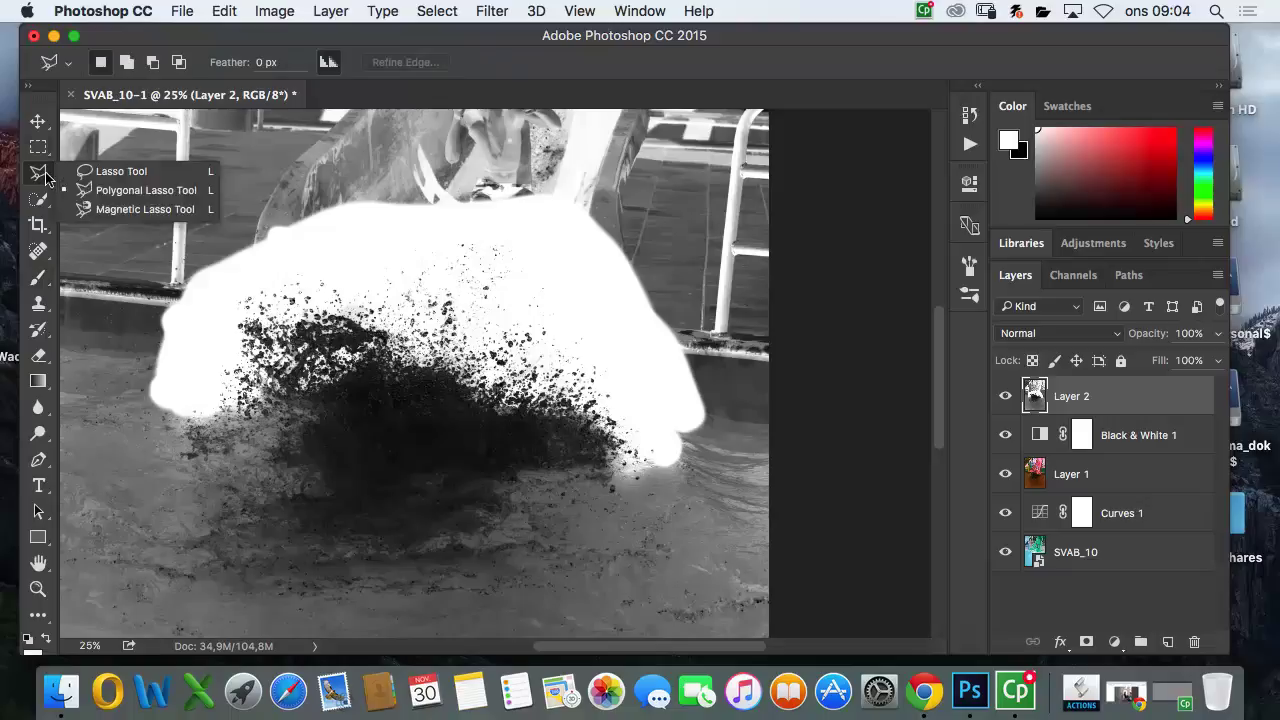
{"action": "left_click", "coordinate": [105, 170]}
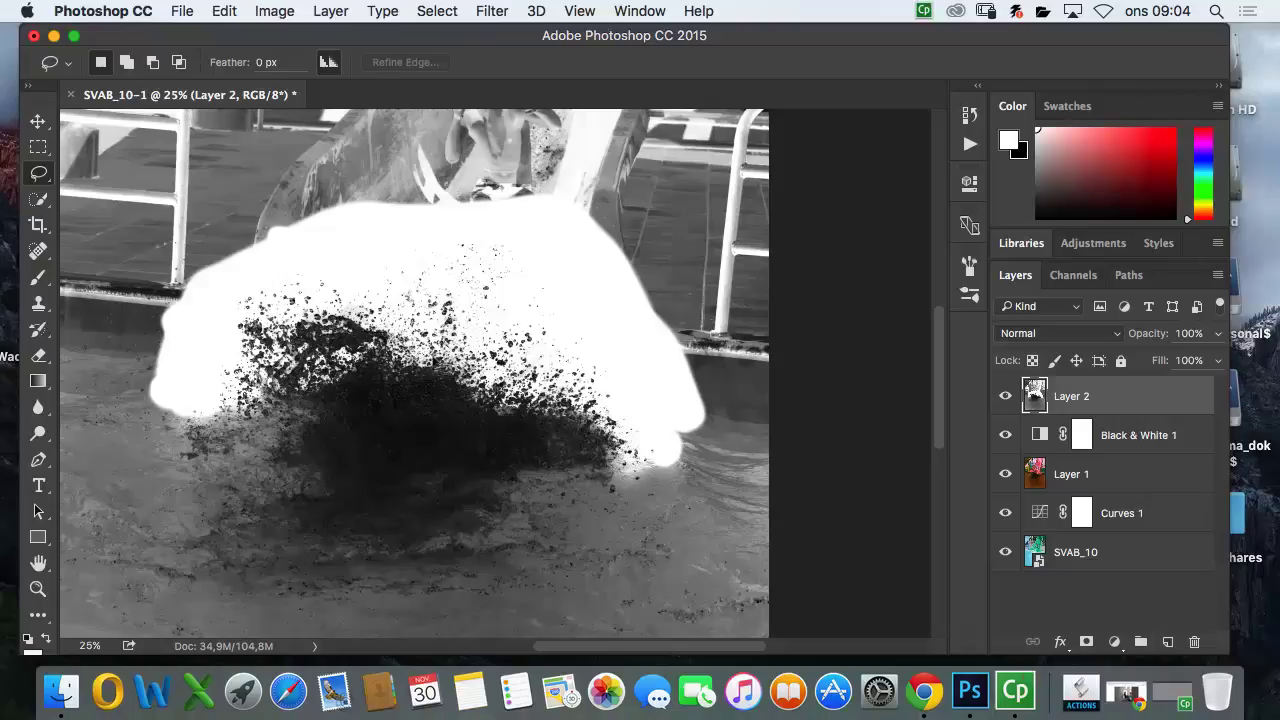
Step: Add a Curves adjustment that slightly darkens the midtones, and stamp all visible layers into a new layer
{"action": "left_click", "coordinate": [1112, 643]}
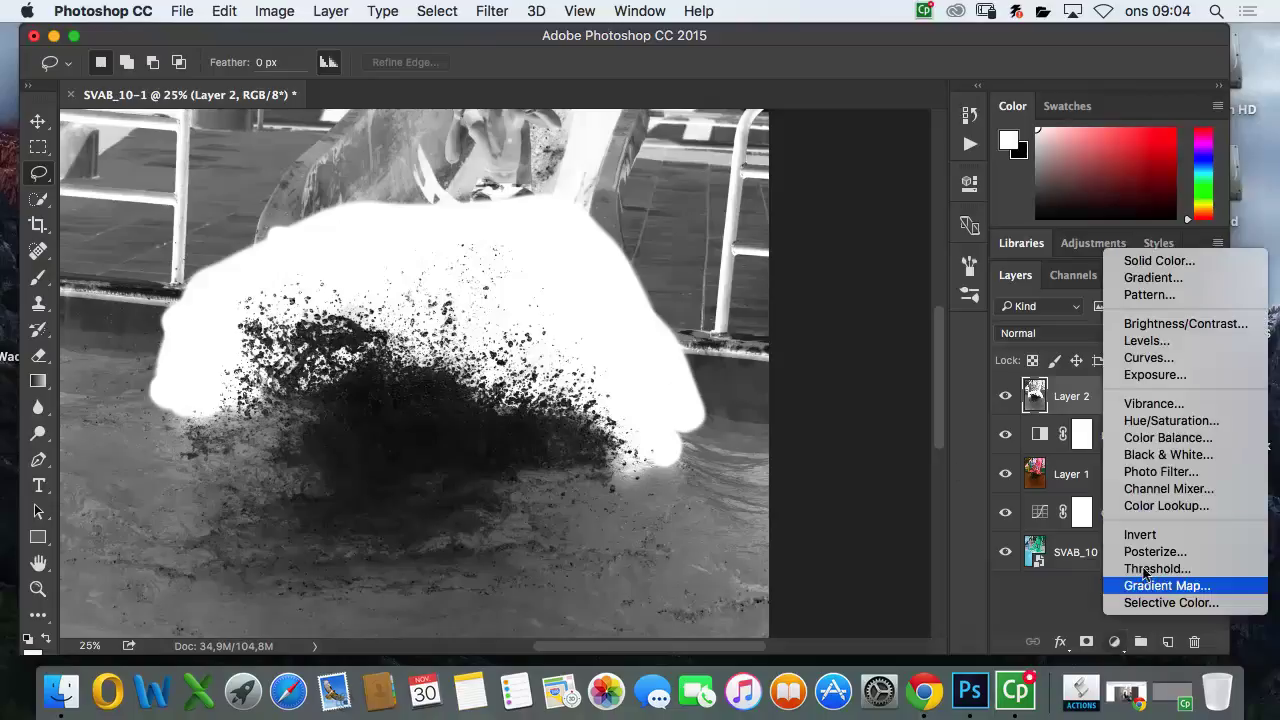
{"action": "left_click", "coordinate": [1034, 335]}
{"action": "left_click_drag", "start_coordinate": [835, 367], "coordinate": [834, 375]}
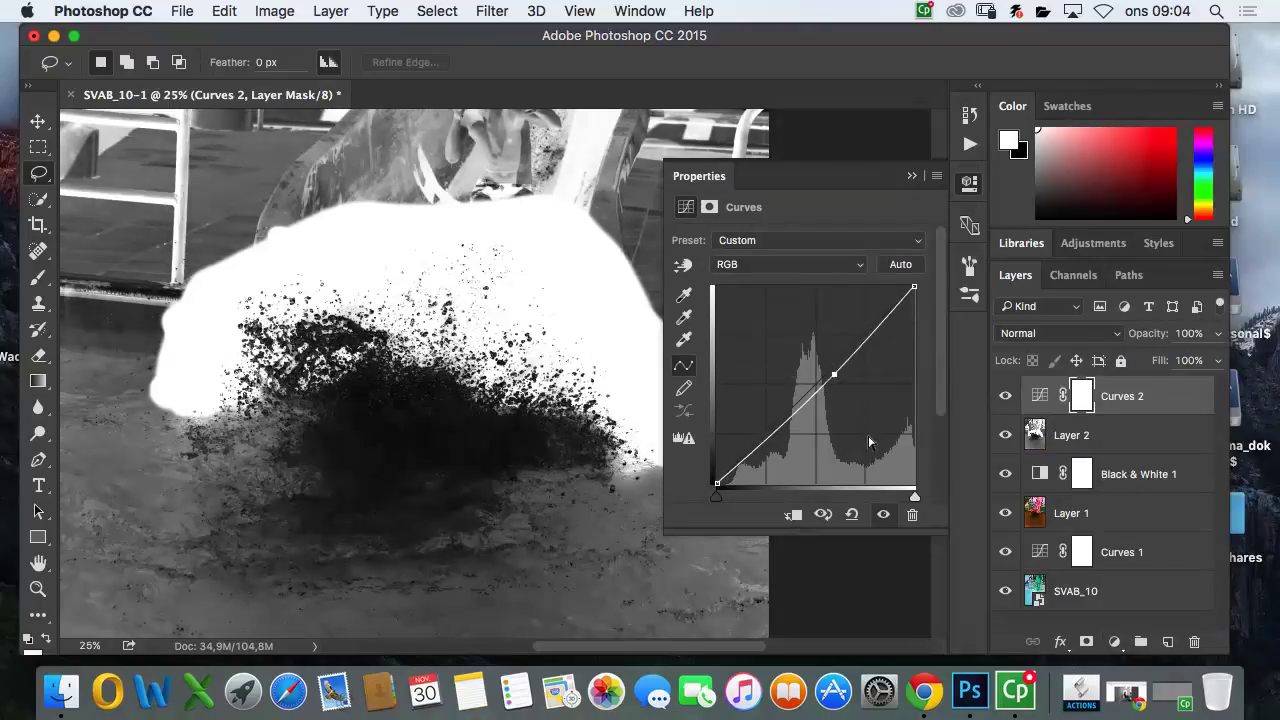
{"action": "key", "text": "super+alt+shift+e"}
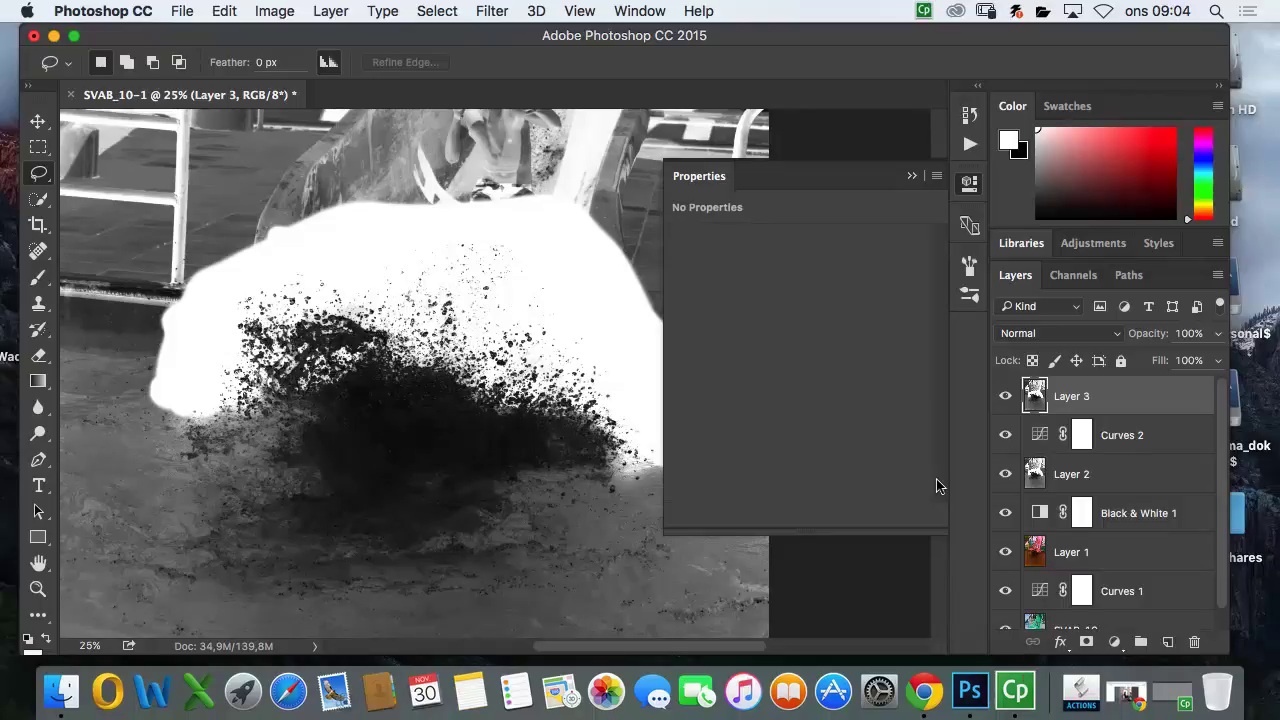
Step: Lasso the splash inside its white border, define it as a brush preset named vattenpensel, and deselect
{"action": "mouse_move", "coordinate": [312, 242]}
{"action": "left_mouse_down"}
{"action": "mouse_move", "coordinate": [233, 276]}
{"action": "mouse_move", "coordinate": [216, 300]}
{"action": "mouse_move", "coordinate": [207, 383]}
{"action": "mouse_move", "coordinate": [220, 413]}
{"action": "mouse_move", "coordinate": [287, 436]}
{"action": "mouse_move", "coordinate": [369, 518]}
{"action": "mouse_move", "coordinate": [520, 476]}
{"action": "mouse_move", "coordinate": [615, 475]}
{"action": "mouse_move", "coordinate": [658, 458]}
{"action": "mouse_move", "coordinate": [662, 388]}
{"action": "mouse_move", "coordinate": [638, 302]}
{"action": "mouse_move", "coordinate": [585, 245]}
{"action": "mouse_move", "coordinate": [480, 211]}
{"action": "mouse_move", "coordinate": [310, 246]}
{"action": "left_mouse_up"}
{"action": "left_click", "coordinate": [911, 176]}
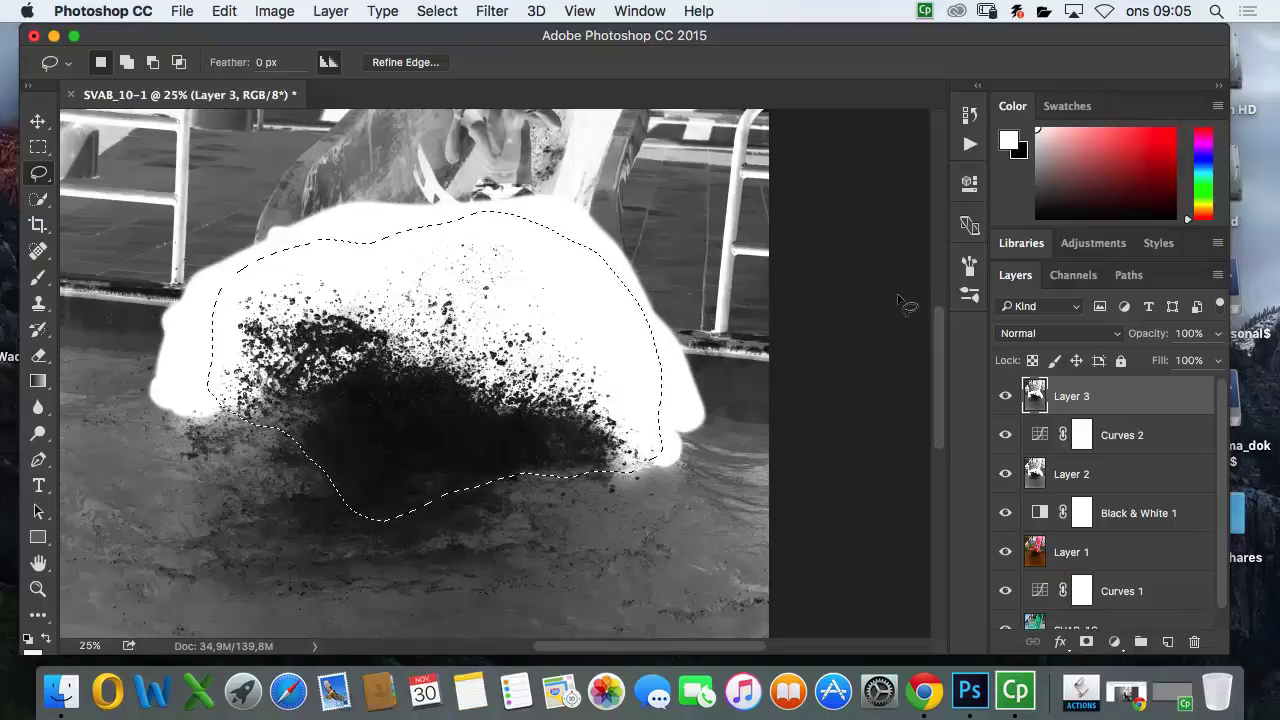
{"action": "left_click", "coordinate": [228, 12]}
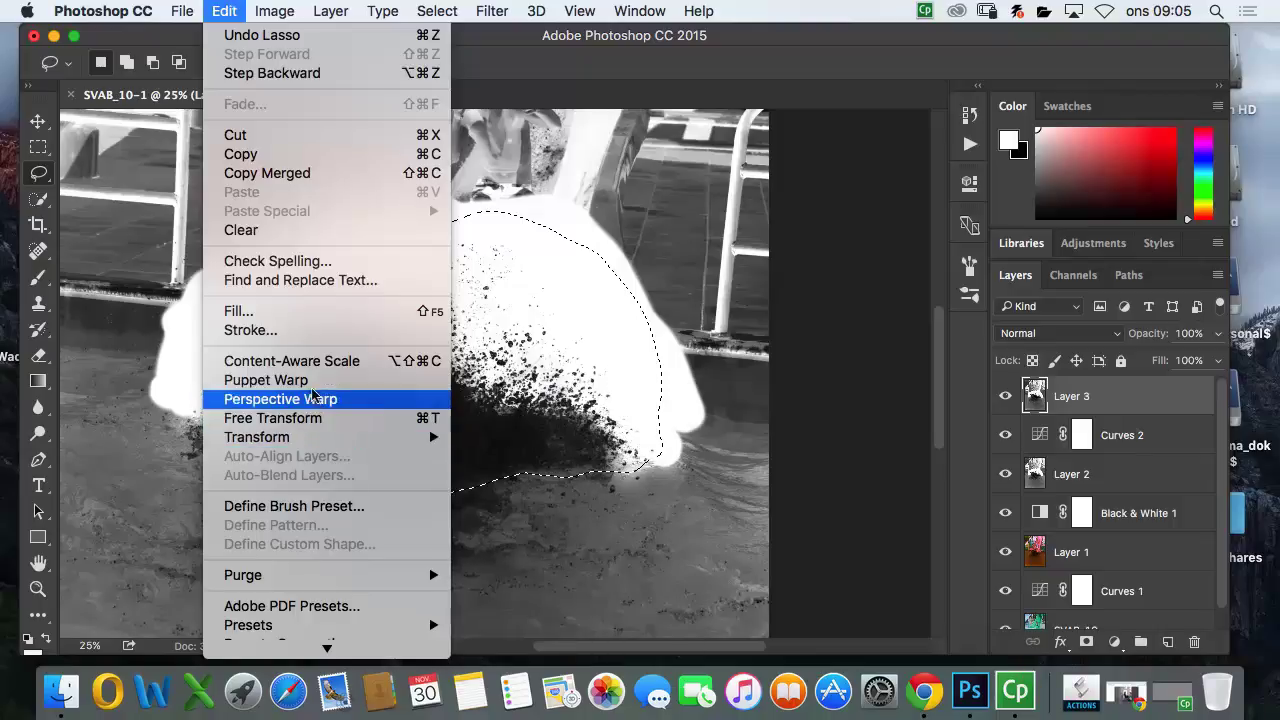
{"action": "left_click", "coordinate": [340, 508]}
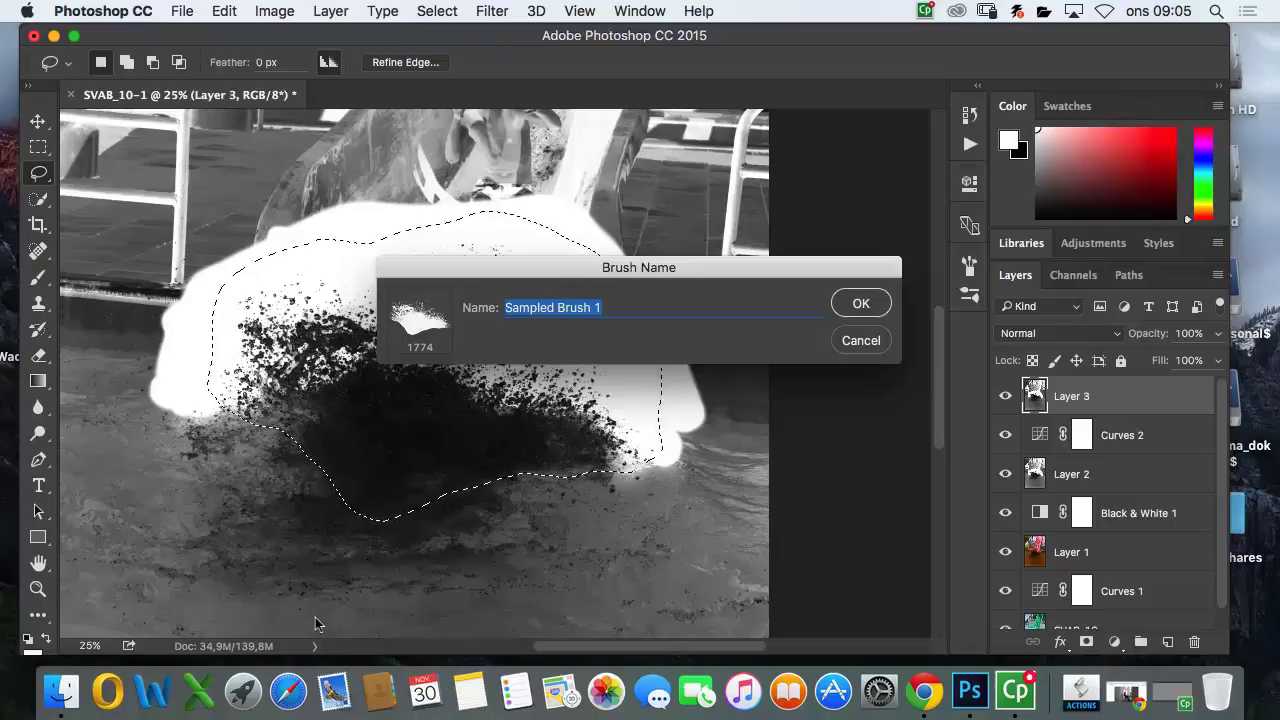
{"action": "type", "text": "vattenpensel"}
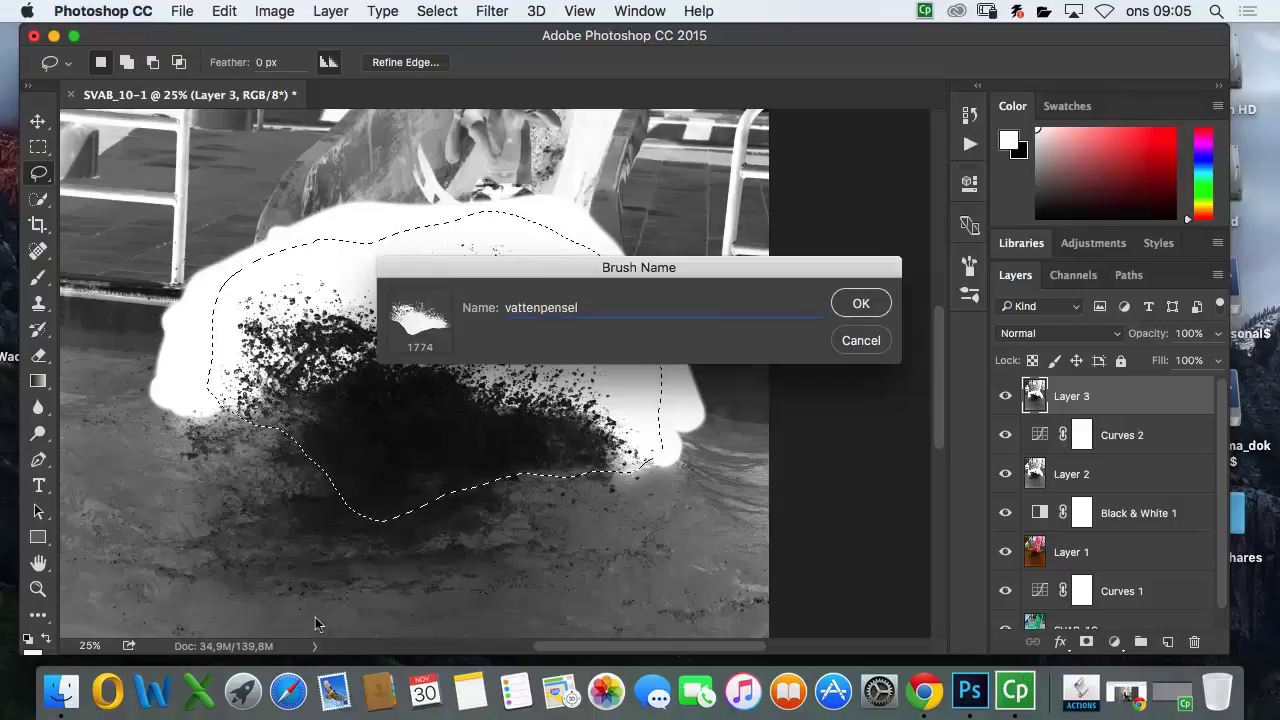
{"action": "key", "text": "Return"}
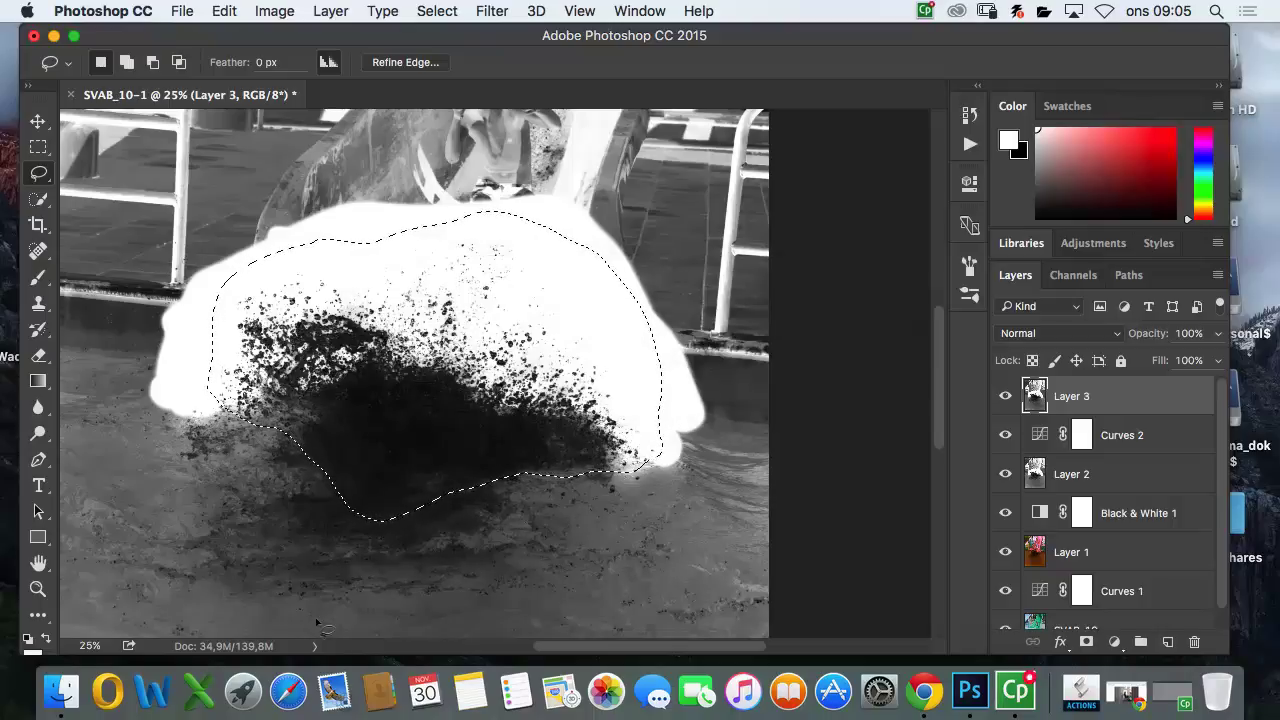
{"action": "key", "text": "ctrl+d"}
Step: Test the new 1774 px splash brush with two white stamps on the image and undo the second one
{"action": "key", "text": "b"}
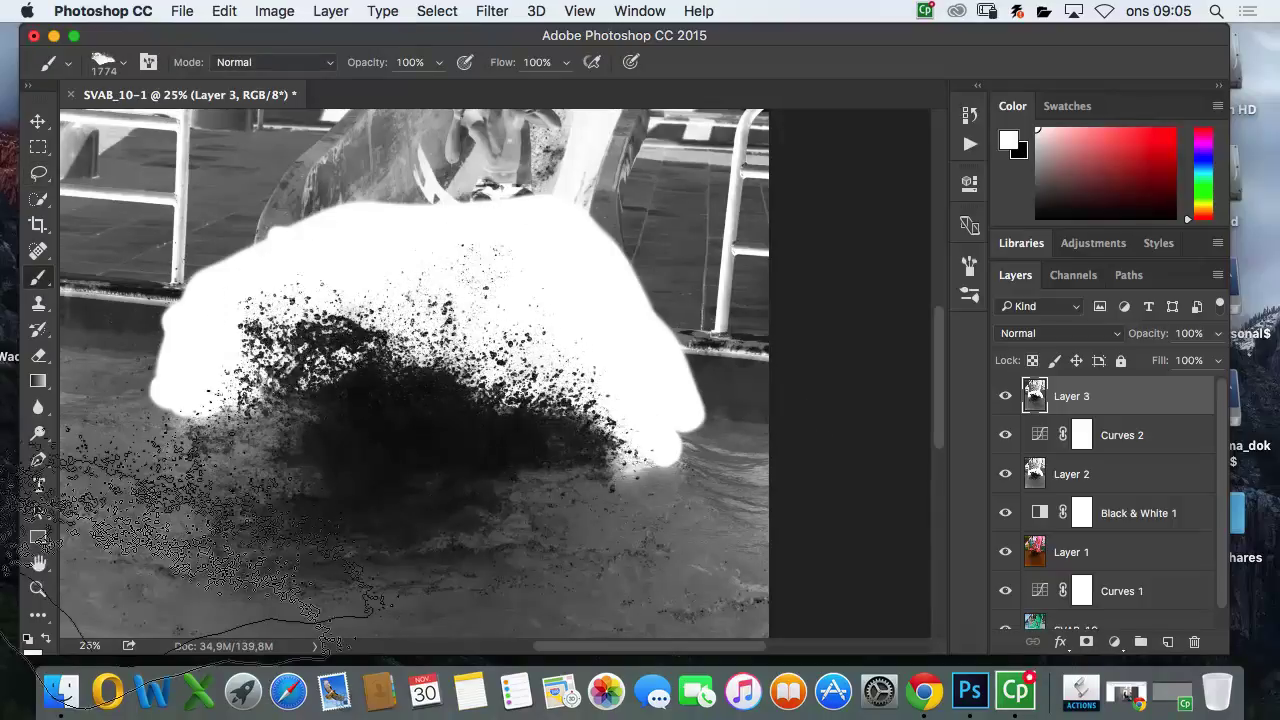
{"action": "left_click", "coordinate": [450, 300]}
{"action": "left_click", "coordinate": [409, 521]}
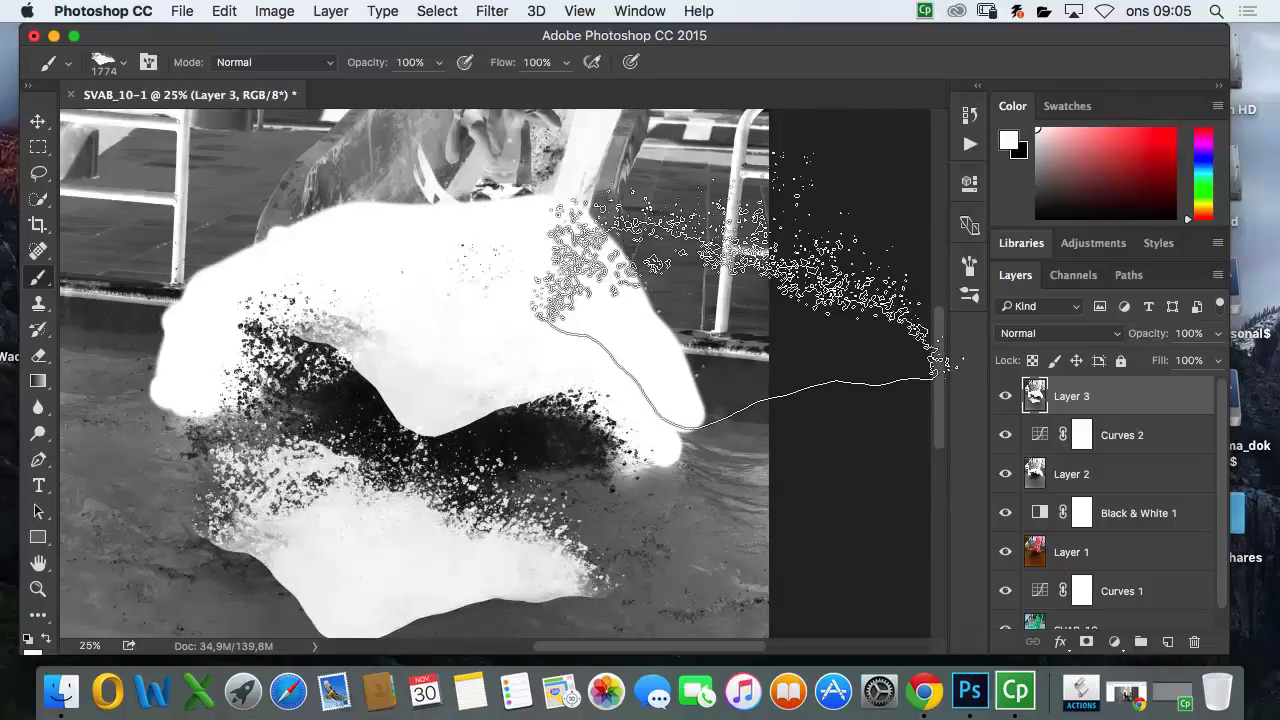
{"action": "key", "text": "ctrl+z"}
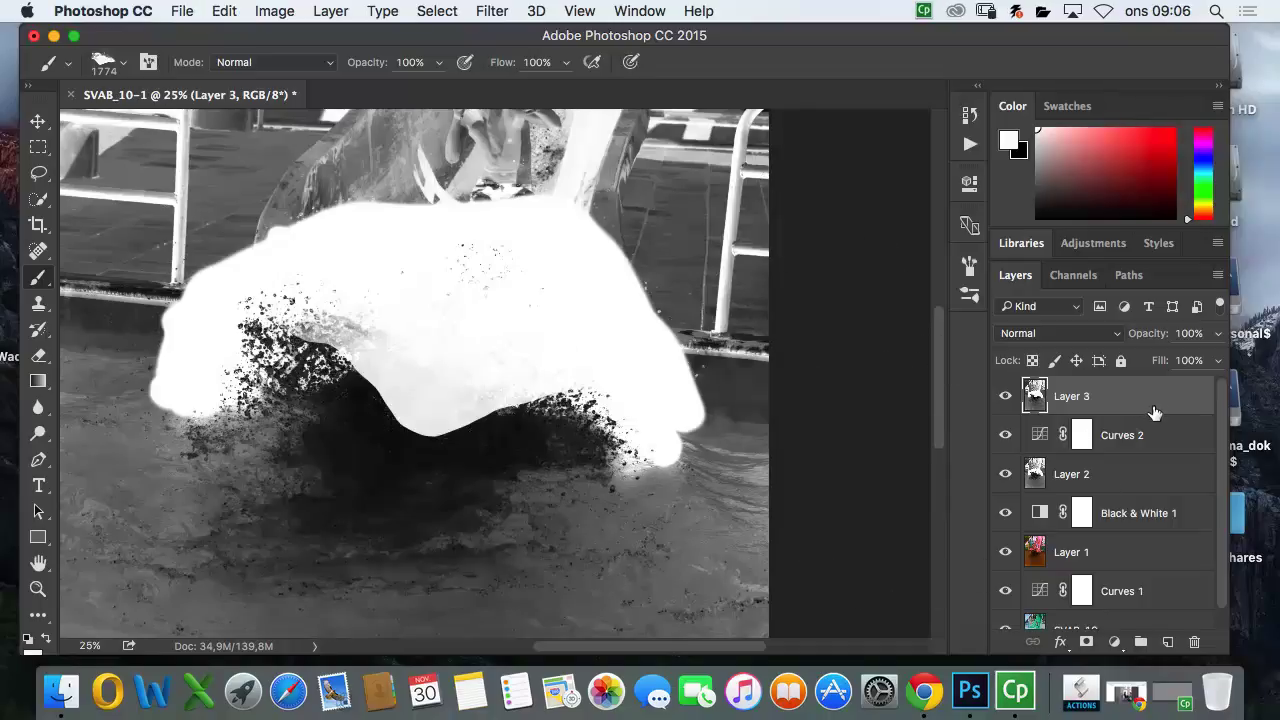
{"action": "left_click", "coordinate": [224, 10]}
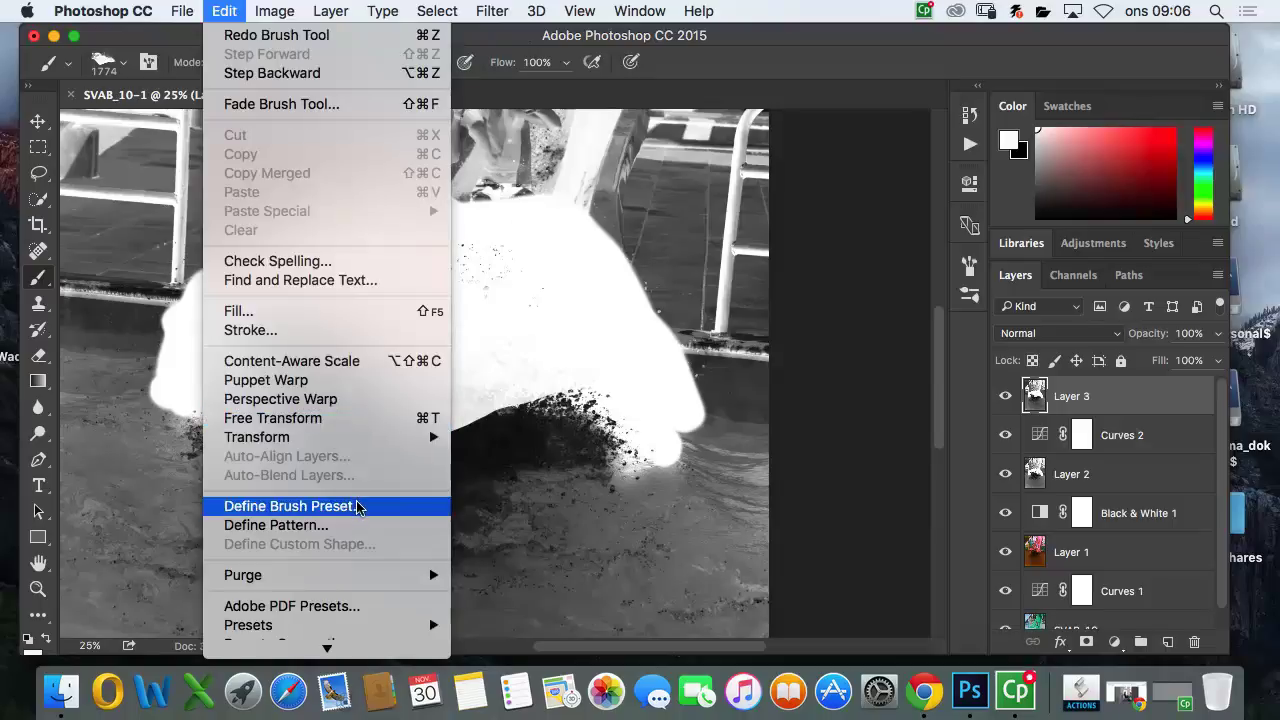
{"action": "left_click", "coordinate": [760, 52]}
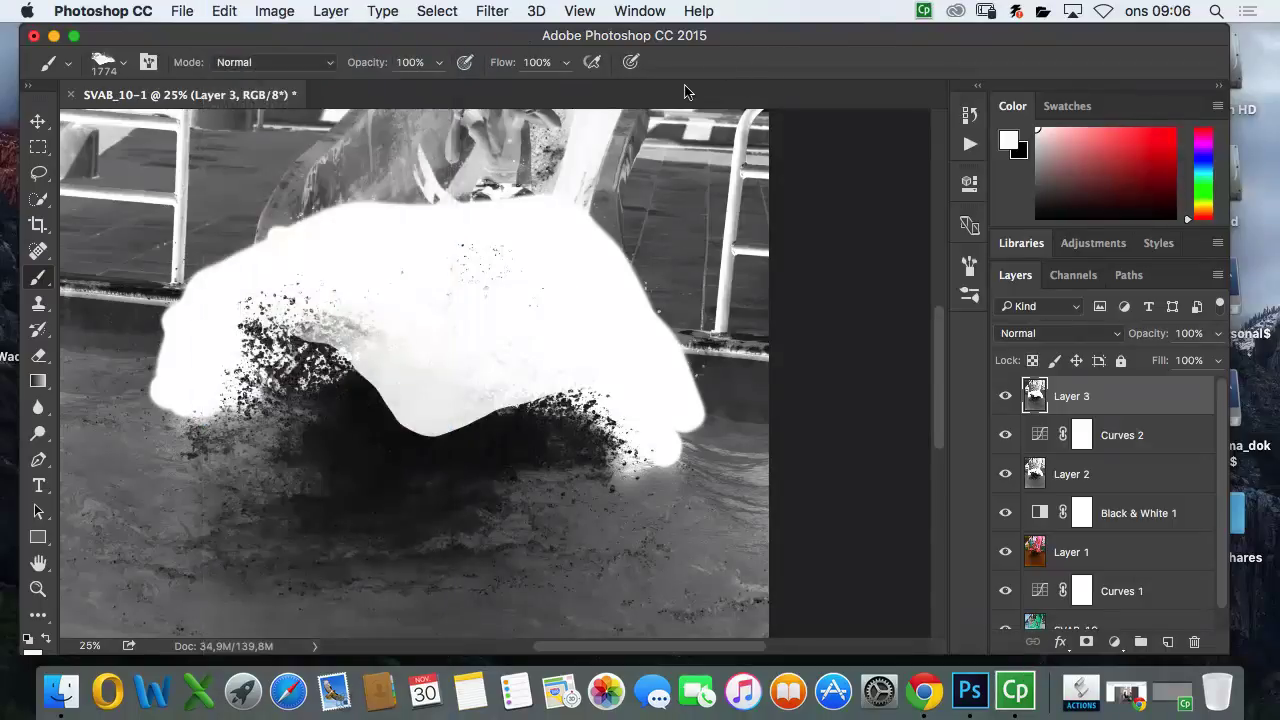
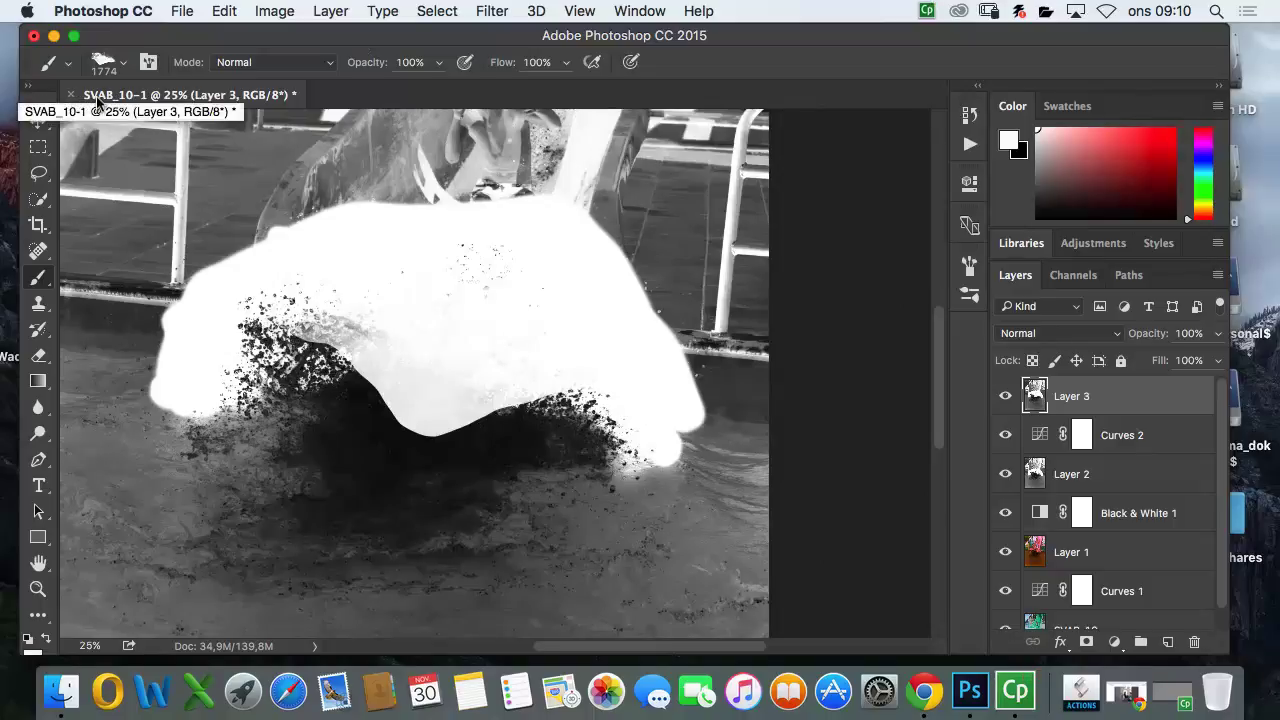
Step: Close the SVAB_10-1 document without saving its changes
{"action": "left_click", "coordinate": [70, 94]}
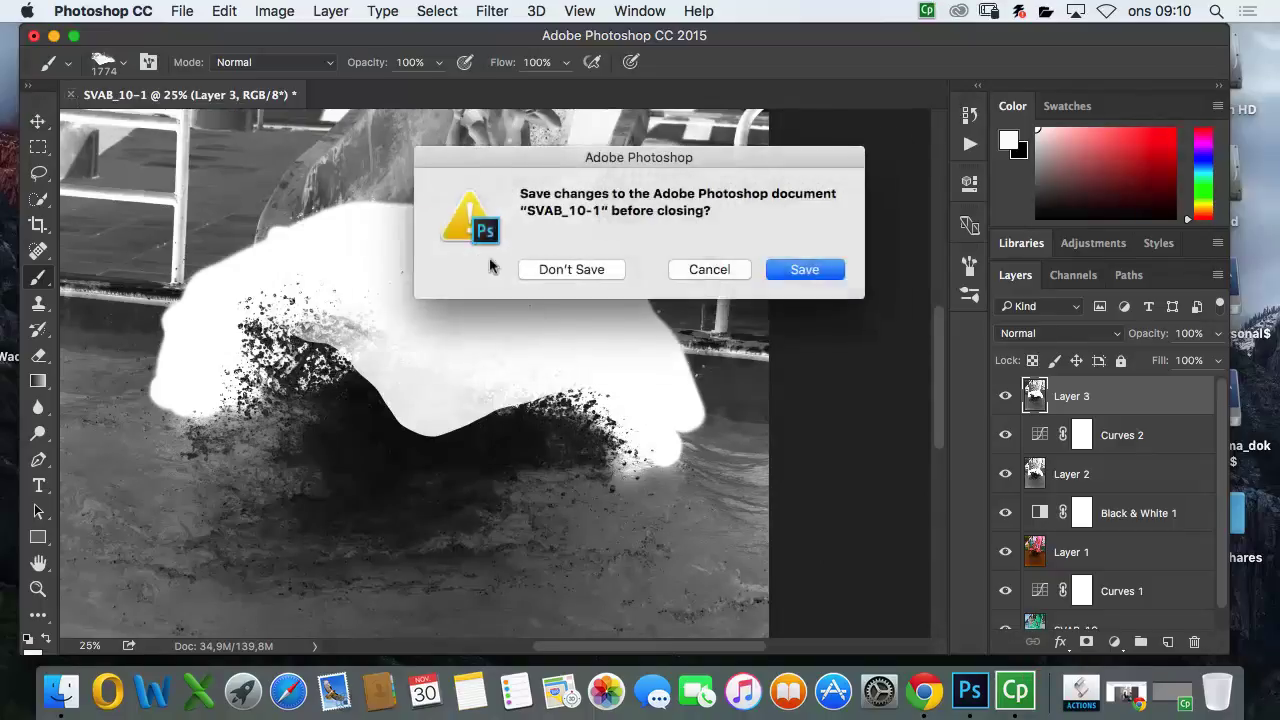
{"action": "left_click", "coordinate": [590, 270]}
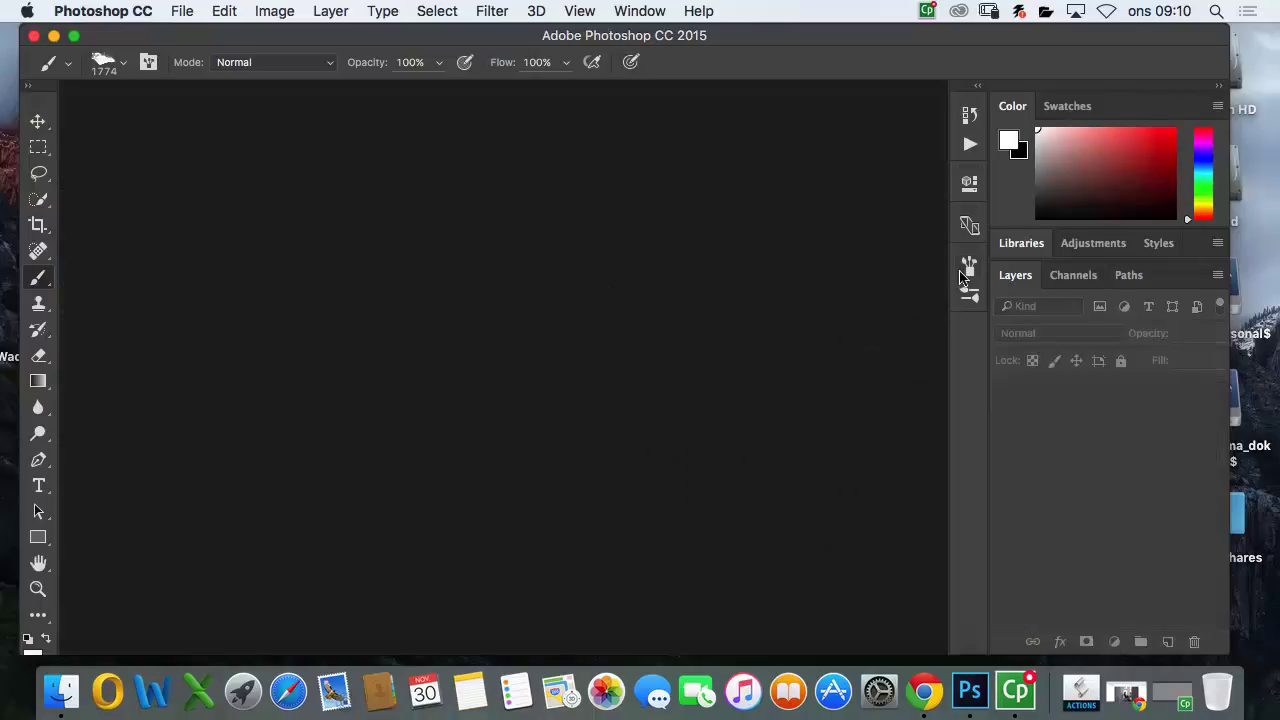
Step: Examine the brush presets down to the new splash brush, and the available options for saving brushes
{"action": "left_click", "coordinate": [968, 265]}
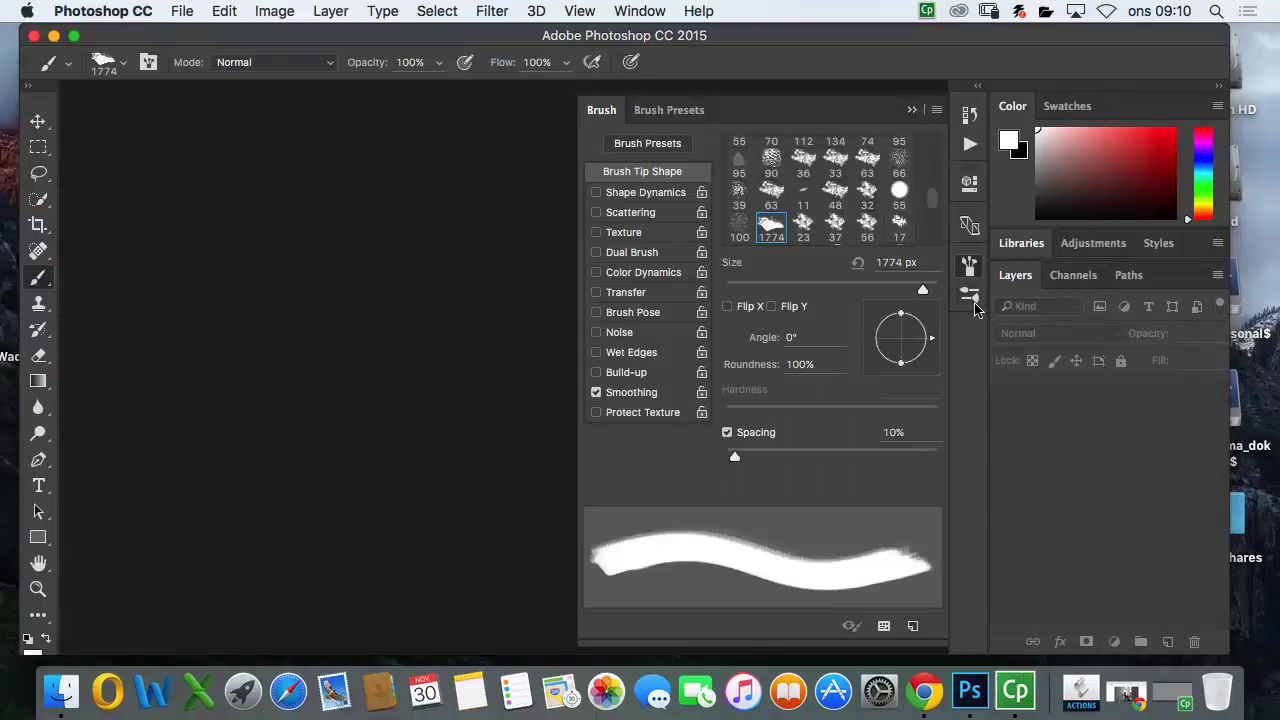
{"action": "left_click", "coordinate": [969, 294]}
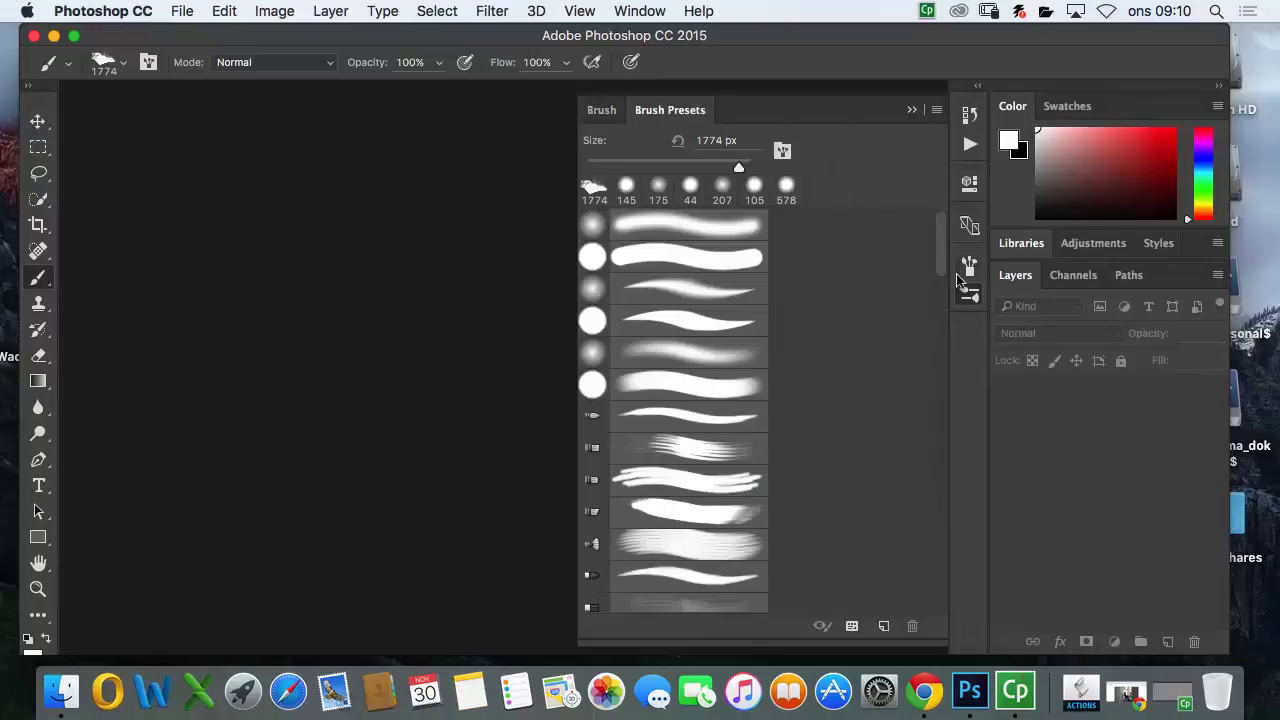
{"action": "scroll", "coordinate": [940, 278], "scroll_direction": "down", "scroll_amount": 2}
{"action": "mouse_move", "coordinate": [940, 278]}
{"action": "left_mouse_down"}
{"action": "mouse_move", "coordinate": [914, 557]}
{"action": "mouse_move", "coordinate": [938, 615]}
{"action": "left_mouse_up"}
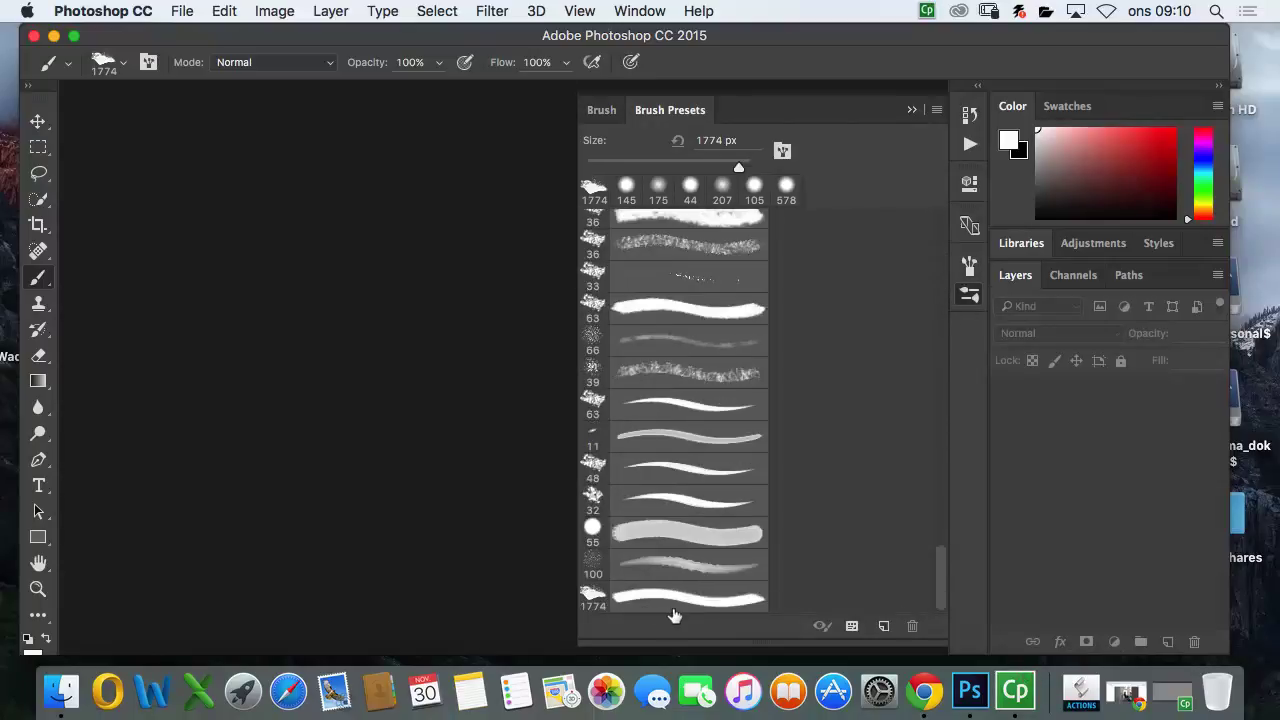
{"action": "left_click", "coordinate": [937, 110]}
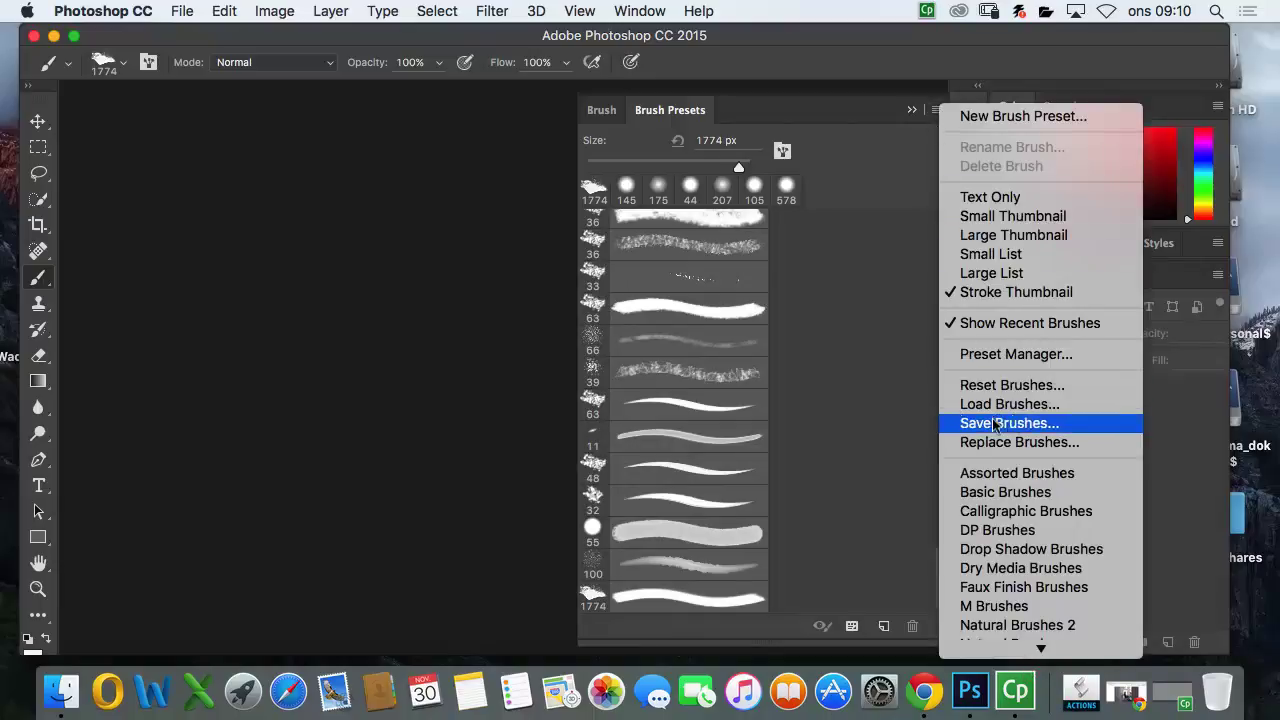
{"action": "left_click", "coordinate": [884, 208]}
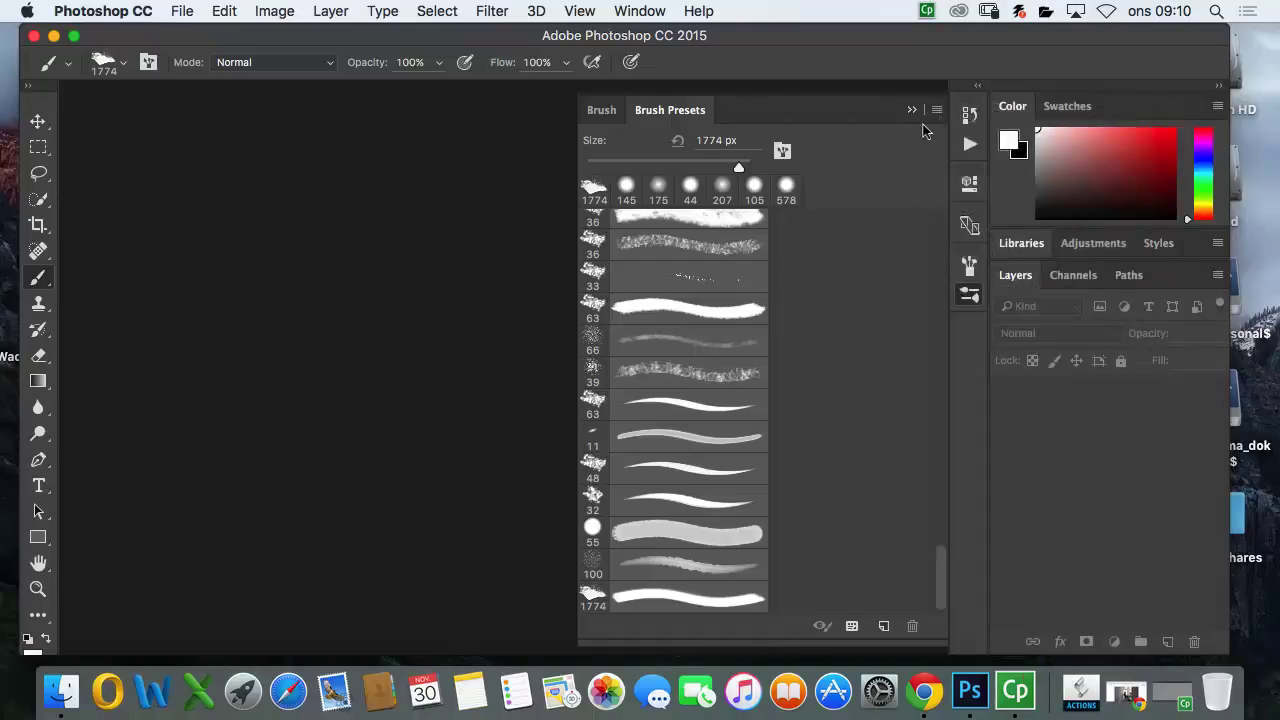
{"action": "left_click", "coordinate": [911, 110]}
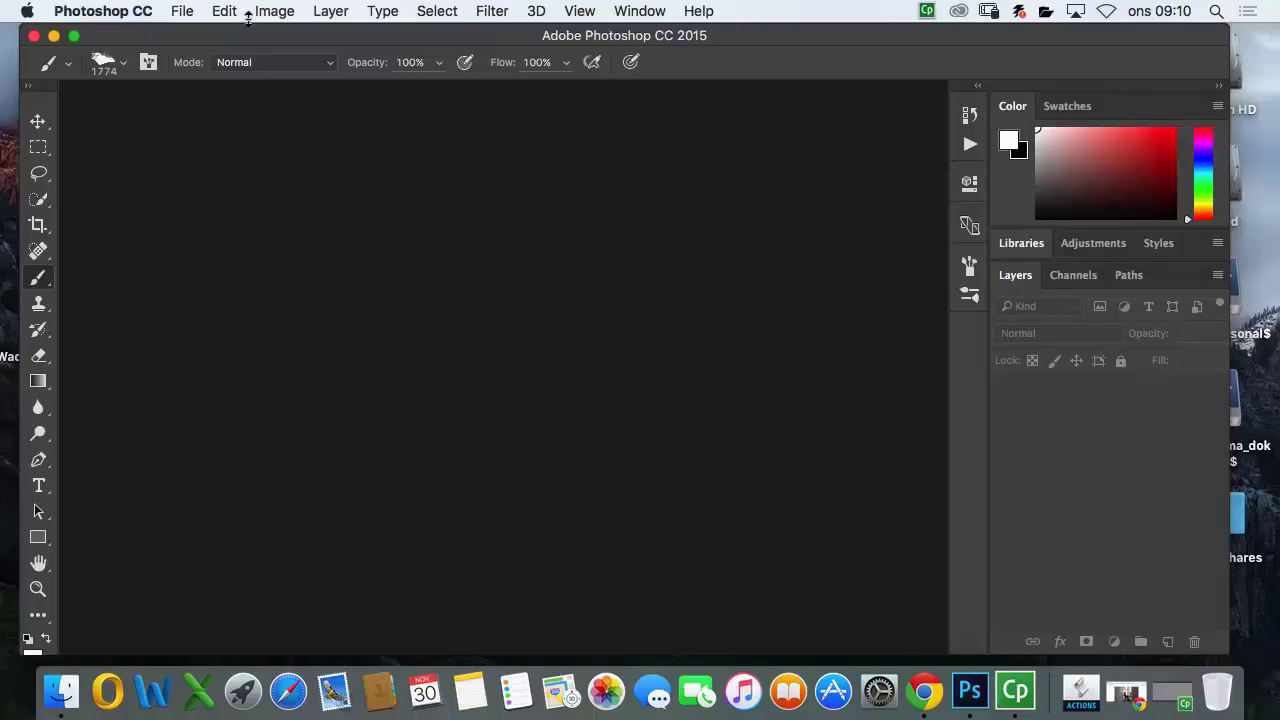
{"action": "left_click", "coordinate": [637, 14]}
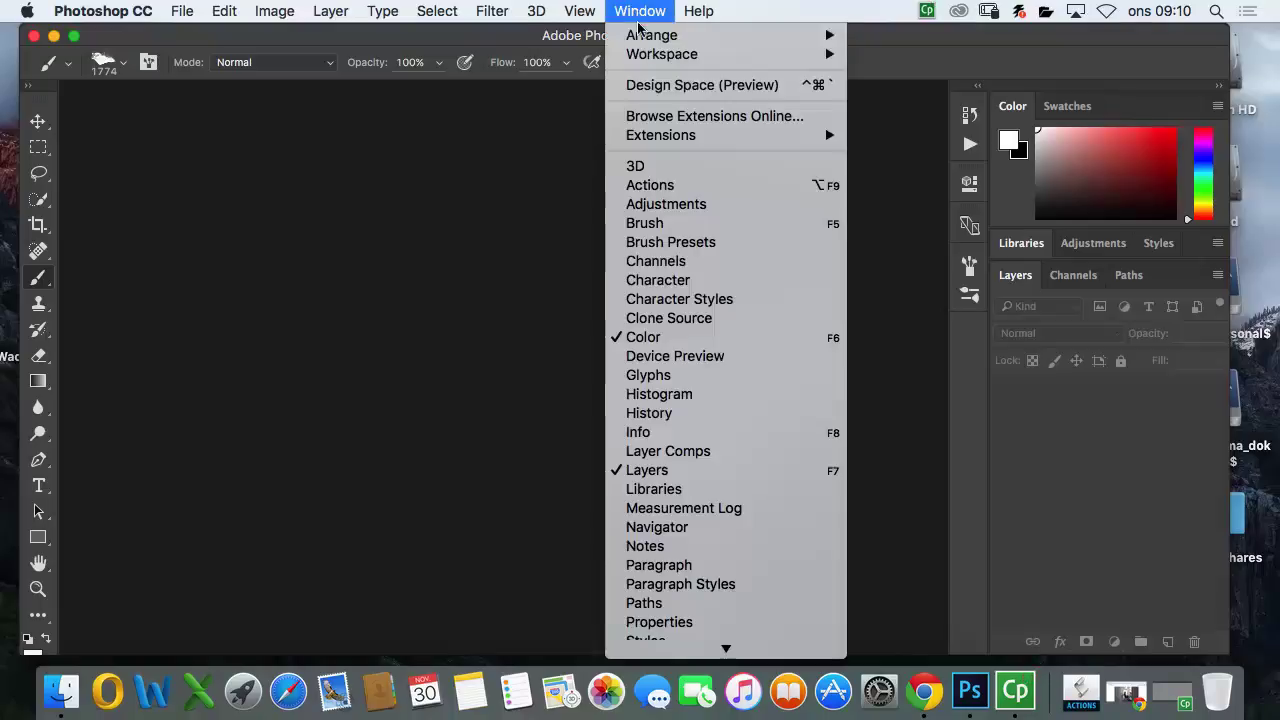
{"action": "left_click", "coordinate": [680, 242]}
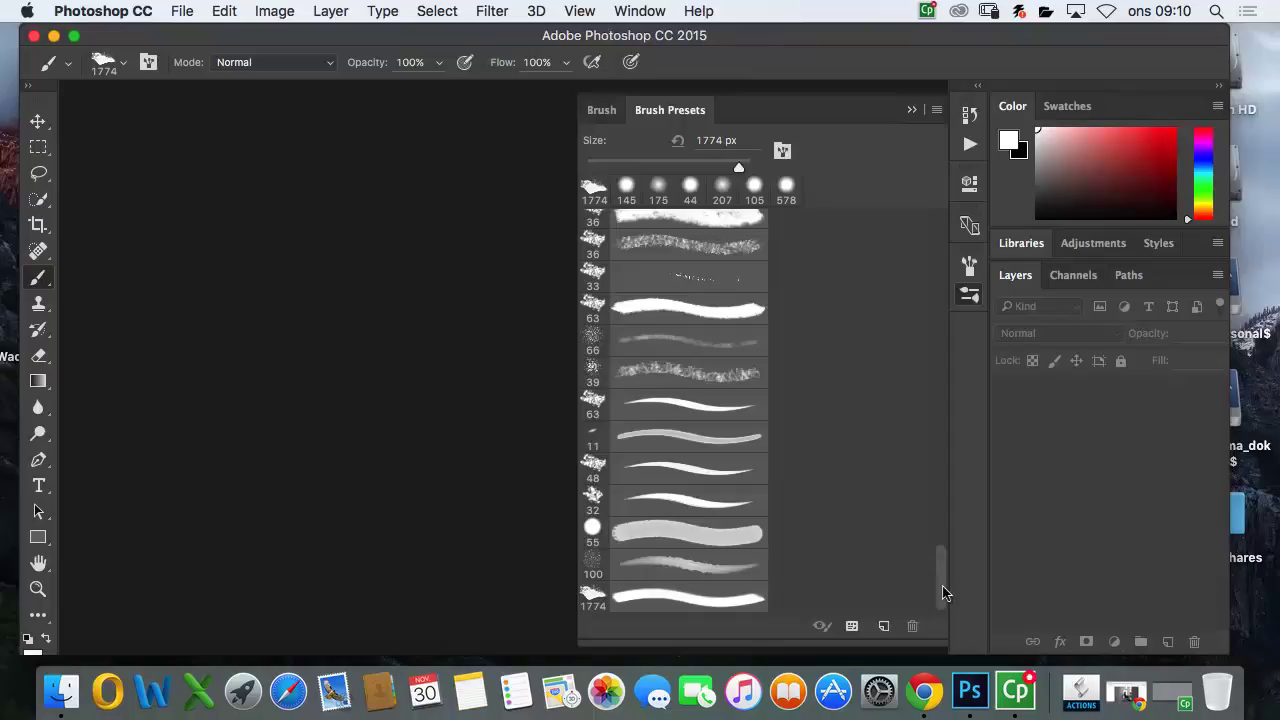
{"action": "left_click", "coordinate": [937, 110]}
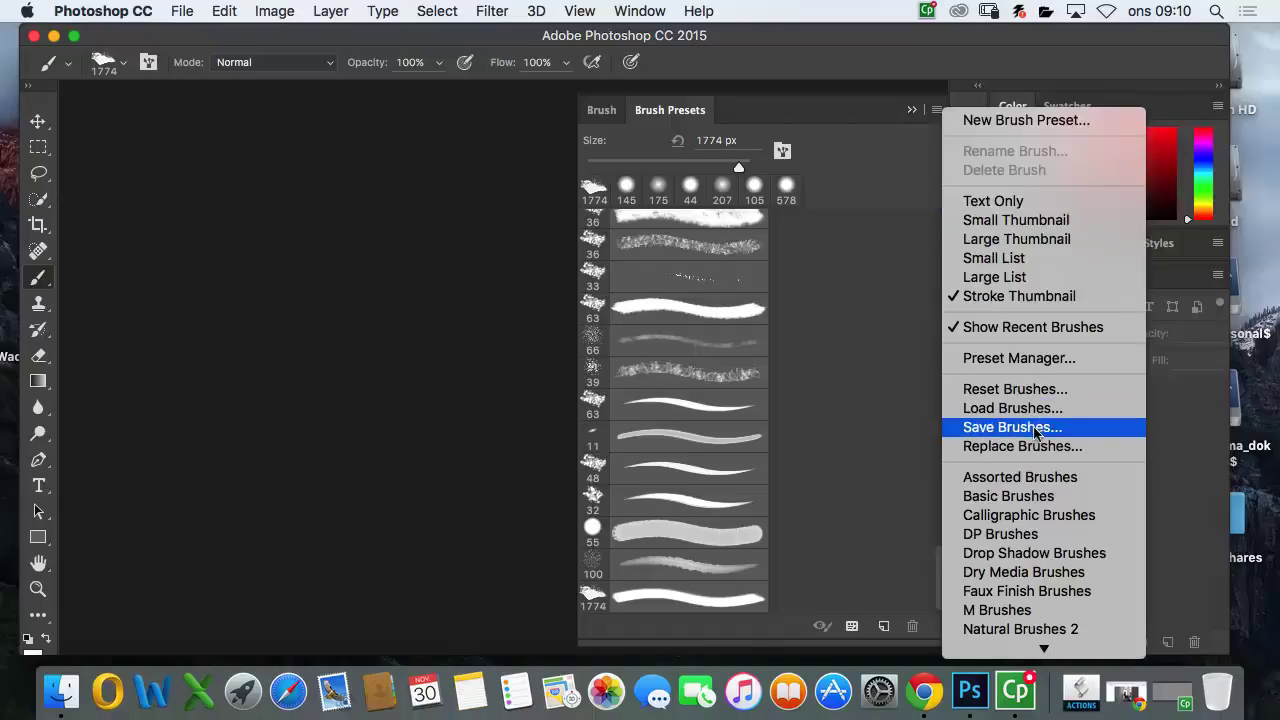
{"action": "left_click", "coordinate": [486, 291]}
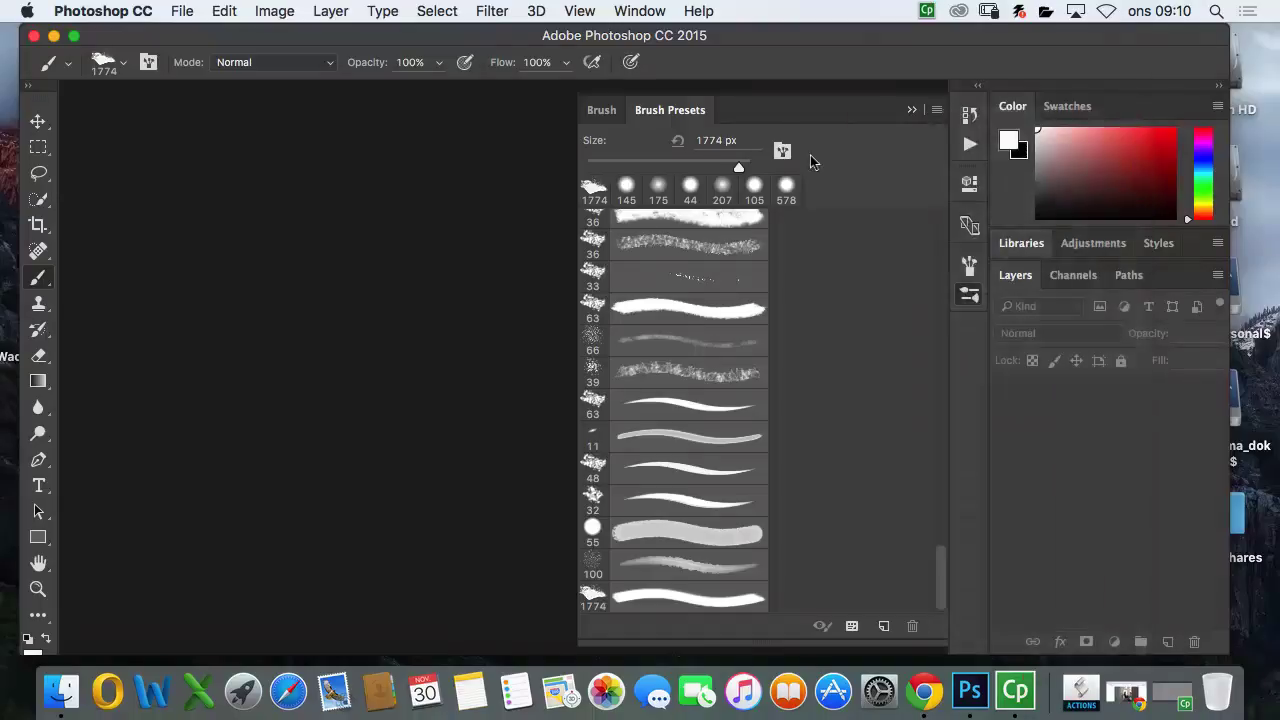
{"action": "left_click", "coordinate": [913, 110]}
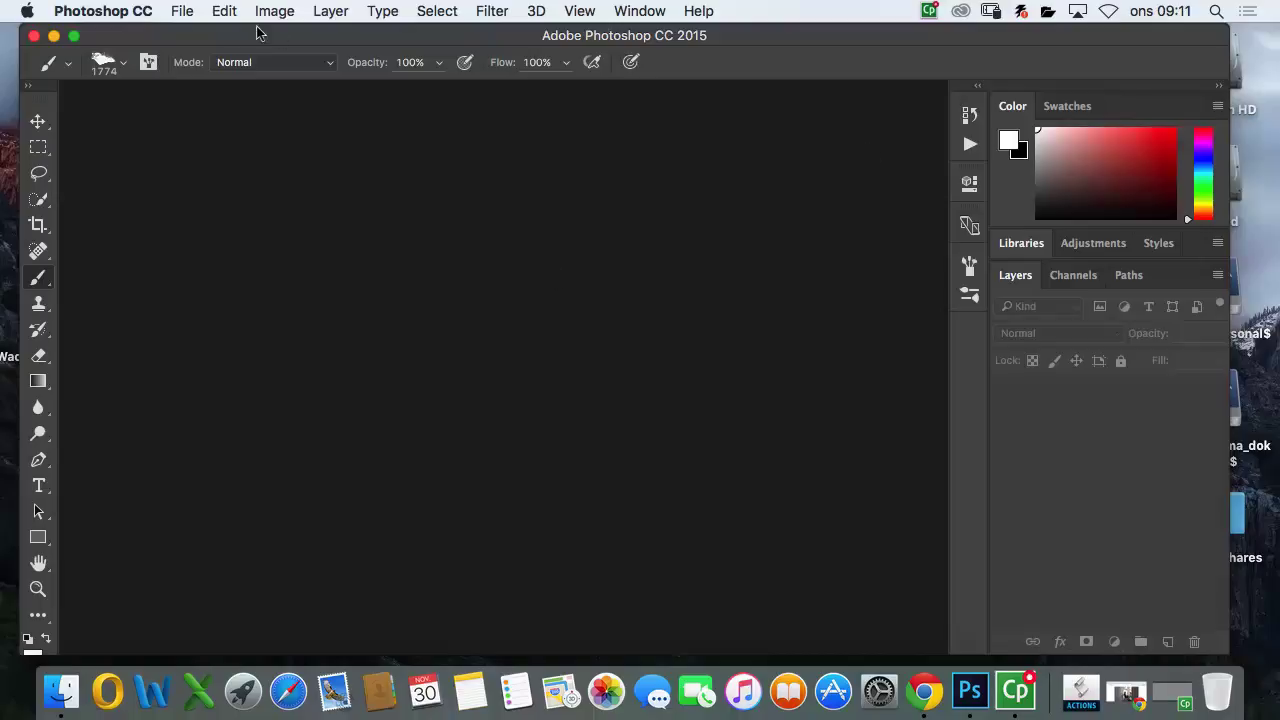
Step: Create a new document named ramlosa in International Paper size A3, 297 × 420 mm, 300 pixels/inch, RGB, with a white background
{"action": "left_click", "coordinate": [182, 12]}
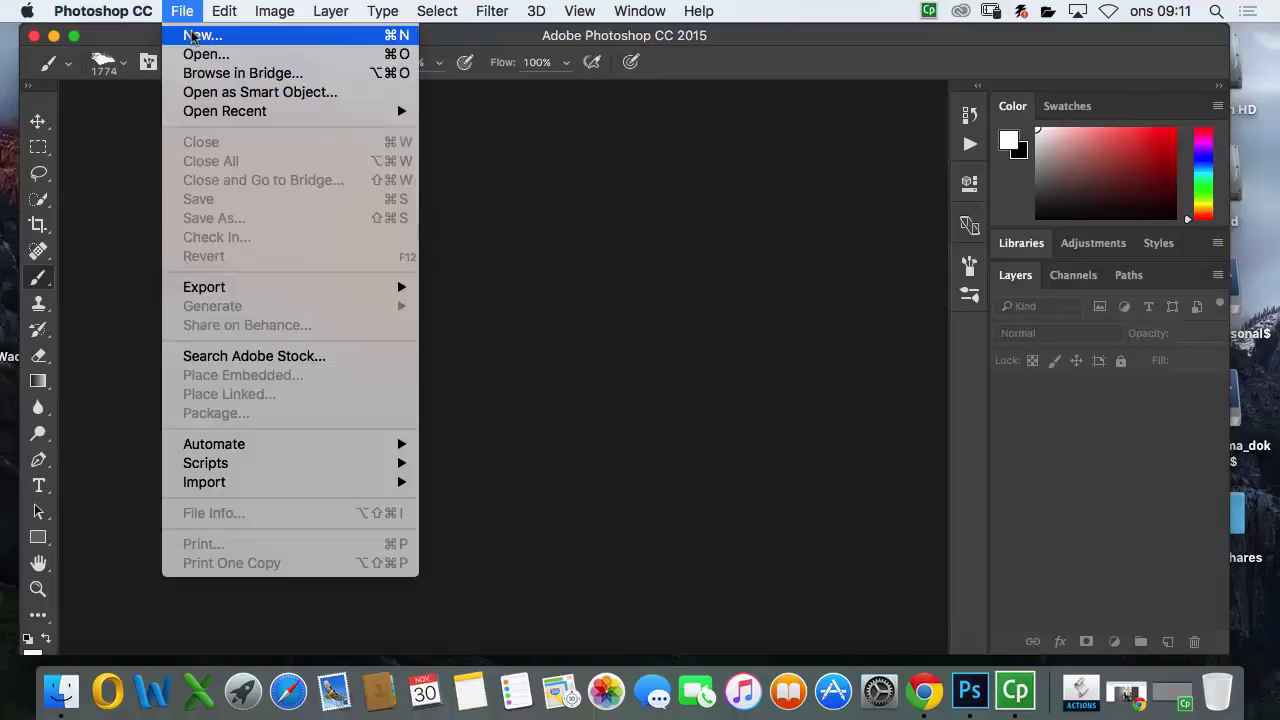
{"action": "left_click", "coordinate": [198, 37]}
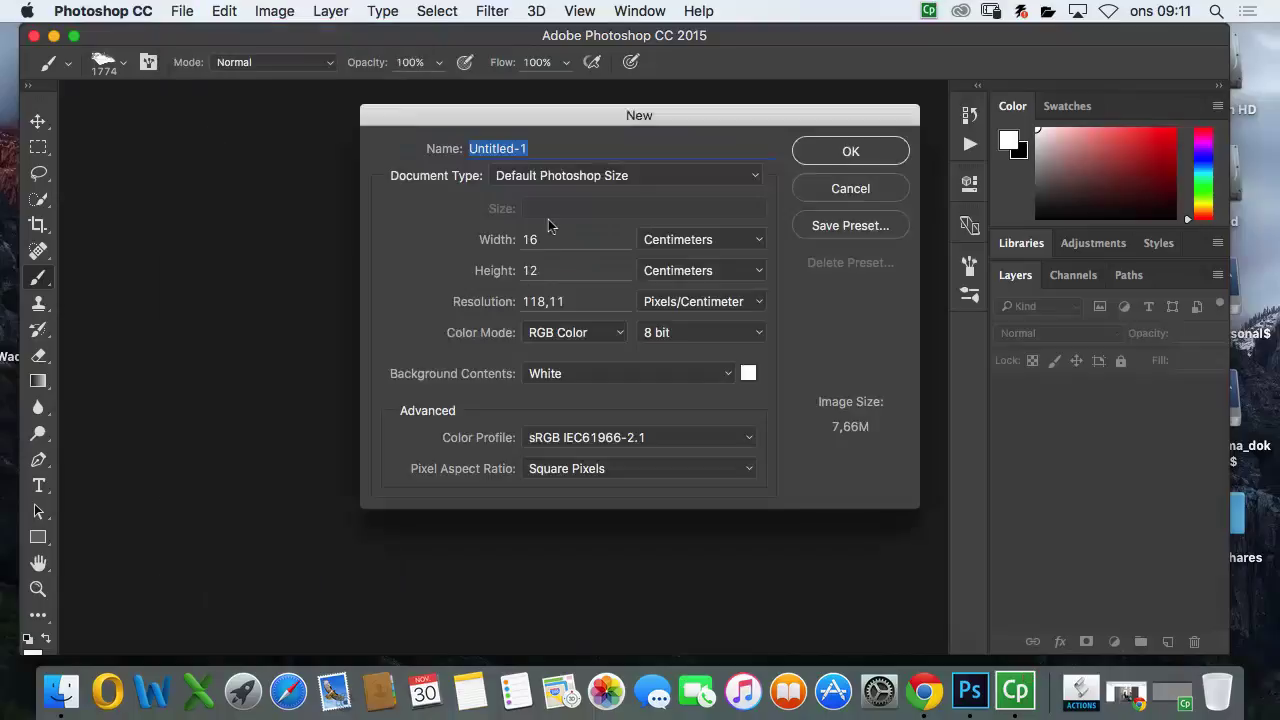
{"action": "type", "text": "ramlosa"}
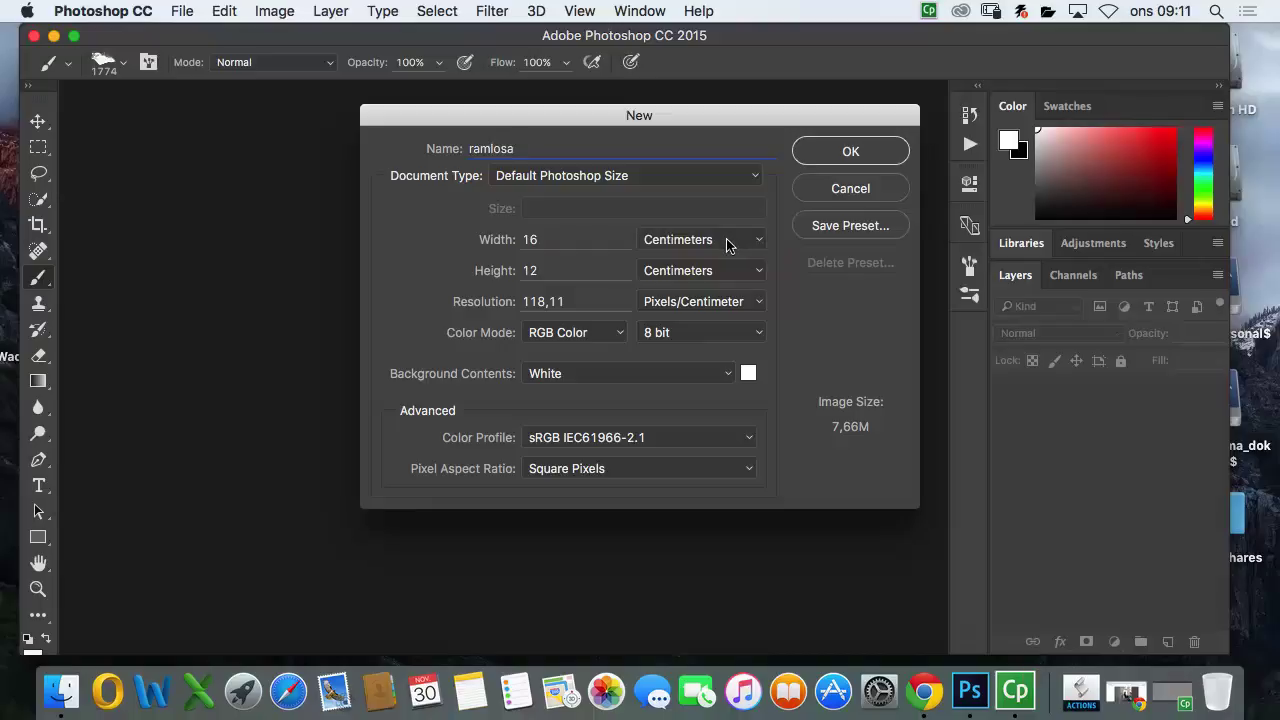
{"action": "left_click", "coordinate": [697, 185]}
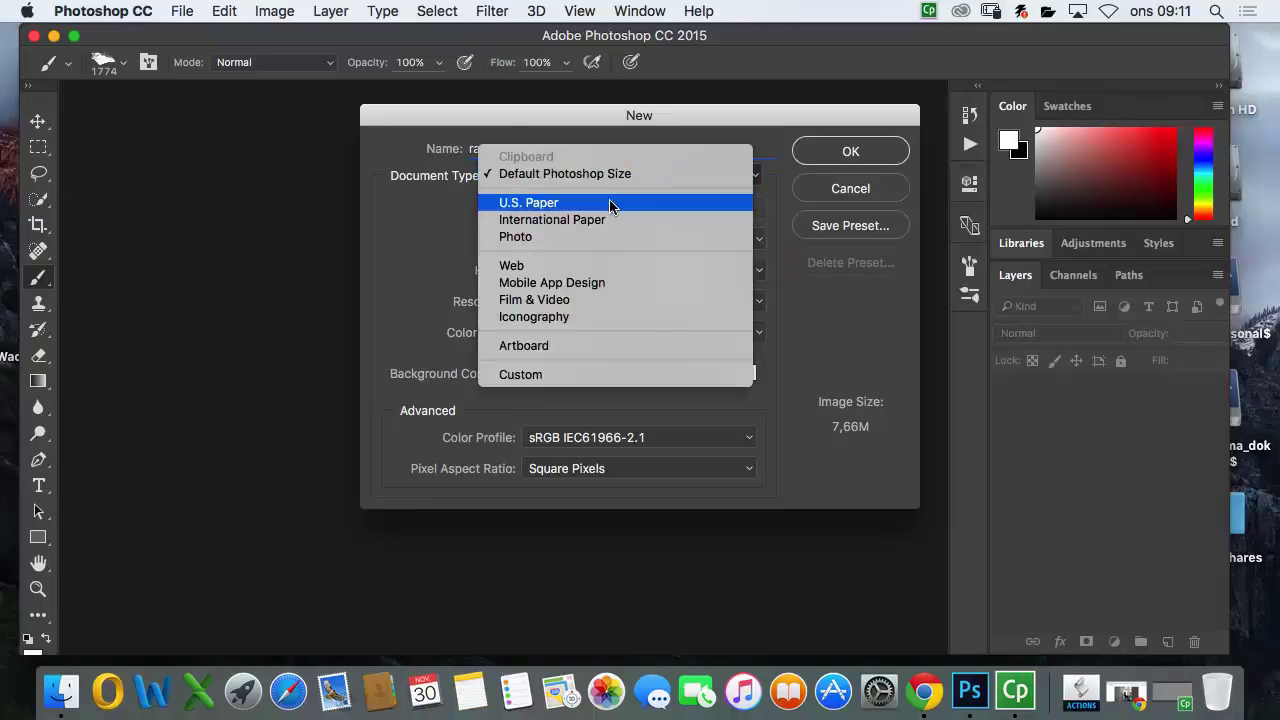
{"action": "left_click", "coordinate": [636, 220]}
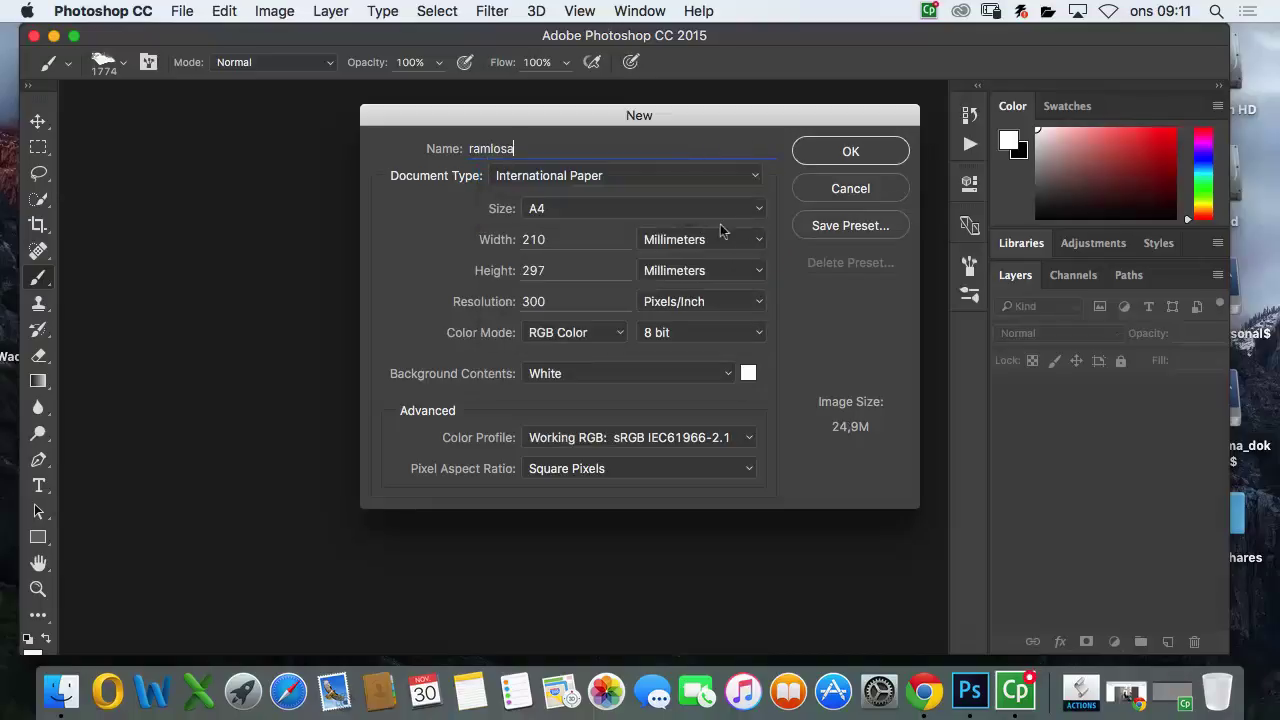
{"action": "left_click", "coordinate": [700, 208]}
{"action": "left_click", "coordinate": [645, 257]}
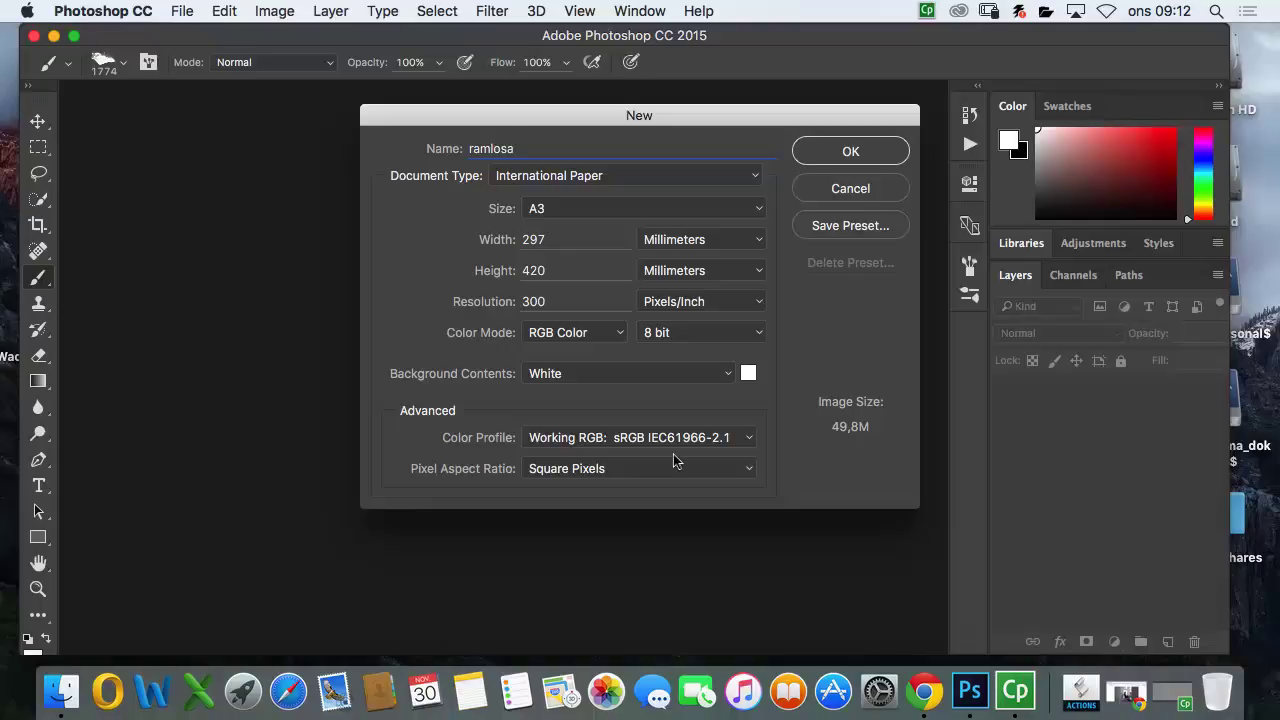
{"action": "left_click", "coordinate": [870, 152]}
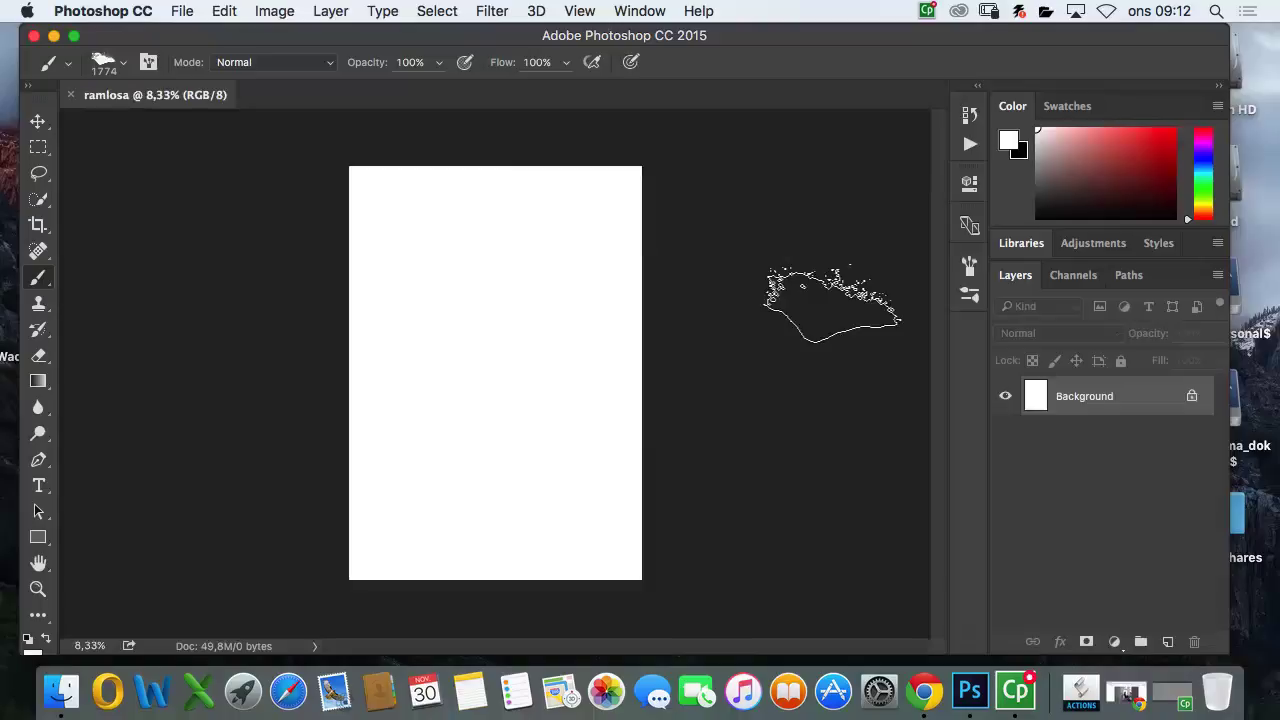
Step: Add a Solid Color fill layer above the background in bright blue #386af7
{"action": "left_click", "coordinate": [1115, 641]}
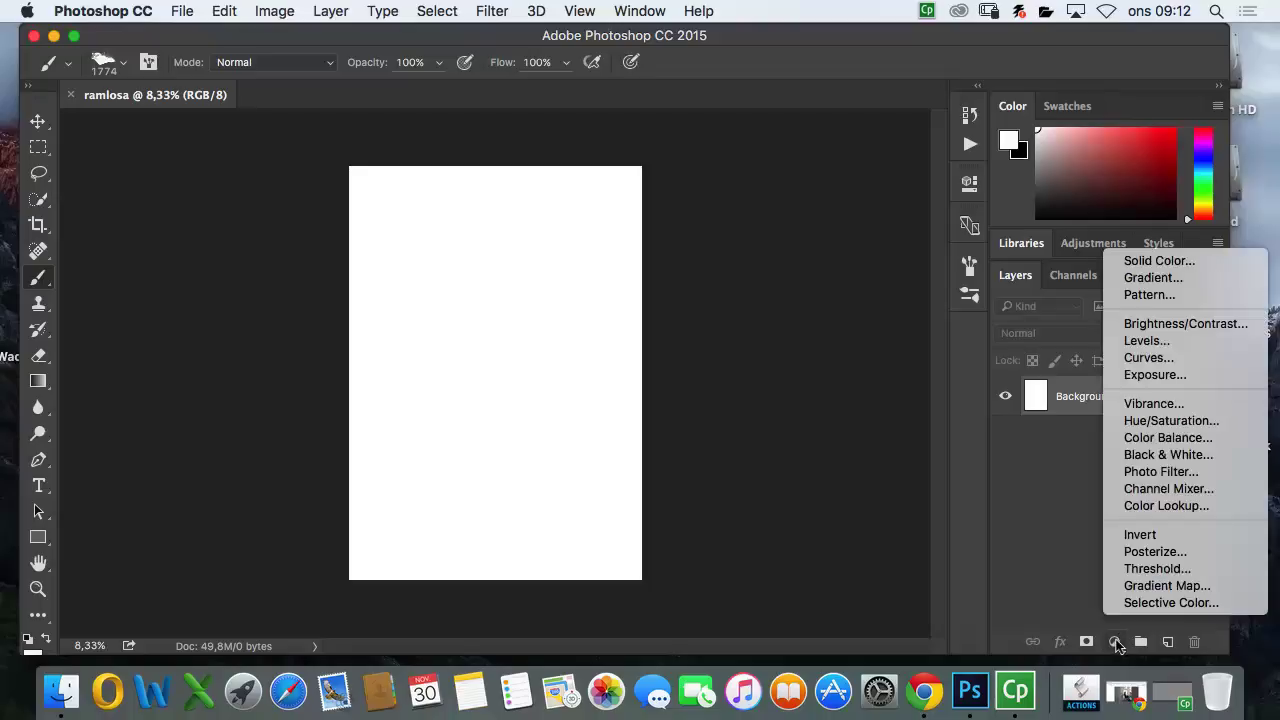
{"action": "left_click", "coordinate": [1204, 260]}
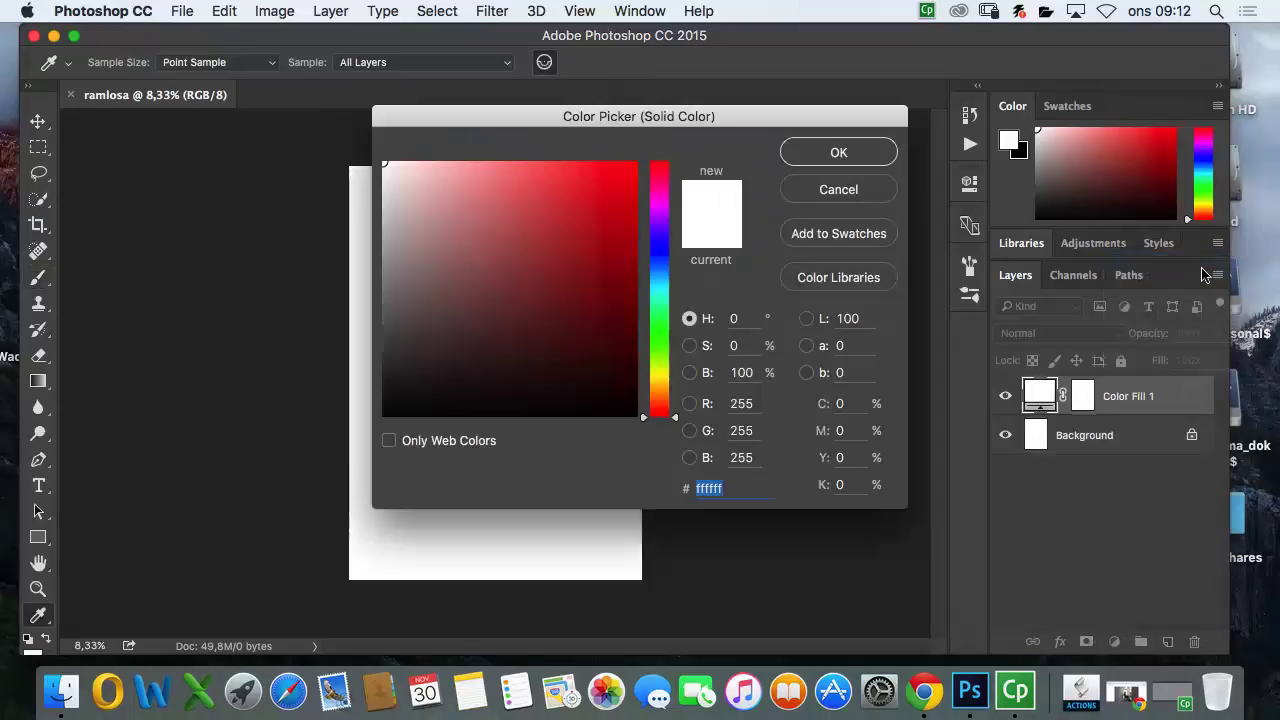
{"action": "left_click", "coordinate": [668, 253]}
{"action": "left_click", "coordinate": [670, 265]}
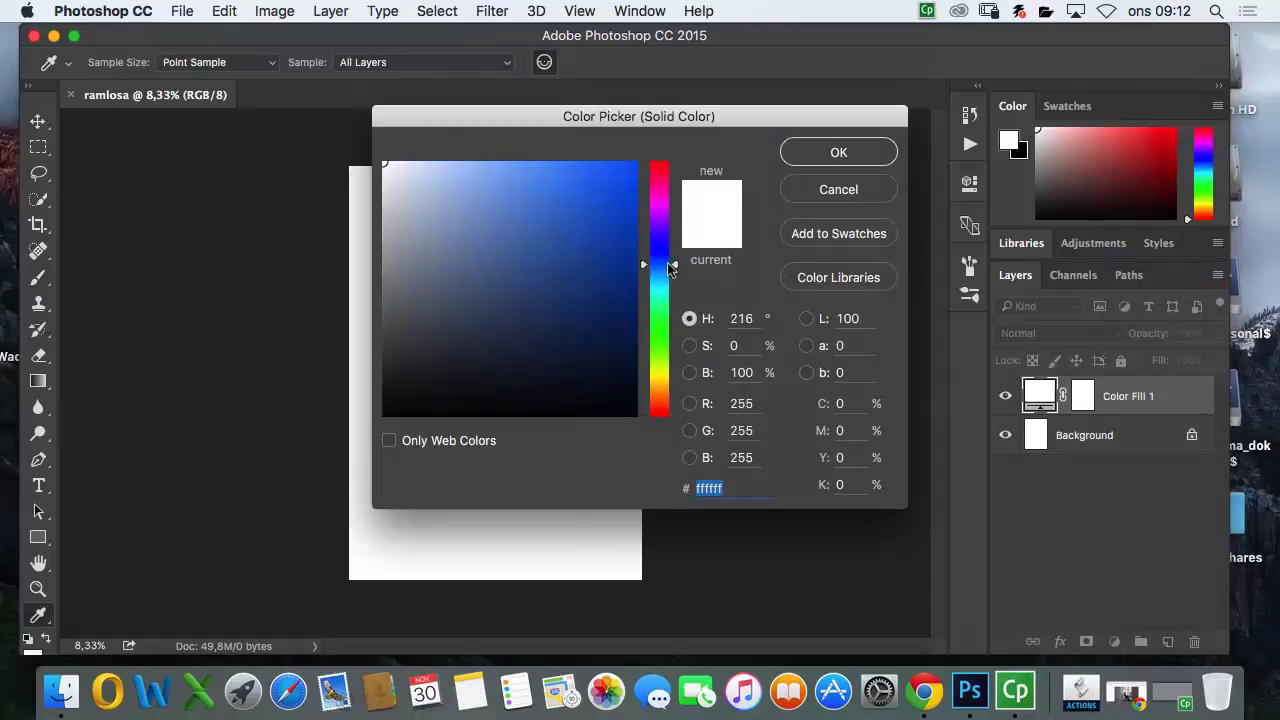
{"action": "left_click", "coordinate": [566, 197]}
{"action": "left_click", "coordinate": [662, 272]}
{"action": "left_click", "coordinate": [662, 275]}
{"action": "left_click_drag", "start_coordinate": [662, 275], "coordinate": [662, 267]}
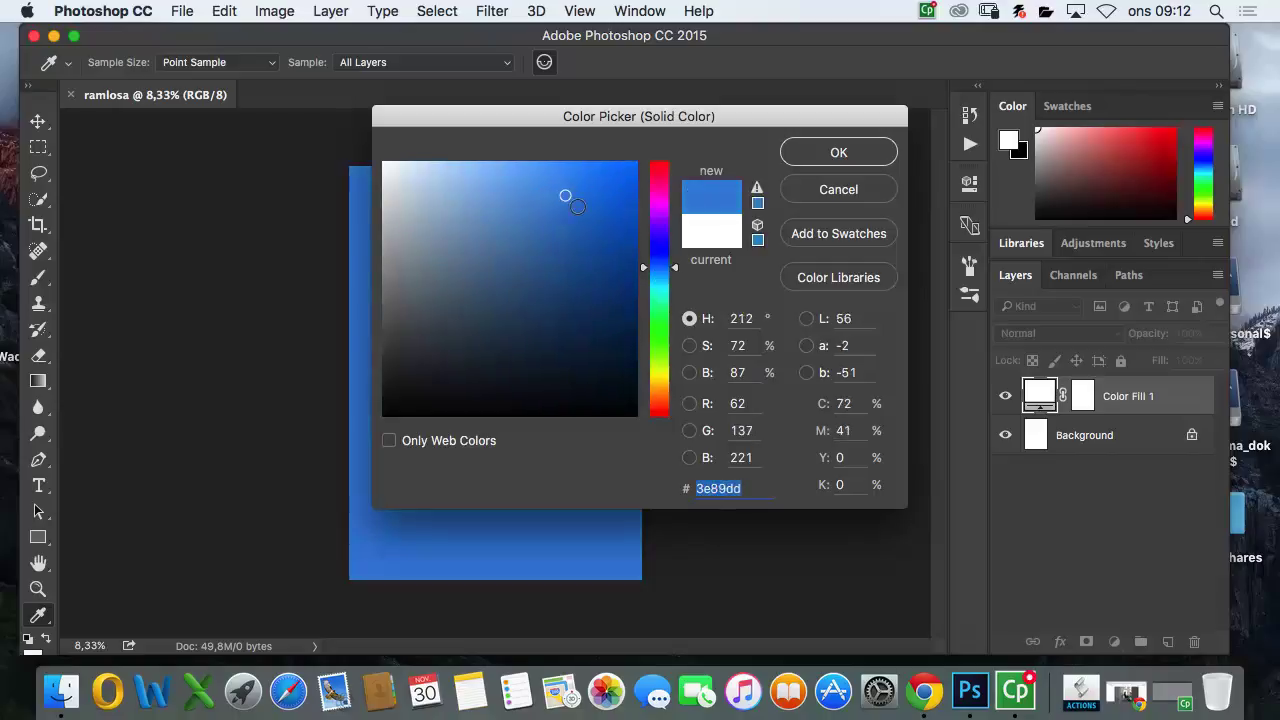
{"action": "left_click", "coordinate": [662, 280]}
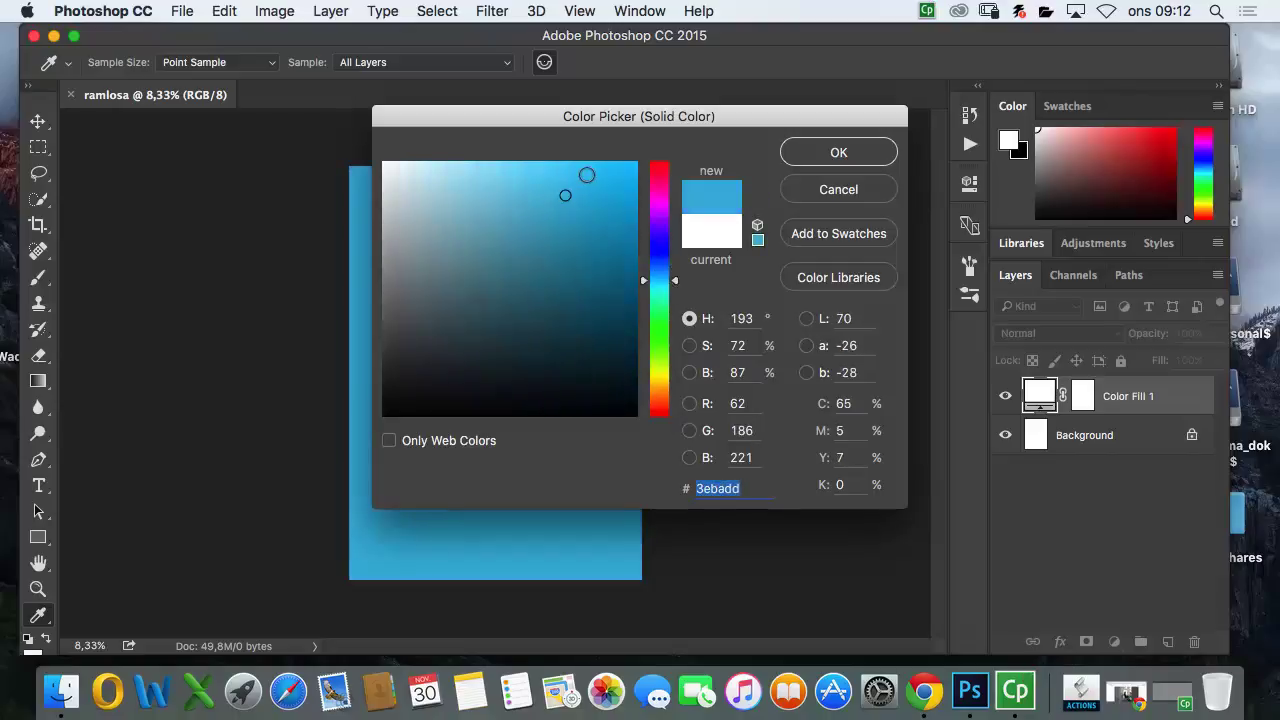
{"action": "left_click", "coordinate": [661, 263]}
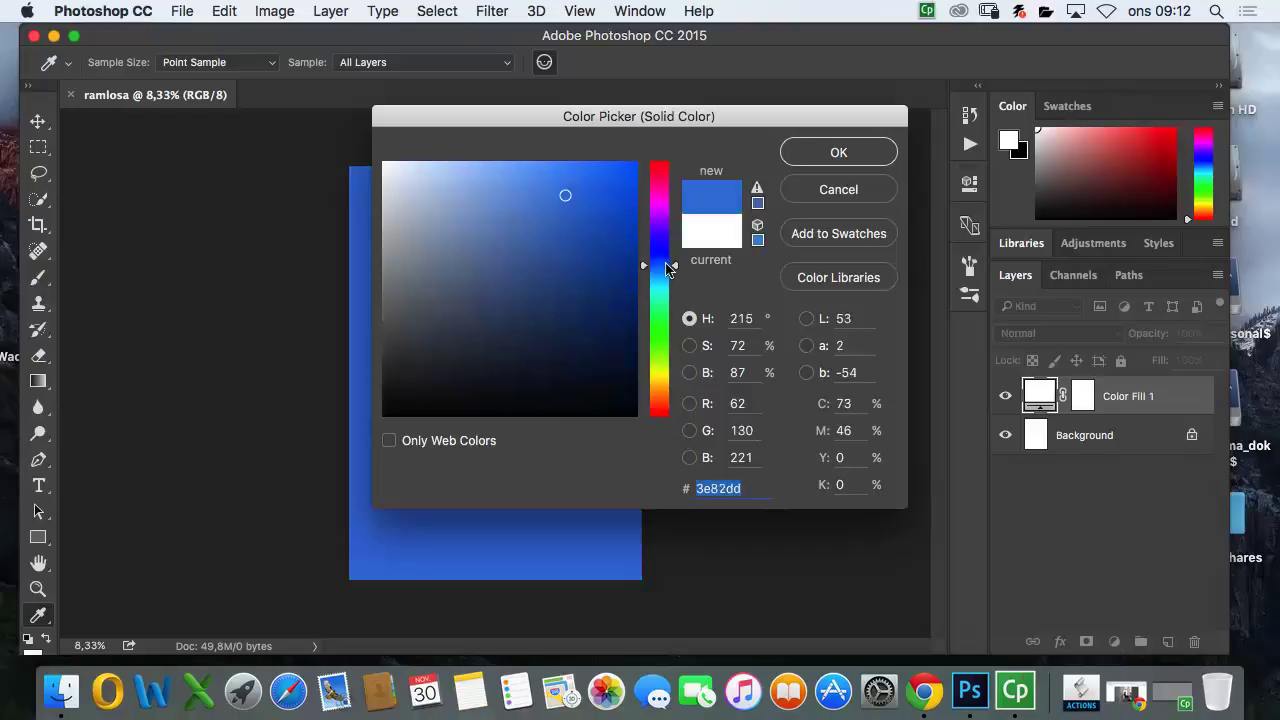
{"action": "left_click", "coordinate": [670, 257]}
{"action": "left_click_drag", "start_coordinate": [670, 260], "coordinate": [664, 262]}
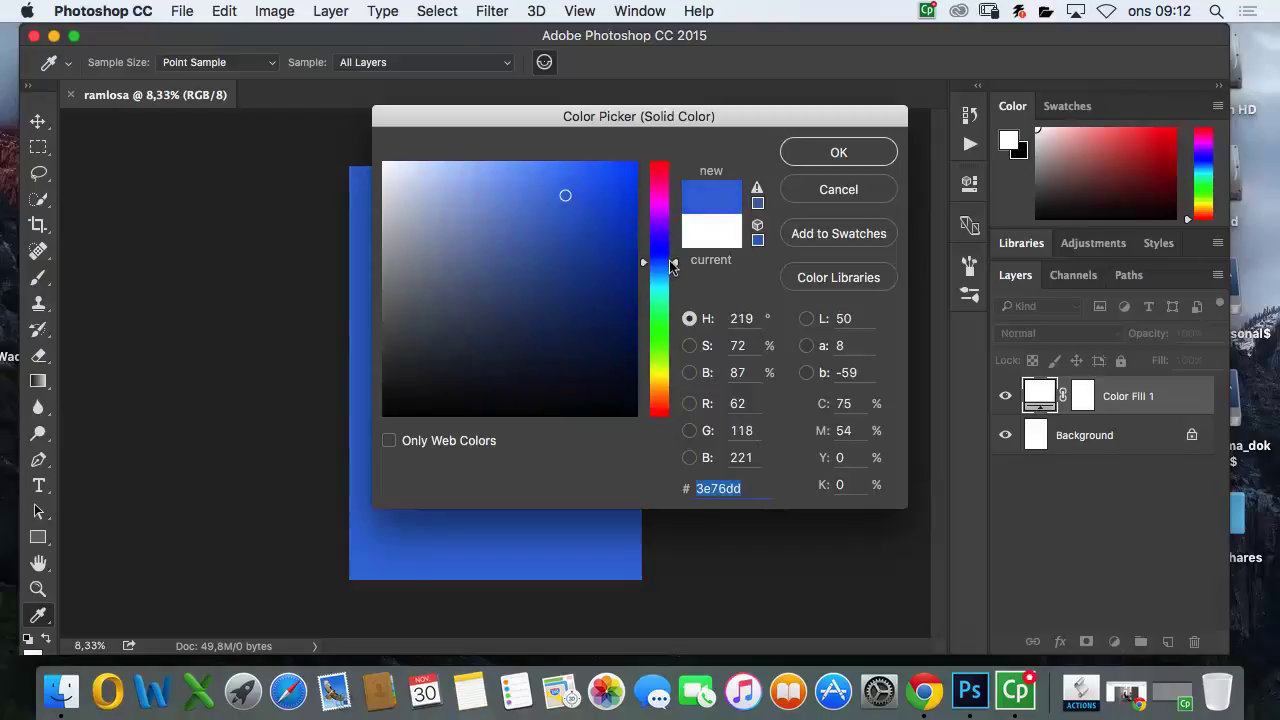
{"action": "left_click", "coordinate": [580, 171]}
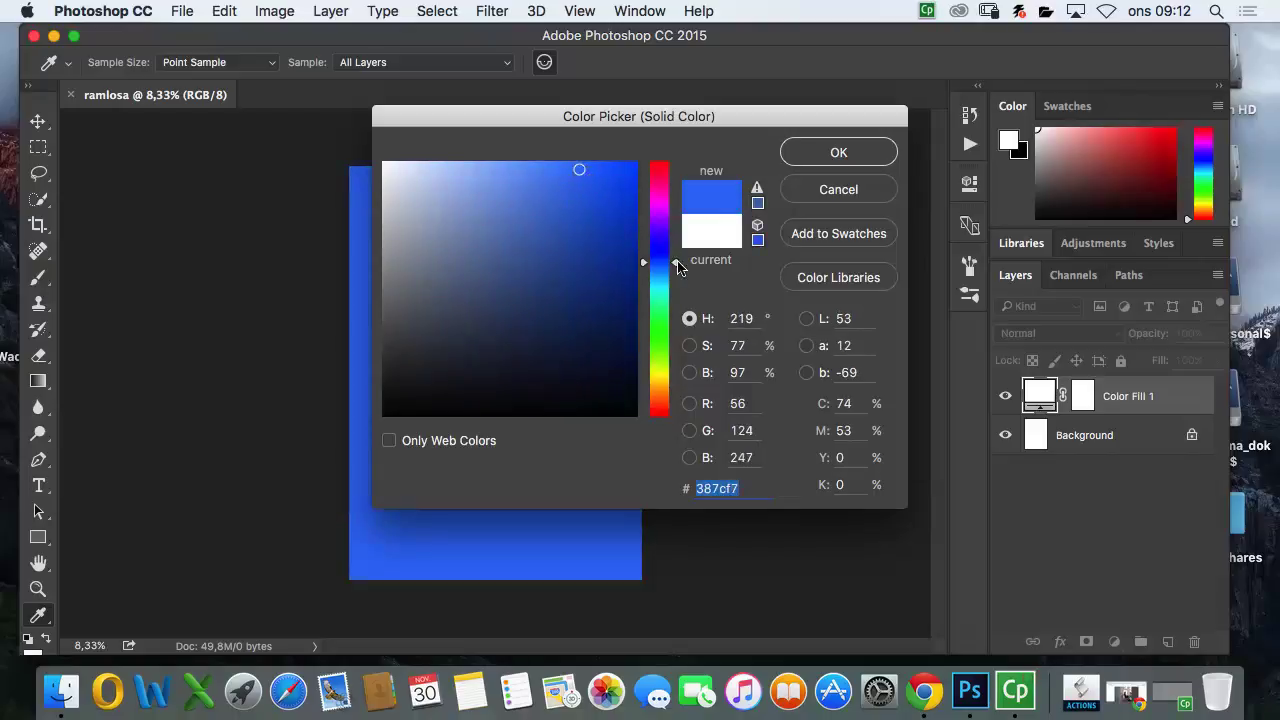
{"action": "left_click_drag", "start_coordinate": [672, 262], "coordinate": [677, 263]}
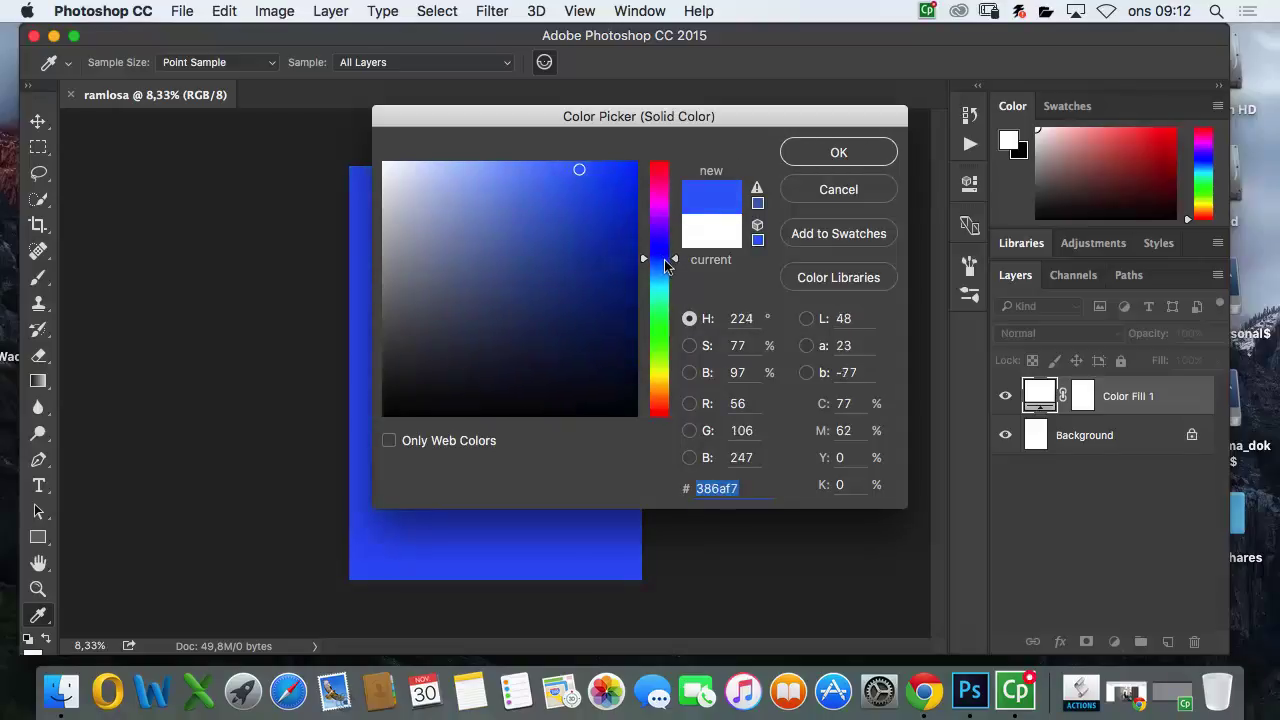
{"action": "left_click", "coordinate": [838, 152]}
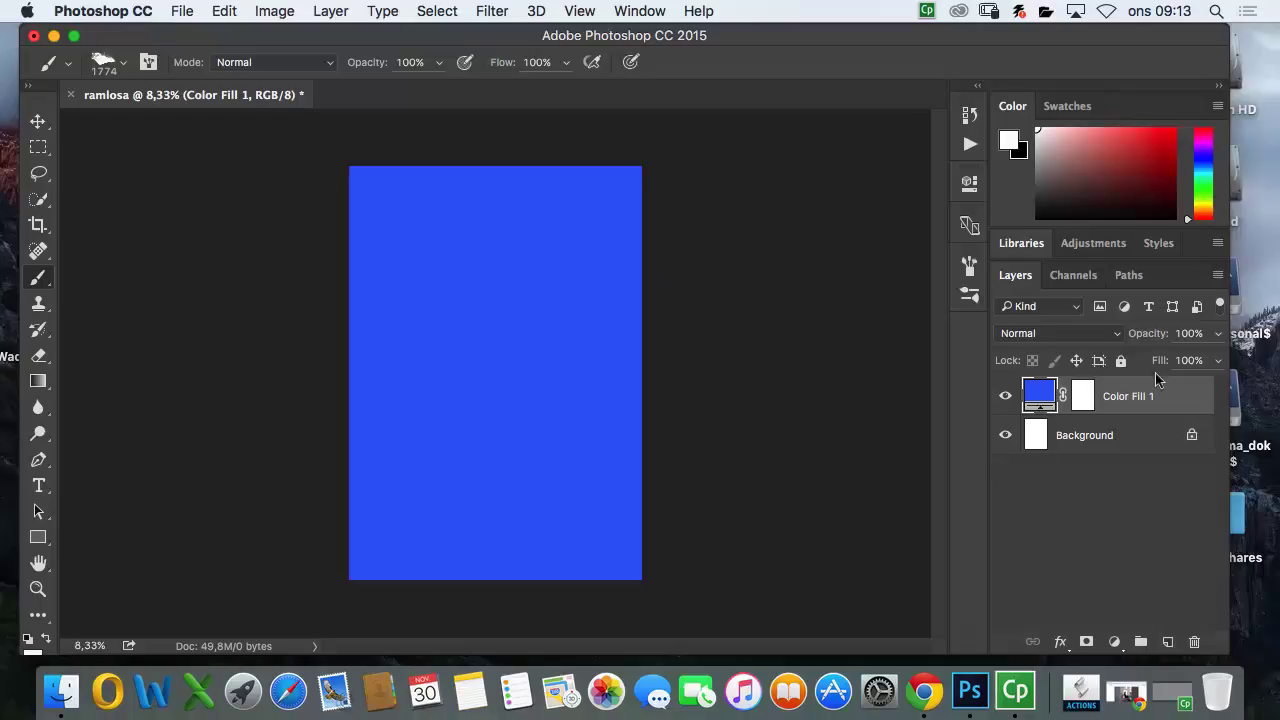
Step: Rename the blue color fill layer BG COL and dismiss any layer style settings without changes
{"action": "double_click", "coordinate": [1135, 396]}
{"action": "type", "text": "BG "}
{"action": "type", "text": "BG COL"}
{"action": "key", "text": "Return"}
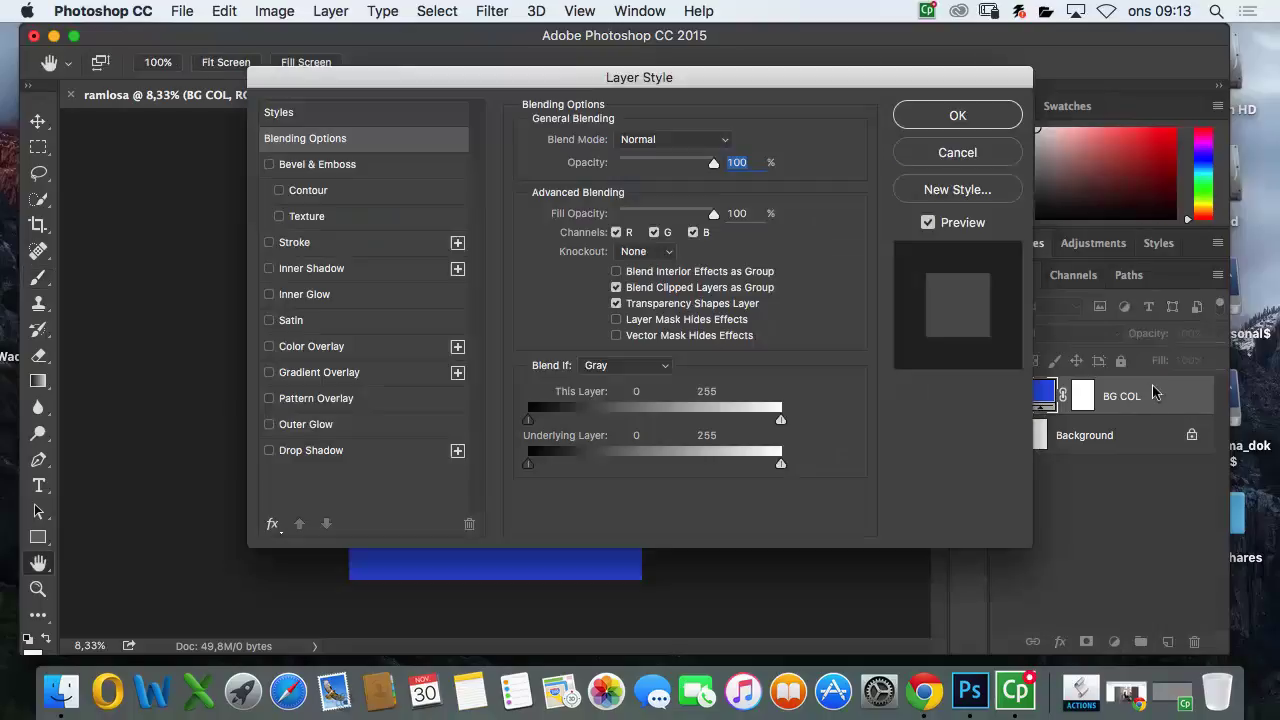
{"action": "double_click", "coordinate": [1165, 396]}
{"action": "left_click", "coordinate": [1008, 158]}
Step: Give the BG COL layer a violet color label and replace it with a blue one
{"action": "right_click", "coordinate": [1150, 394]}
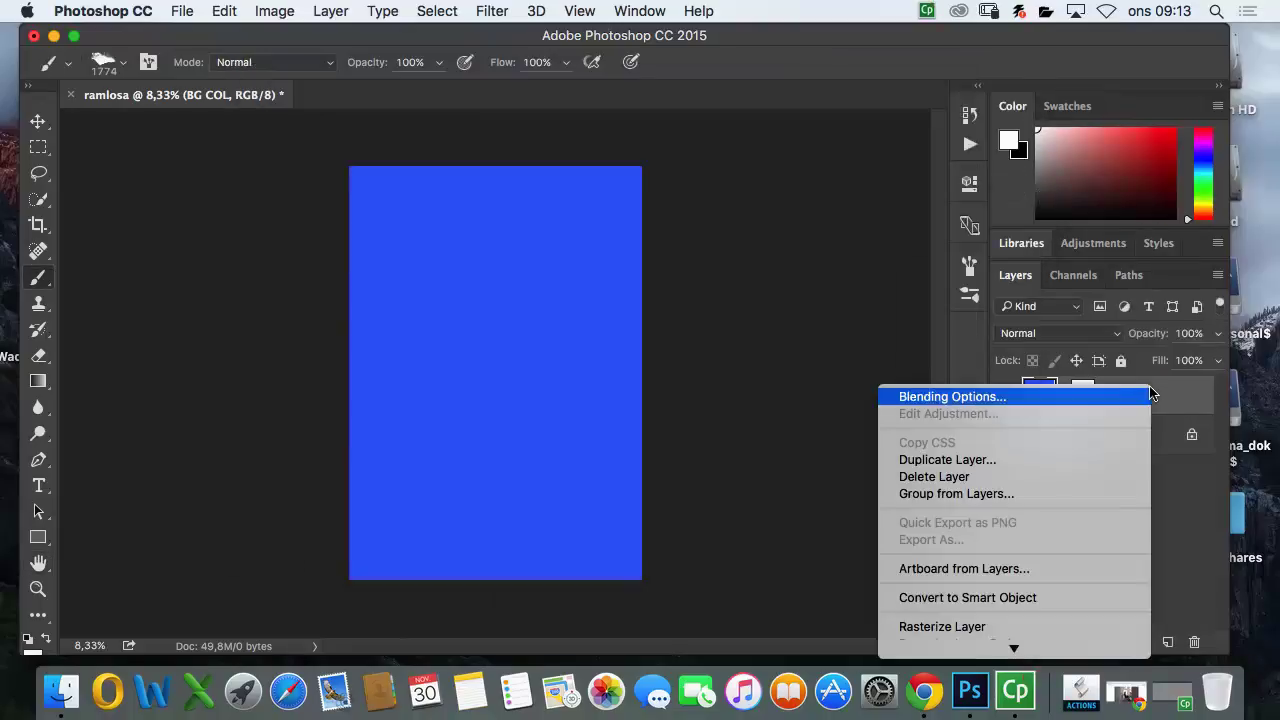
{"action": "mouse_move", "coordinate": [1005, 647]}
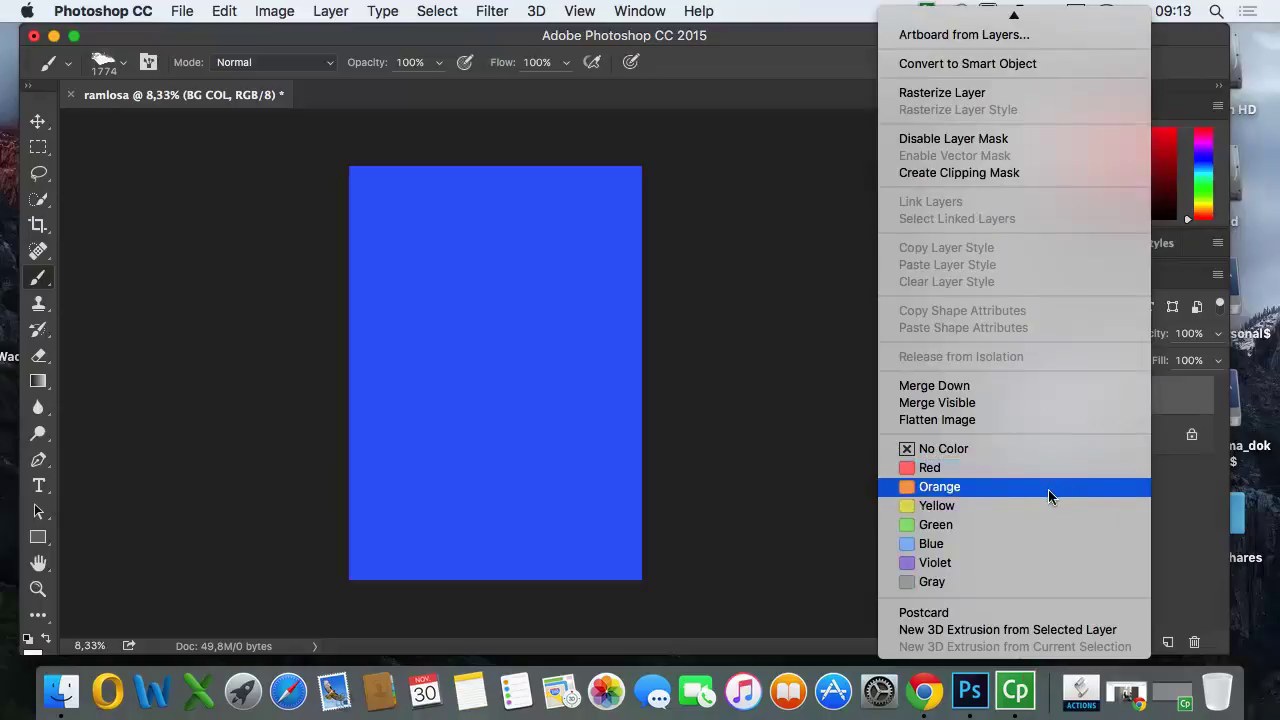
{"action": "left_click", "coordinate": [1019, 562]}
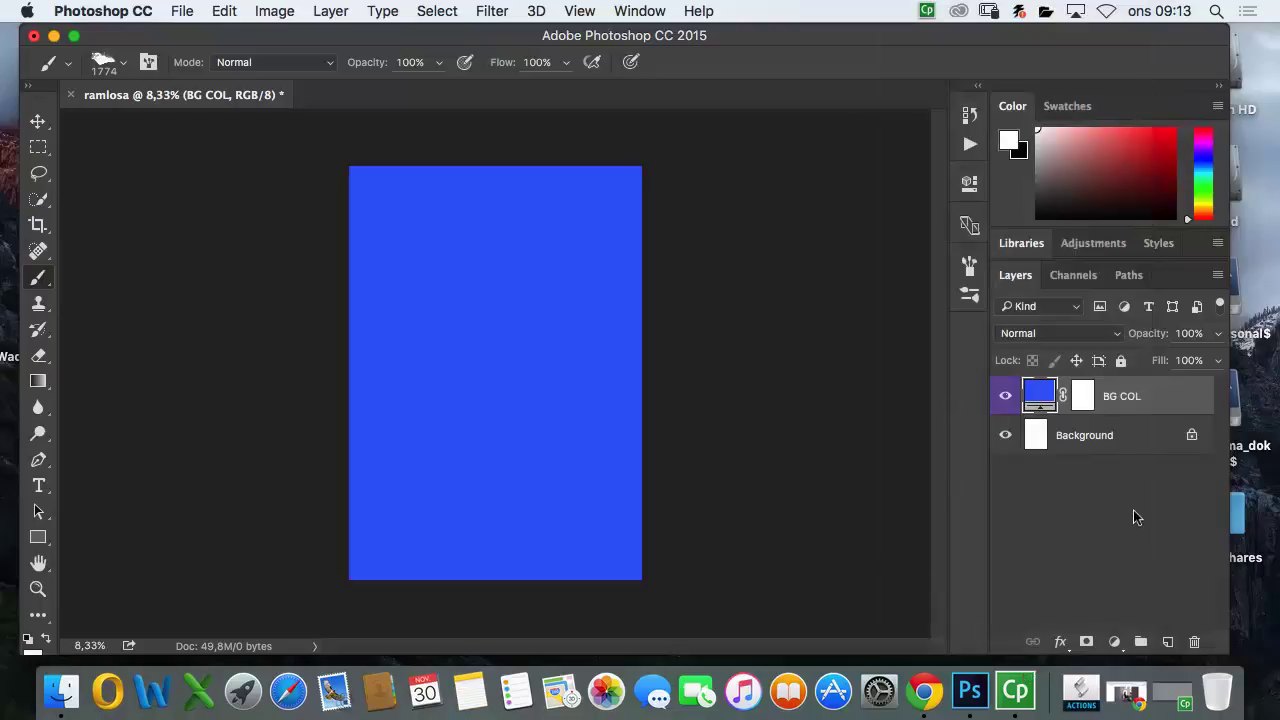
{"action": "left_click", "coordinate": [1136, 528]}
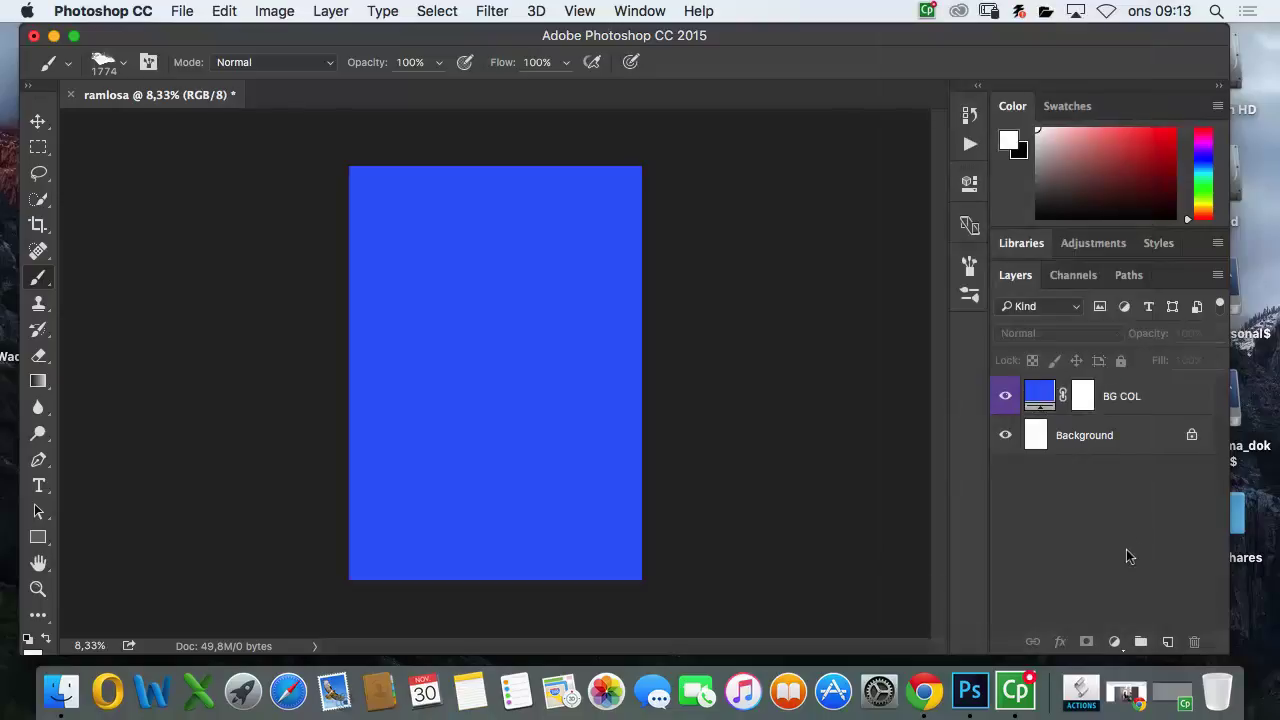
{"action": "right_click", "coordinate": [1156, 391]}
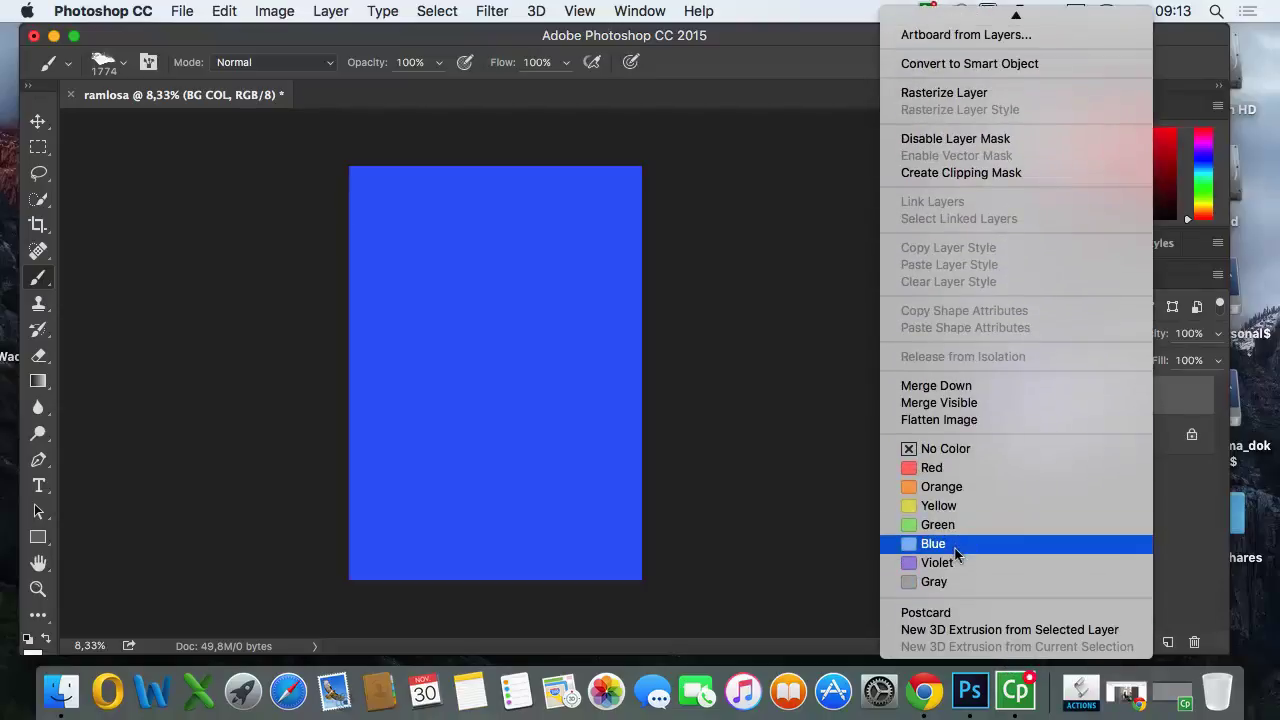
{"action": "left_click", "coordinate": [955, 544]}
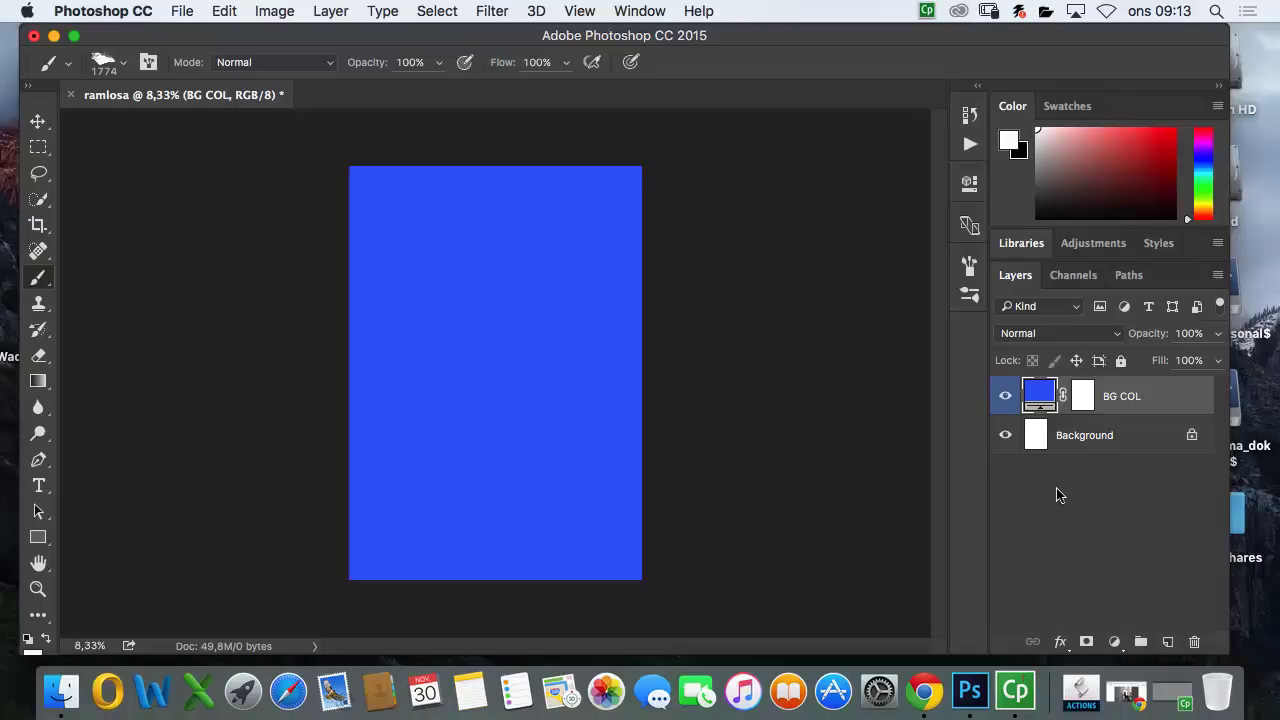
Step: Place SVAB_10.NEF from the desktop's ramlösa folder as an embedded image with the default Camera Raw settings, scaled to about 149%
{"action": "left_click", "coordinate": [184, 12]}
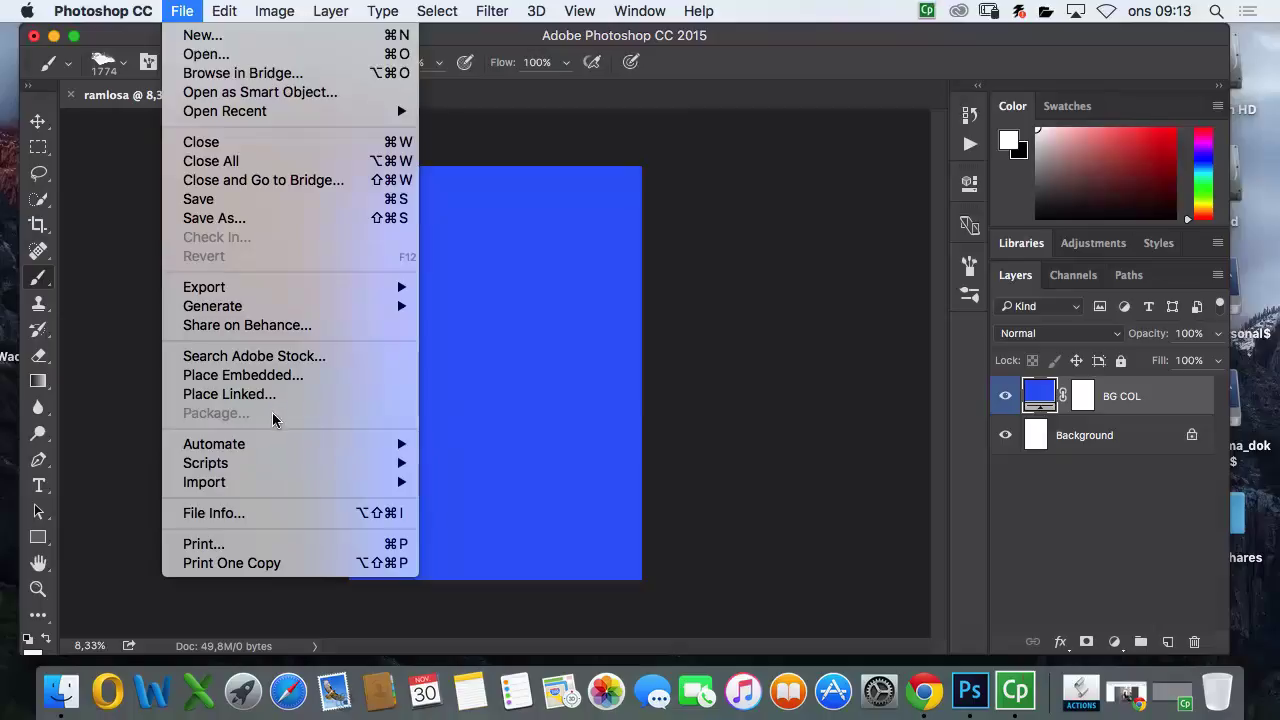
{"action": "left_click", "coordinate": [313, 372]}
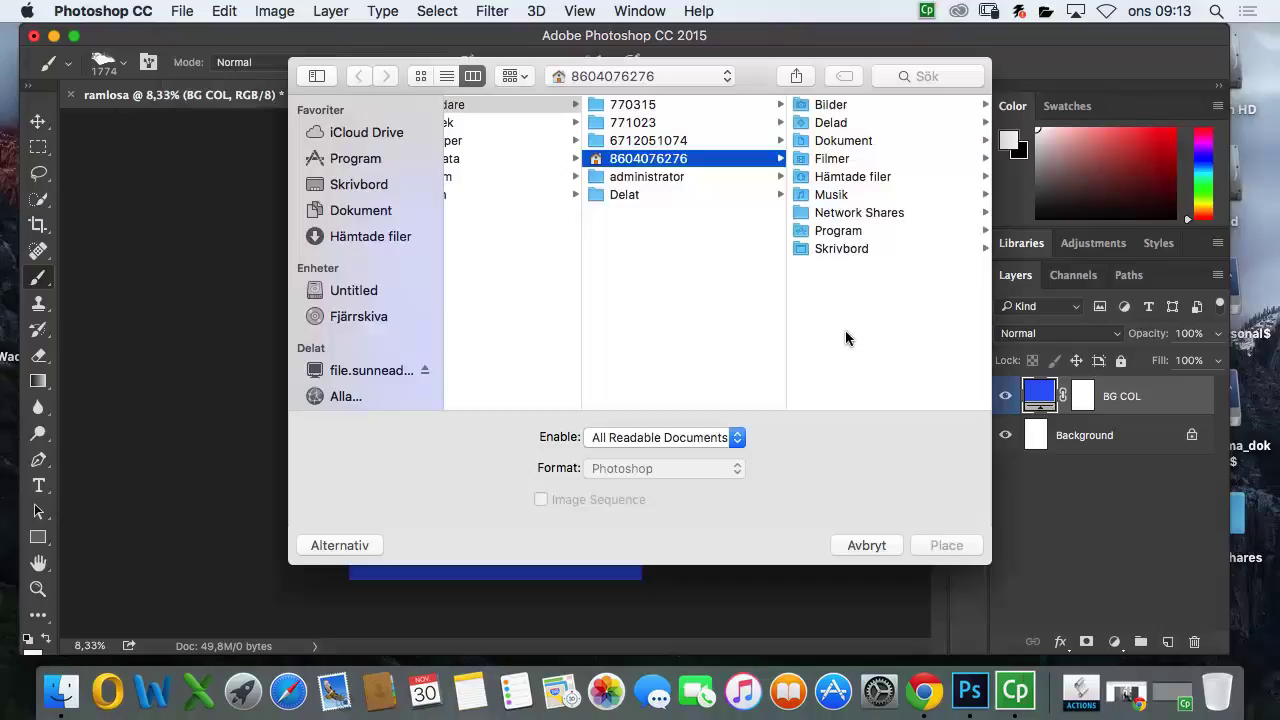
{"action": "left_click", "coordinate": [405, 187]}
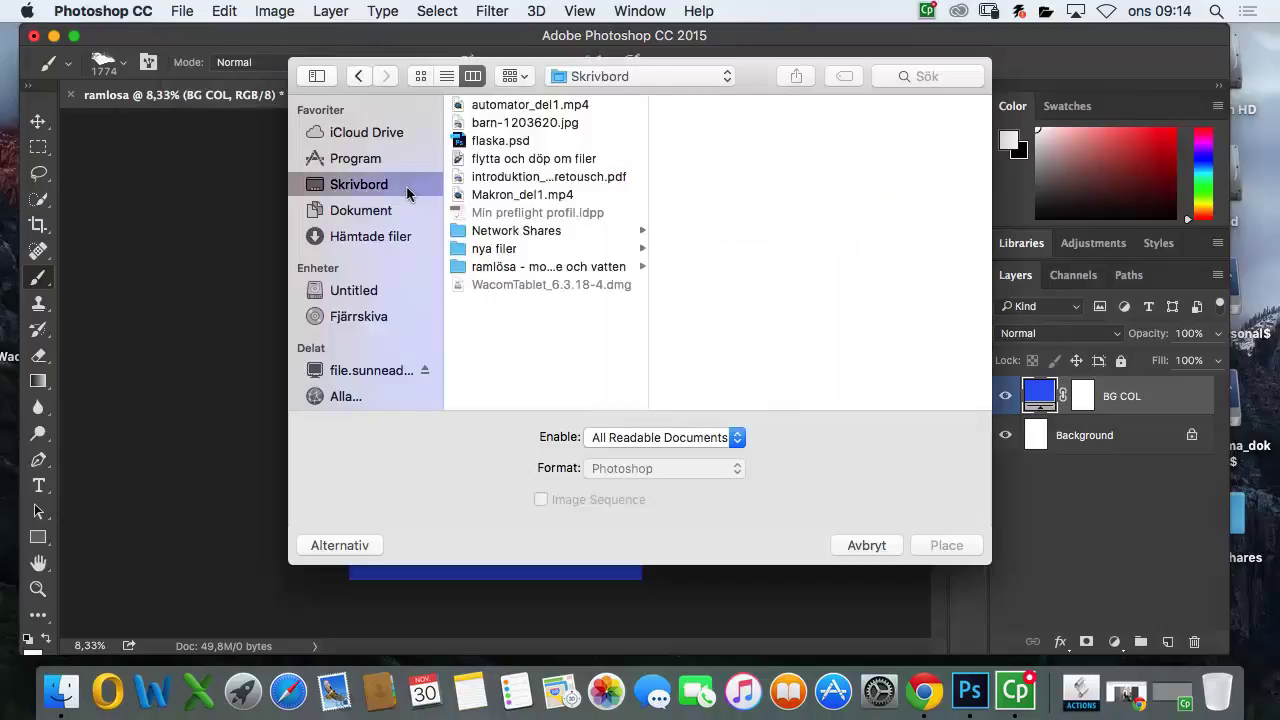
{"action": "left_click", "coordinate": [605, 268]}
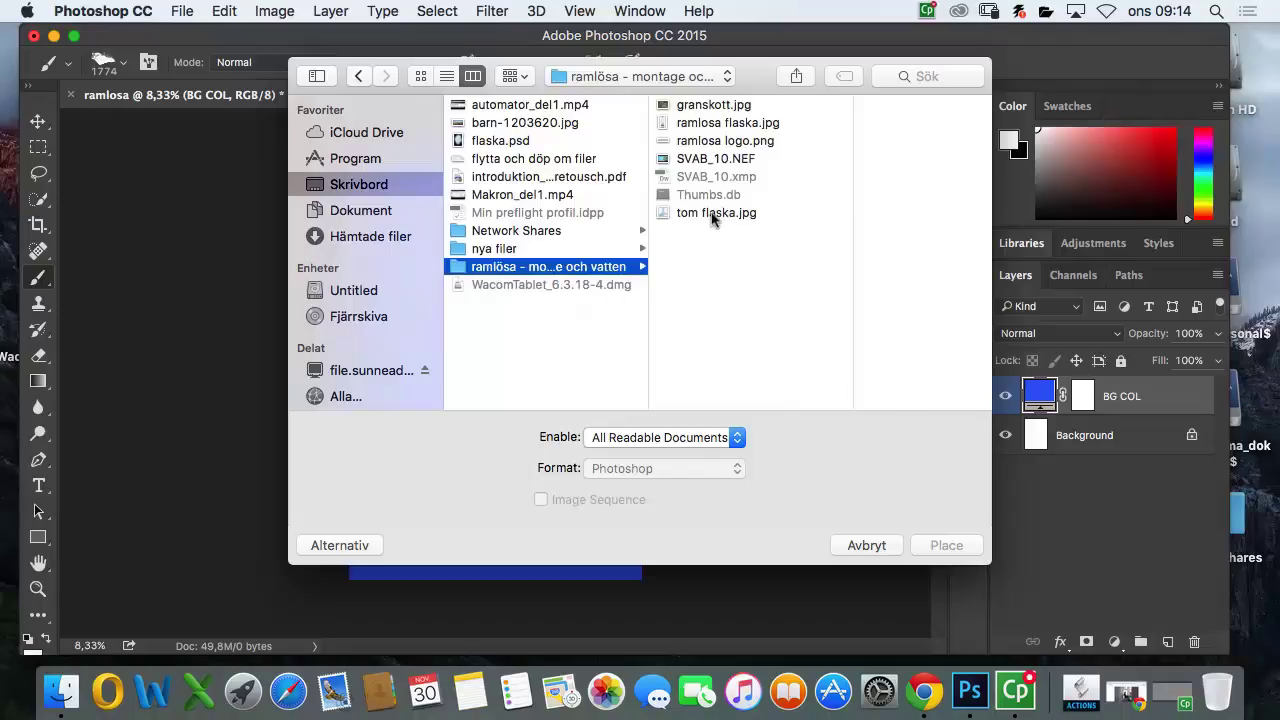
{"action": "left_click", "coordinate": [737, 159]}
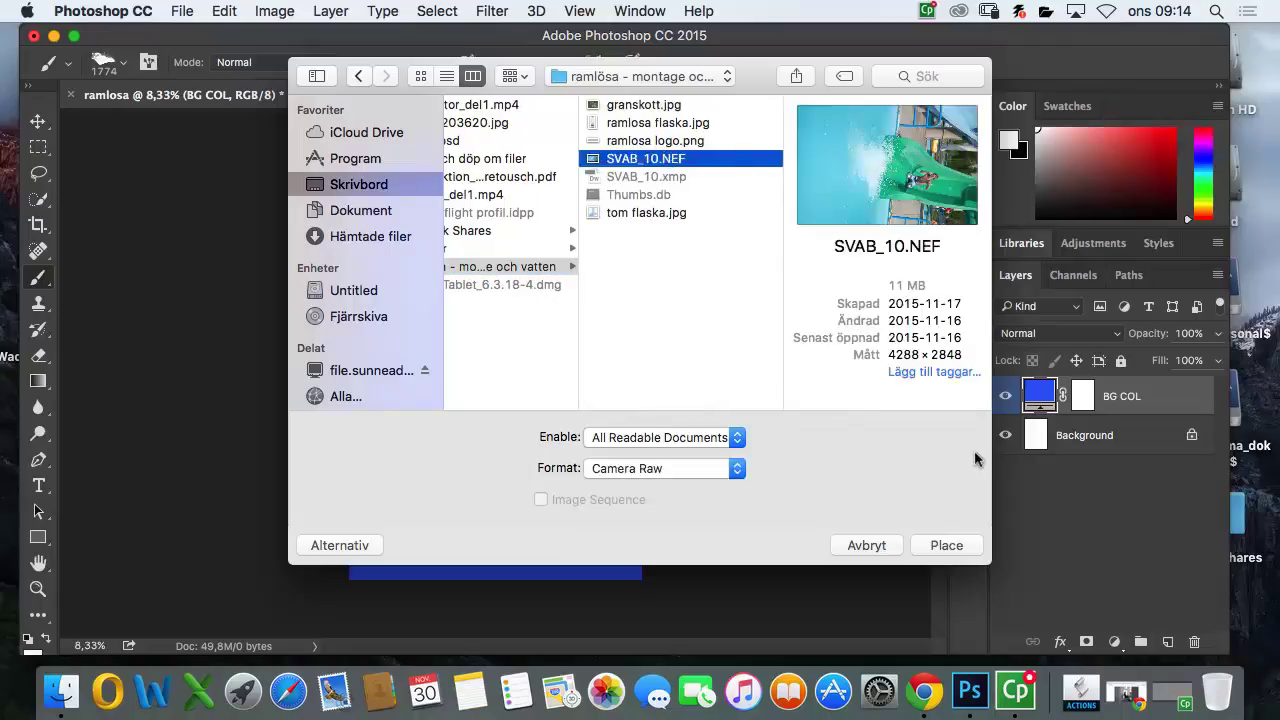
{"action": "left_click", "coordinate": [955, 548]}
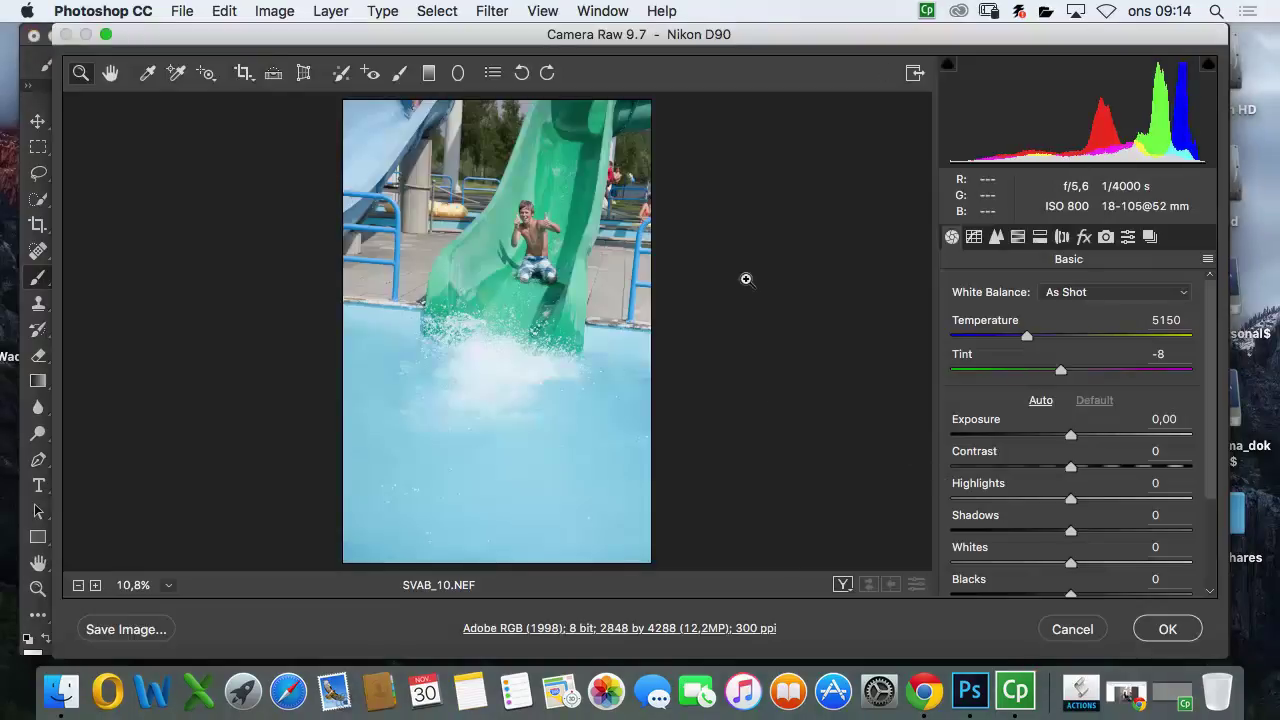
{"action": "left_click", "coordinate": [1161, 638]}
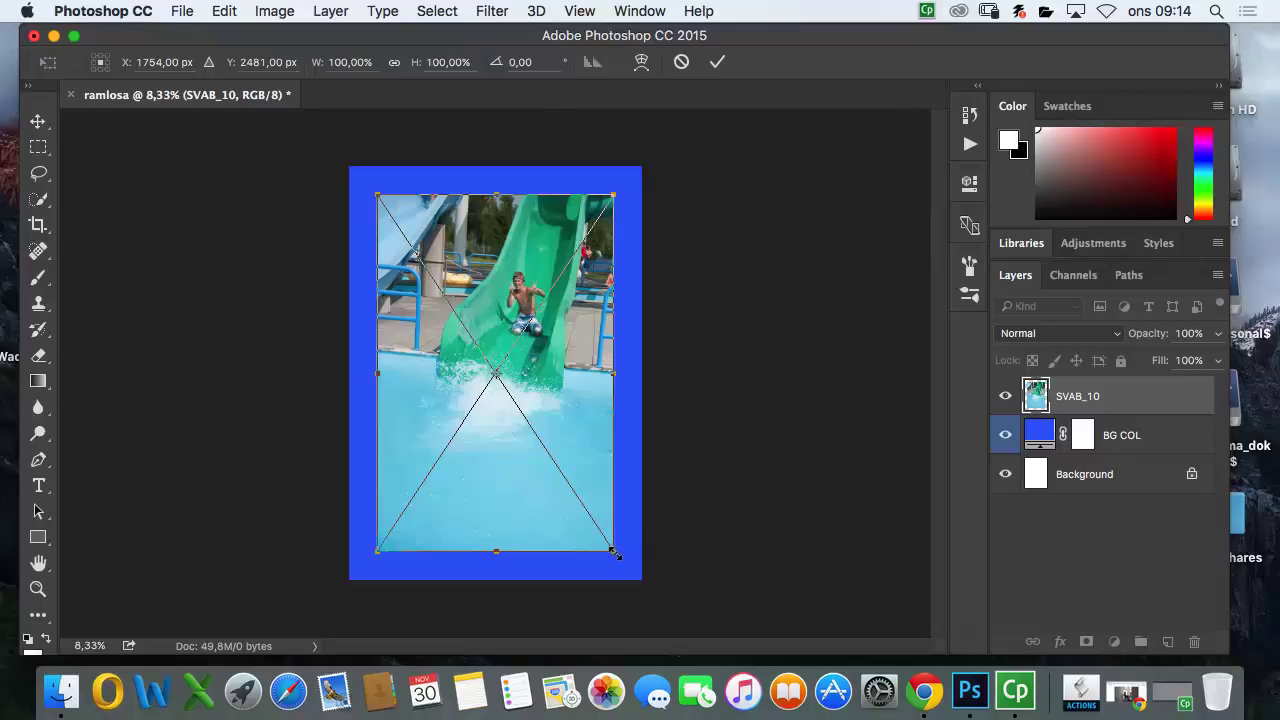
{"action": "left_click_drag", "start_coordinate": [612, 549], "coordinate": [704, 621]}
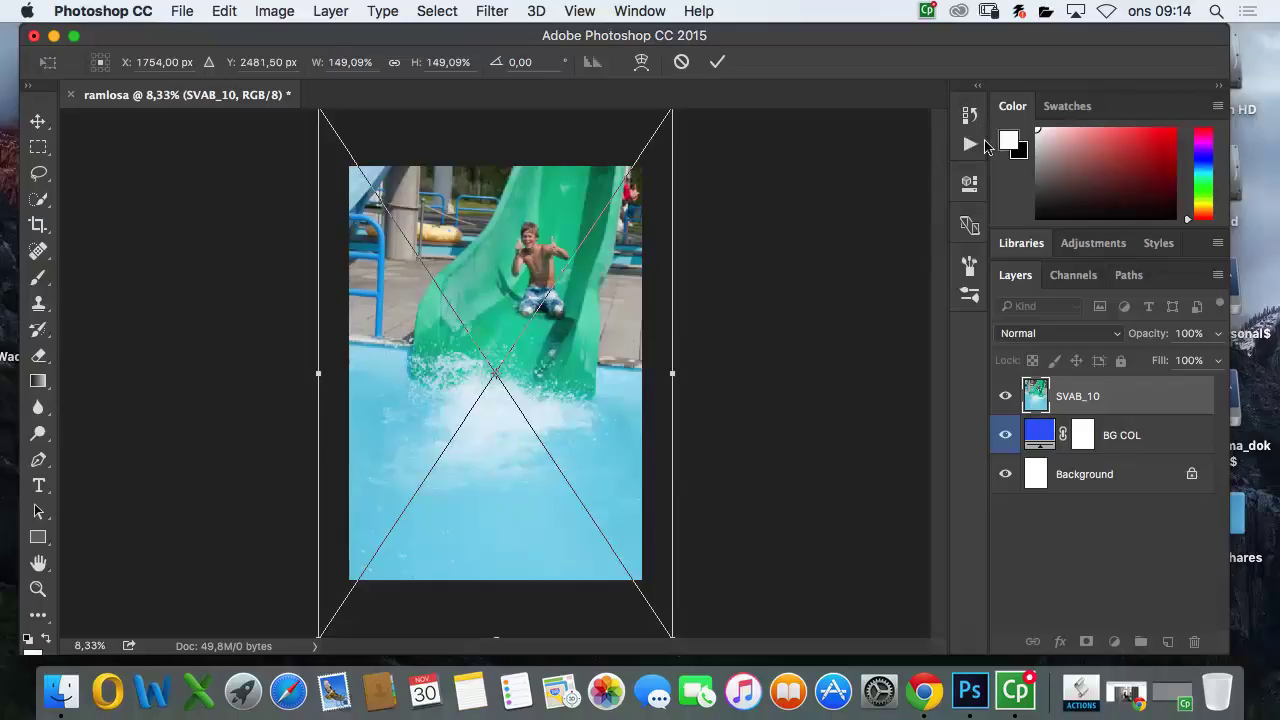
{"action": "left_click", "coordinate": [718, 64]}
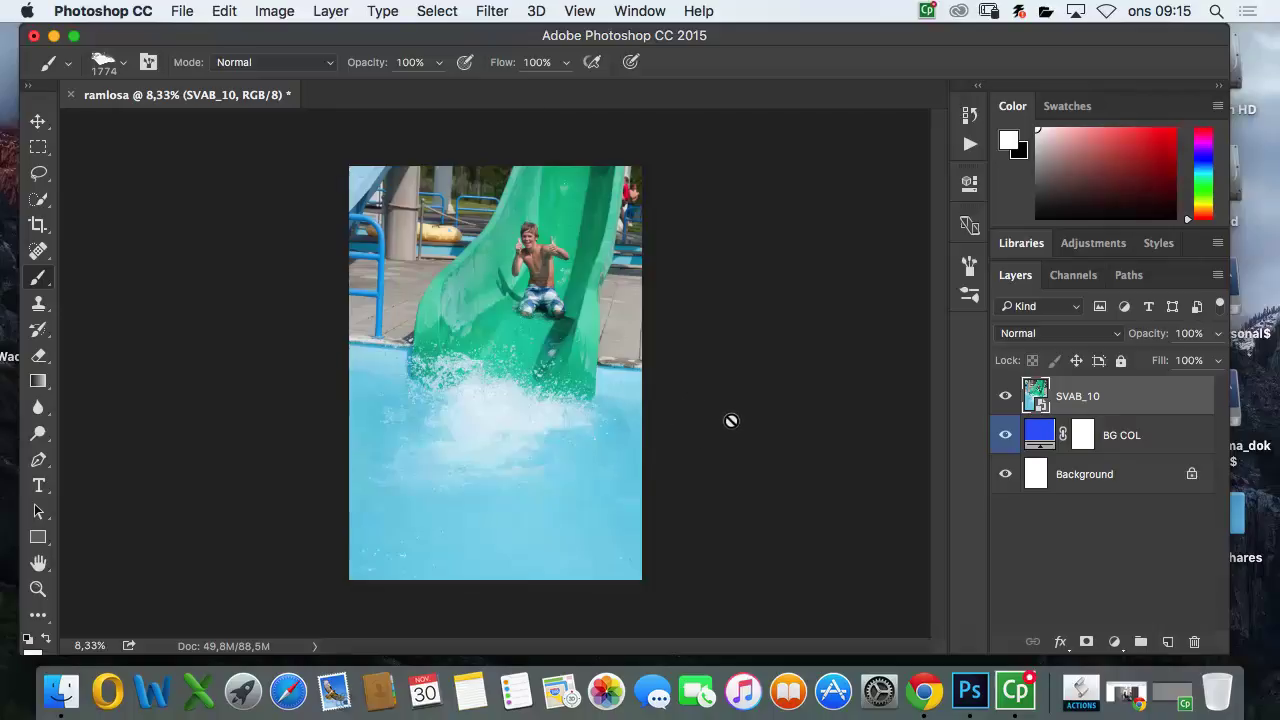
Step: Mask the SVAB_10 layer to a loose lasso selection around the water splash and set its blend mode to Lighten
{"action": "key", "text": "z"}
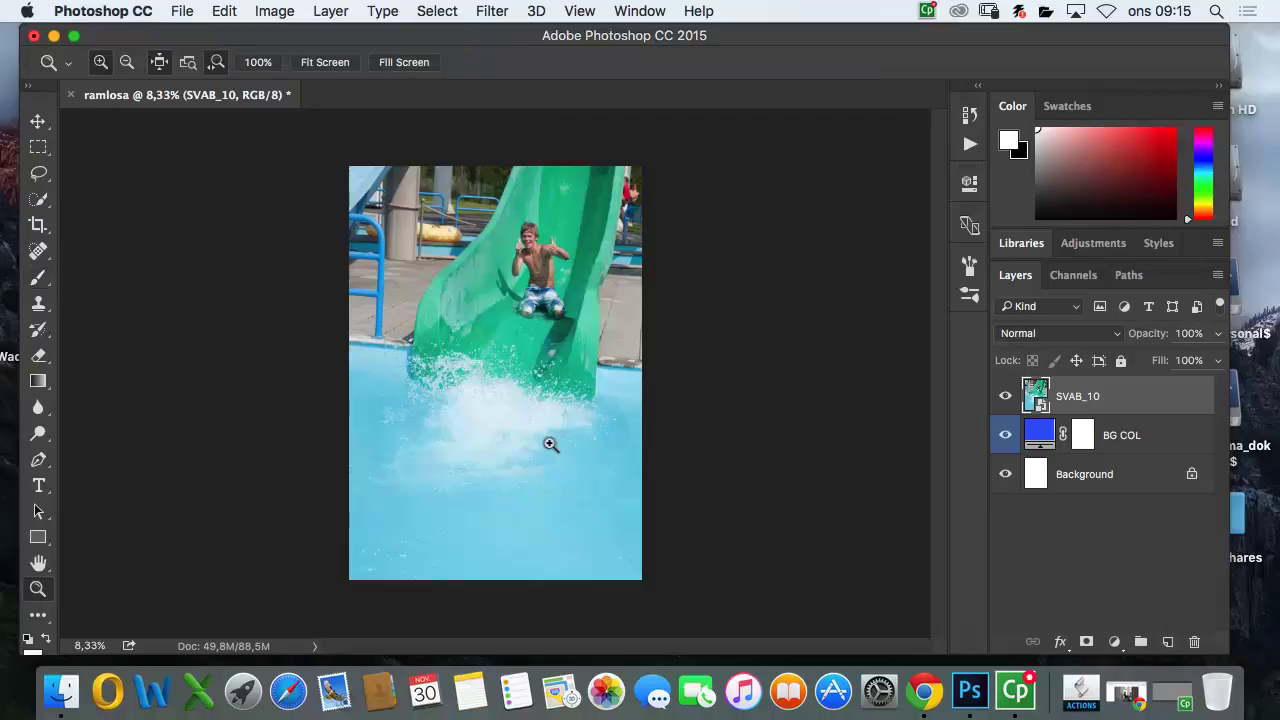
{"action": "left_click", "coordinate": [545, 445]}
{"action": "left_click", "coordinate": [545, 453]}
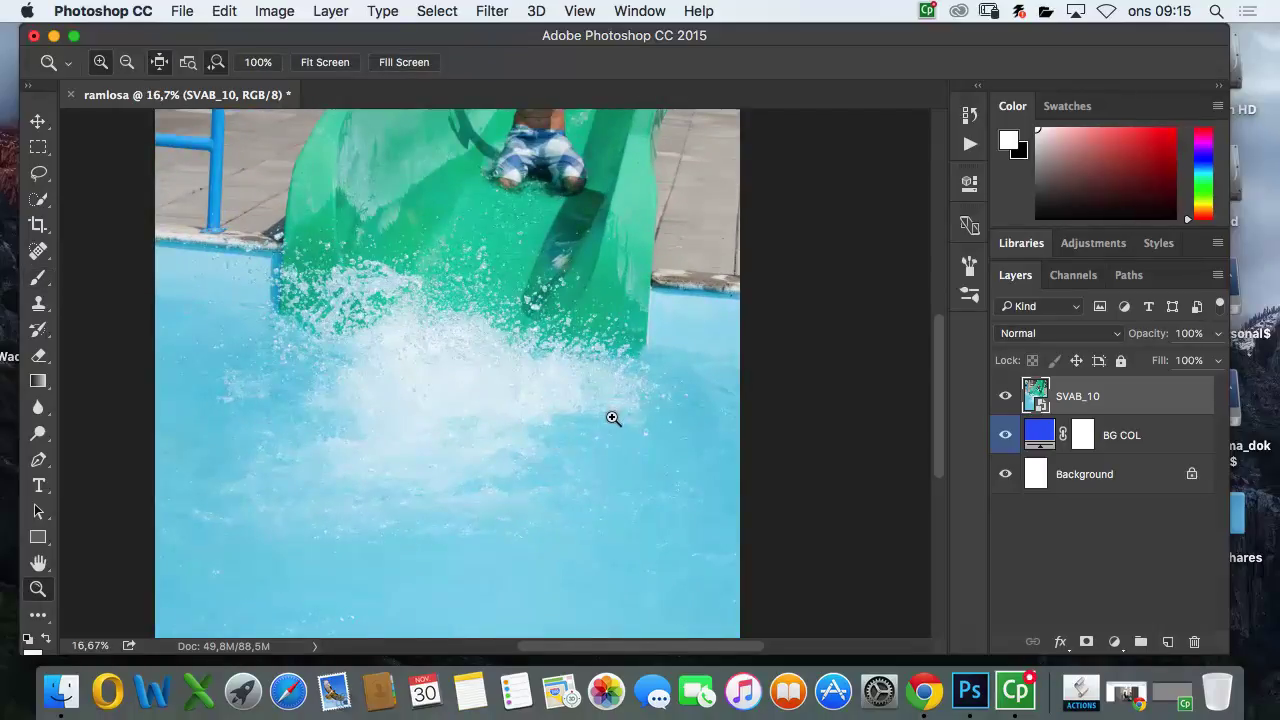
{"action": "key", "text": "l"}
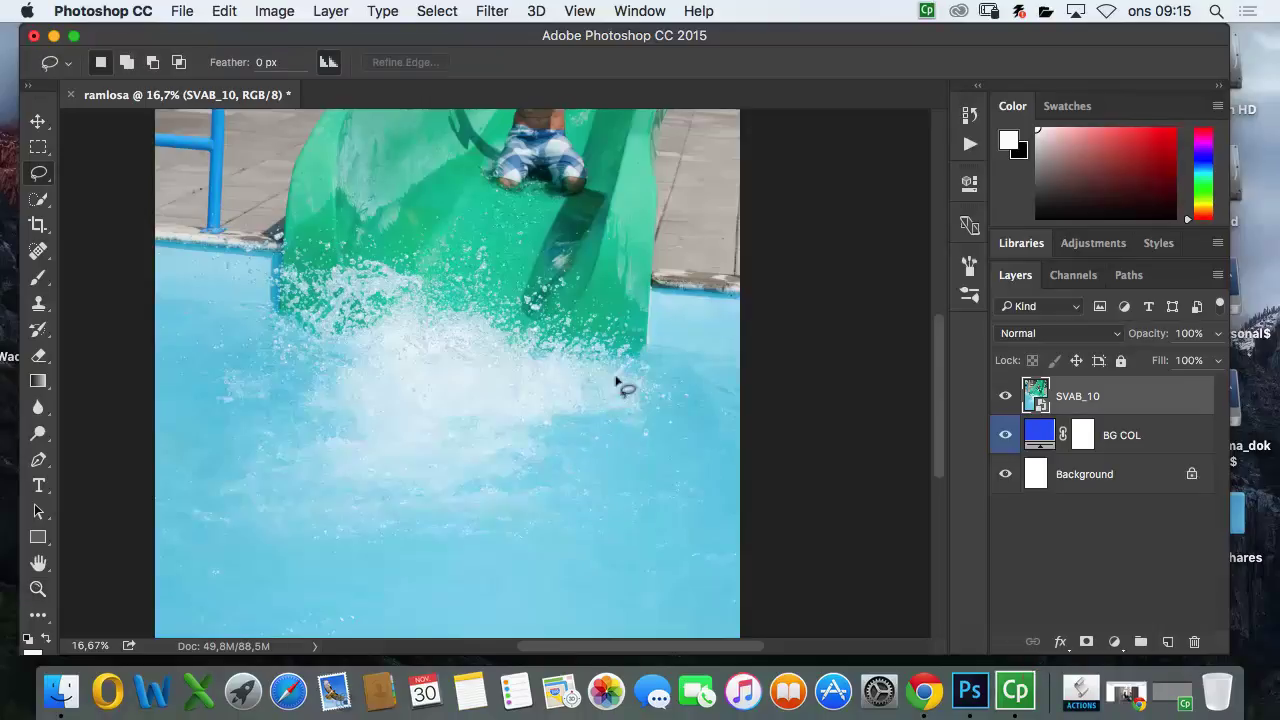
{"action": "mouse_move", "coordinate": [512, 258]}
{"action": "left_mouse_down"}
{"action": "mouse_move", "coordinate": [460, 227]}
{"action": "mouse_move", "coordinate": [407, 244]}
{"action": "mouse_move", "coordinate": [341, 217]}
{"action": "mouse_move", "coordinate": [254, 267]}
{"action": "mouse_move", "coordinate": [246, 350]}
{"action": "mouse_move", "coordinate": [272, 386]}
{"action": "mouse_move", "coordinate": [264, 443]}
{"action": "mouse_move", "coordinate": [291, 502]}
{"action": "mouse_move", "coordinate": [389, 560]}
{"action": "mouse_move", "coordinate": [513, 567]}
{"action": "mouse_move", "coordinate": [567, 559]}
{"action": "mouse_move", "coordinate": [636, 521]}
{"action": "mouse_move", "coordinate": [642, 468]}
{"action": "mouse_move", "coordinate": [675, 440]}
{"action": "mouse_move", "coordinate": [697, 382]}
{"action": "mouse_move", "coordinate": [649, 352]}
{"action": "mouse_move", "coordinate": [585, 258]}
{"action": "left_mouse_up"}
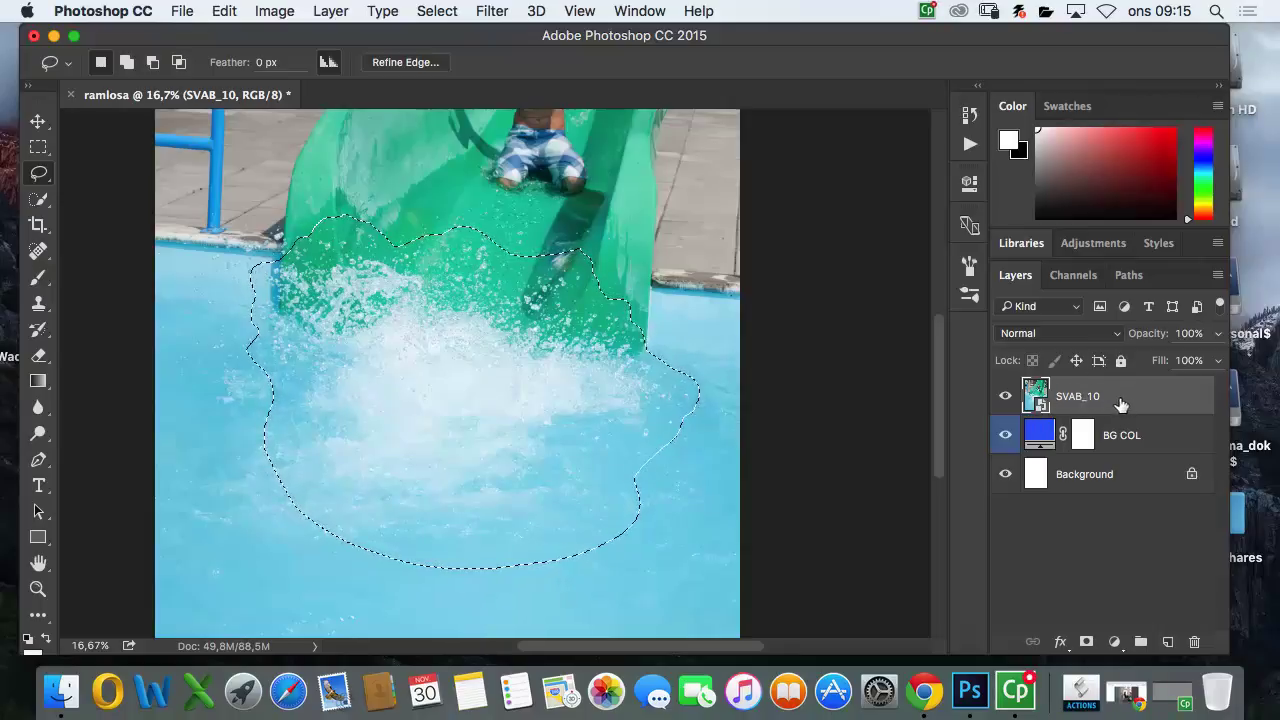
{"action": "left_click", "coordinate": [1087, 642]}
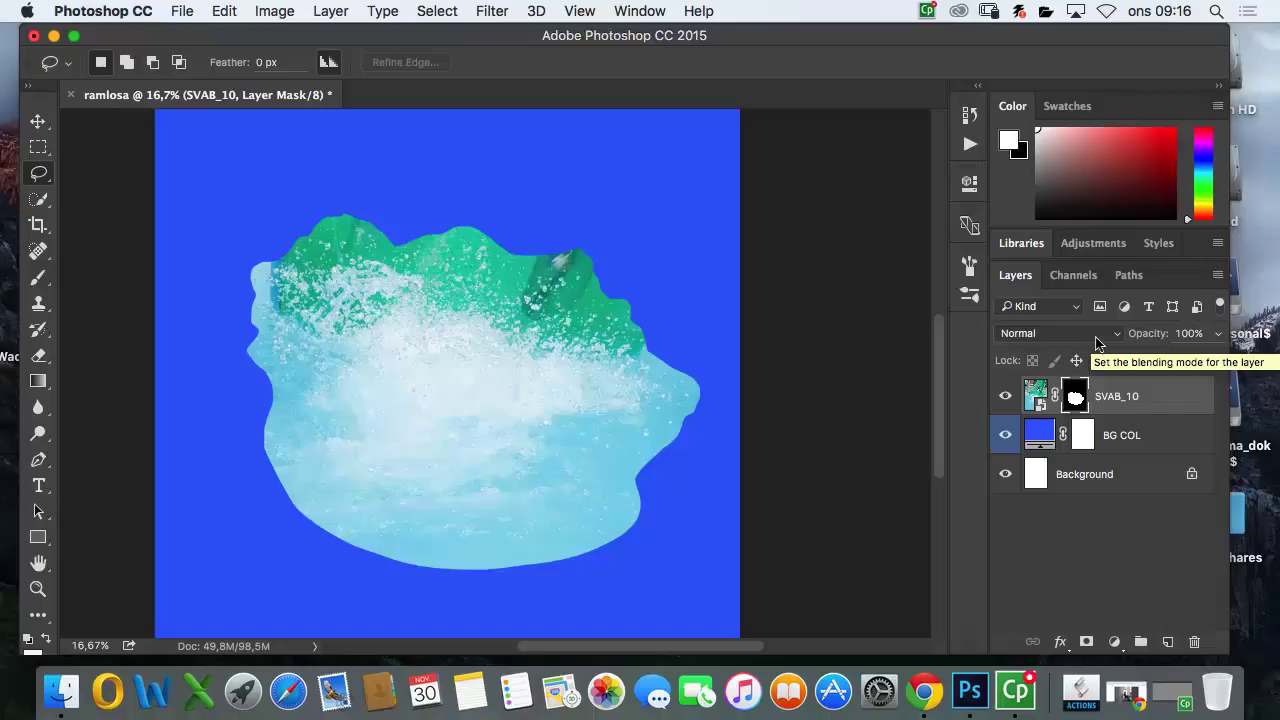
{"action": "left_click", "coordinate": [1010, 334]}
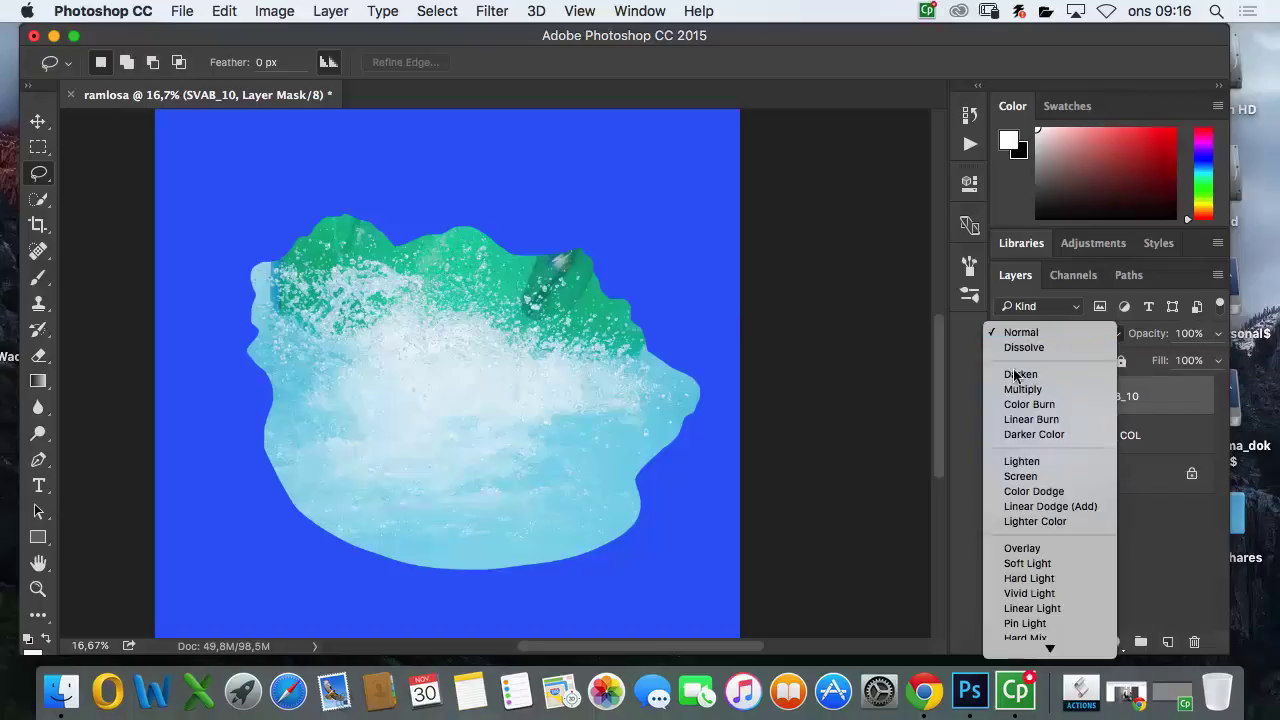
{"action": "left_click", "coordinate": [1022, 461]}
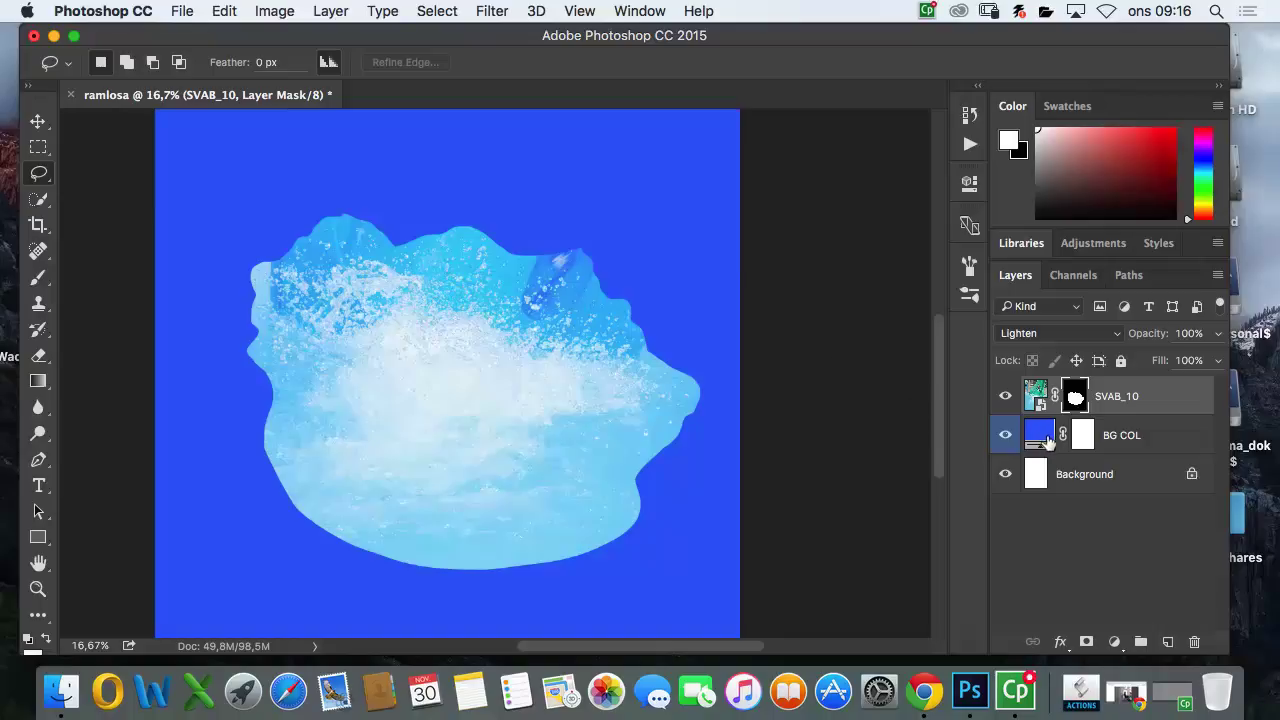
{"action": "double_click", "coordinate": [1047, 438]}
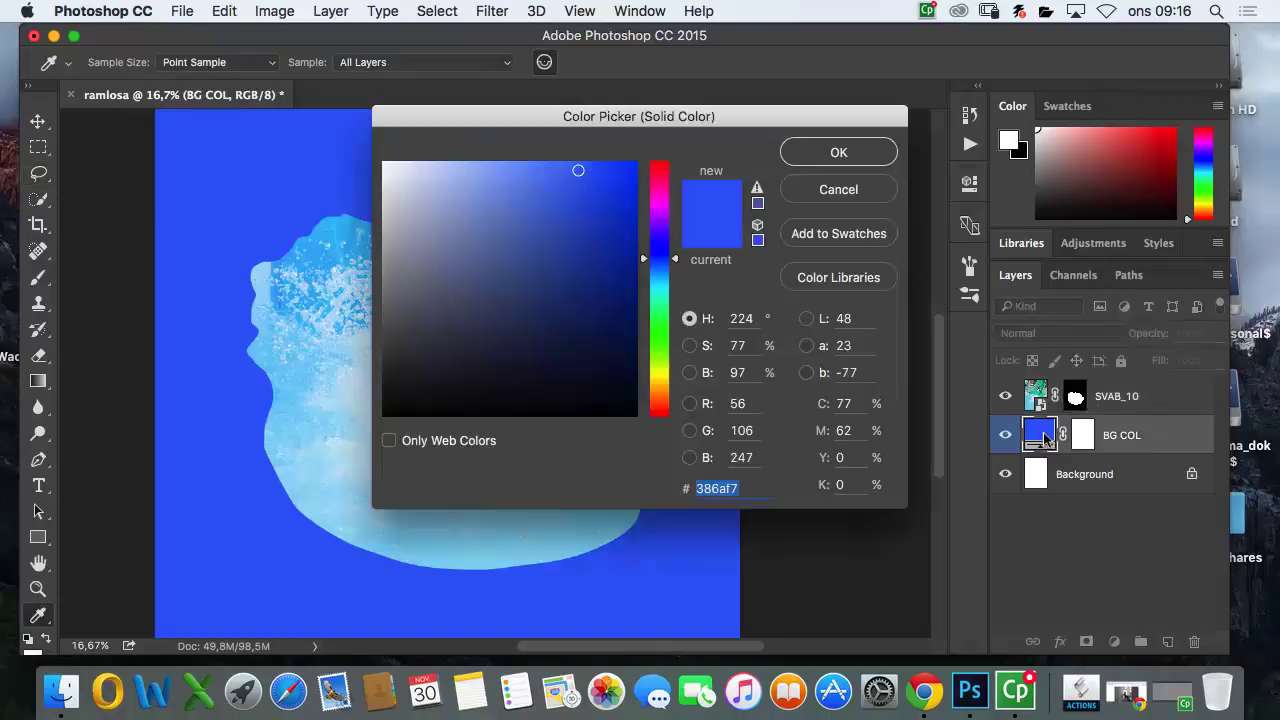
{"action": "left_click_drag", "start_coordinate": [754, 116], "coordinate": [1078, 143]}
{"action": "mouse_move", "coordinate": [891, 204]}
{"action": "left_mouse_down"}
{"action": "mouse_move", "coordinate": [851, 206]}
{"action": "mouse_move", "coordinate": [929, 258]}
{"action": "mouse_move", "coordinate": [929, 329]}
{"action": "mouse_move", "coordinate": [857, 194]}
{"action": "mouse_move", "coordinate": [900, 200]}
{"action": "mouse_move", "coordinate": [877, 220]}
{"action": "mouse_move", "coordinate": [890, 204]}
{"action": "mouse_move", "coordinate": [892, 217]}
{"action": "left_mouse_up"}
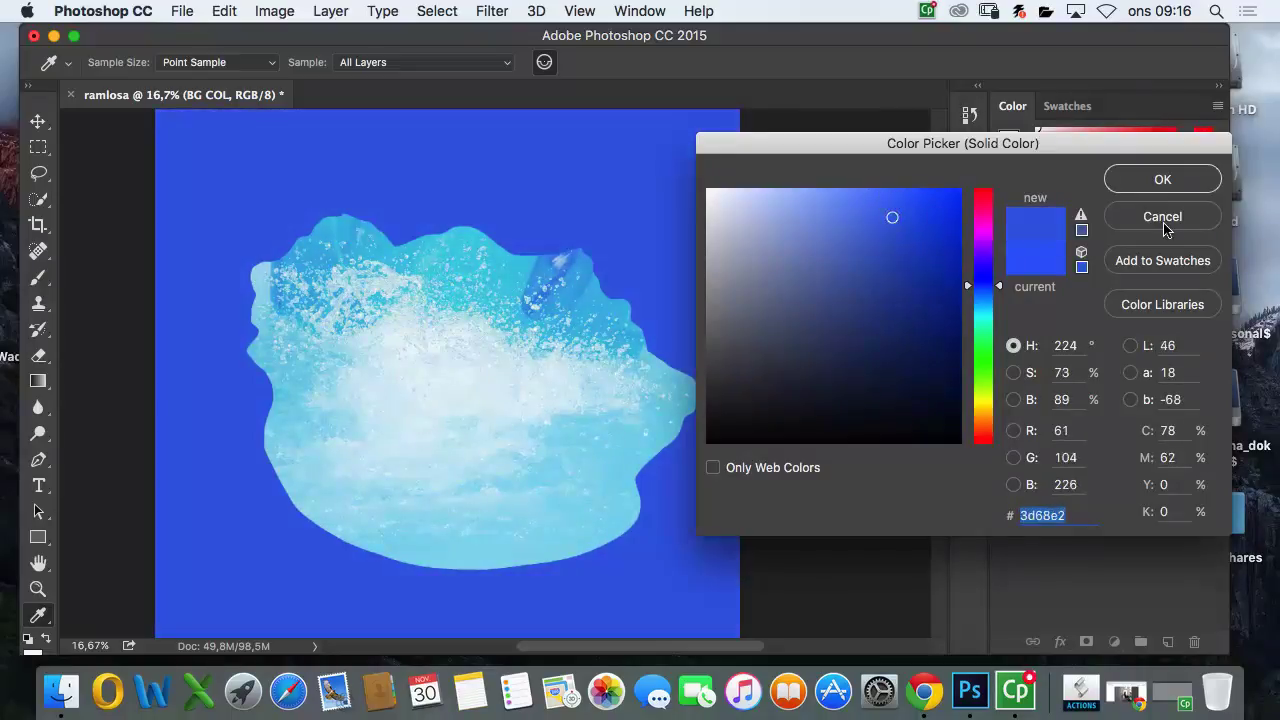
{"action": "left_click", "coordinate": [1163, 218]}
{"action": "key", "text": "l"}
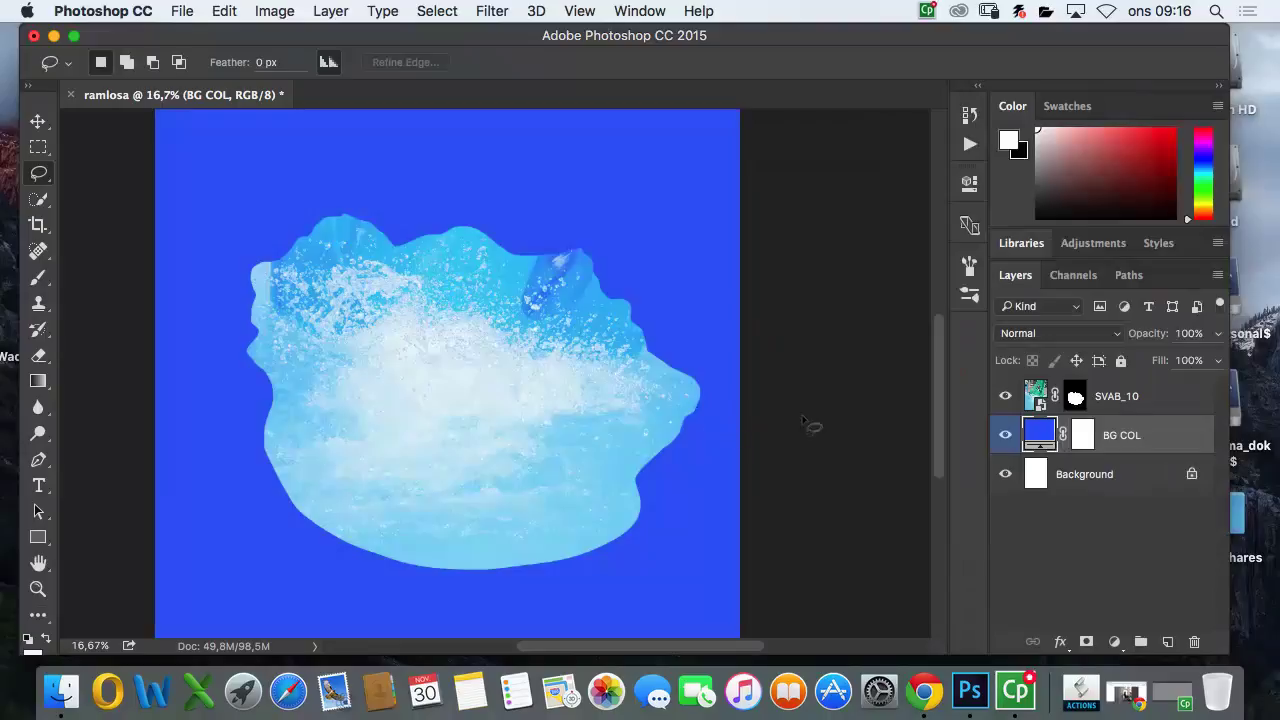
Step: Put the SVAB_10 layer into a new group and name the group vattenbilder
{"action": "left_click", "coordinate": [1160, 405]}
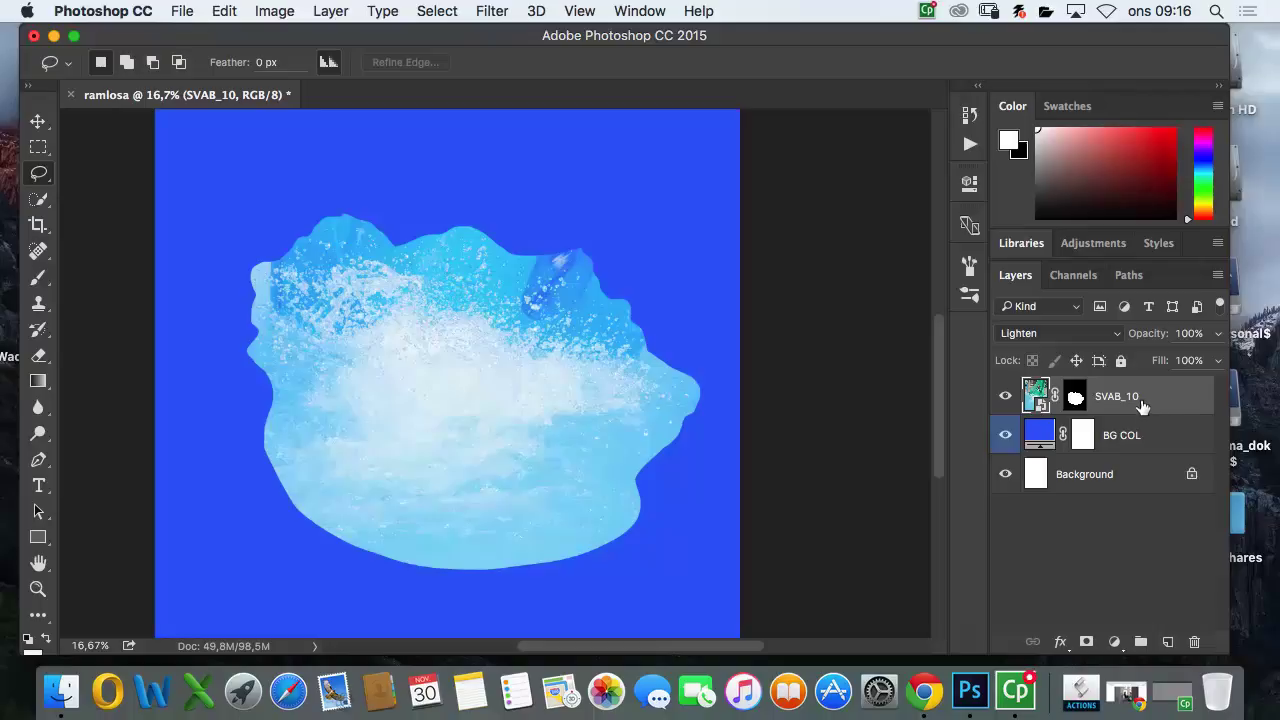
{"action": "key", "text": "super+g"}
{"action": "left_click", "coordinate": [1027, 389]}
{"action": "left_click", "coordinate": [1027, 389]}
{"action": "left_click", "coordinate": [1027, 389]}
{"action": "left_click", "coordinate": [1027, 389]}
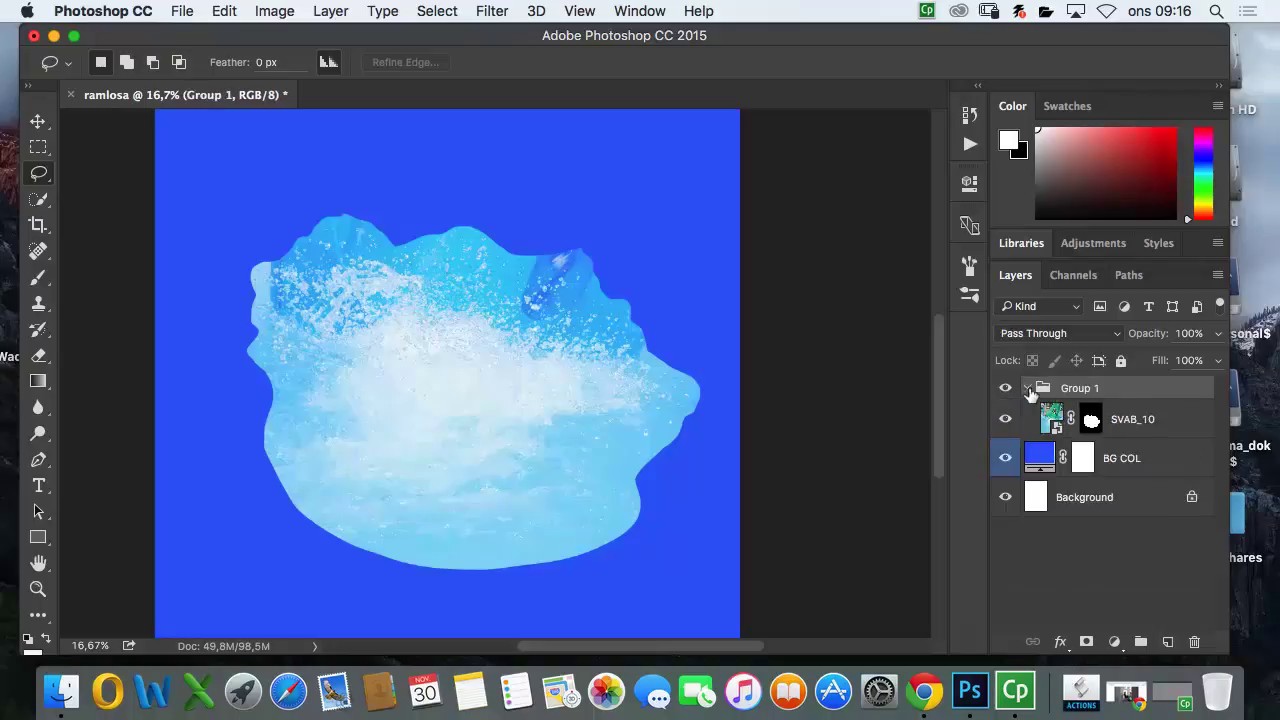
{"action": "double_click", "coordinate": [1081, 393]}
{"action": "type", "text": "vatte"}
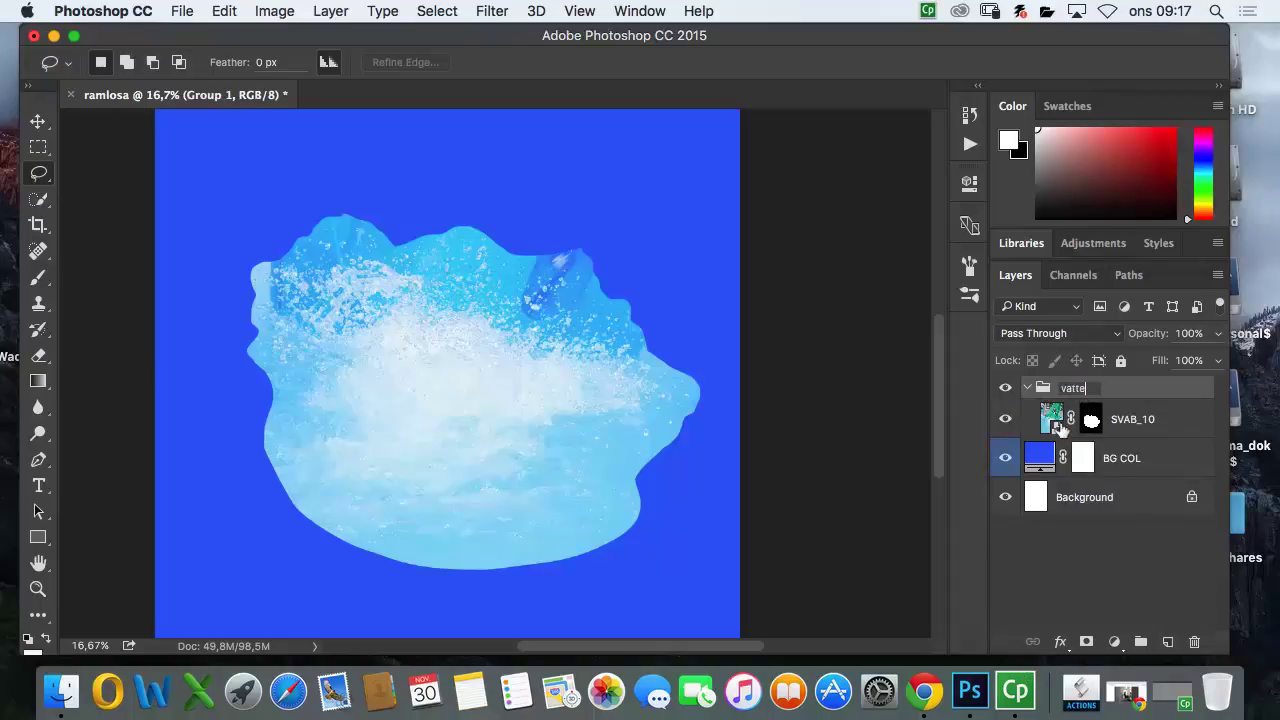
{"action": "type", "text": "nbilder"}
{"action": "key", "text": "Return"}
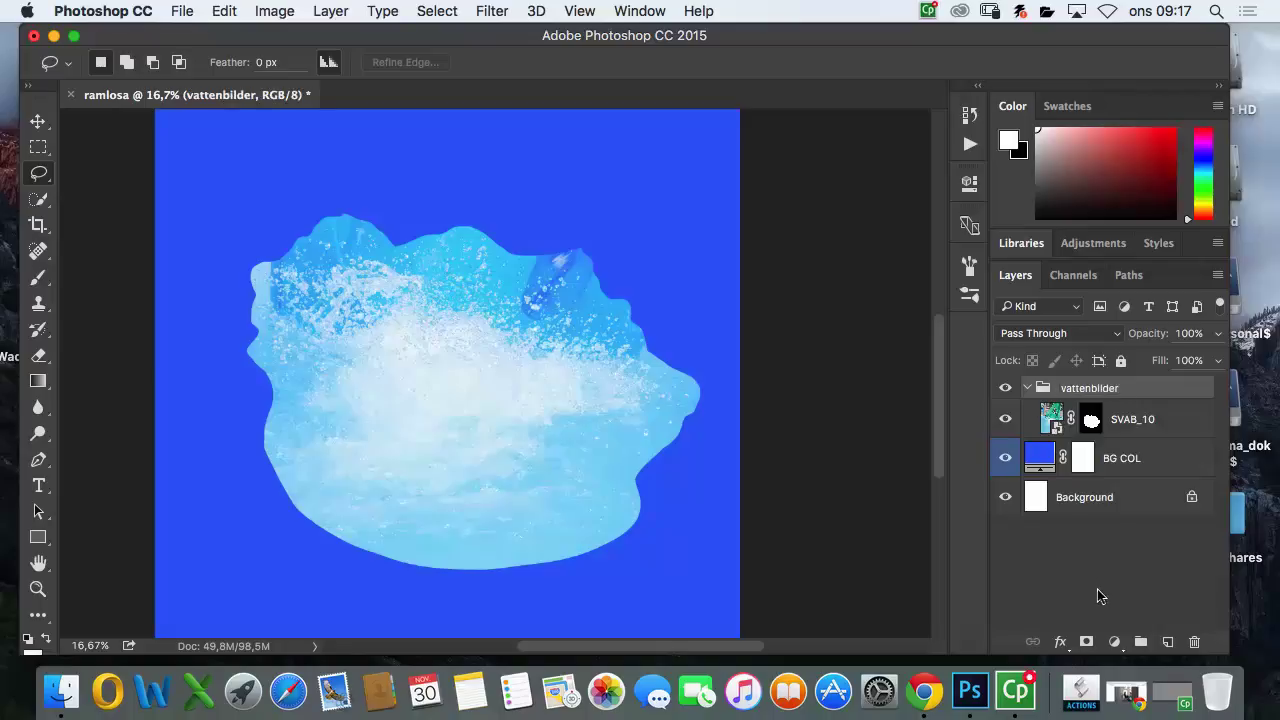
Step: Give the vattenbilder group an orange color label, leaving its layer style settings without changes
{"action": "double_click", "coordinate": [1168, 400]}
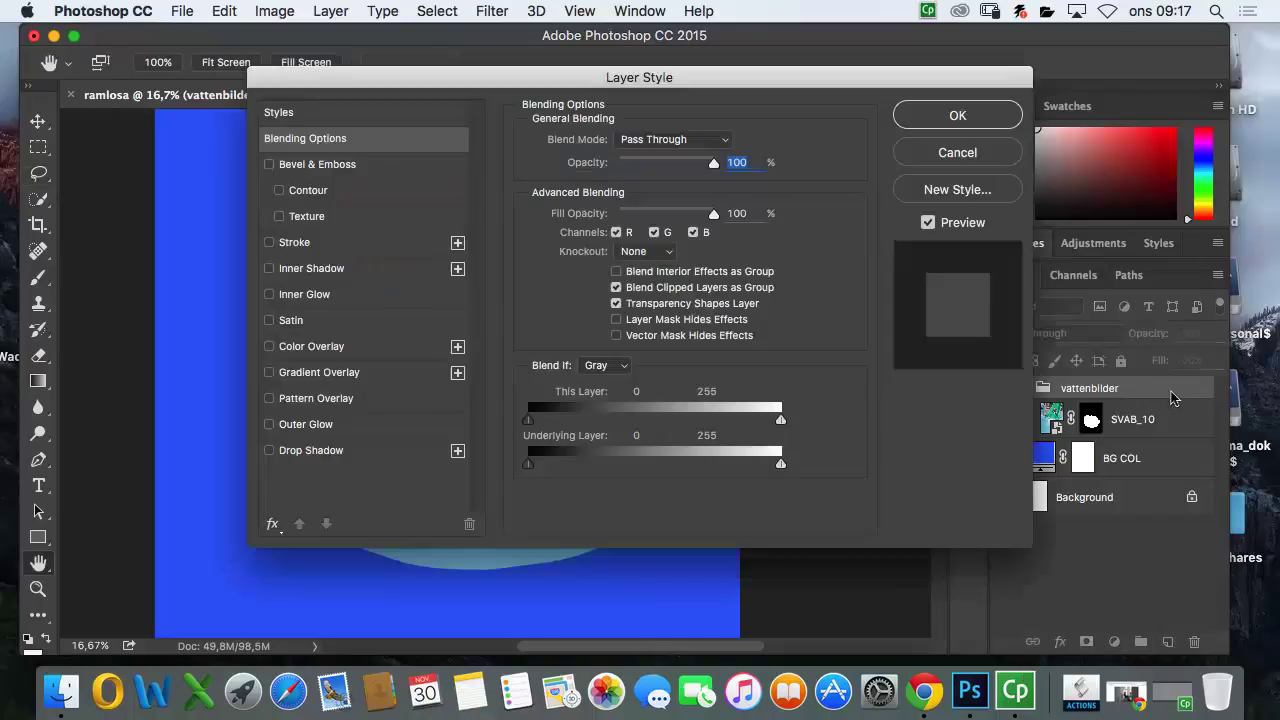
{"action": "key", "text": "Escape"}
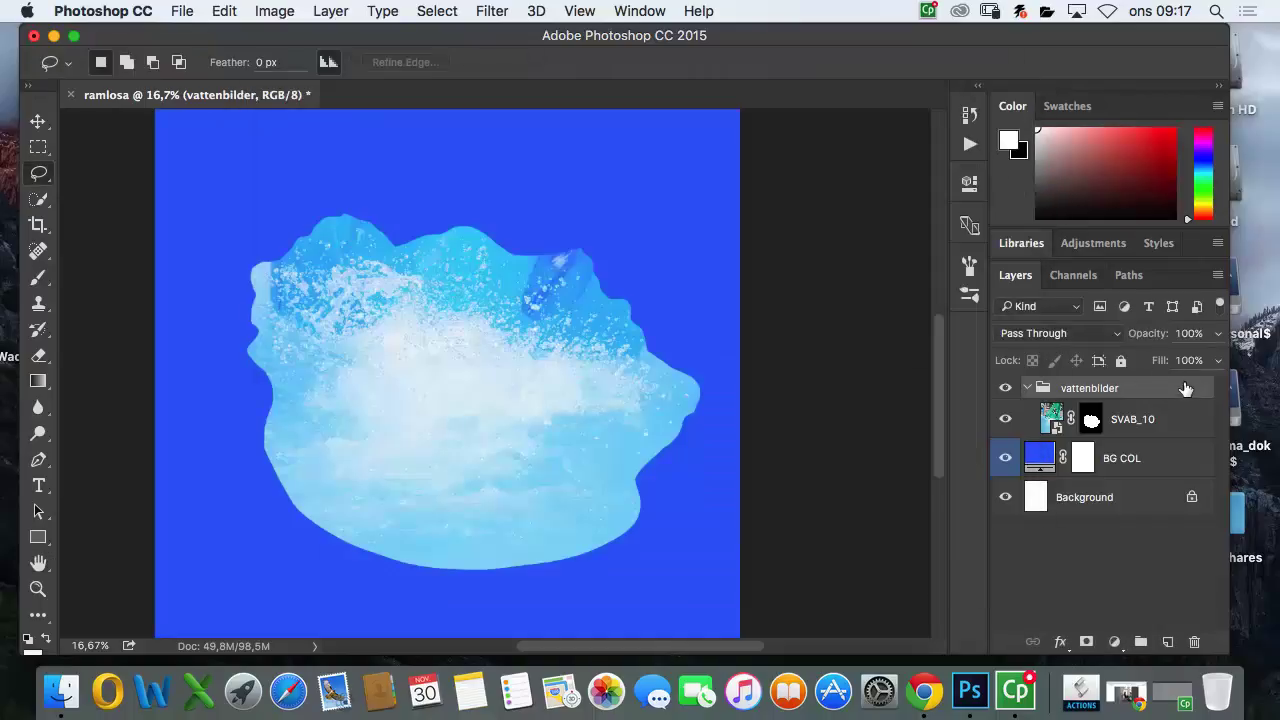
{"action": "right_click", "coordinate": [1163, 390]}
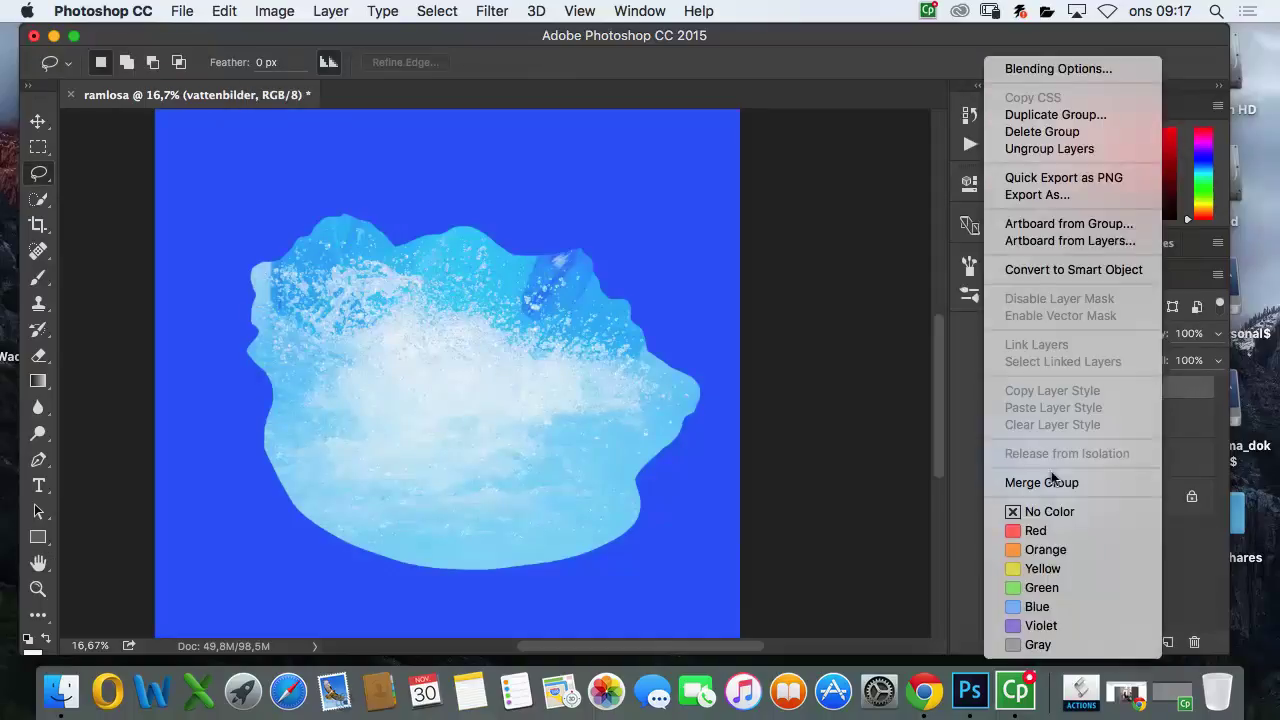
{"action": "left_click", "coordinate": [1040, 550]}
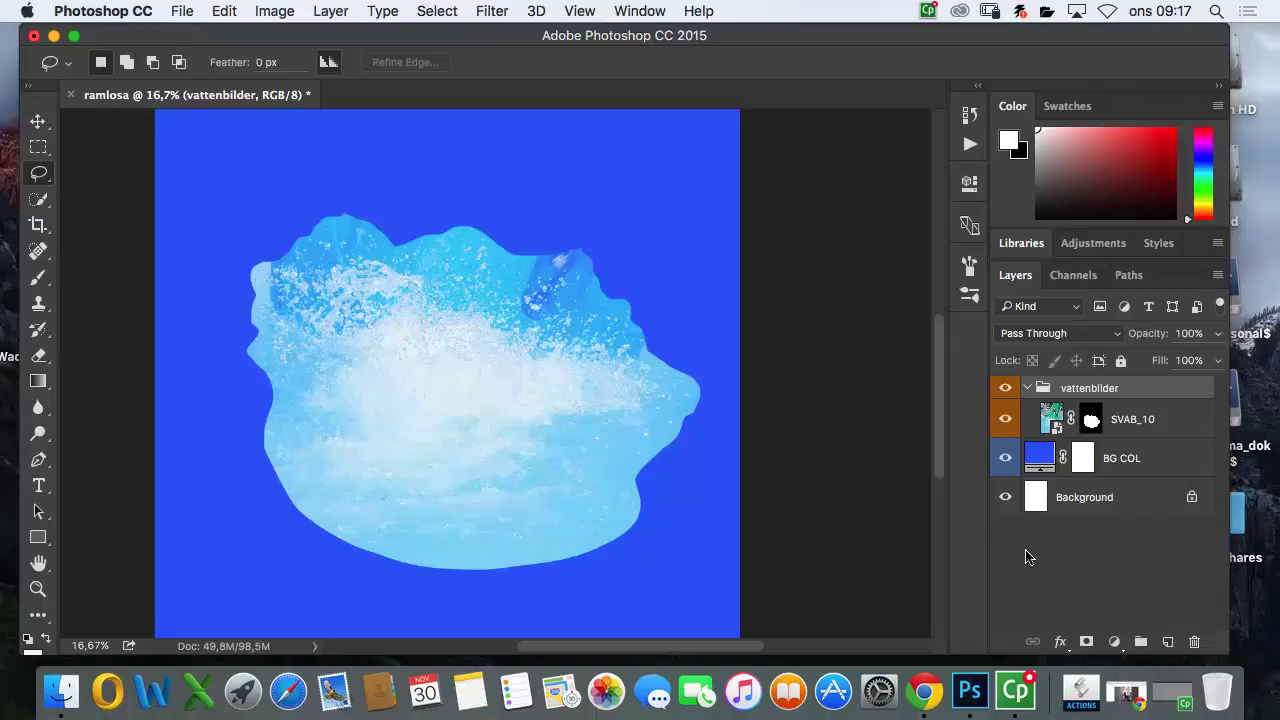
Step: Set the blend mode of the vattenbilder group to Lighten
{"action": "left_click", "coordinate": [1092, 332]}
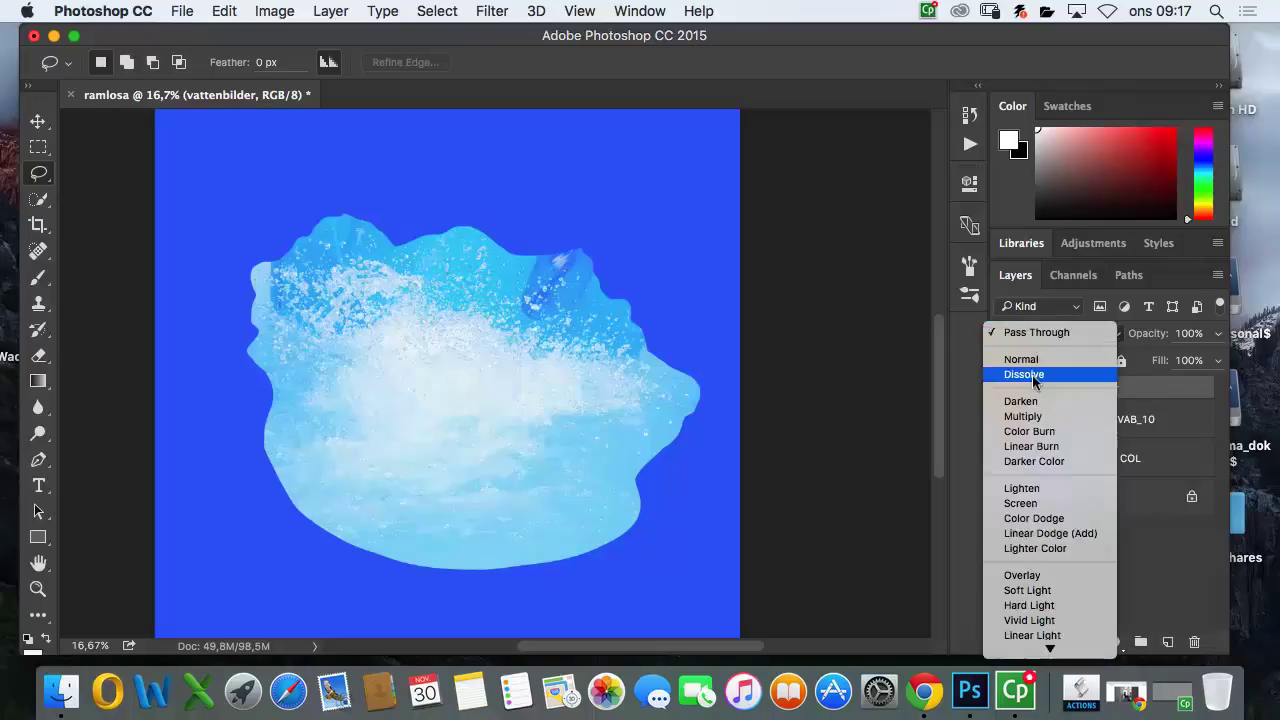
{"action": "scroll", "coordinate": [1052, 487], "scroll_direction": "down", "scroll_amount": 2}
{"action": "left_click", "coordinate": [1053, 487]}
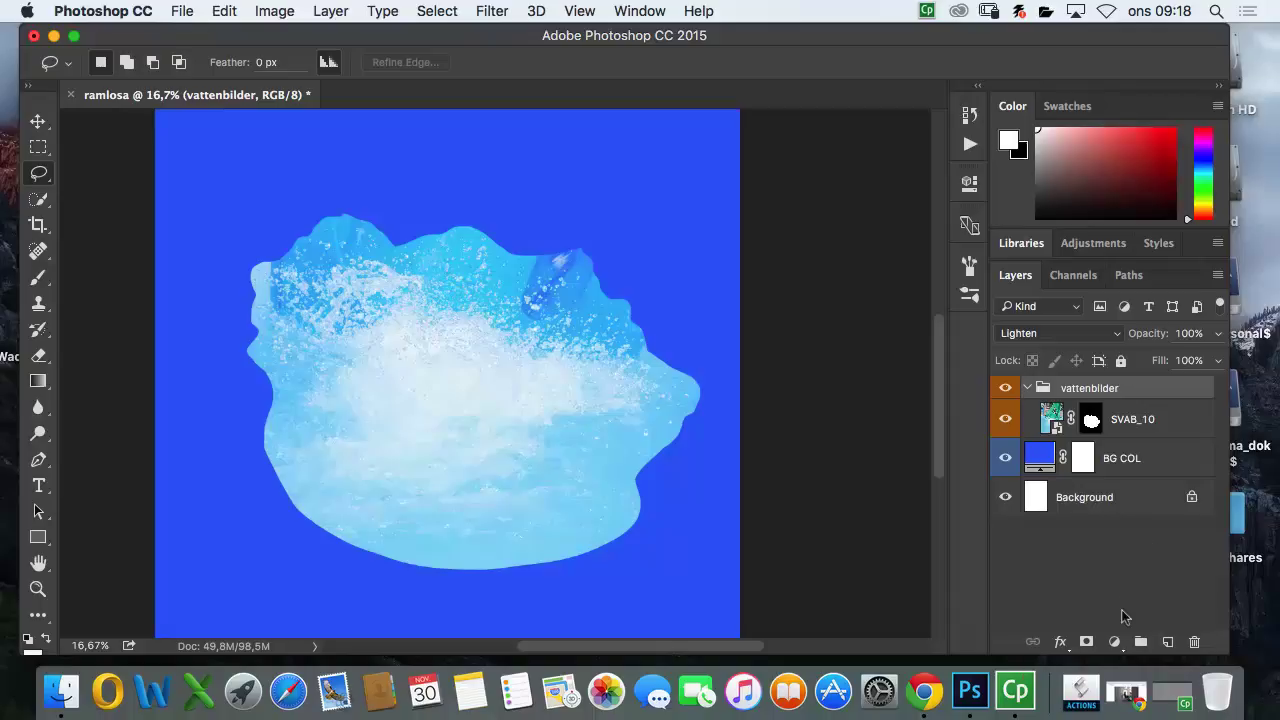
Step: Add a Selective Color adjustment layer above SVAB_10 in the vattenbilder group and set Yellow to -100% for the Neutrals
{"action": "left_click", "coordinate": [1115, 643]}
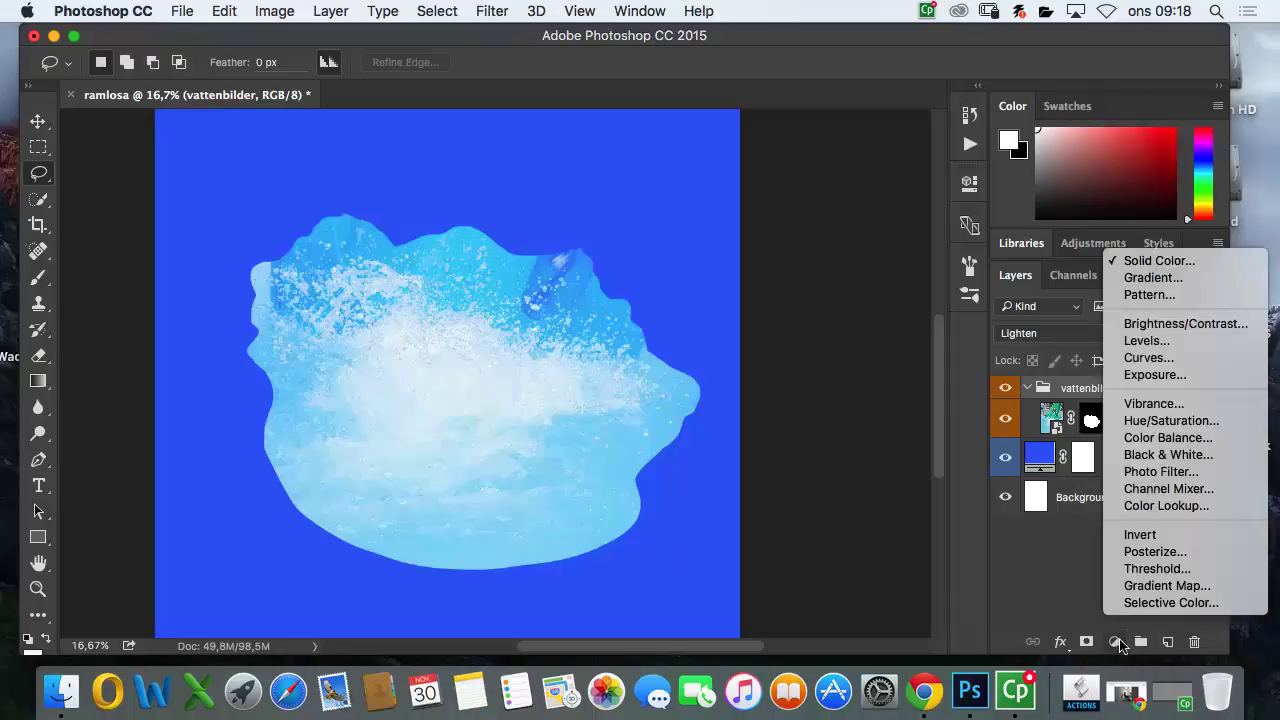
{"action": "left_click", "coordinate": [1178, 603]}
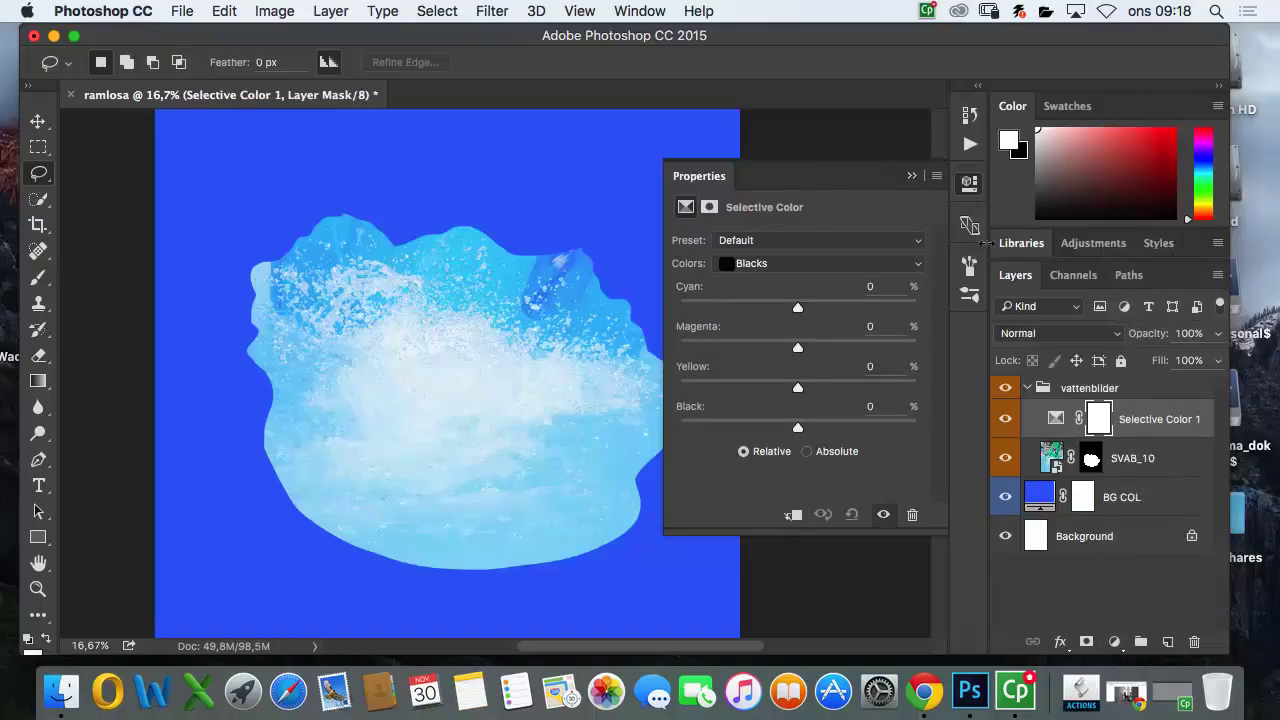
{"action": "left_click", "coordinate": [881, 269]}
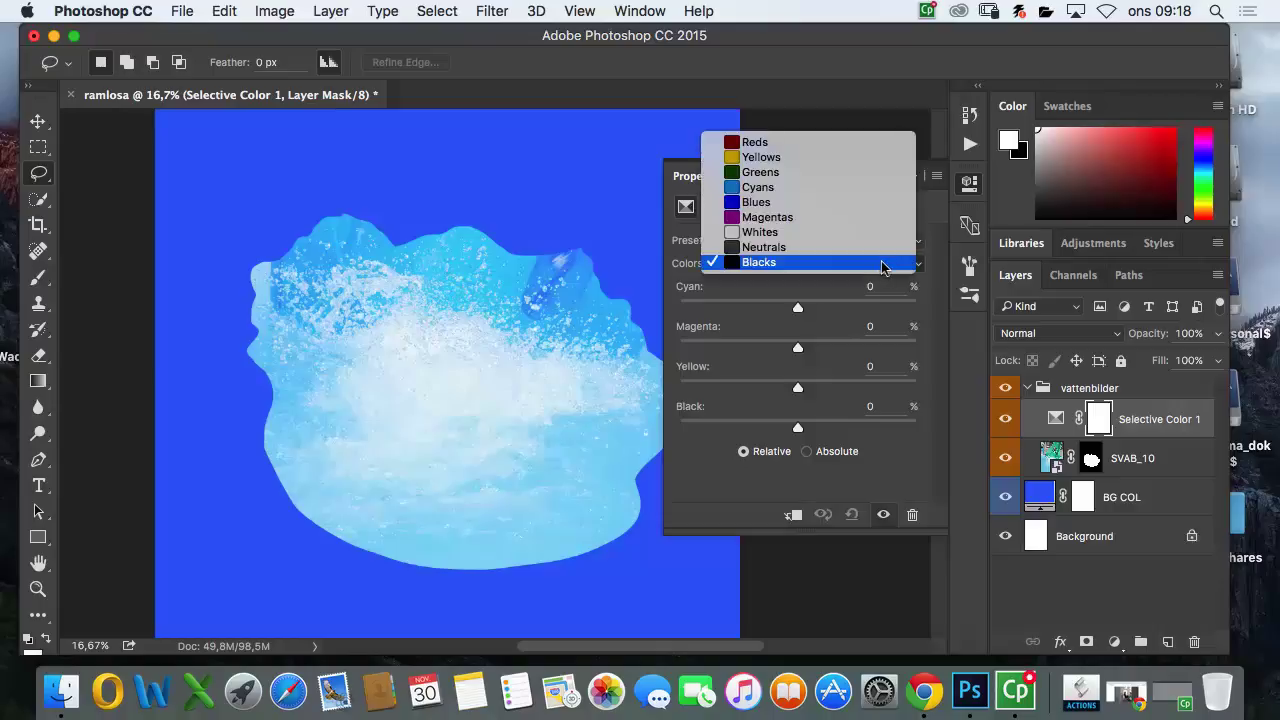
{"action": "left_click", "coordinate": [938, 251]}
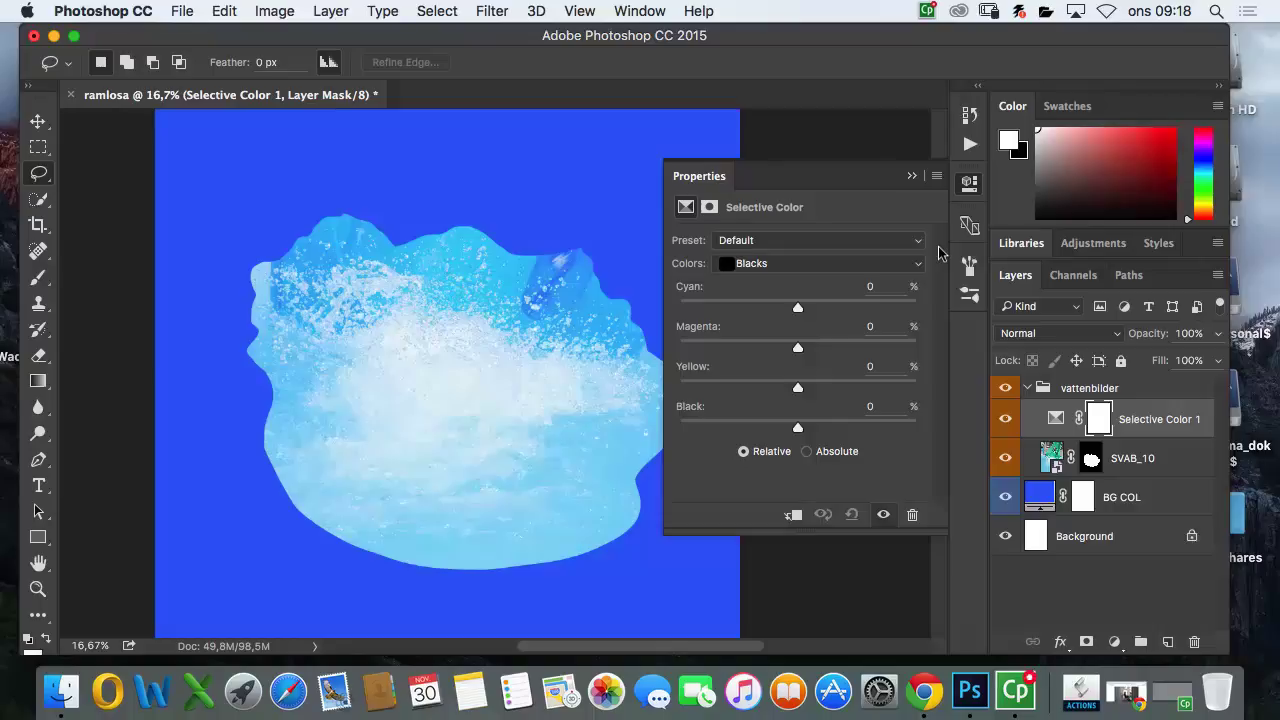
{"action": "left_click", "coordinate": [860, 265]}
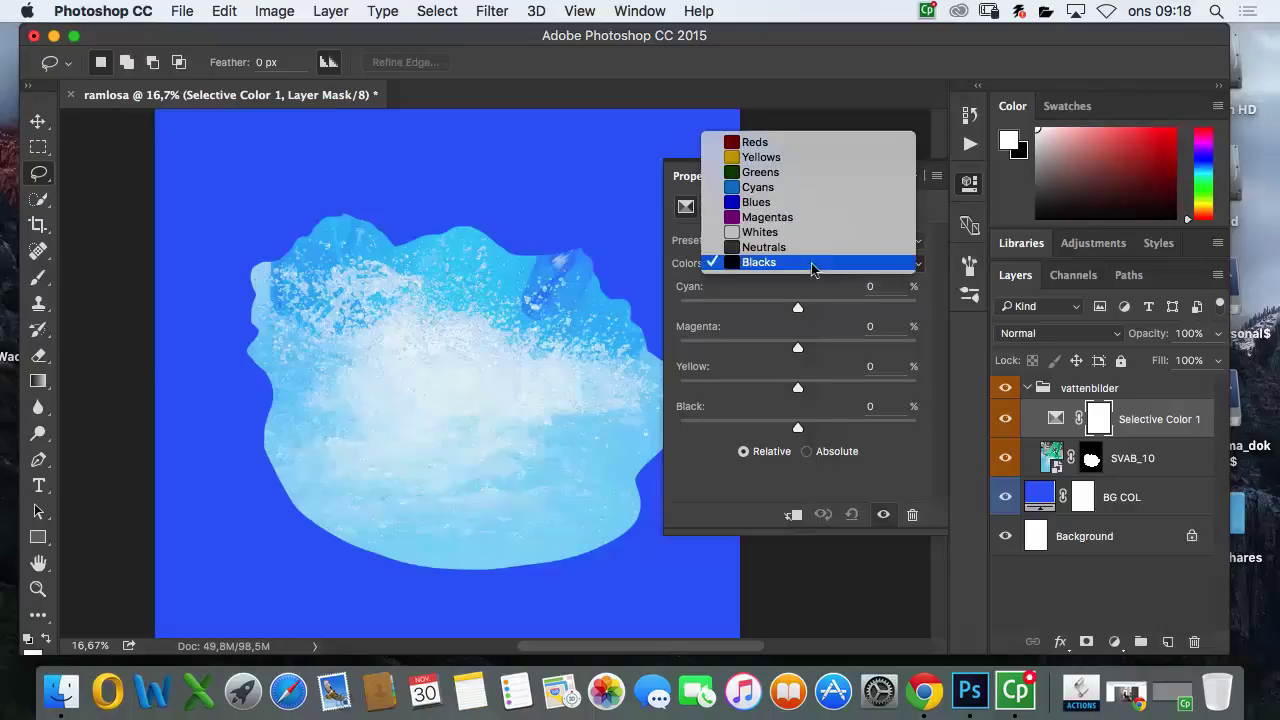
{"action": "left_click", "coordinate": [818, 247]}
{"action": "left_click_drag", "start_coordinate": [797, 388], "coordinate": [679, 389]}
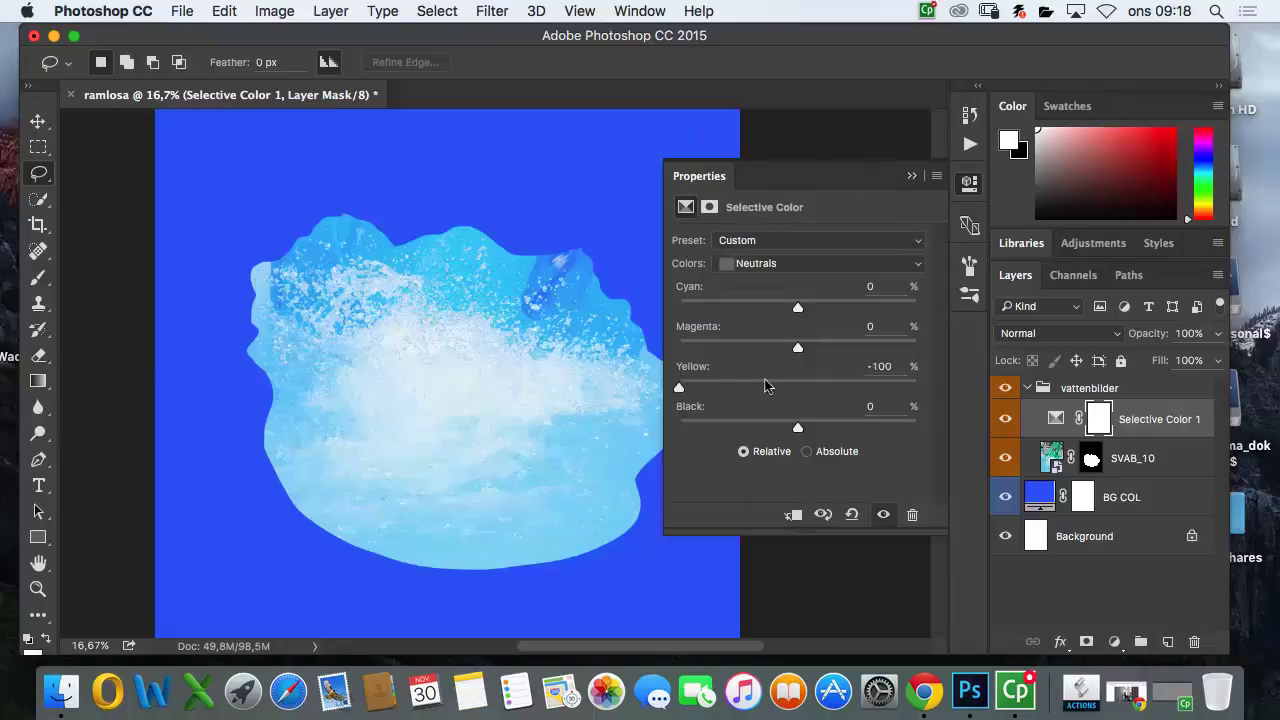
Step: Set Cyan, Magenta and Black to +100% for the Neutrals in the Selective Color adjustment
{"action": "left_click_drag", "start_coordinate": [797, 307], "coordinate": [970, 303]}
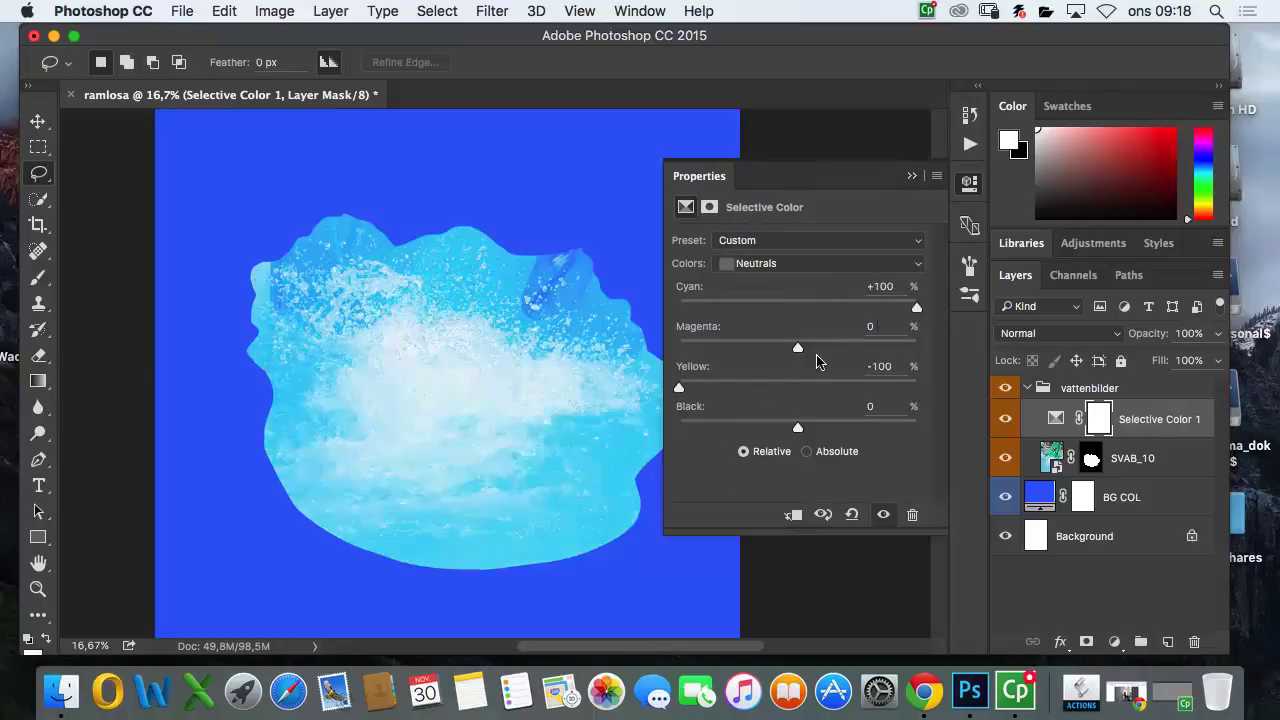
{"action": "left_click_drag", "start_coordinate": [799, 348], "coordinate": [938, 345]}
{"action": "left_click_drag", "start_coordinate": [797, 427], "coordinate": [940, 432]}
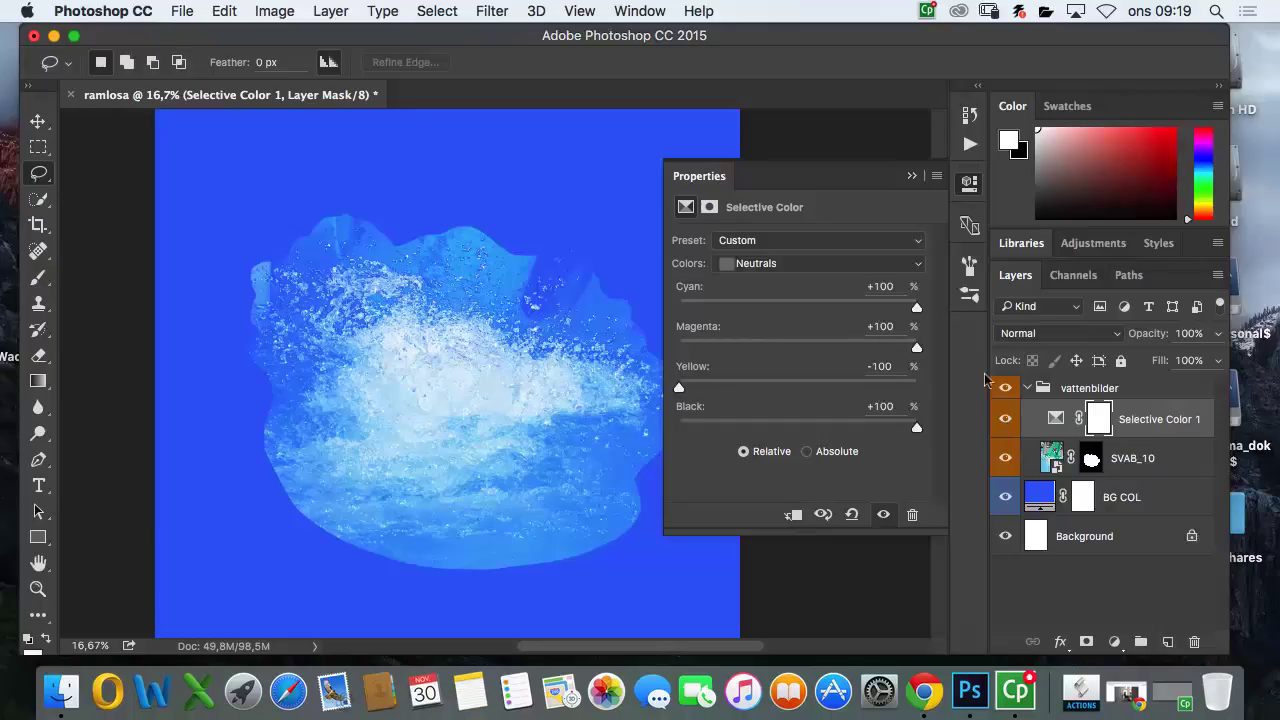
Step: Move the Selective Color layer out above the vattenbilder group and clip it to the group
{"action": "left_click_drag", "start_coordinate": [1160, 430], "coordinate": [1149, 378]}
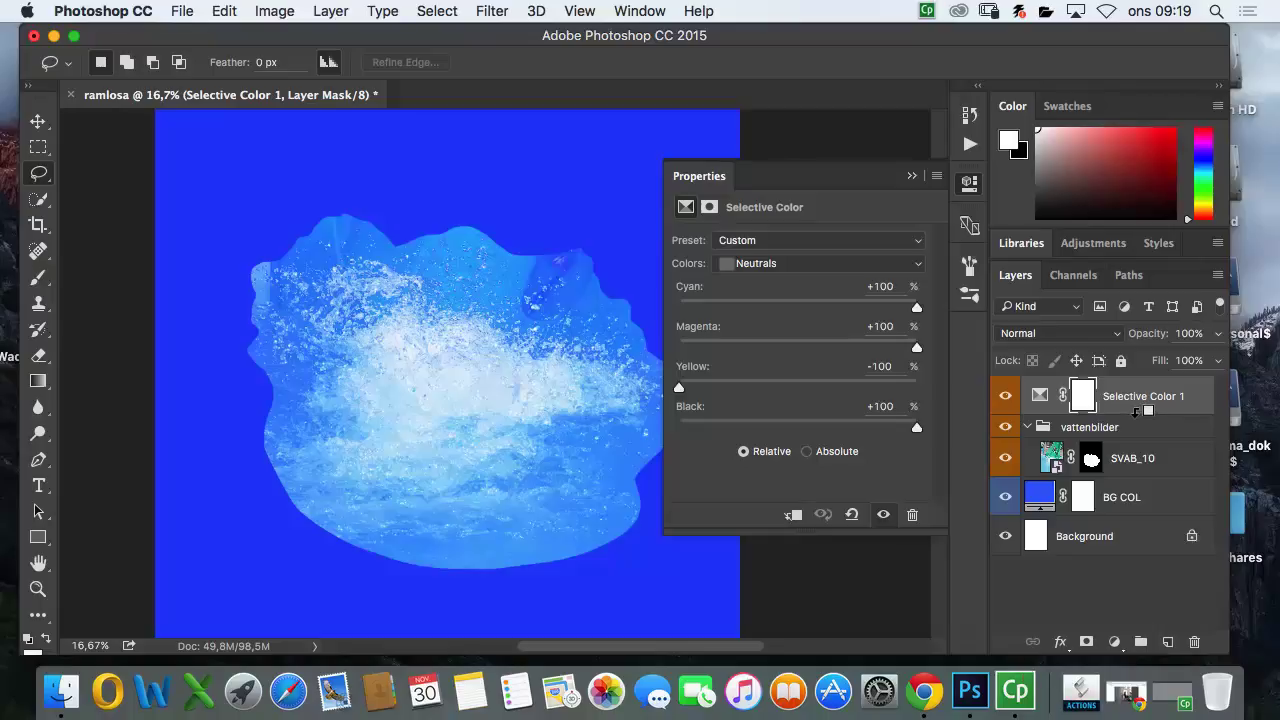
{"action": "left_click", "coordinate": [1137, 414], "text": "alt"}
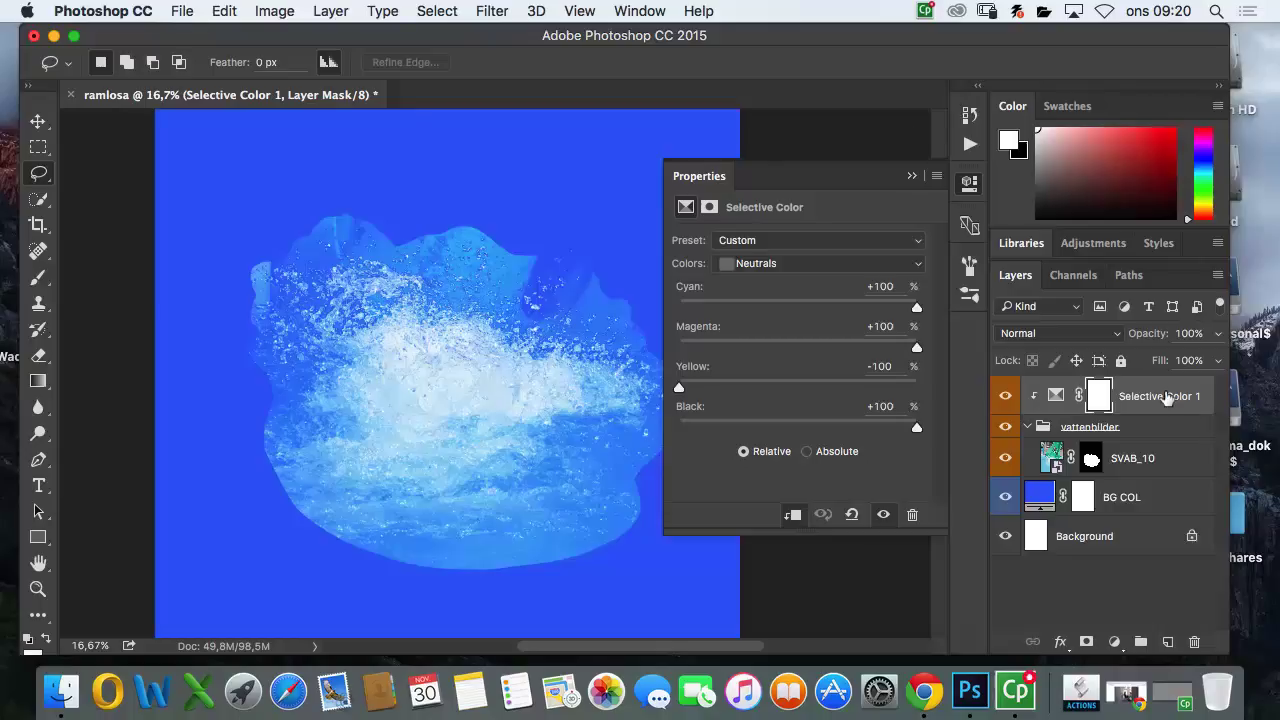
Step: Rename the Selective Color layer as COL UTJ and give it a green color label
{"action": "key", "text": "super+2"}
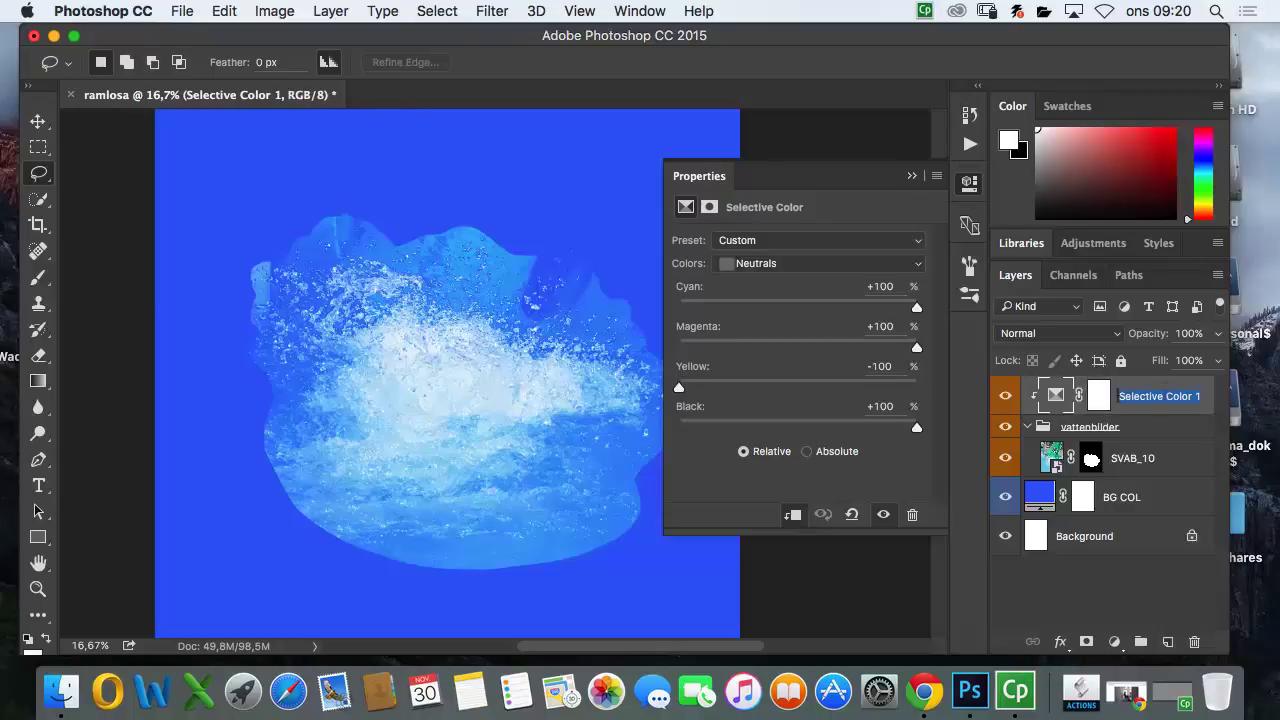
{"action": "key", "text": "BackSpace"}
{"action": "type", "text": "UTJ"}
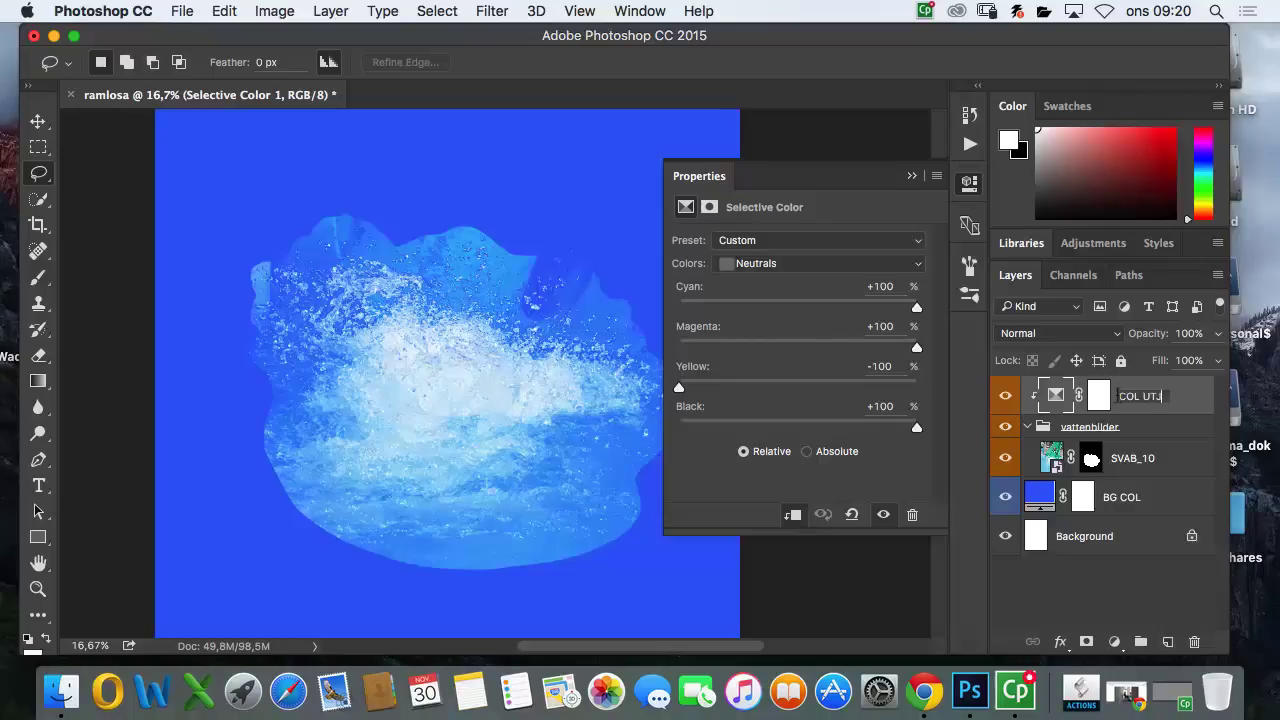
{"action": "key", "text": "Return"}
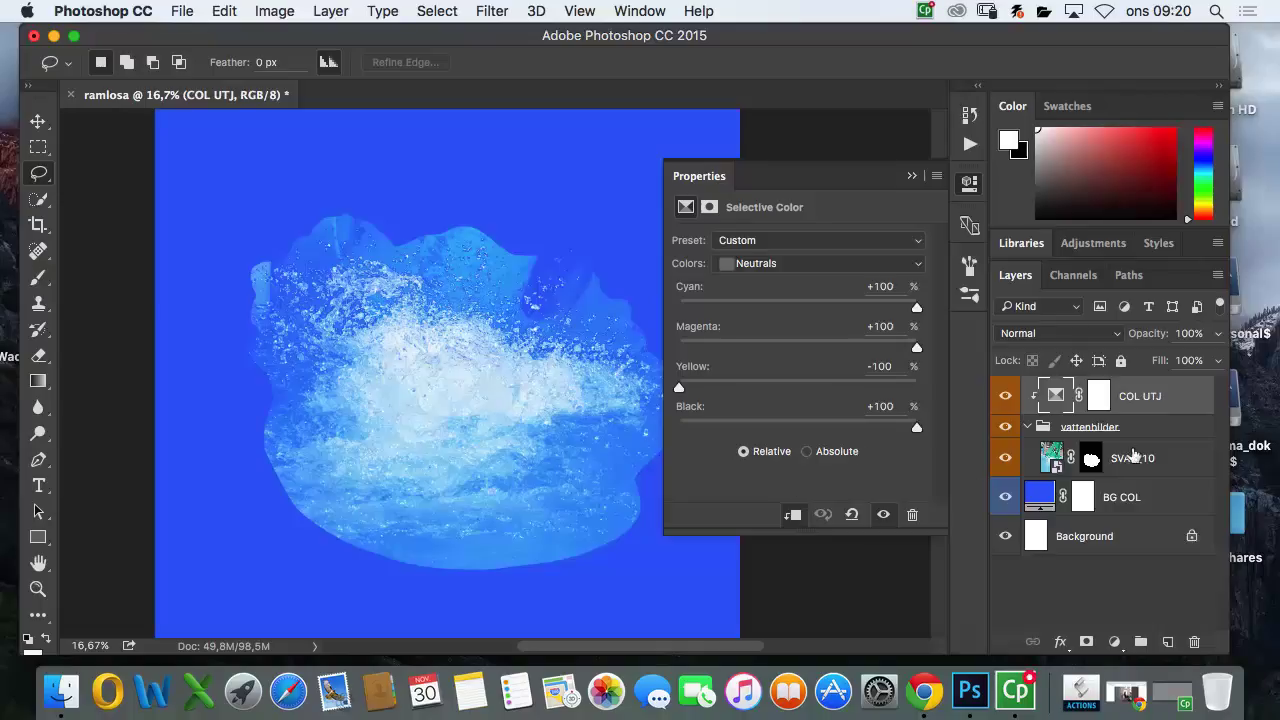
{"action": "right_click", "coordinate": [1200, 396]}
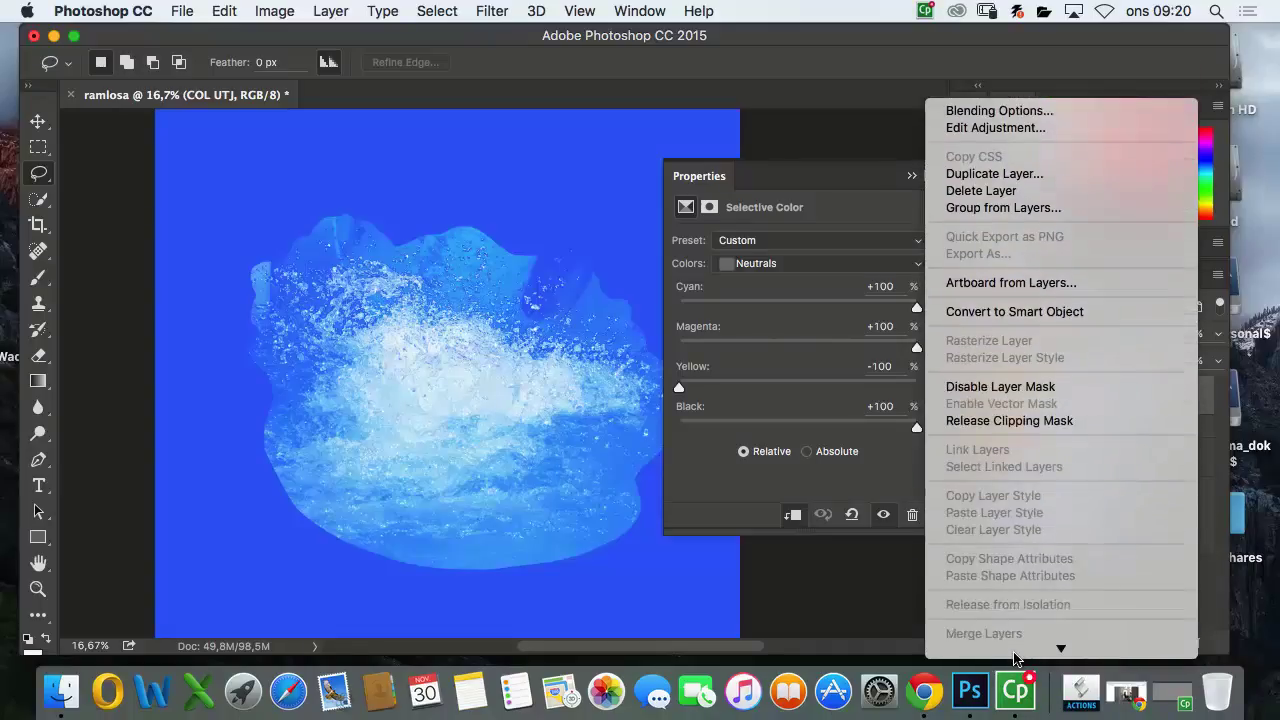
{"action": "left_click", "coordinate": [1022, 612]}
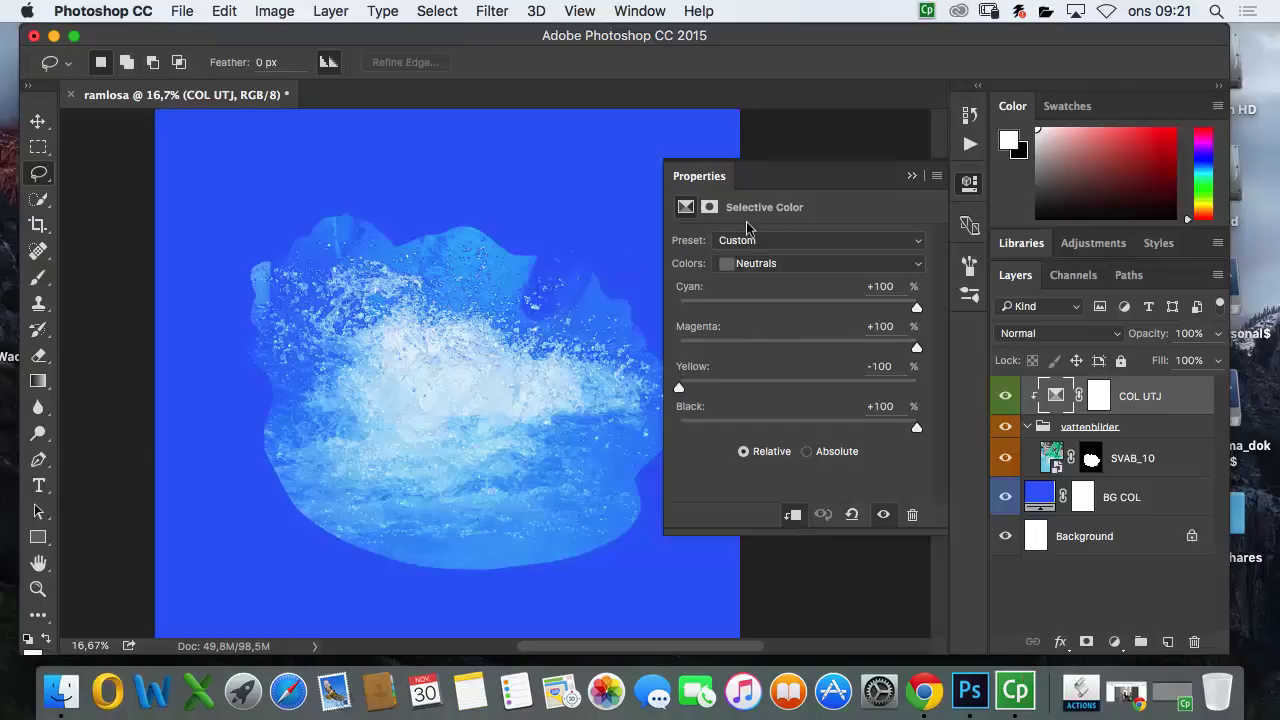
Step: Set the Cyans of COL UTJ to Cyan -5%, Magenta +29%, Yellow +64% and Black +61%
{"action": "left_click", "coordinate": [836, 268]}
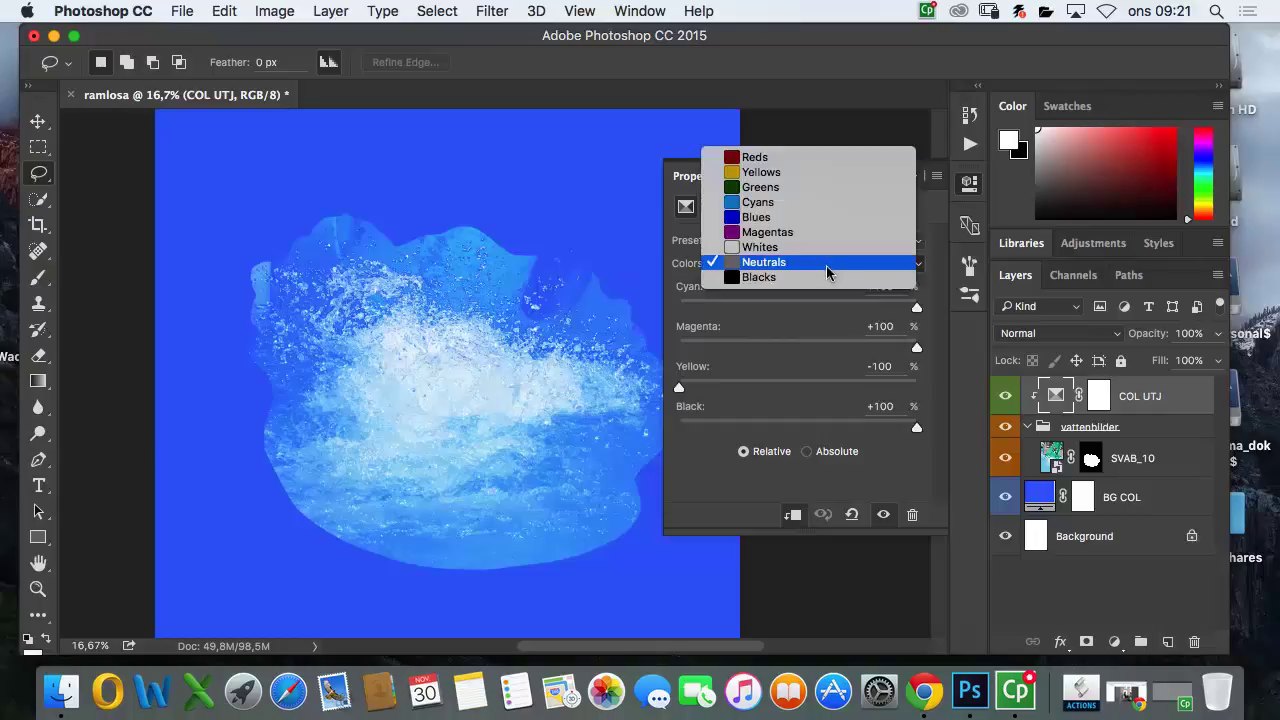
{"action": "left_click", "coordinate": [784, 202]}
{"action": "left_click_drag", "start_coordinate": [806, 313], "coordinate": [834, 347]}
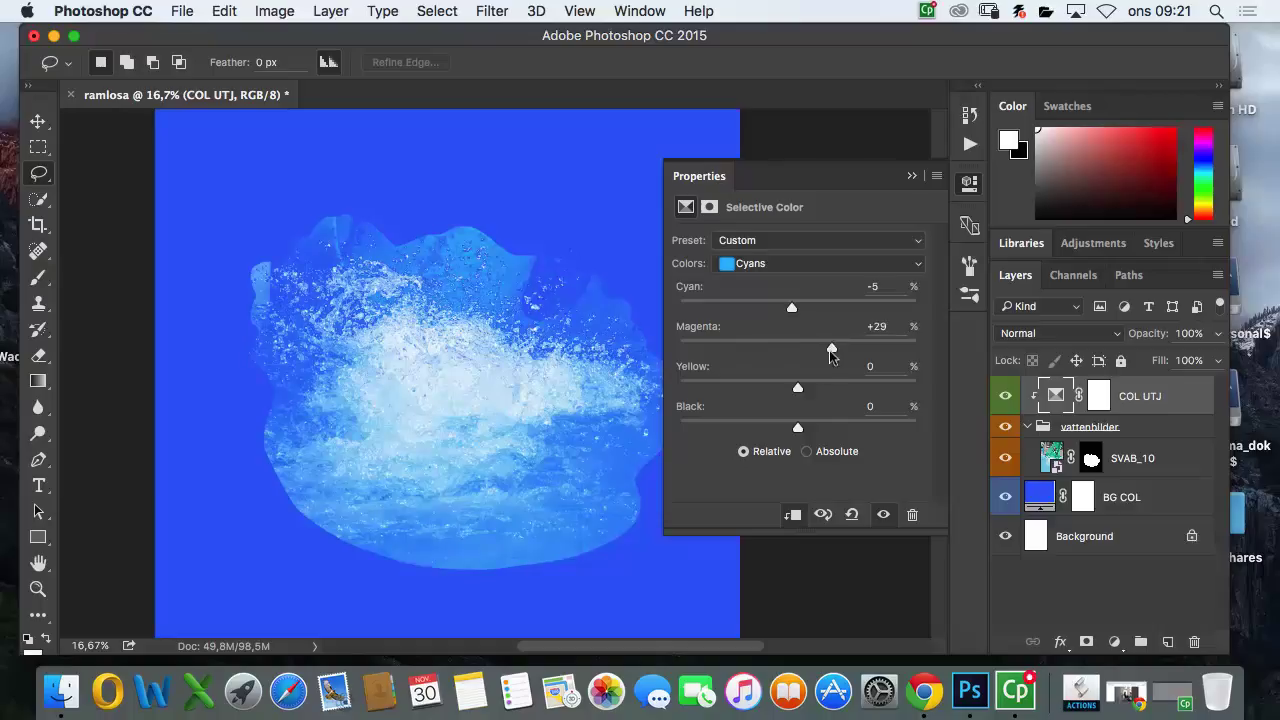
{"action": "left_click_drag", "start_coordinate": [800, 388], "coordinate": [853, 388]}
{"action": "left_click_drag", "start_coordinate": [799, 429], "coordinate": [869, 428]}
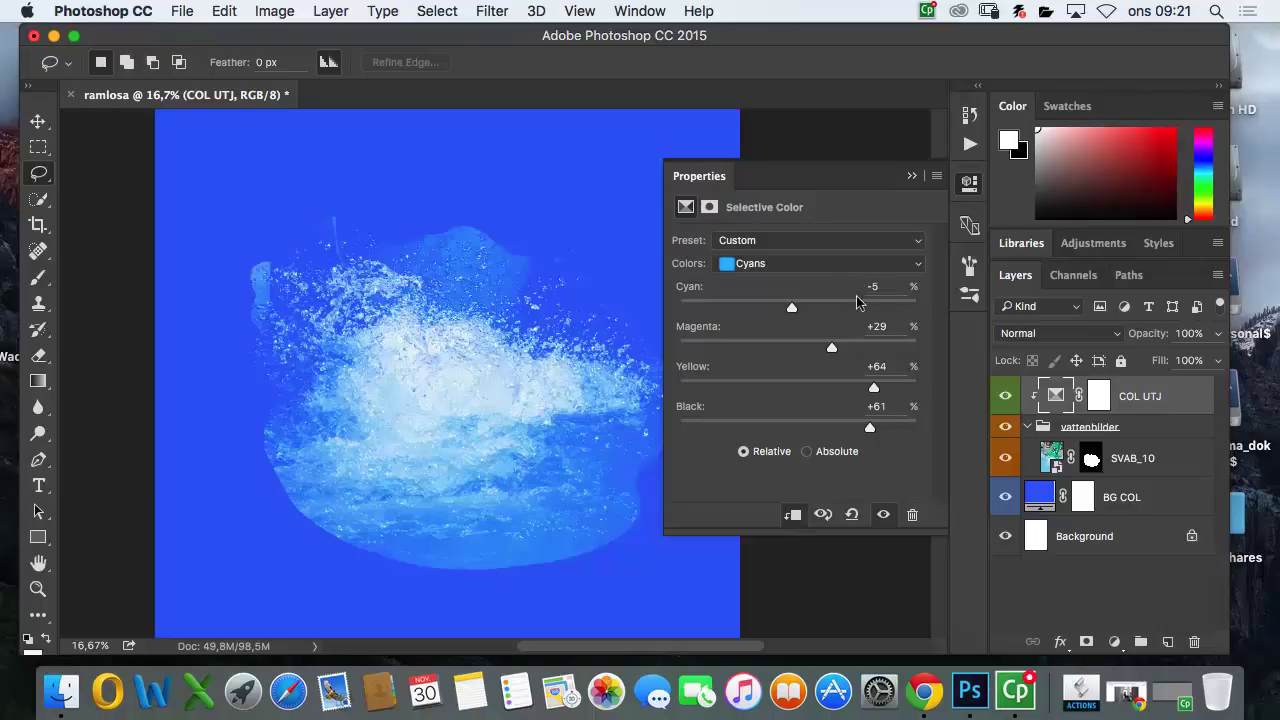
Step: Set the Whites of COL UTJ to Cyan -36%, Magenta -11%, Yellow +10% and Black +27%
{"action": "left_click", "coordinate": [845, 268]}
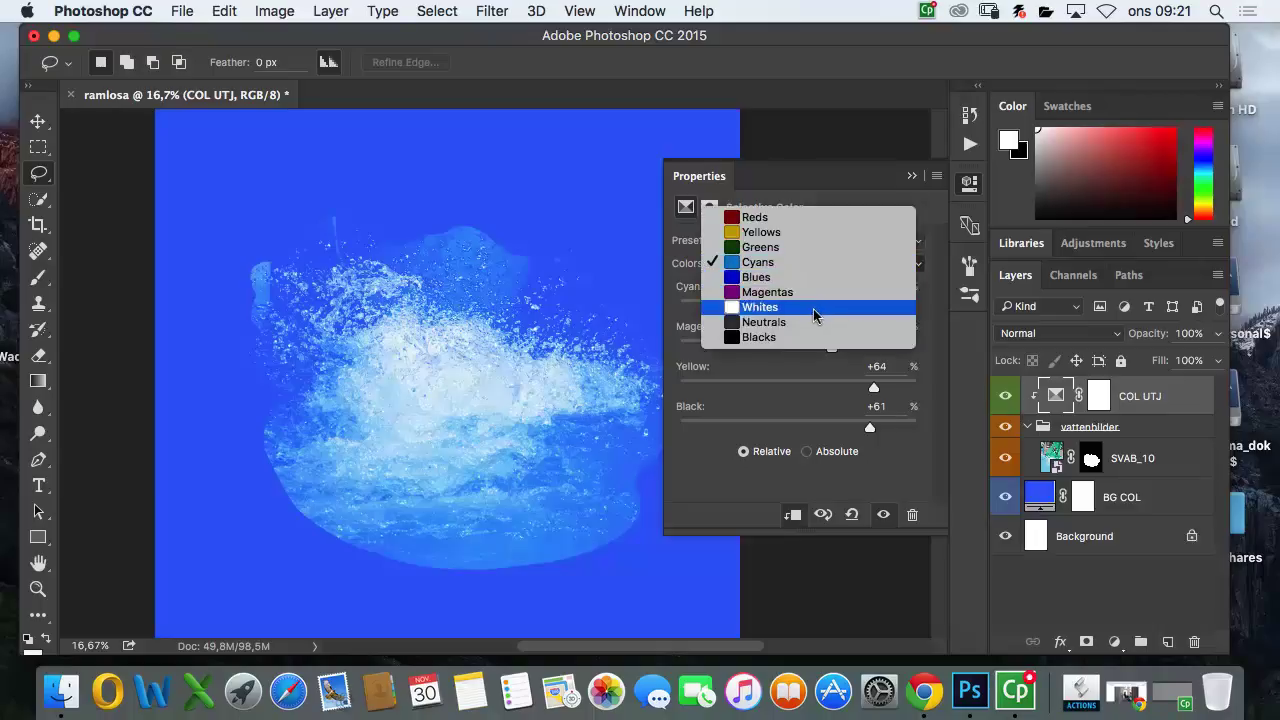
{"action": "left_click", "coordinate": [810, 286]}
{"action": "left_click_drag", "start_coordinate": [797, 306], "coordinate": [756, 310]}
{"action": "left_click_drag", "start_coordinate": [801, 348], "coordinate": [829, 432]}
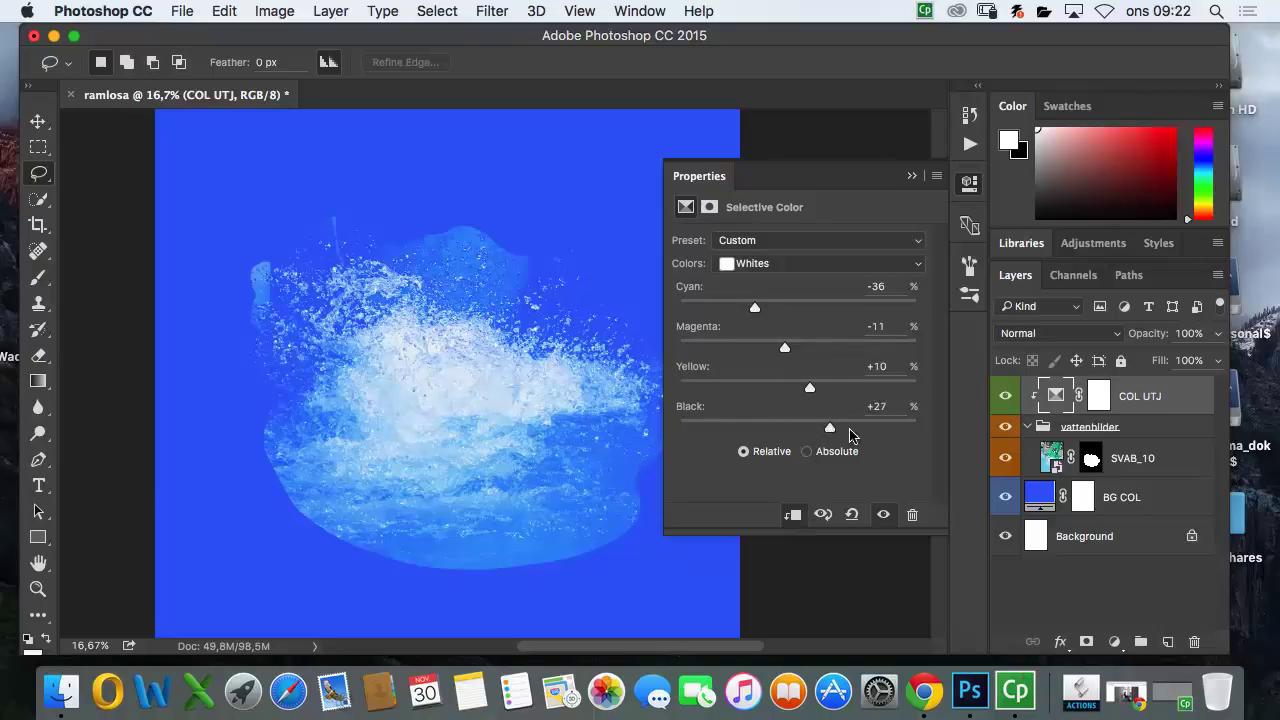
Step: For the Greens of COL UTJ, raise Cyan, push Magenta to its maximum, and set Yellow to +12% and Black to +87%
{"action": "left_click", "coordinate": [848, 264]}
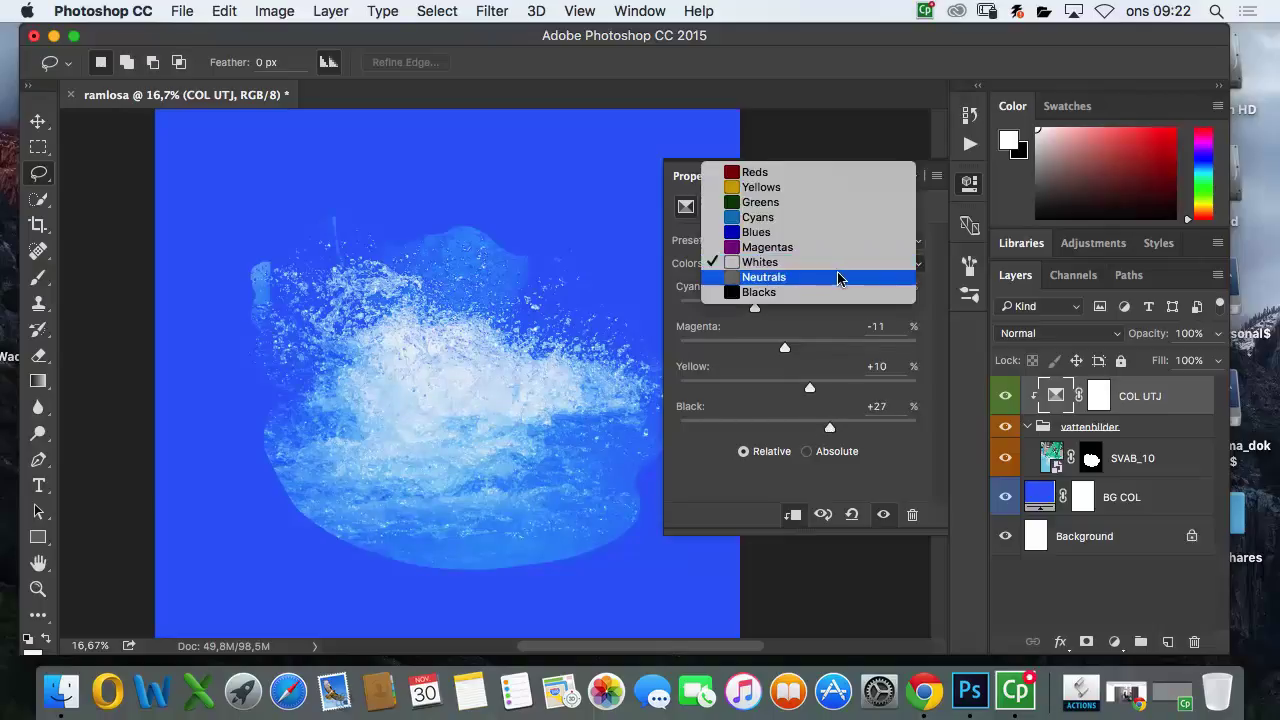
{"action": "left_click", "coordinate": [810, 203]}
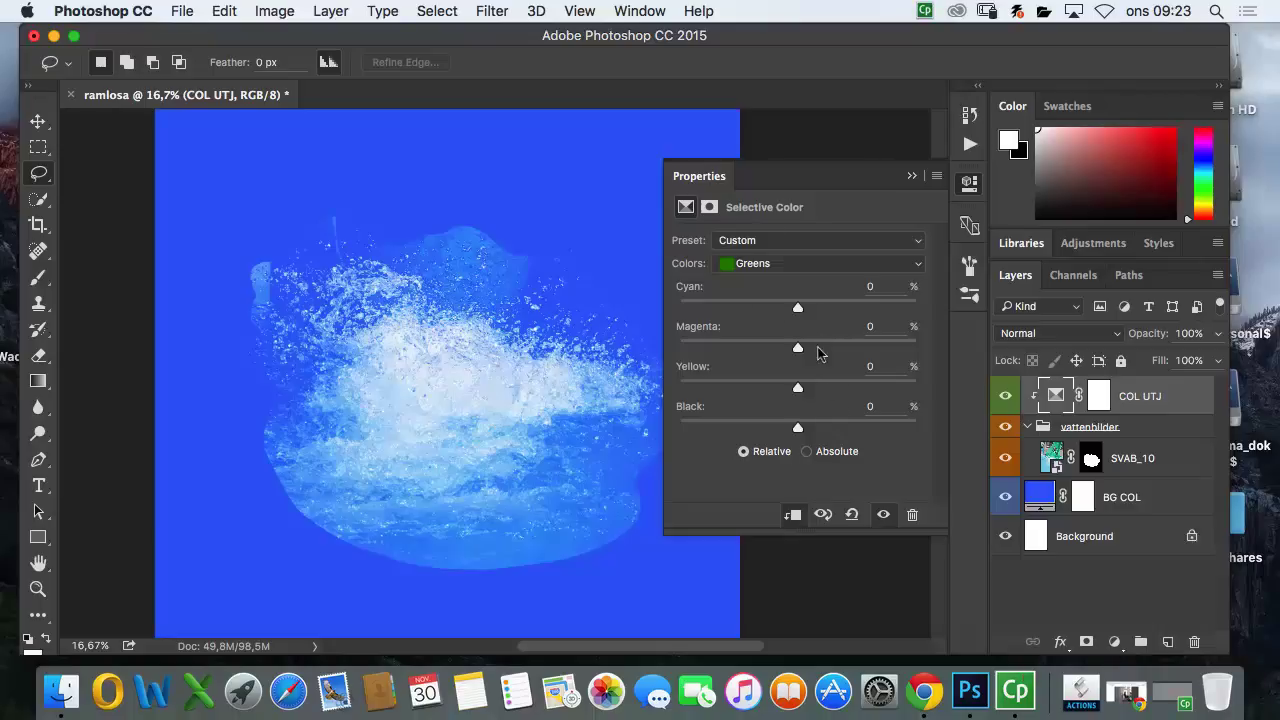
{"action": "left_click_drag", "start_coordinate": [827, 347], "coordinate": [918, 347]}
{"action": "left_click_drag", "start_coordinate": [797, 307], "coordinate": [835, 307]}
{"action": "left_click_drag", "start_coordinate": [799, 388], "coordinate": [901, 427]}
Step: Try a lower Magenta amount for the Neutrals of COL UTJ and undo the change
{"action": "left_click", "coordinate": [836, 263]}
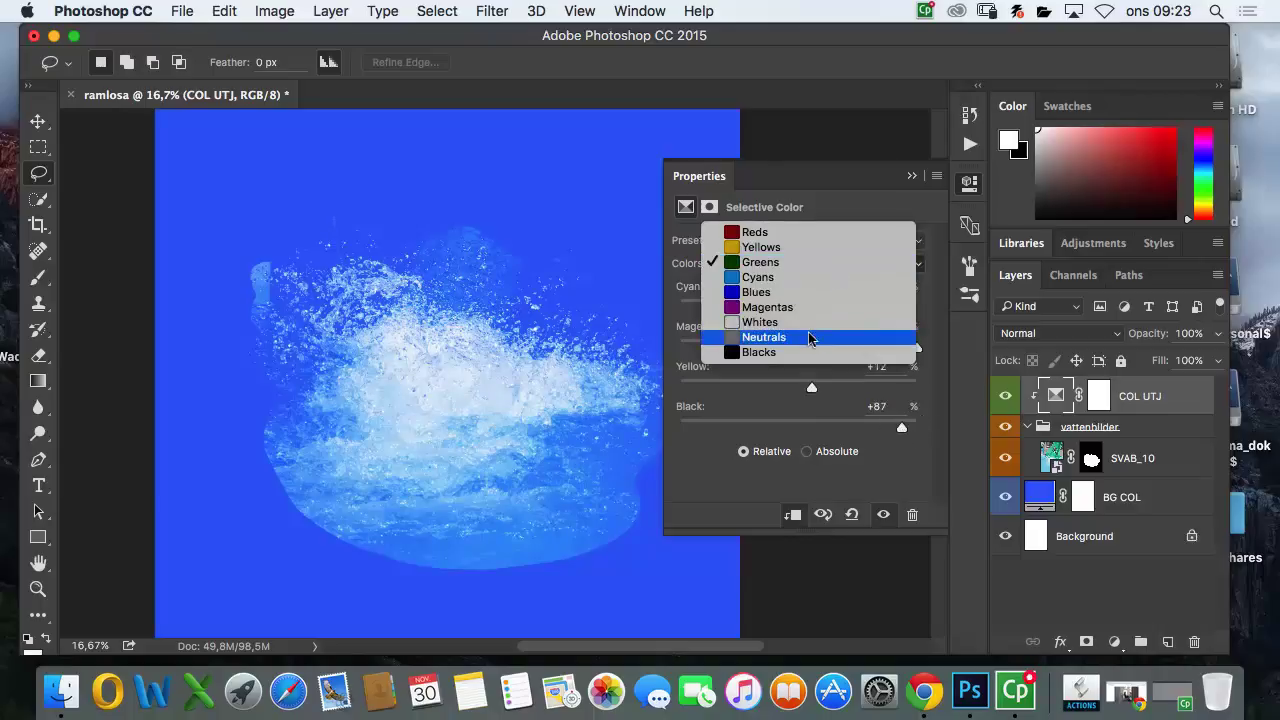
{"action": "left_click", "coordinate": [745, 337]}
{"action": "left_click", "coordinate": [834, 265]}
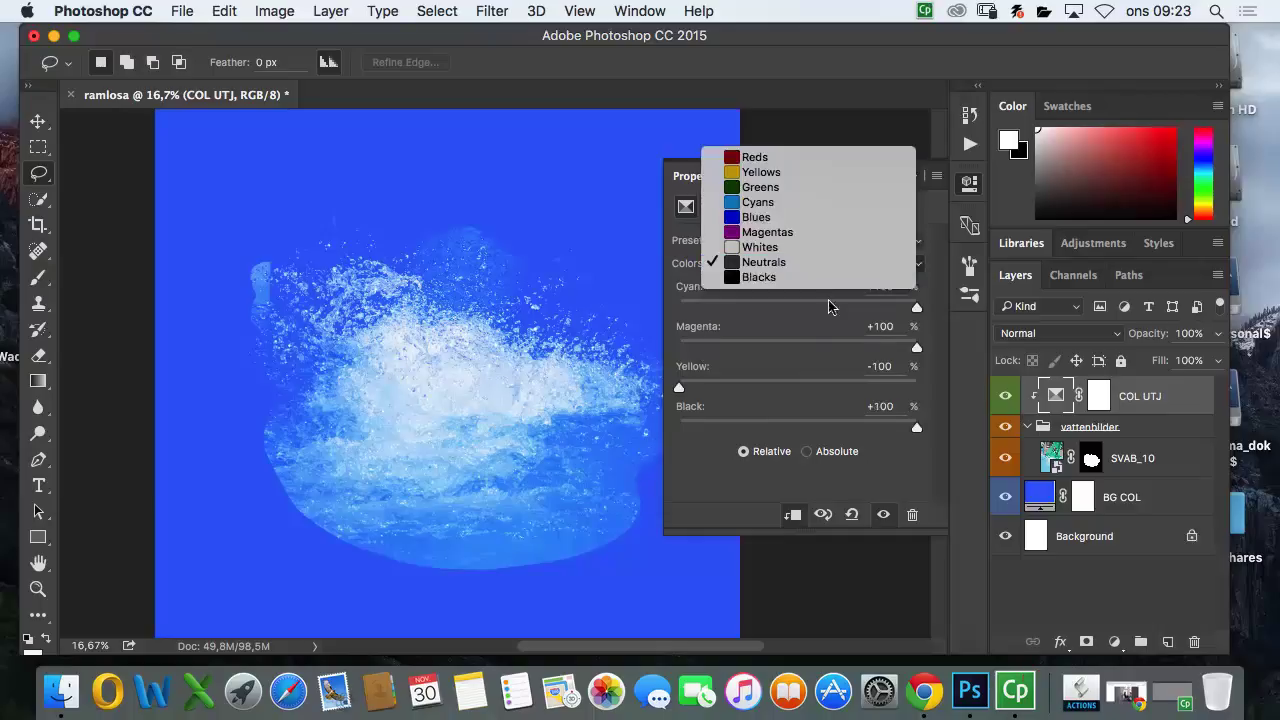
{"action": "left_click", "coordinate": [684, 389]}
{"action": "mouse_move", "coordinate": [679, 387]}
{"action": "left_mouse_down"}
{"action": "mouse_move", "coordinate": [836, 387]}
{"action": "mouse_move", "coordinate": [658, 390]}
{"action": "left_mouse_up"}
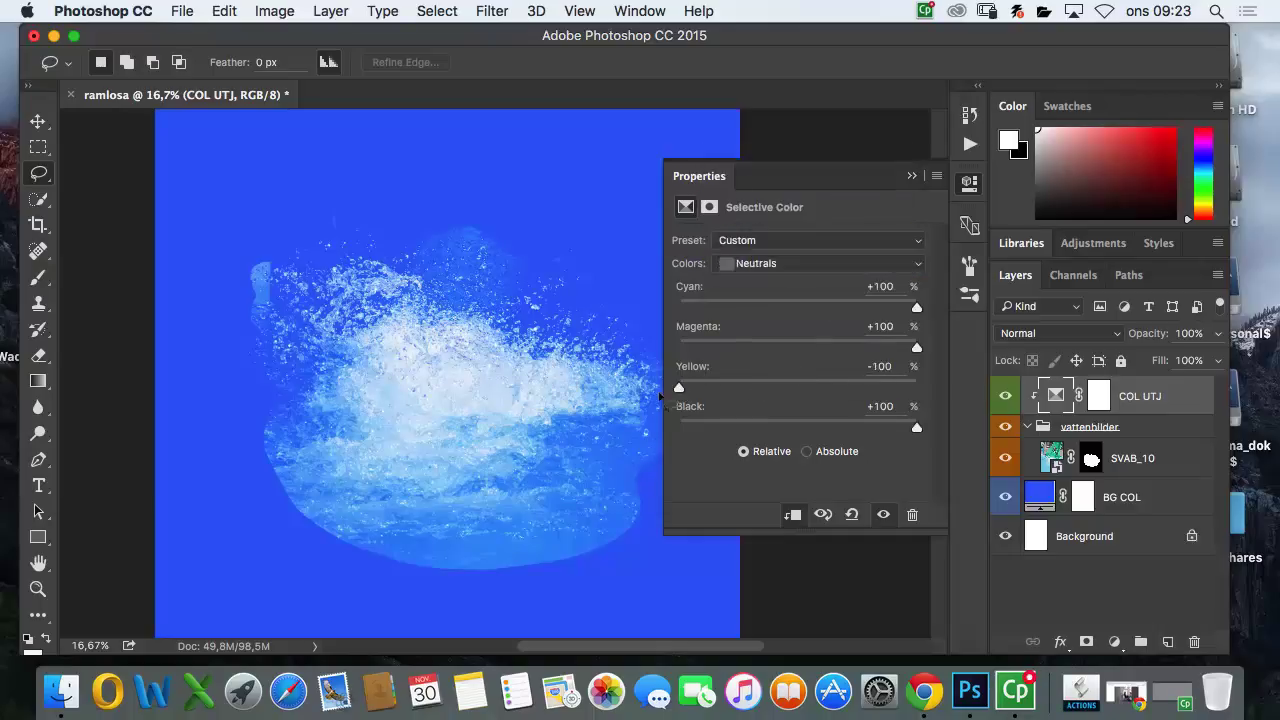
{"action": "mouse_move", "coordinate": [916, 427]}
{"action": "left_mouse_down"}
{"action": "mouse_move", "coordinate": [731, 433]}
{"action": "mouse_move", "coordinate": [916, 427]}
{"action": "left_mouse_up"}
{"action": "left_click_drag", "start_coordinate": [916, 347], "coordinate": [835, 347]}
{"action": "key", "text": "super+z"}
Step: Set Cyan to -1% for the Blues of COL UTJ and collapse the adjustment settings
{"action": "left_click", "coordinate": [820, 264]}
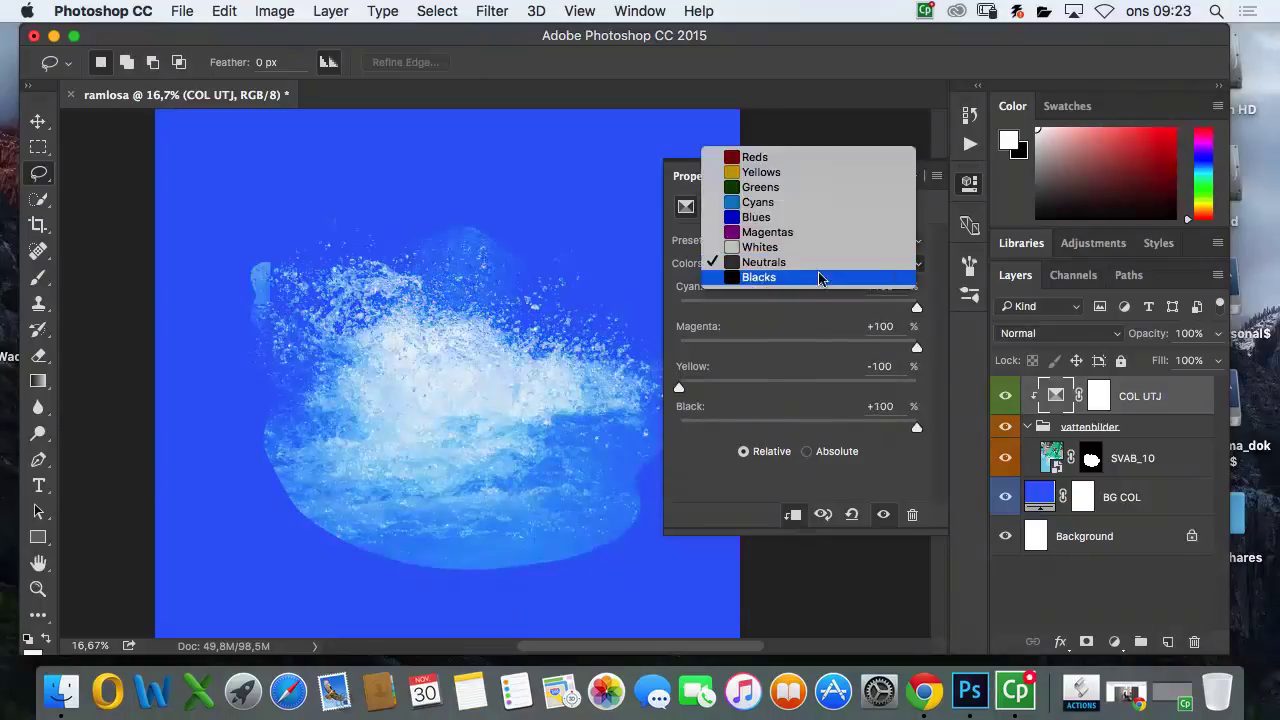
{"action": "left_click", "coordinate": [770, 218]}
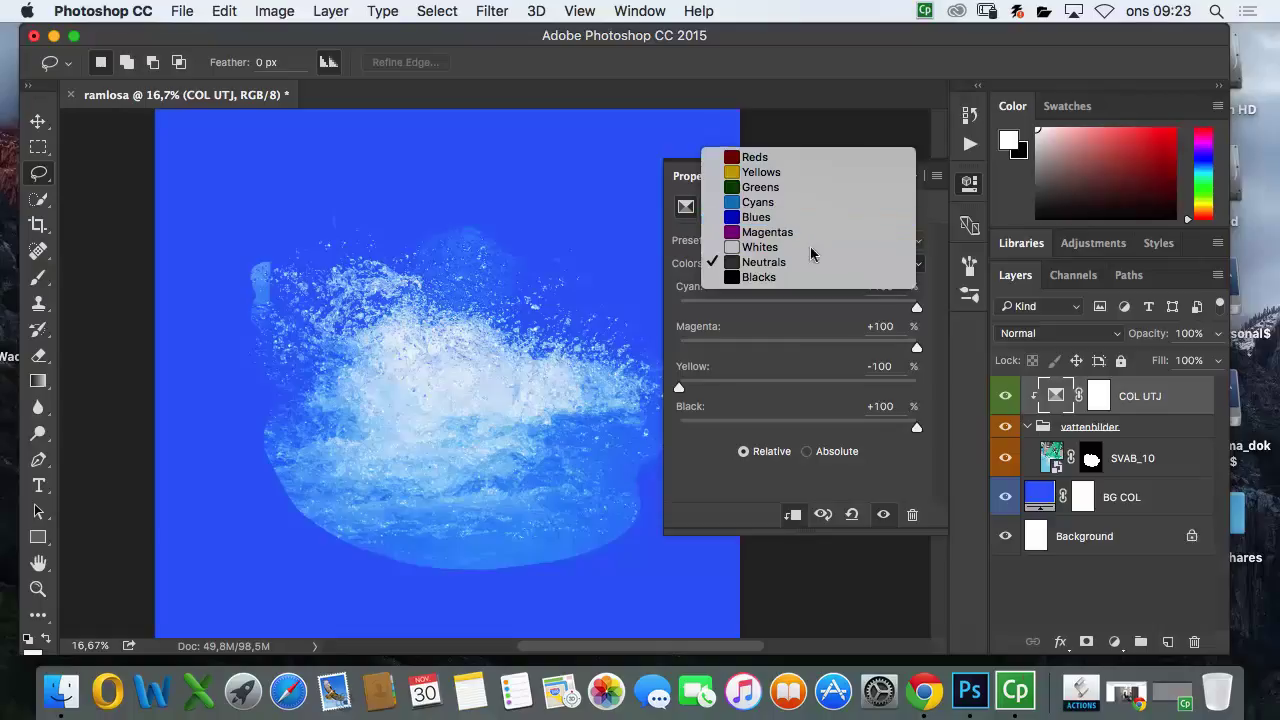
{"action": "left_click_drag", "start_coordinate": [798, 348], "coordinate": [798, 390]}
{"action": "mouse_move", "coordinate": [797, 312]}
{"action": "left_mouse_down"}
{"action": "mouse_move", "coordinate": [826, 310]}
{"action": "mouse_move", "coordinate": [796, 311]}
{"action": "left_mouse_up"}
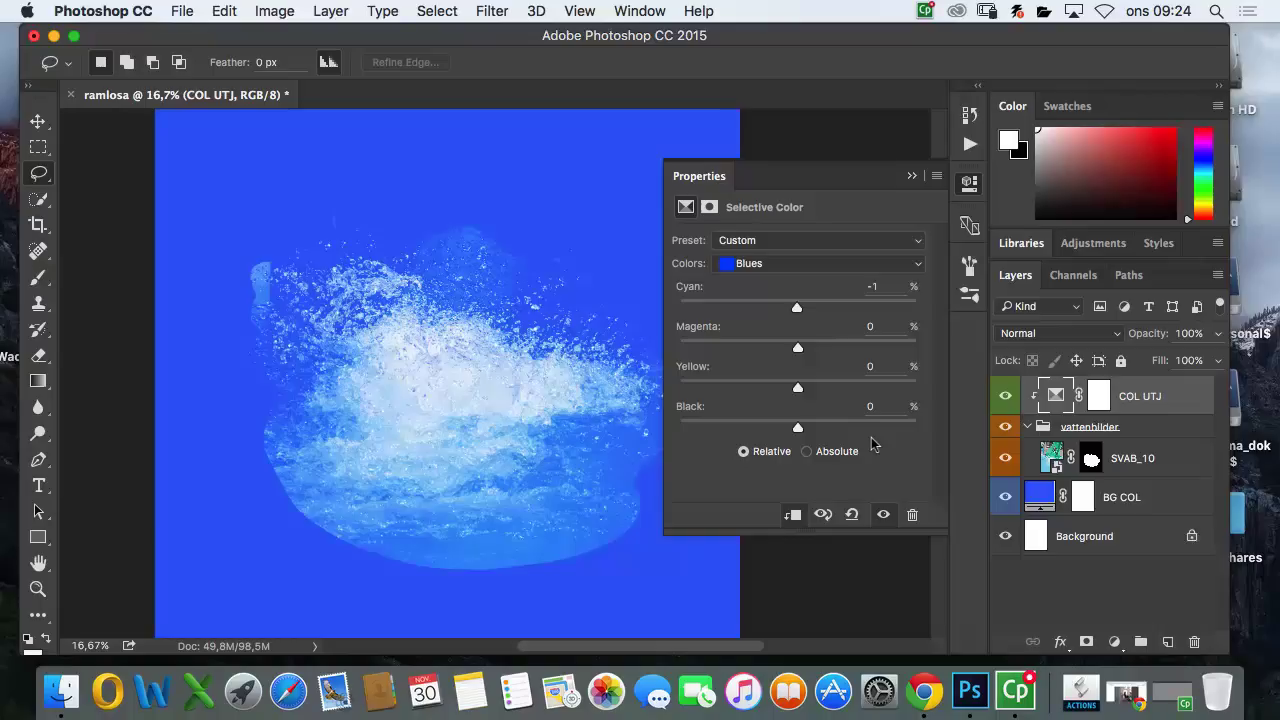
{"action": "left_click", "coordinate": [912, 178]}
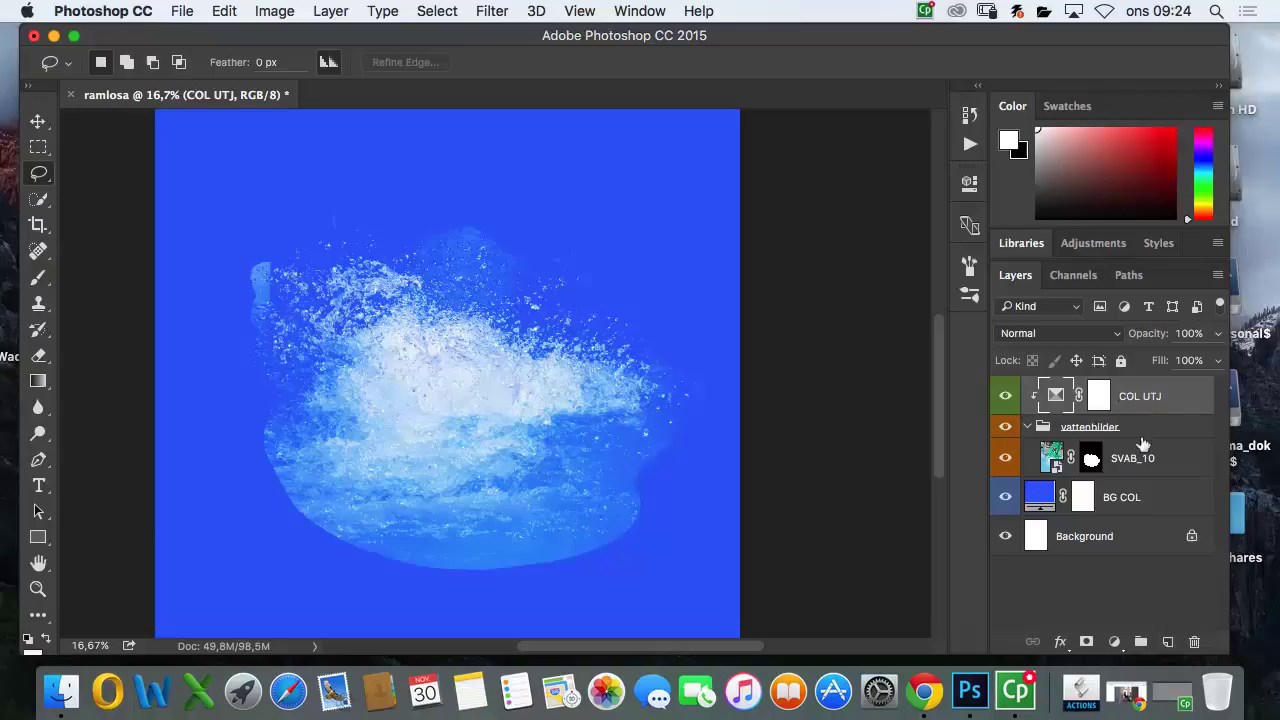
Step: Add a Curves adjustment layer above COL UTJ with a slightly lowered Green curve, and clip it to the vattenbilder group
{"action": "left_click", "coordinate": [1115, 642]}
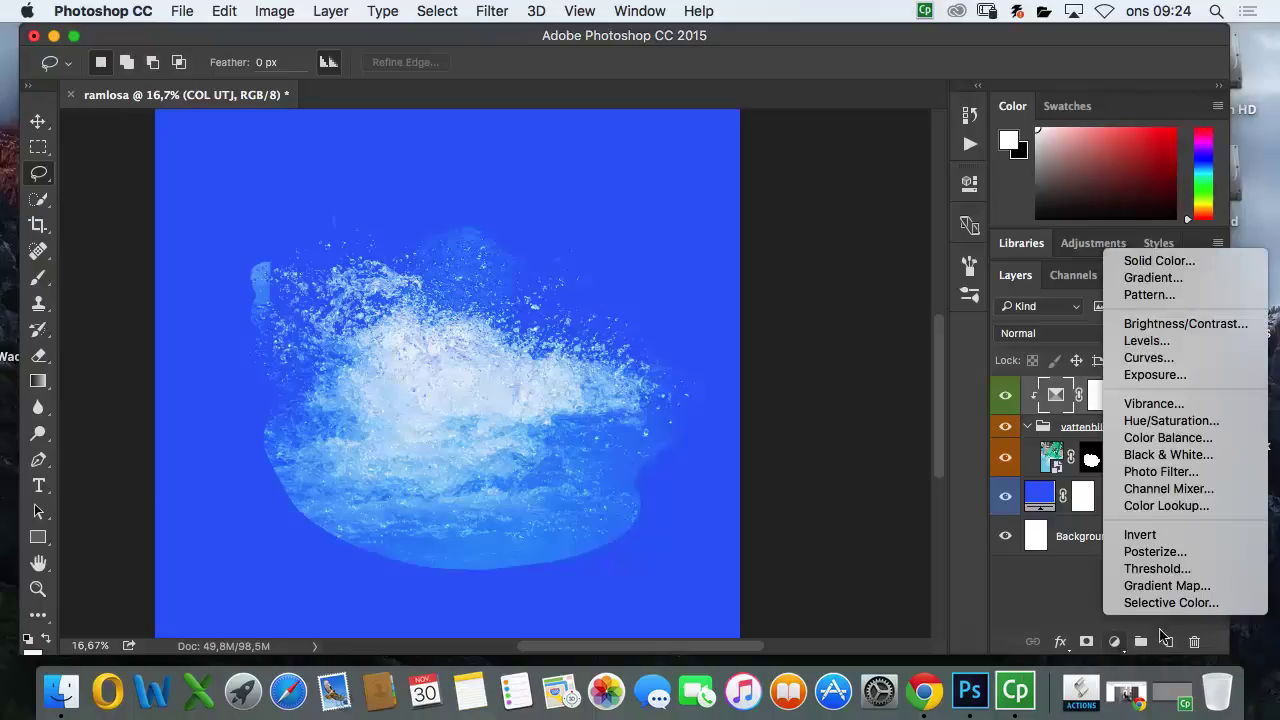
{"action": "left_click", "coordinate": [1193, 360]}
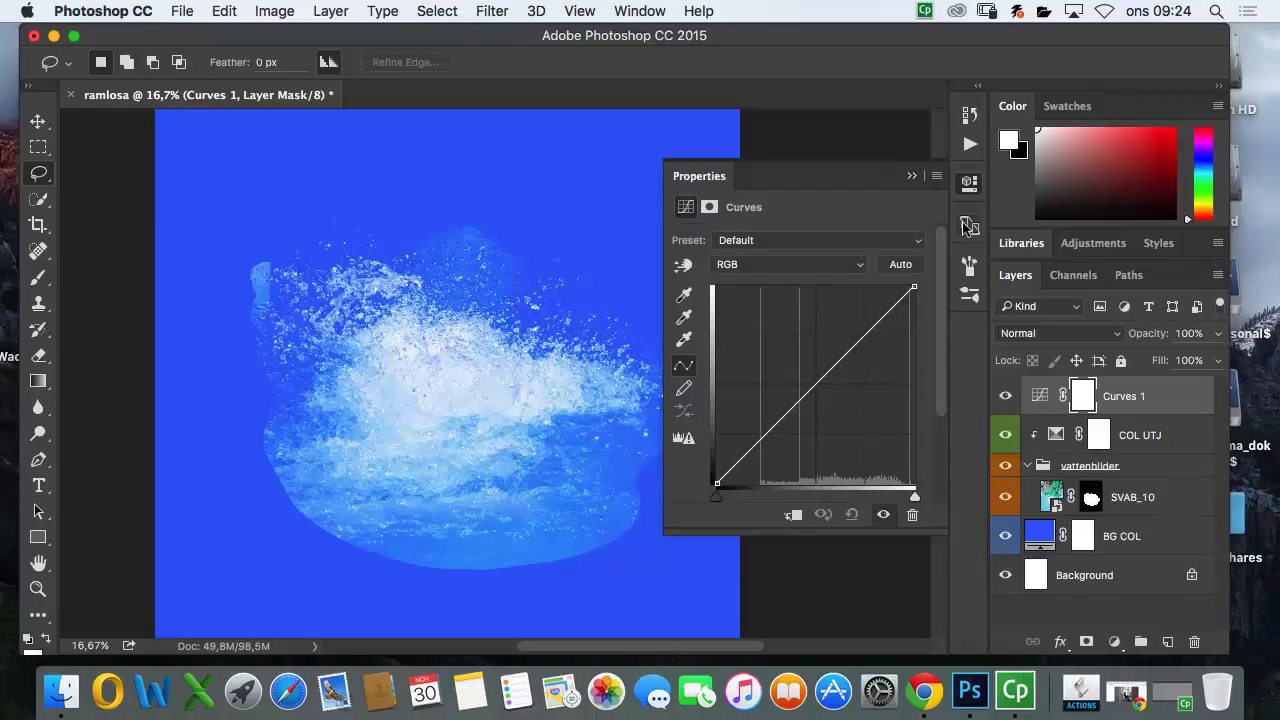
{"action": "left_click", "coordinate": [848, 266]}
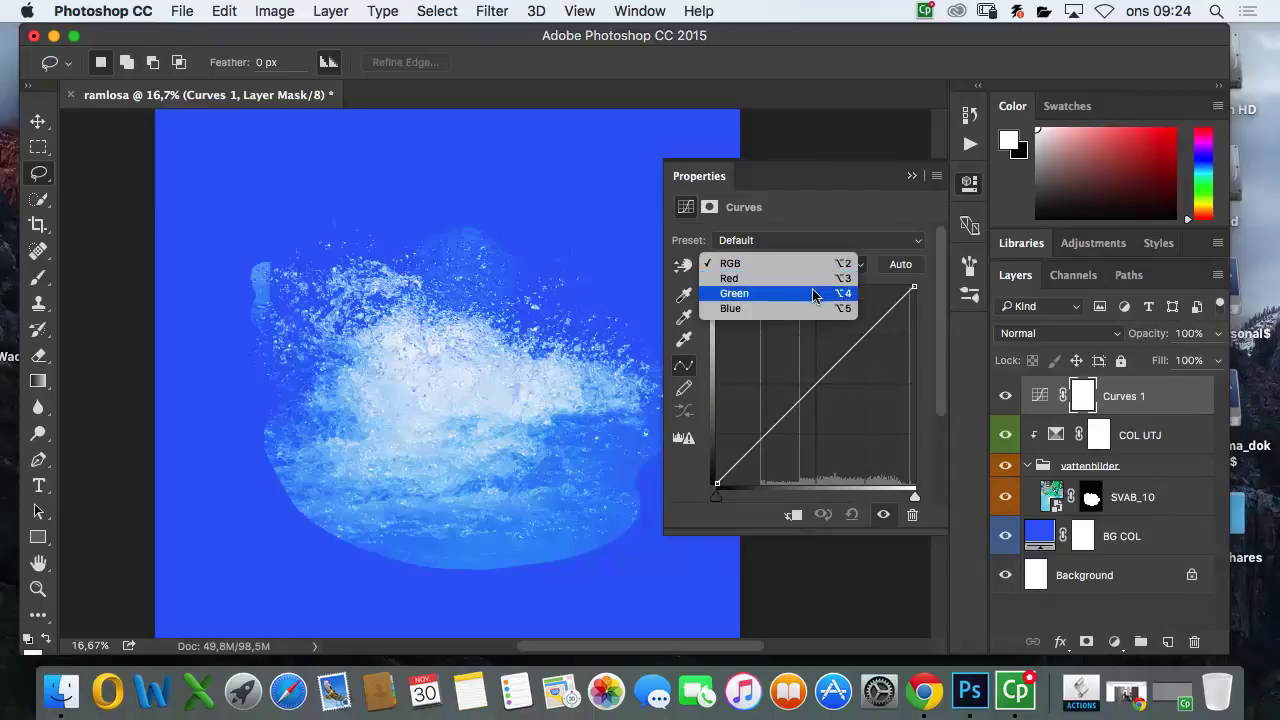
{"action": "left_click", "coordinate": [812, 297]}
{"action": "mouse_move", "coordinate": [829, 378]}
{"action": "left_mouse_down"}
{"action": "mouse_move", "coordinate": [838, 391]}
{"action": "mouse_move", "coordinate": [836, 377]}
{"action": "left_mouse_up"}
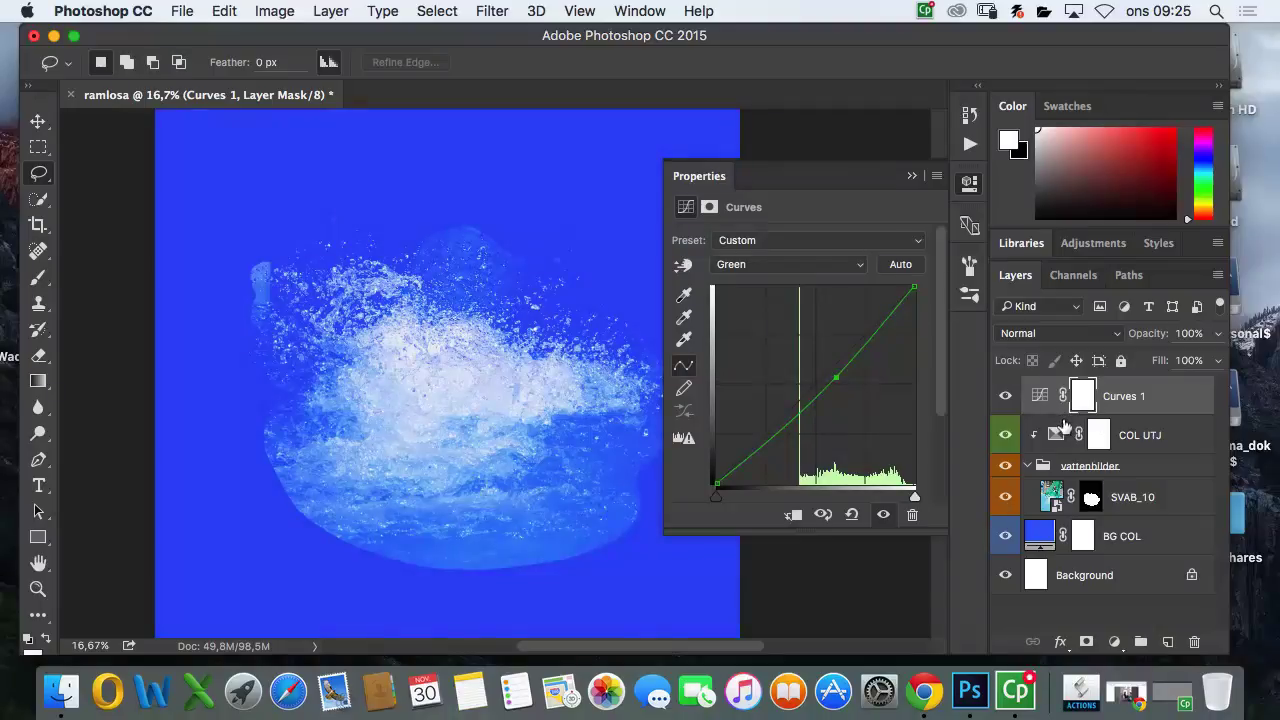
{"action": "left_click", "coordinate": [1058, 413], "text": "alt"}
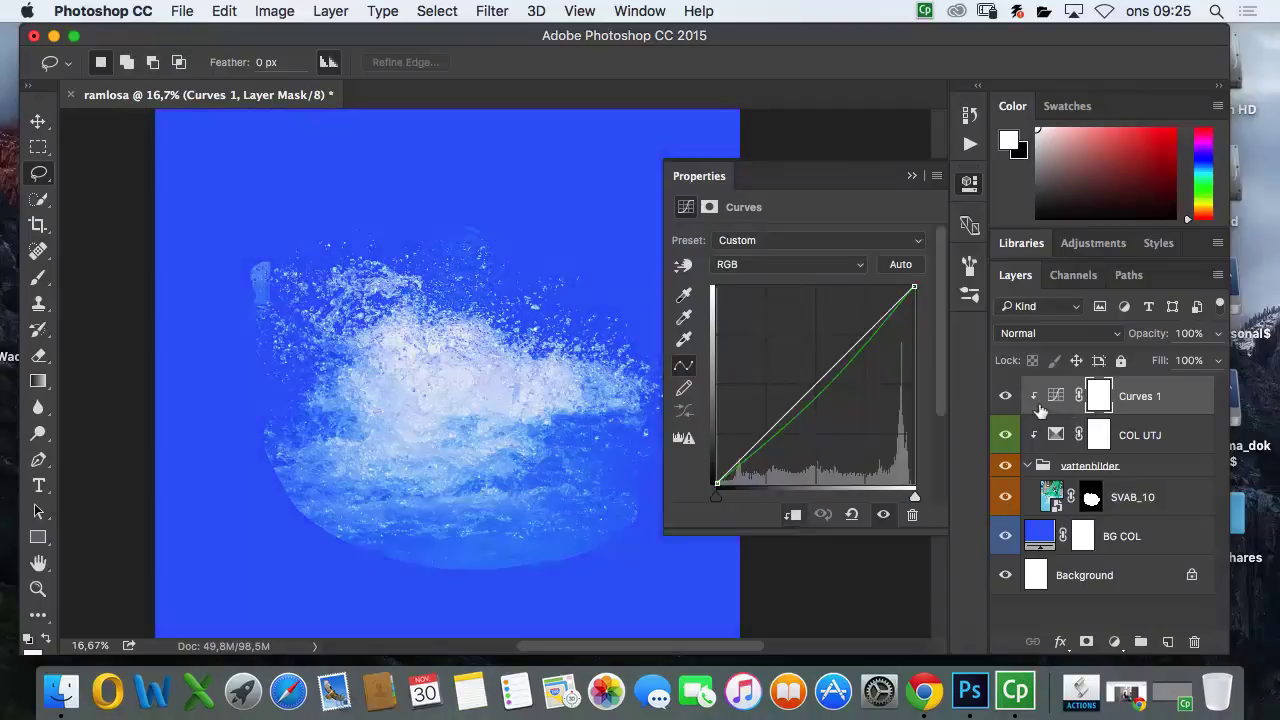
Step: Shape the Red curve of Curves 1 with three points, lowering the shadows and midtones while keeping the highlights near the diagonal
{"action": "left_click", "coordinate": [805, 271]}
{"action": "left_click", "coordinate": [797, 293]}
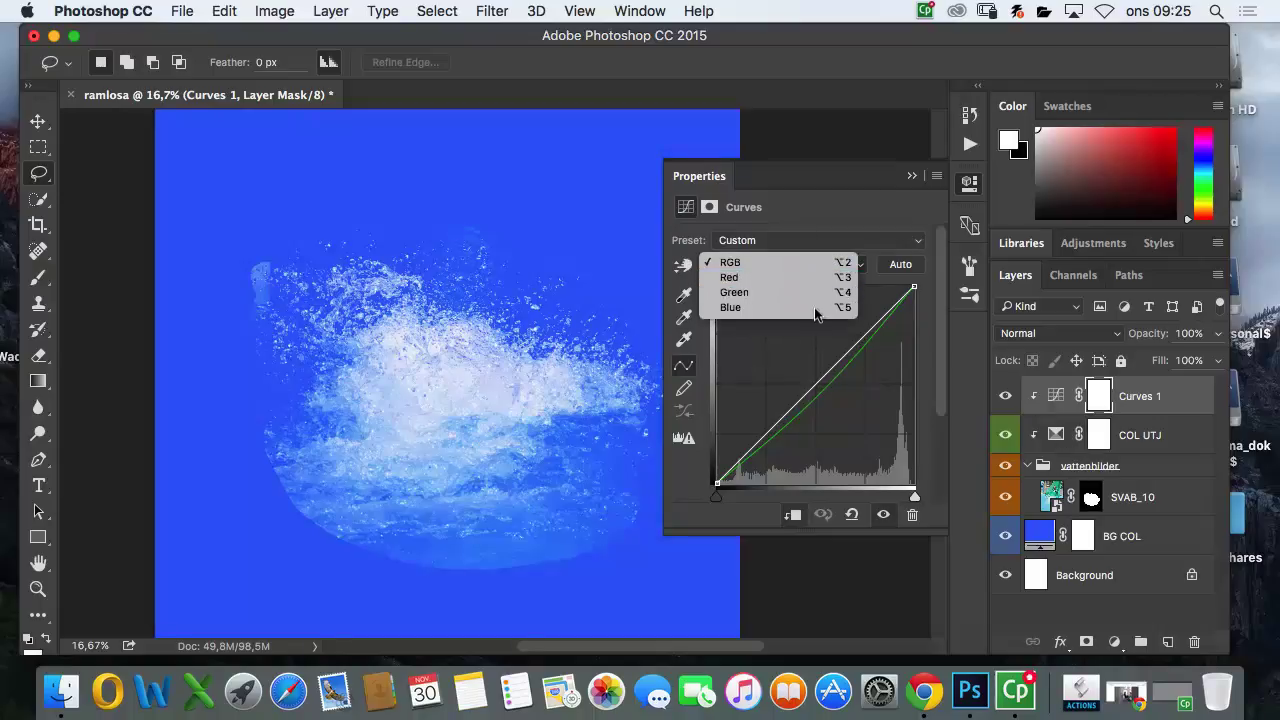
{"action": "left_click", "coordinate": [790, 278]}
{"action": "left_click_drag", "start_coordinate": [825, 380], "coordinate": [828, 386]}
{"action": "left_click_drag", "start_coordinate": [866, 346], "coordinate": [867, 341]}
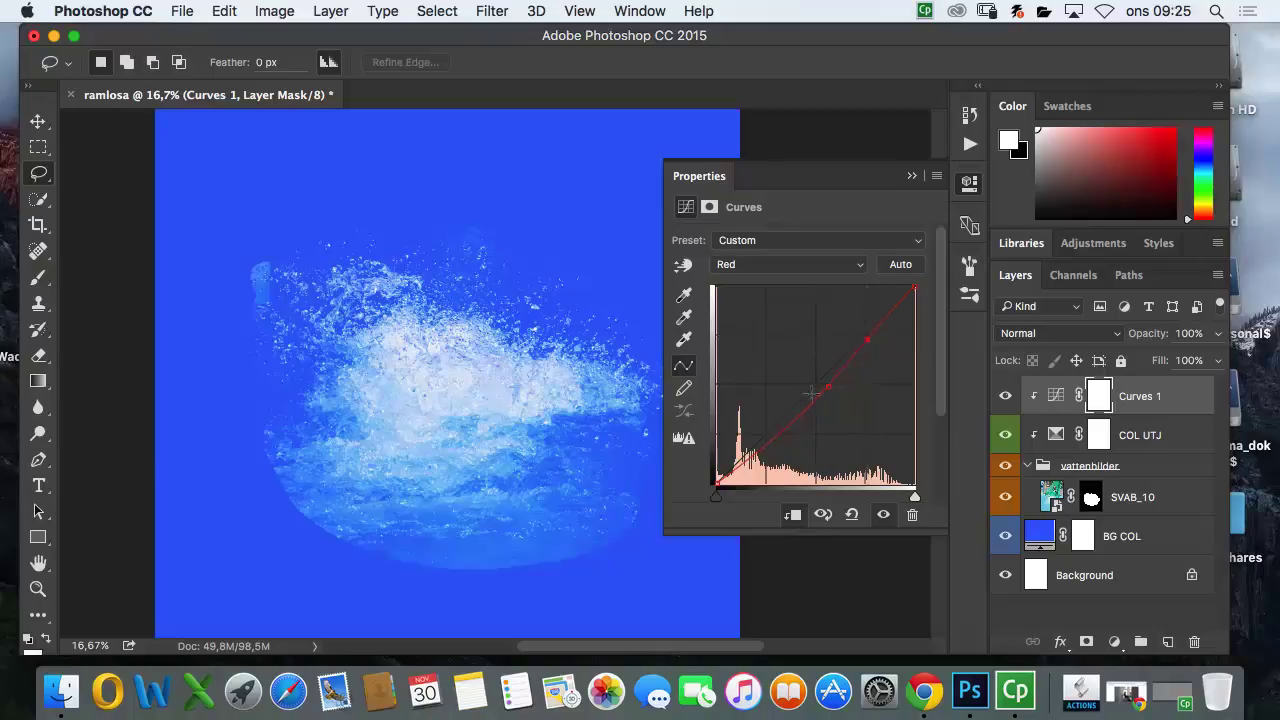
{"action": "left_click", "coordinate": [786, 433]}
{"action": "left_click_drag", "start_coordinate": [786, 433], "coordinate": [788, 435]}
{"action": "left_click", "coordinate": [826, 391]}
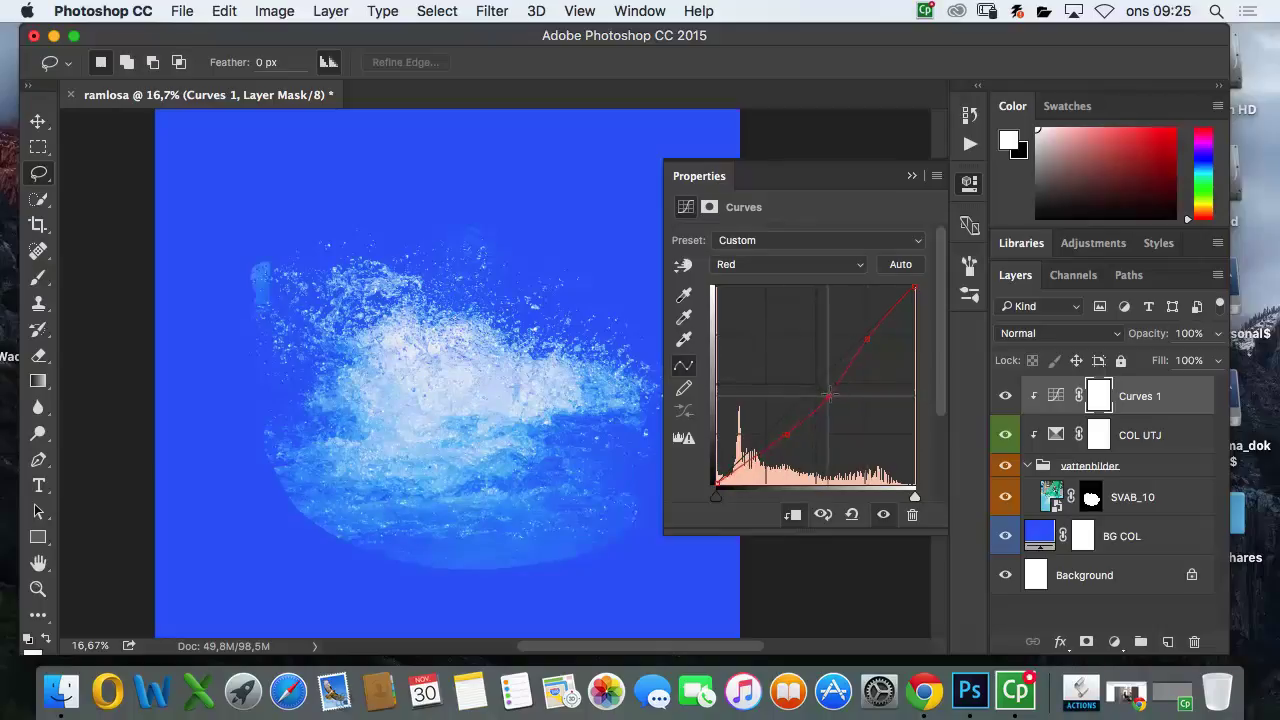
{"action": "left_click_drag", "start_coordinate": [826, 391], "coordinate": [825, 392]}
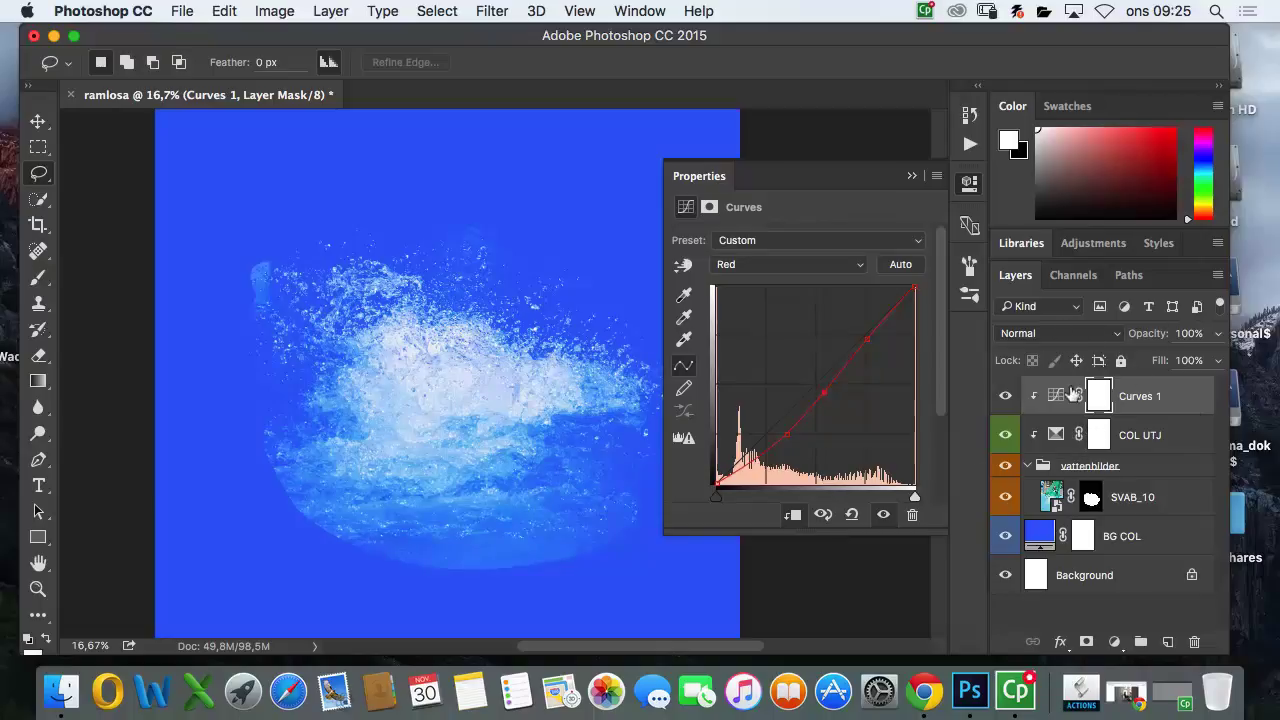
Step: Lower the midpoint of the Green curve in Curves 1 further and collapse the adjustment settings
{"action": "left_click", "coordinate": [836, 265]}
{"action": "left_click", "coordinate": [812, 282]}
{"action": "left_click_drag", "start_coordinate": [837, 374], "coordinate": [836, 384]}
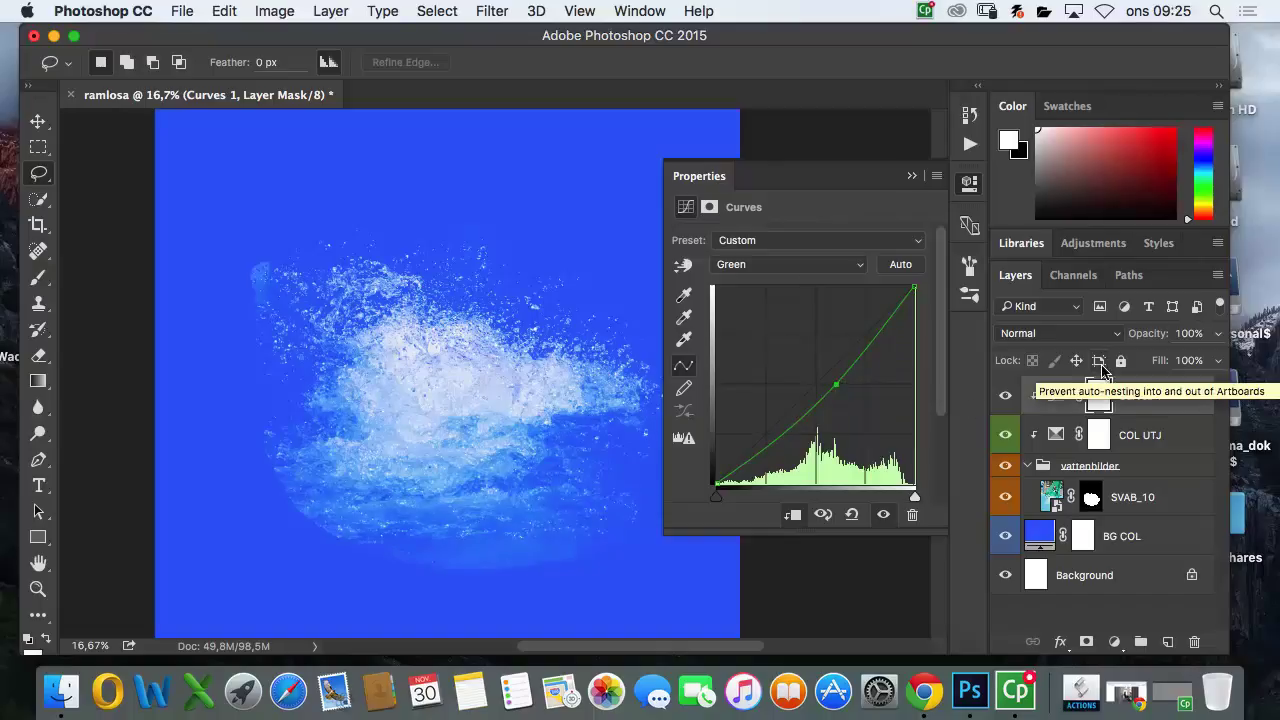
{"action": "left_click", "coordinate": [911, 176]}
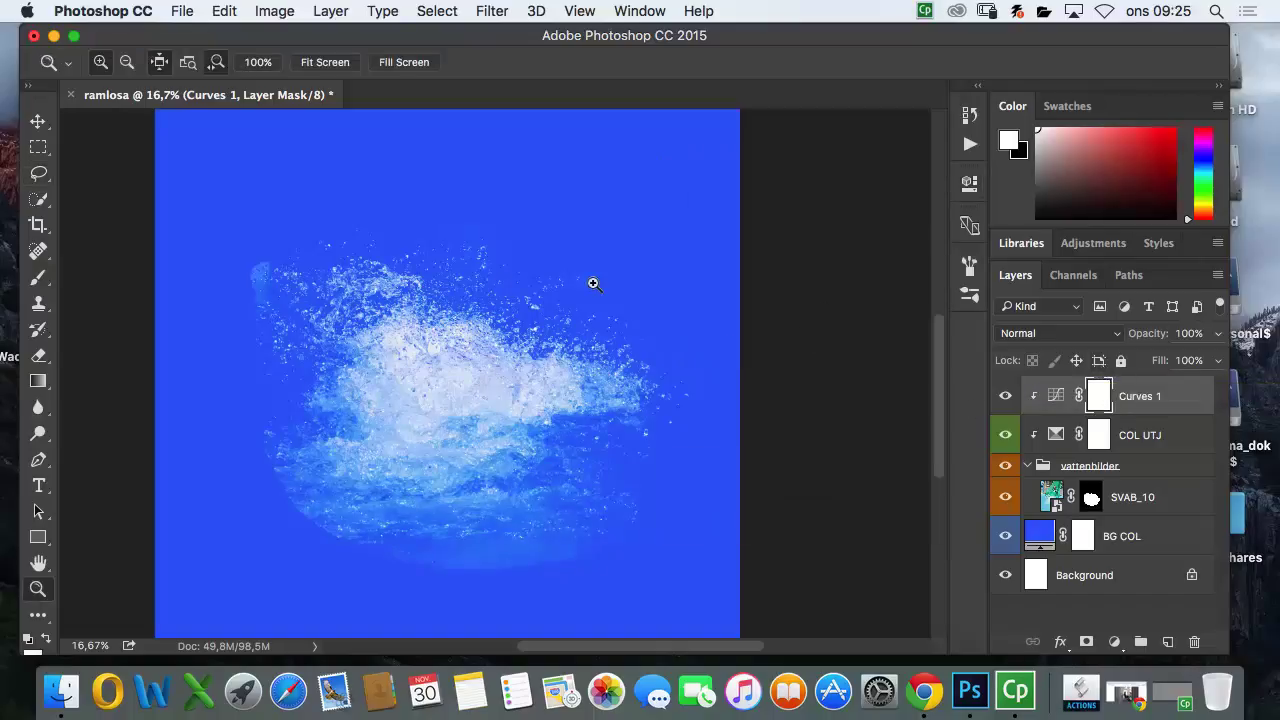
Step: Zoom in to 50% on the upper edge of the splash to examine how the droplets blend into the blue background
{"action": "key", "text": "z"}
{"action": "left_click", "coordinate": [492, 295]}
{"action": "left_click", "coordinate": [492, 295]}
{"action": "left_click", "coordinate": [492, 295]}
{"action": "left_click", "coordinate": [493, 297]}
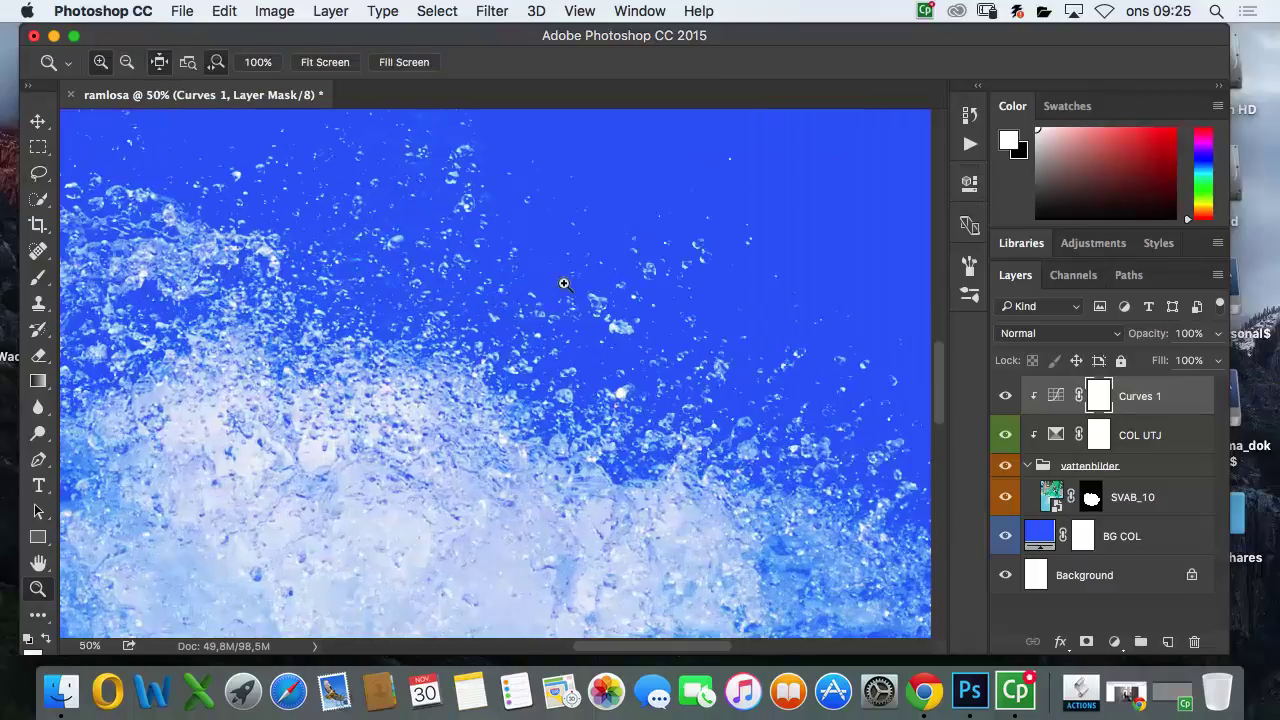
Step: Activate the SVAB_10 layer mask and rotate the 1774 px splash brush tip so its droplet edge faces the splash from the left
{"action": "scroll", "coordinate": [530, 290], "scroll_direction": "up", "scroll_amount": 3}
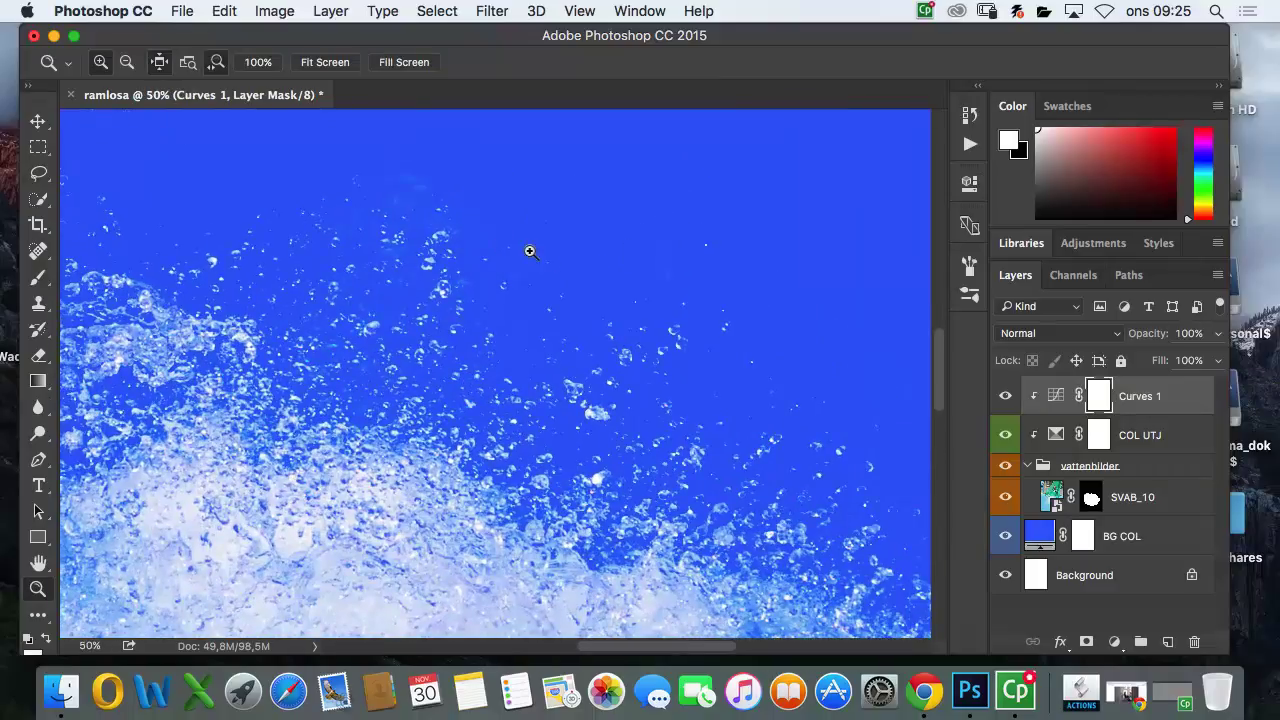
{"action": "left_click", "coordinate": [564, 310], "text": "alt"}
{"action": "left_click", "coordinate": [558, 312], "text": "alt"}
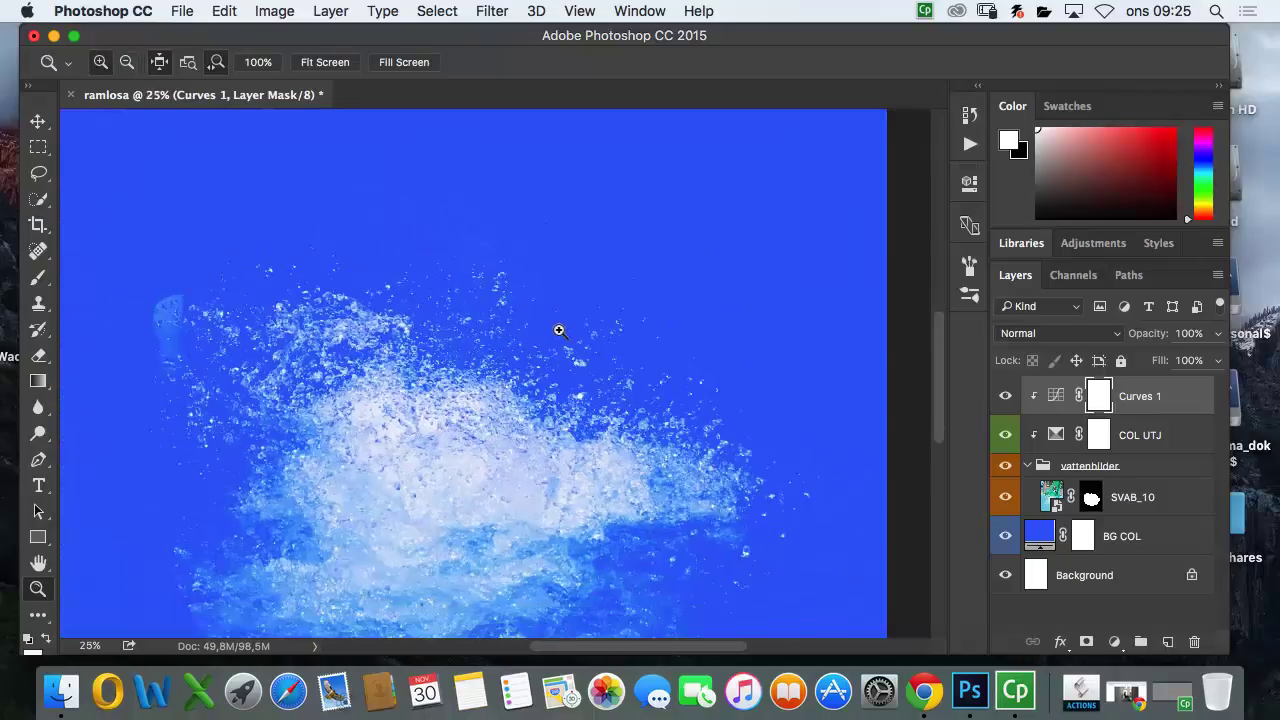
{"action": "left_click", "coordinate": [590, 395], "text": "alt"}
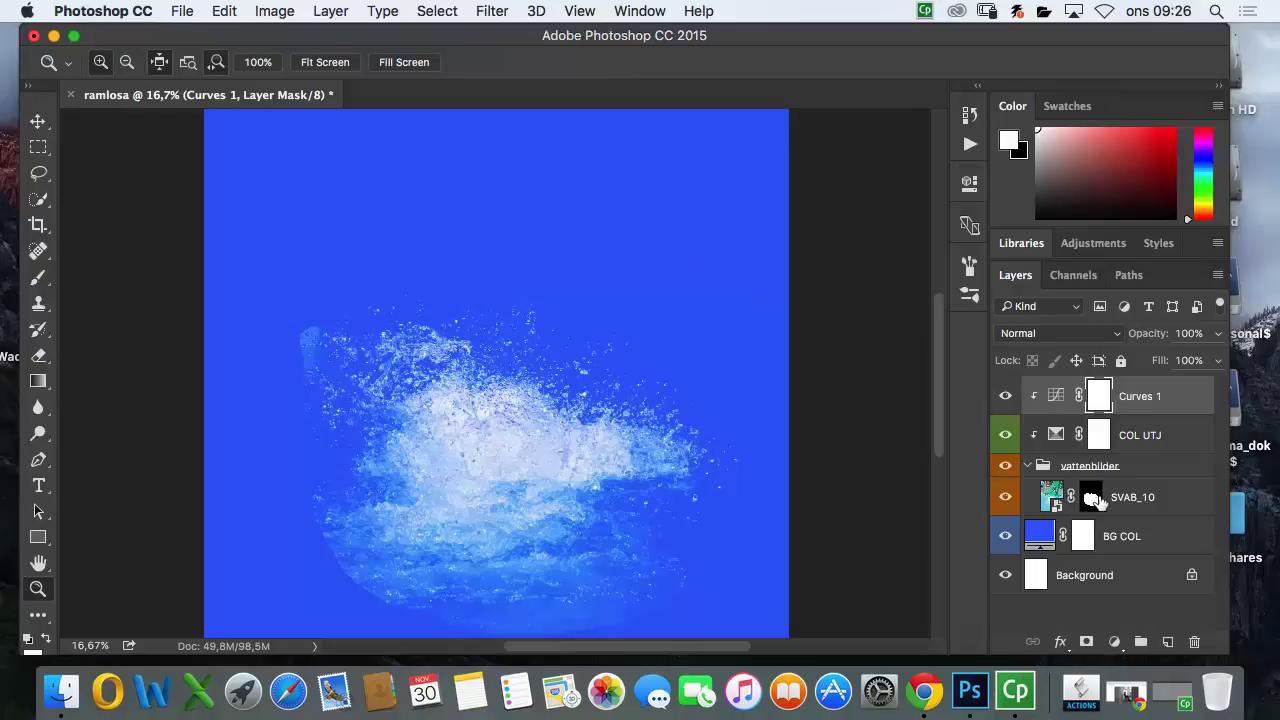
{"action": "left_click", "coordinate": [1090, 501]}
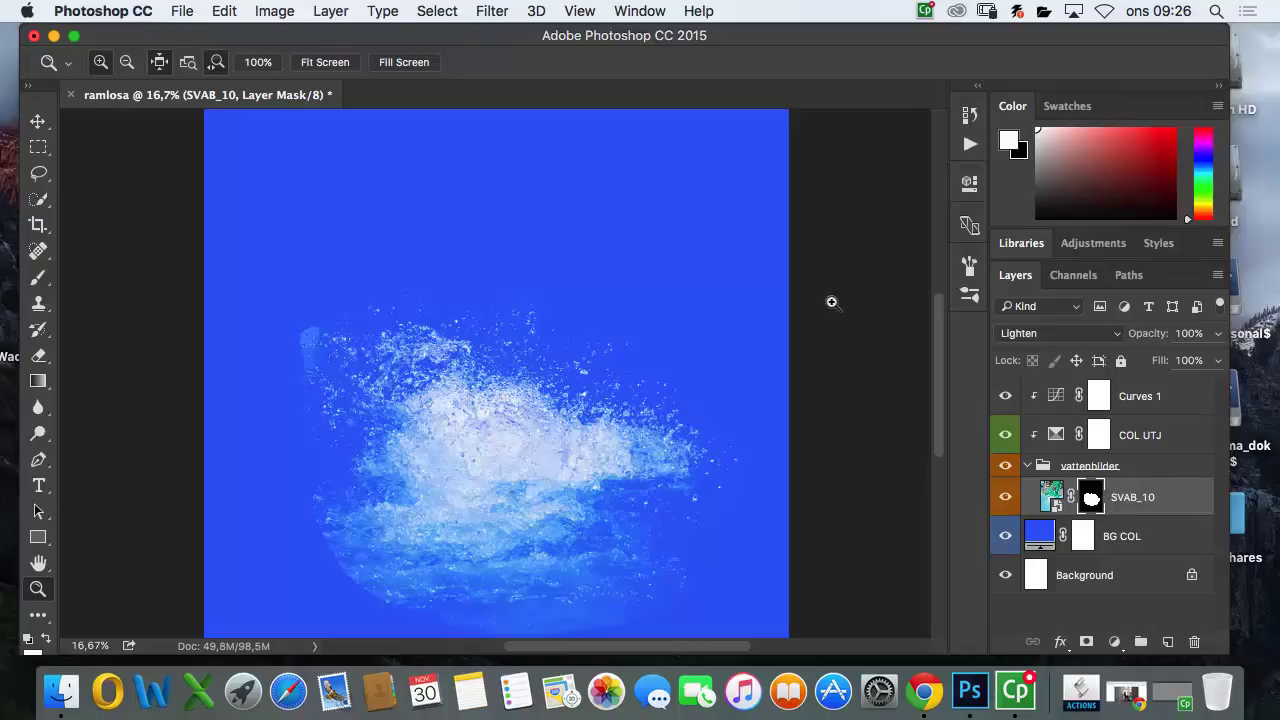
{"action": "key", "text": "b"}
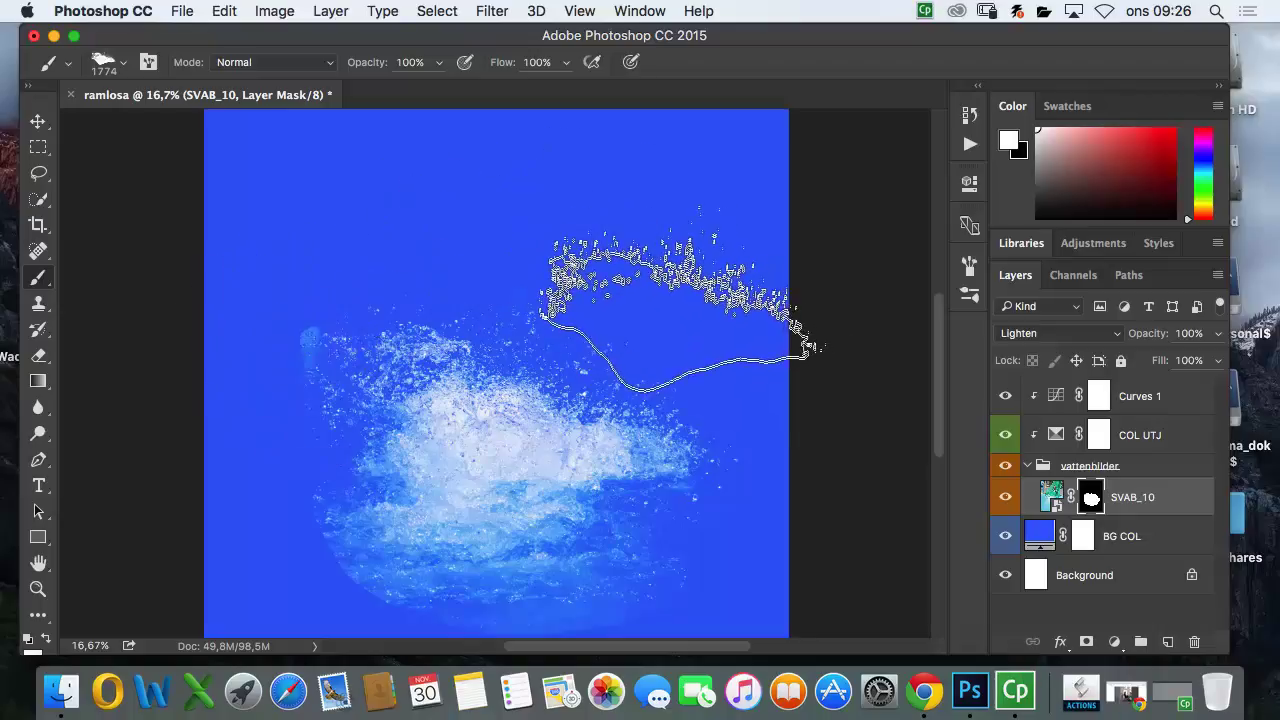
{"action": "right_click", "coordinate": [601, 244]}
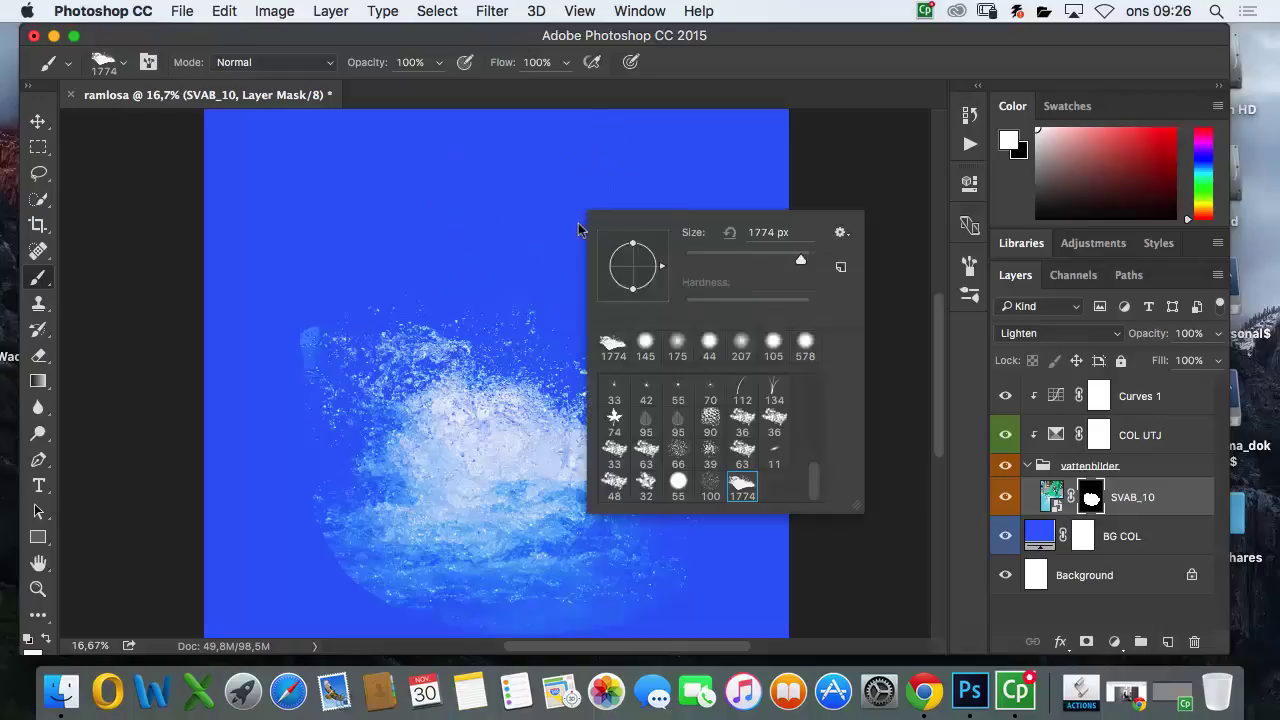
{"action": "left_click_drag", "start_coordinate": [655, 290], "coordinate": [627, 299]}
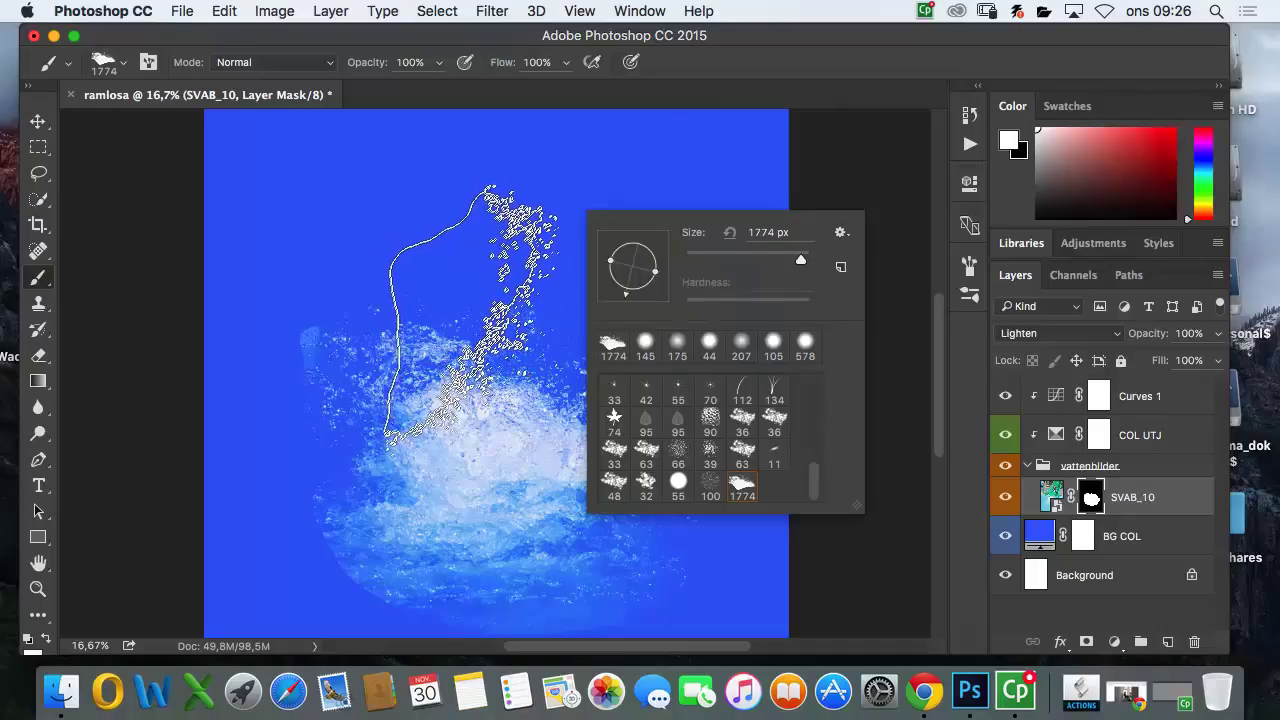
{"action": "right_click", "coordinate": [473, 327]}
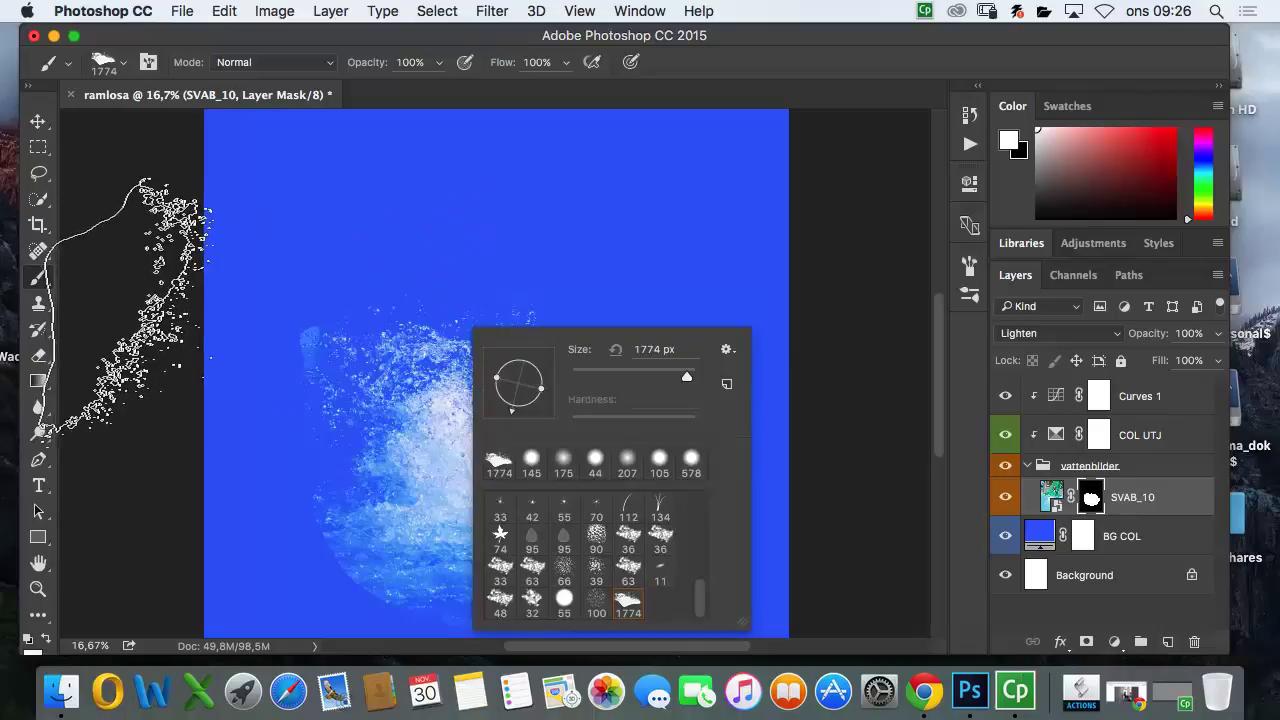
{"action": "key", "text": "Escape"}
Step: Paint black on the SVAB_10 mask with the splash brush at 910 px to hide the leftover patch at the splash's left edge
{"action": "key", "text": "x"}
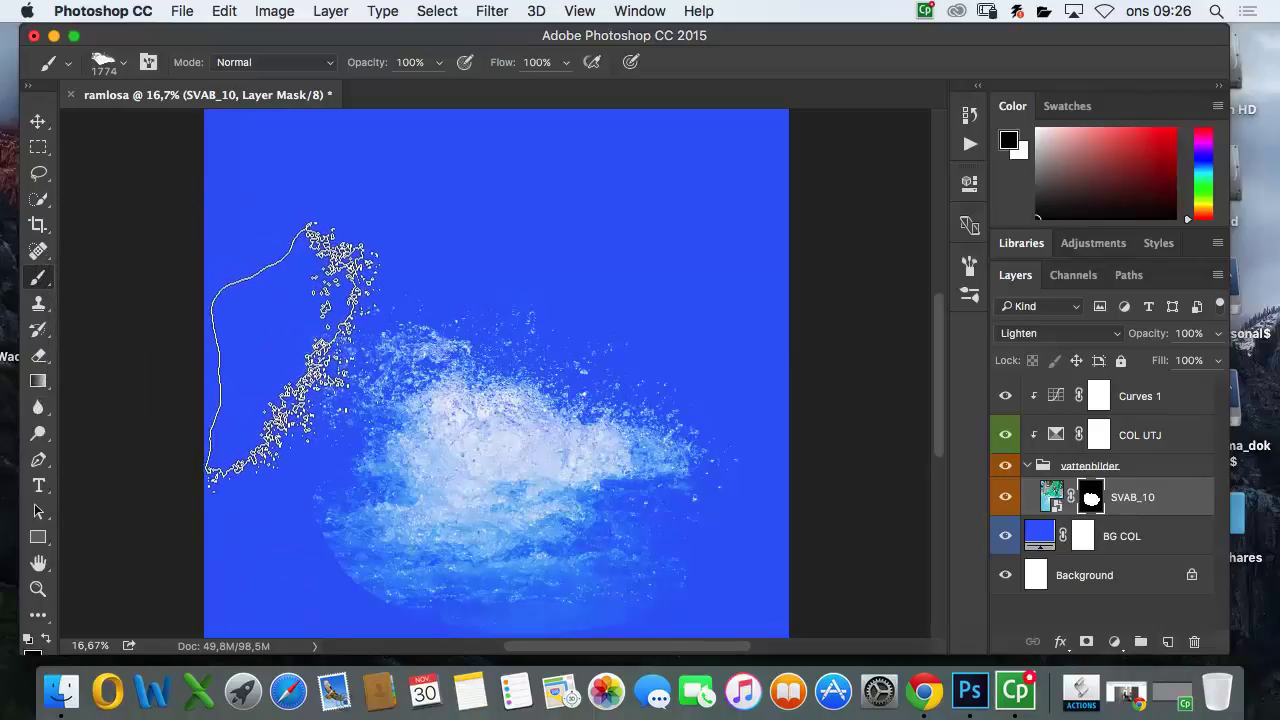
{"action": "left_click_drag", "start_coordinate": [368, 337], "coordinate": [283, 323]}
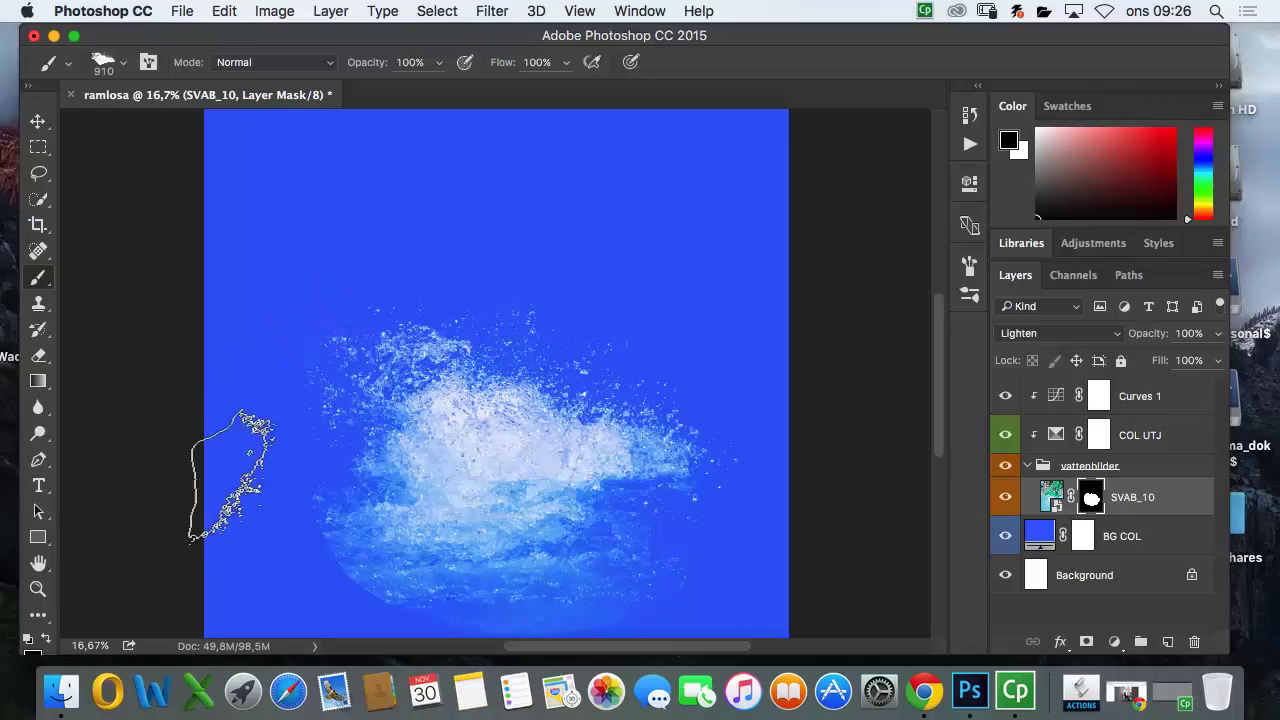
{"action": "key", "text": "super+z"}
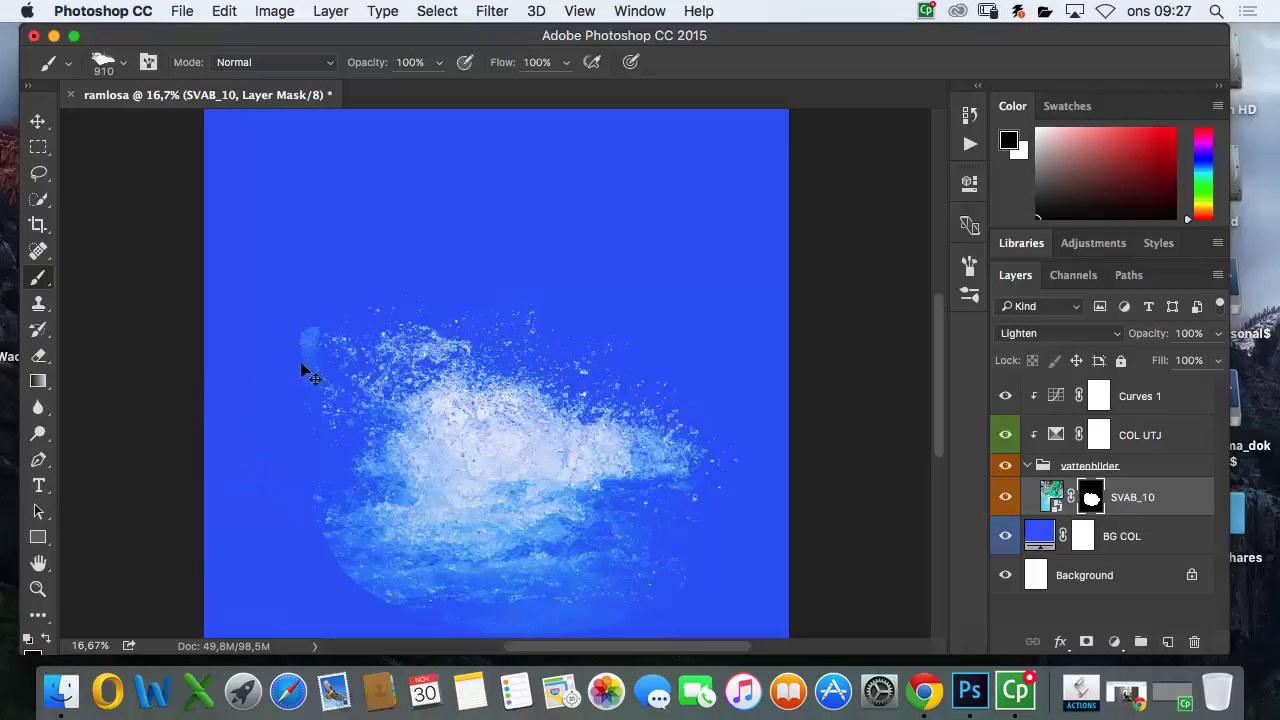
{"action": "left_click_drag", "start_coordinate": [308, 355], "coordinate": [272, 352]}
Step: Switch to a soft round brush tip at 43 px for detailed mask cleanup around the splash's left droplets
{"action": "key", "text": "z"}
{"action": "left_click", "coordinate": [311, 349]}
{"action": "left_click", "coordinate": [308, 352]}
{"action": "left_click", "coordinate": [297, 386]}
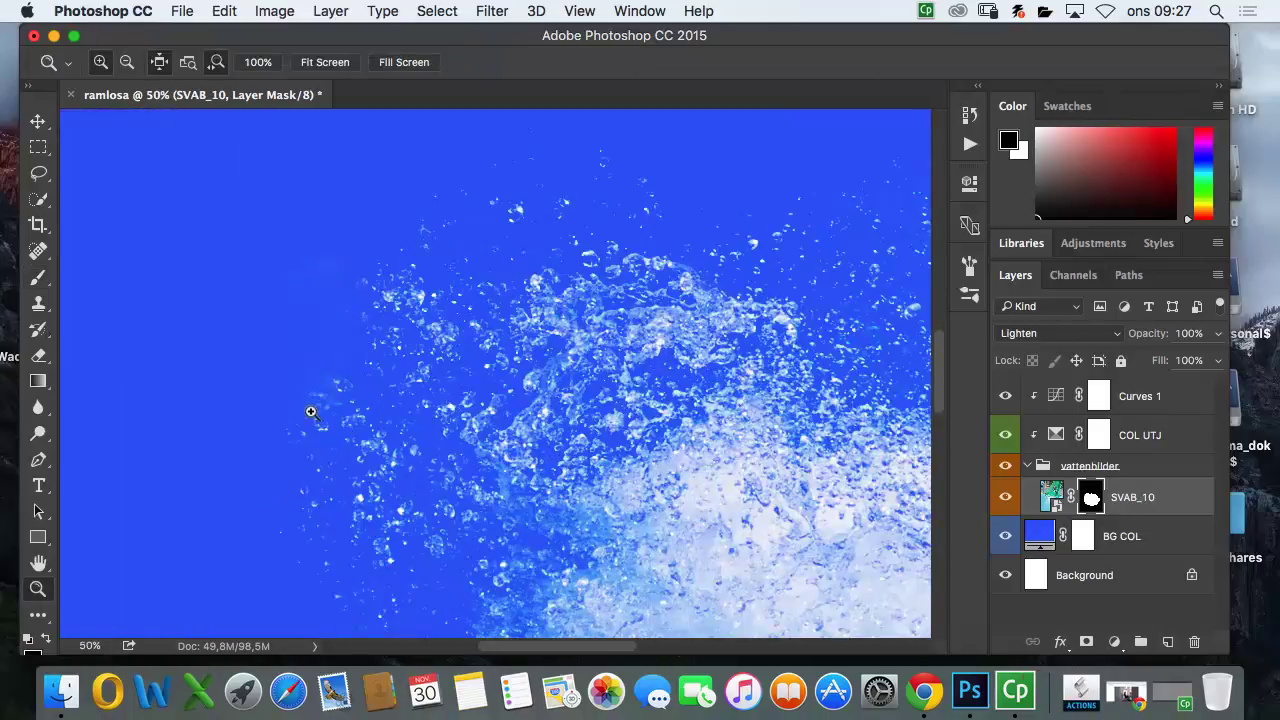
{"action": "key", "text": "b"}
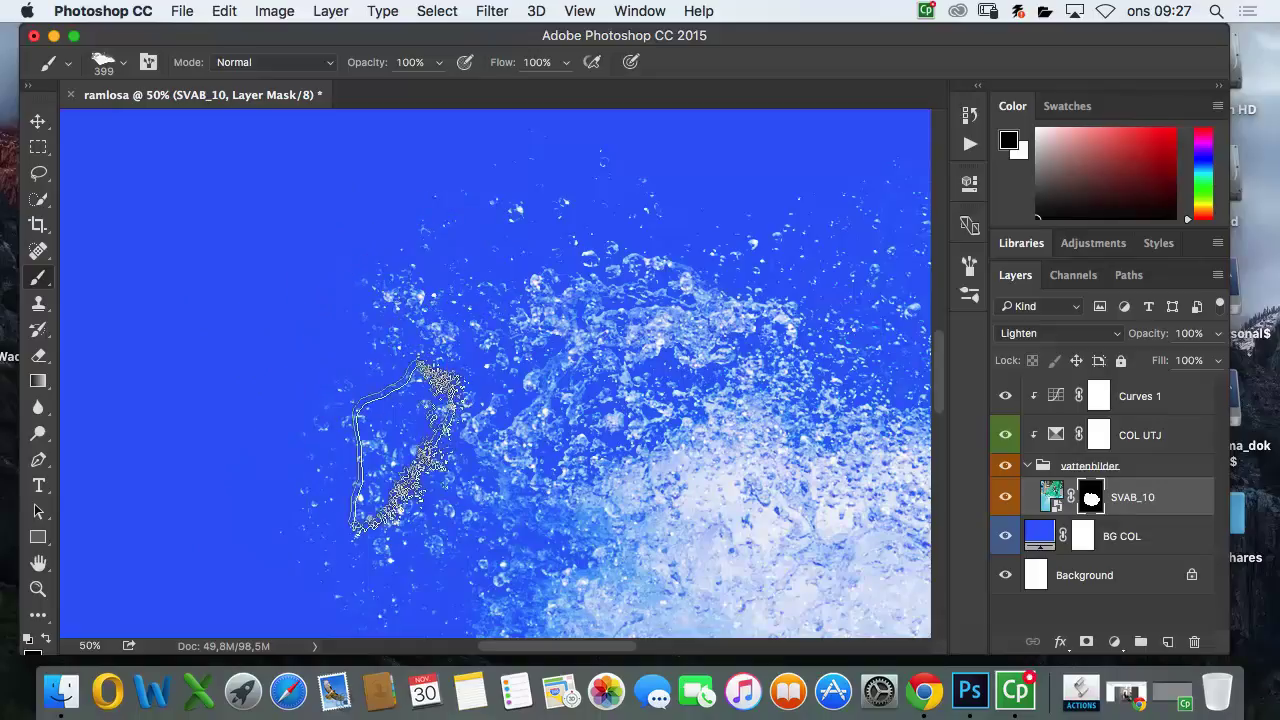
{"action": "key", "text": "z"}
{"action": "left_click", "coordinate": [368, 382]}
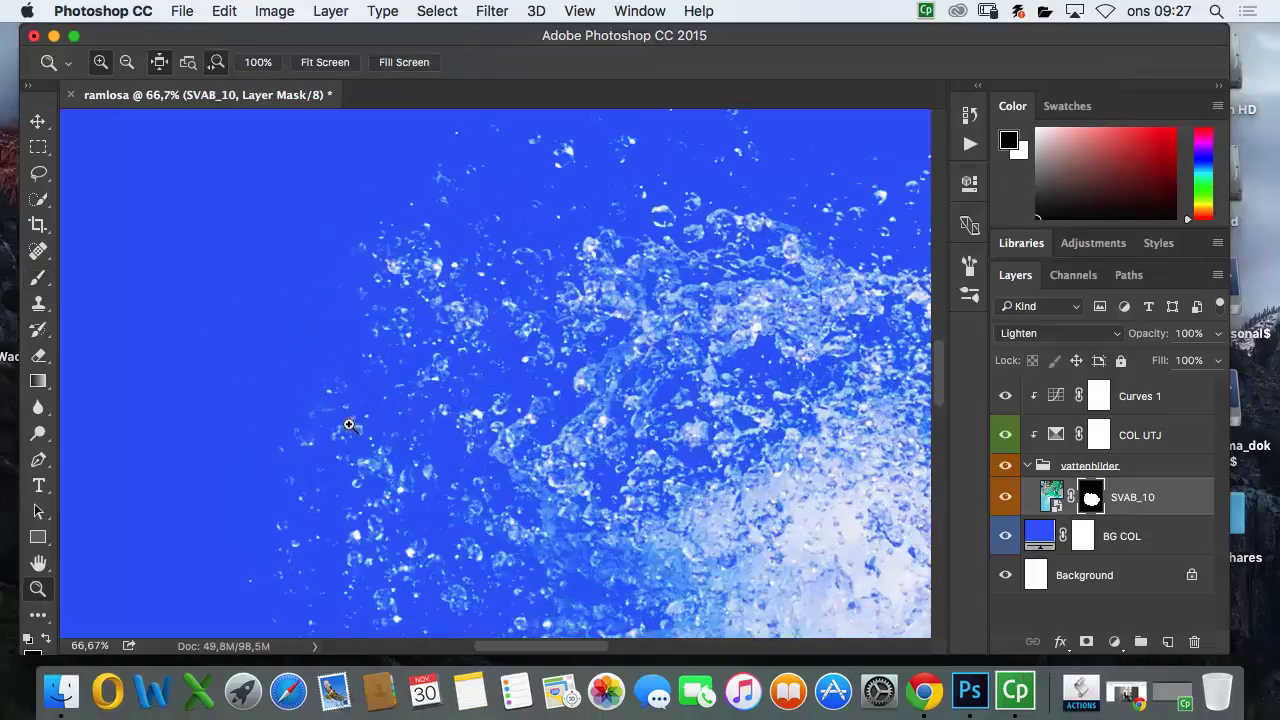
{"action": "key", "text": "b"}
{"action": "right_click", "coordinate": [400, 275]}
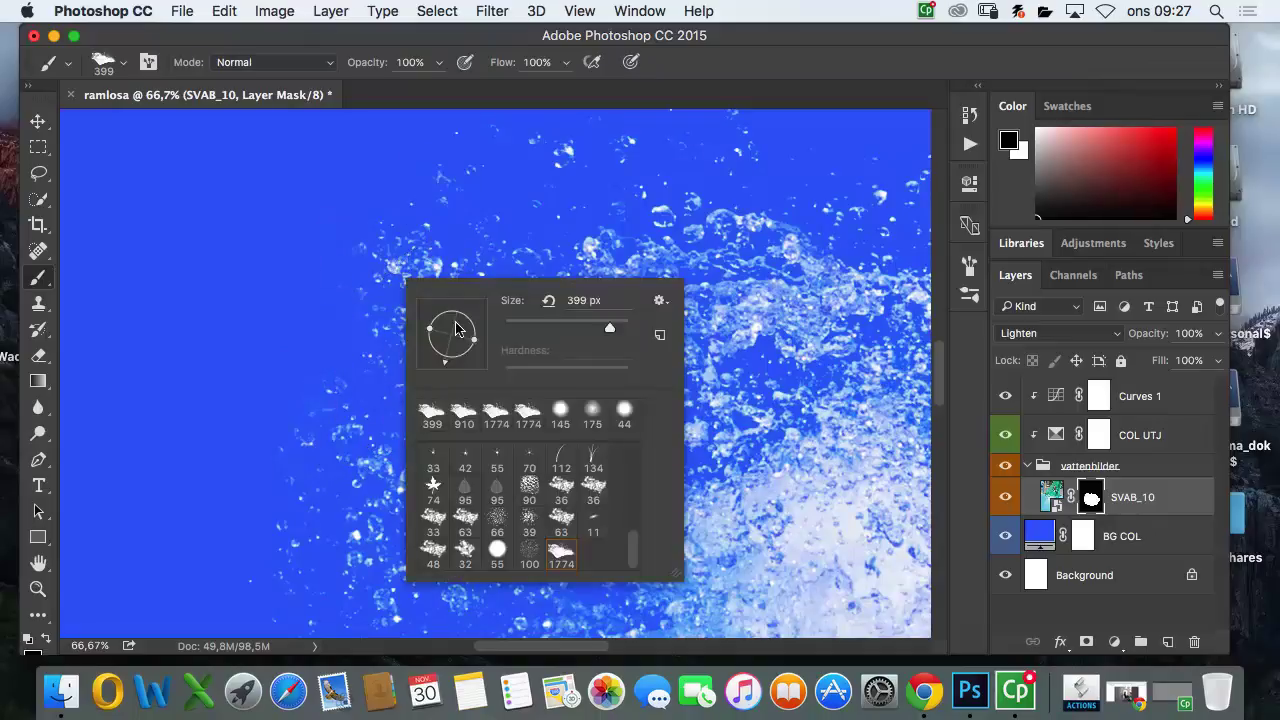
{"action": "left_click", "coordinate": [560, 410]}
{"action": "mouse_move", "coordinate": [274, 334]}
{"action": "left_mouse_down"}
{"action": "mouse_move", "coordinate": [239, 333]}
{"action": "mouse_move", "coordinate": [260, 334]}
{"action": "left_mouse_up"}
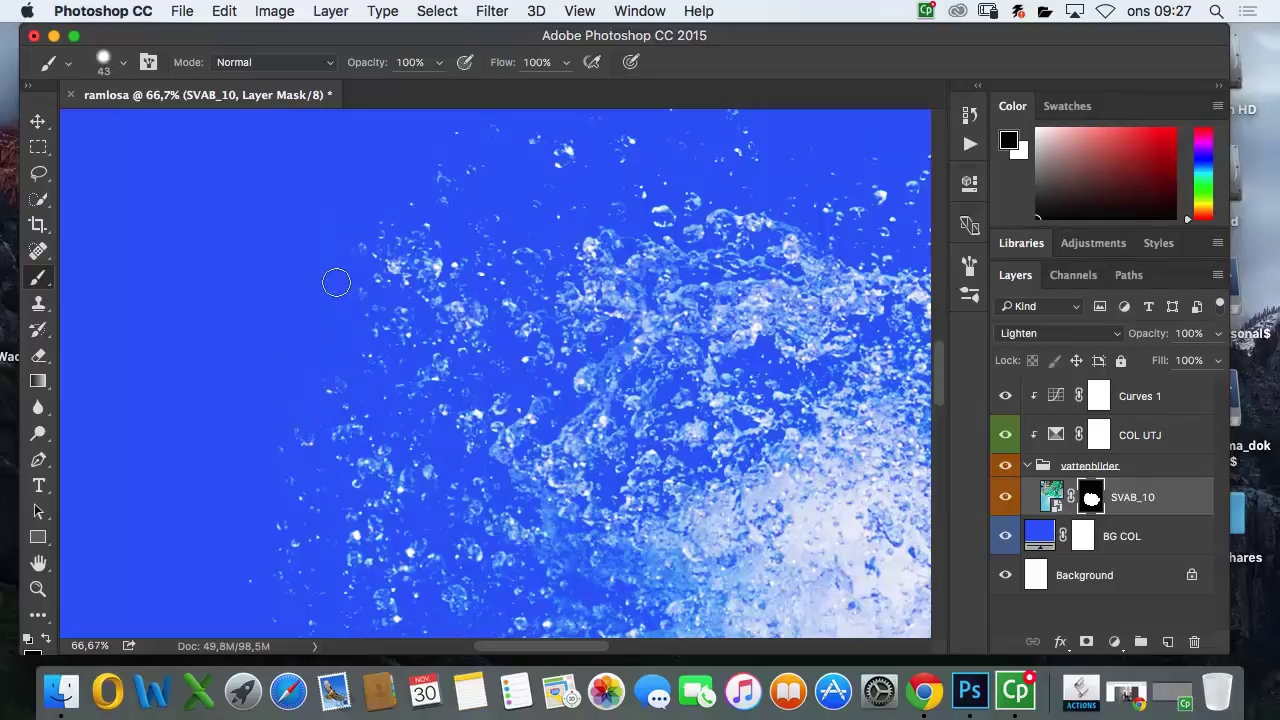
Step: Darken the SVAB_10 mask over the faint haze above the upper droplets with a 175 px toning brush, Highlights range, 33% exposure
{"action": "left_click_drag", "start_coordinate": [704, 264], "coordinate": [417, 383]}
{"action": "left_click_drag", "start_coordinate": [880, 290], "coordinate": [440, 340]}
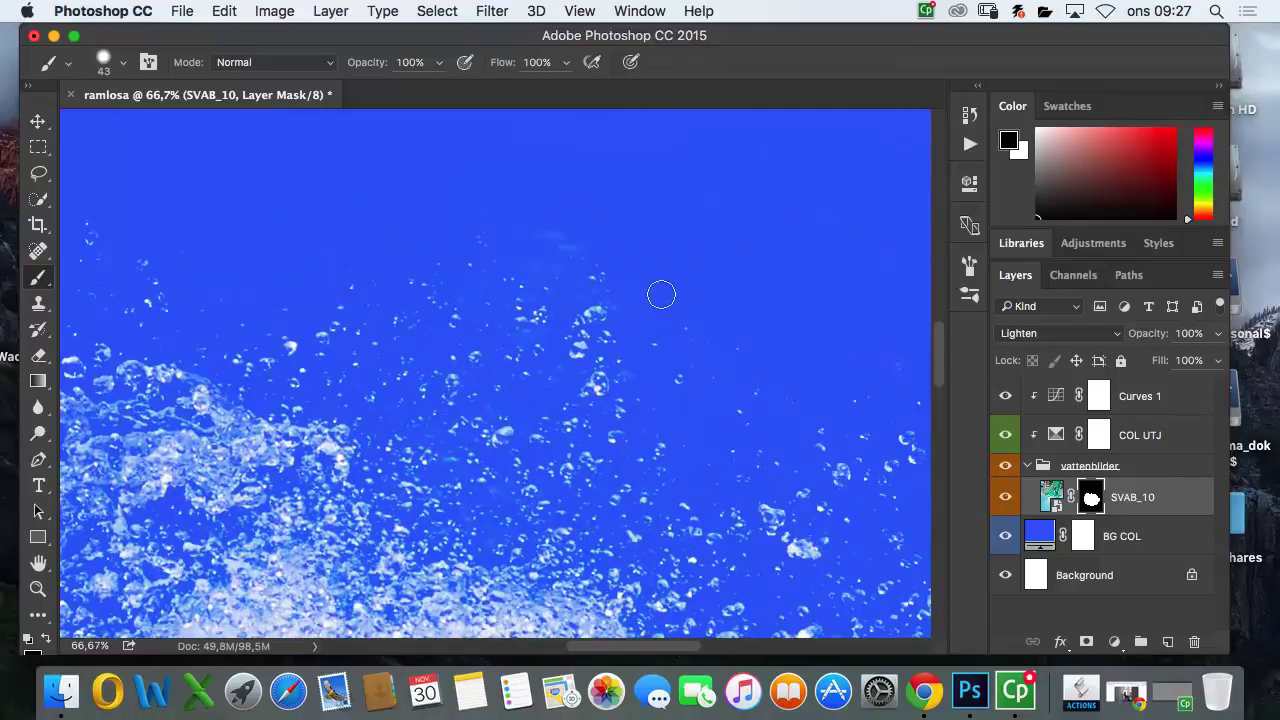
{"action": "key", "text": "o"}
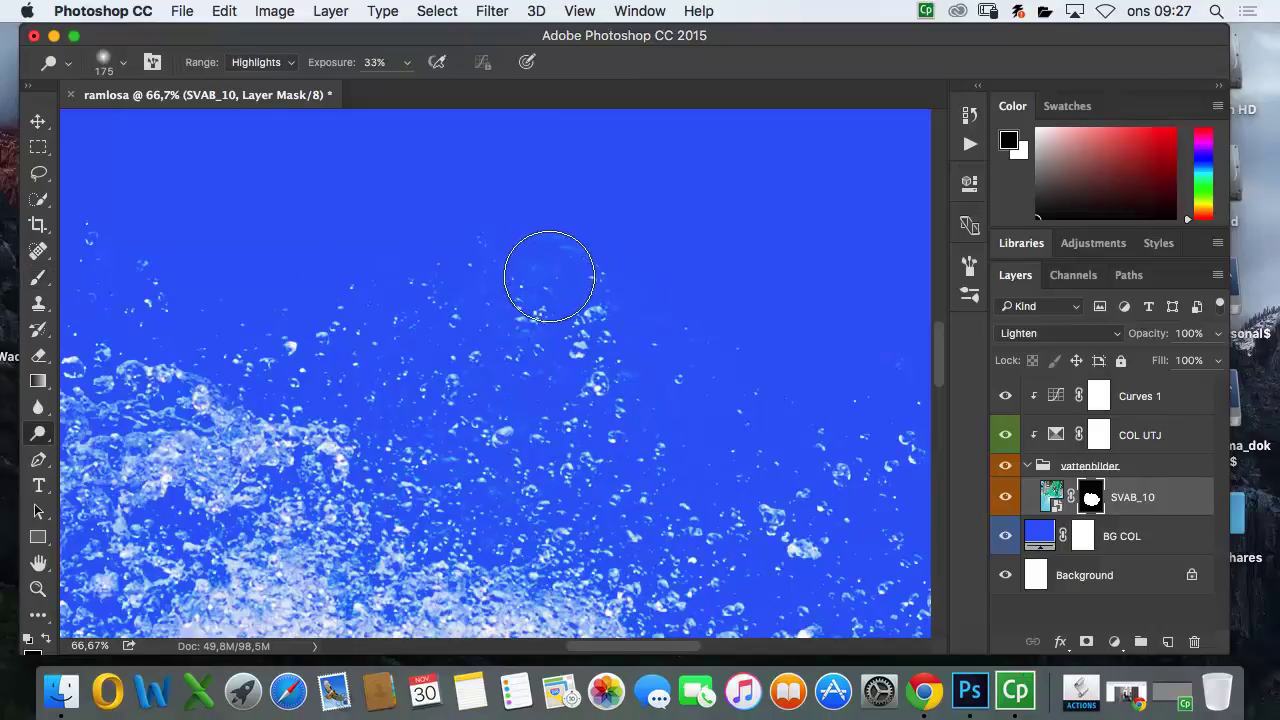
{"action": "mouse_move", "coordinate": [550, 262]}
{"action": "left_mouse_down"}
{"action": "mouse_move", "coordinate": [540, 240]}
{"action": "mouse_move", "coordinate": [543, 257]}
{"action": "mouse_move", "coordinate": [563, 229]}
{"action": "mouse_move", "coordinate": [640, 273]}
{"action": "left_mouse_up"}
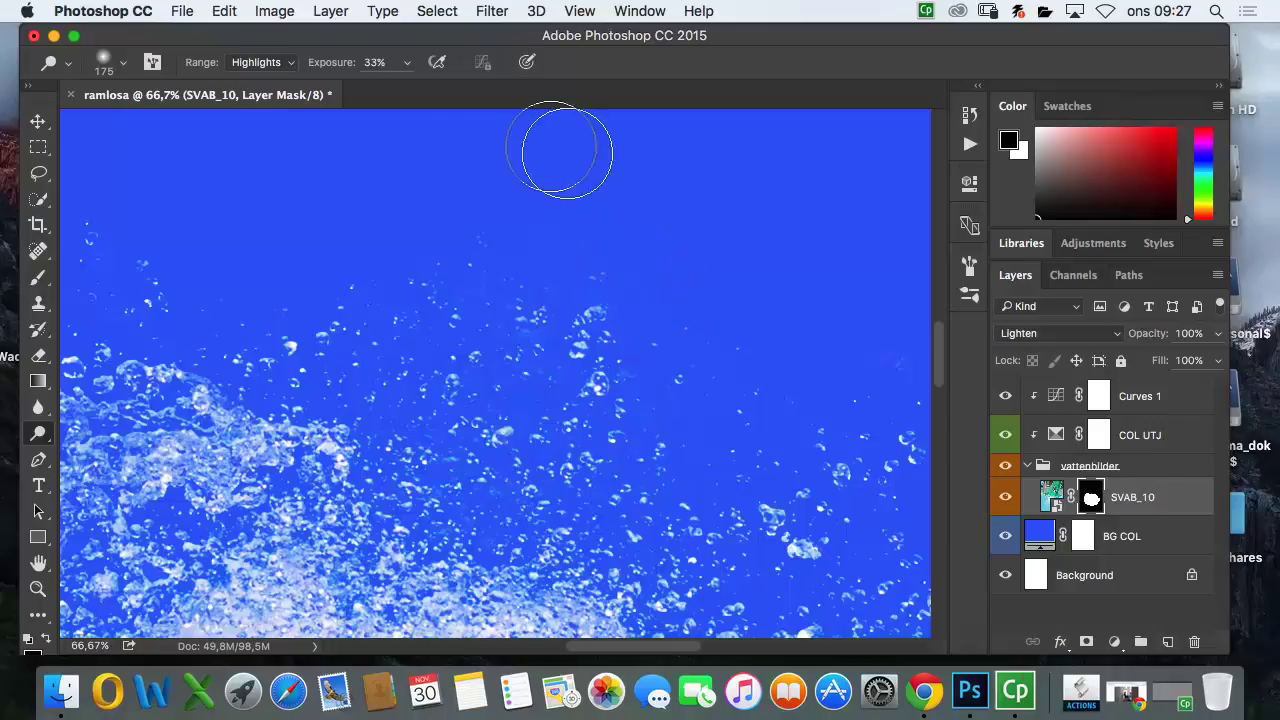
Step: Set the toning brush to the Shadows range at 100% exposure and darken the remaining haze around the upper droplets in the mask
{"action": "left_click", "coordinate": [255, 62]}
{"action": "left_click", "coordinate": [257, 27]}
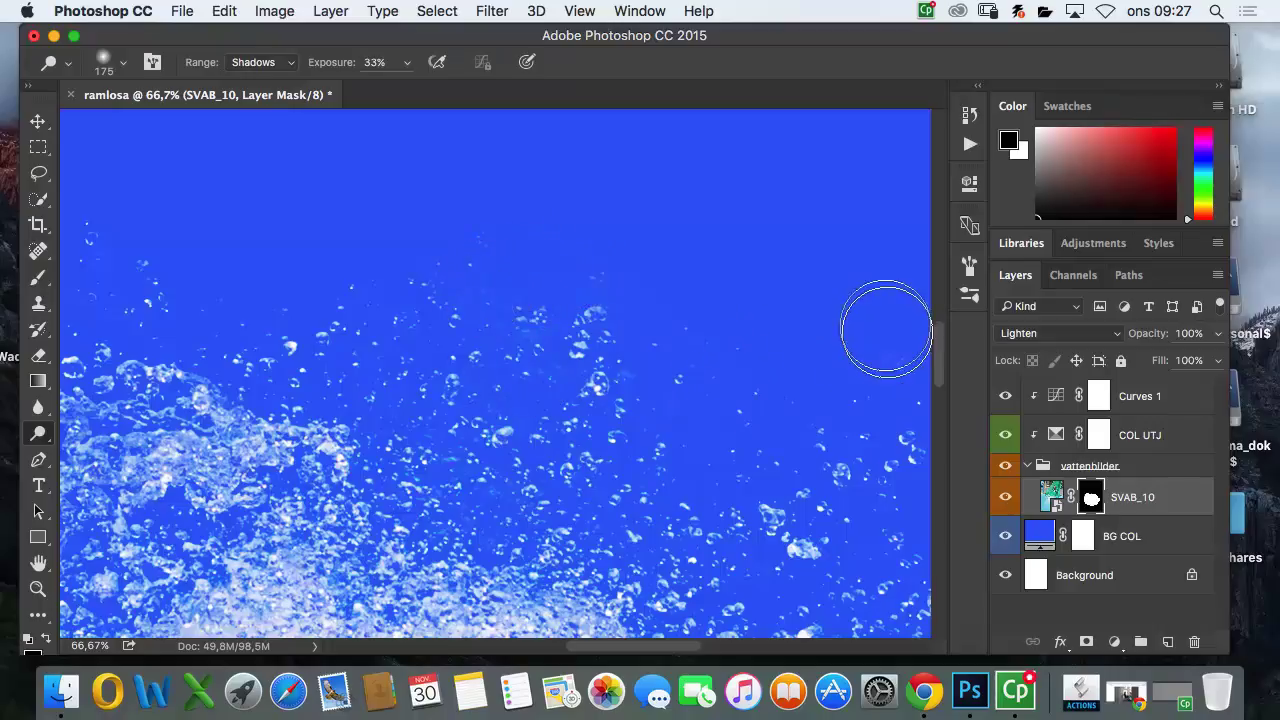
{"action": "key", "text": "b"}
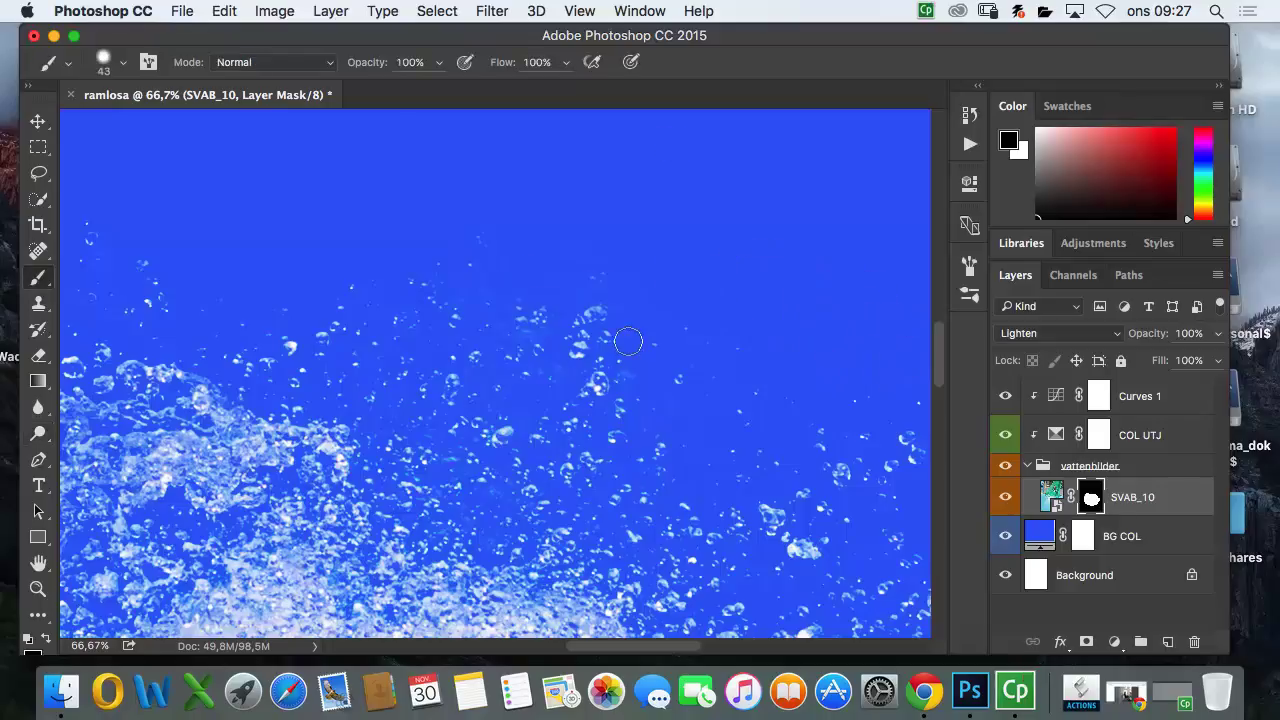
{"action": "key", "text": "o"}
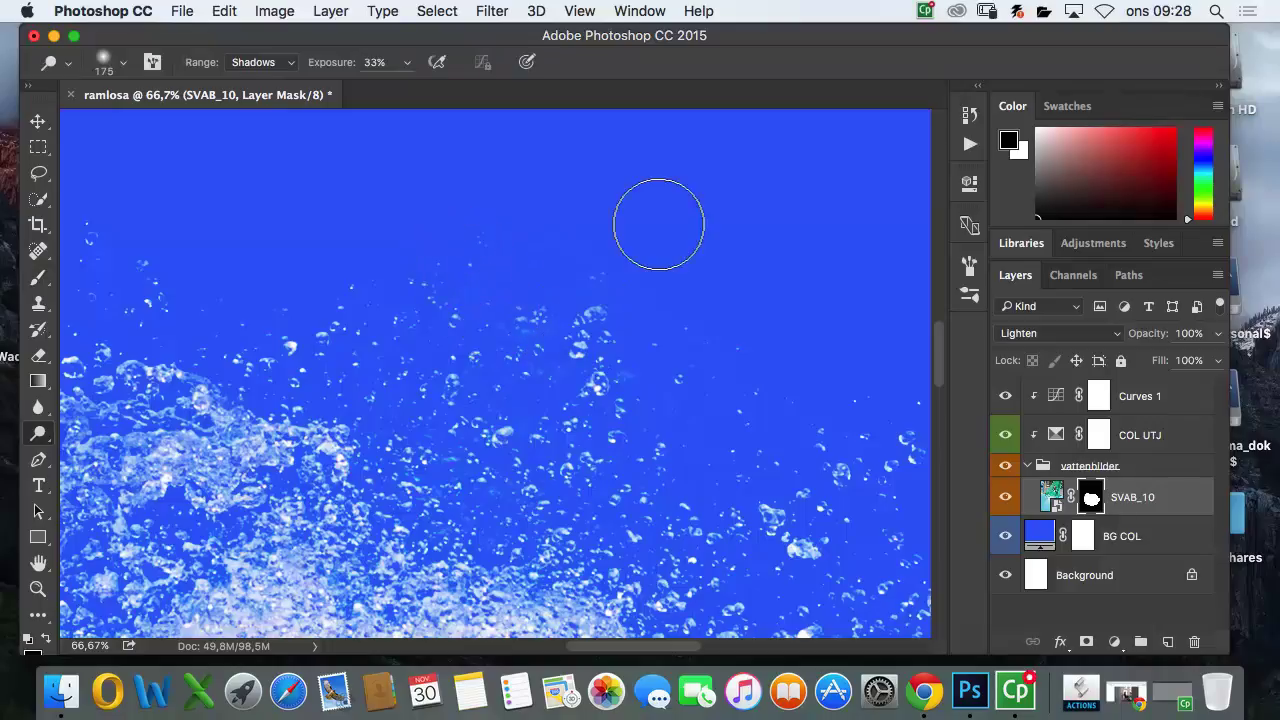
{"action": "left_click", "coordinate": [406, 62]}
{"action": "left_click_drag", "start_coordinate": [407, 81], "coordinate": [523, 138]}
{"action": "left_click", "coordinate": [490, 318]}
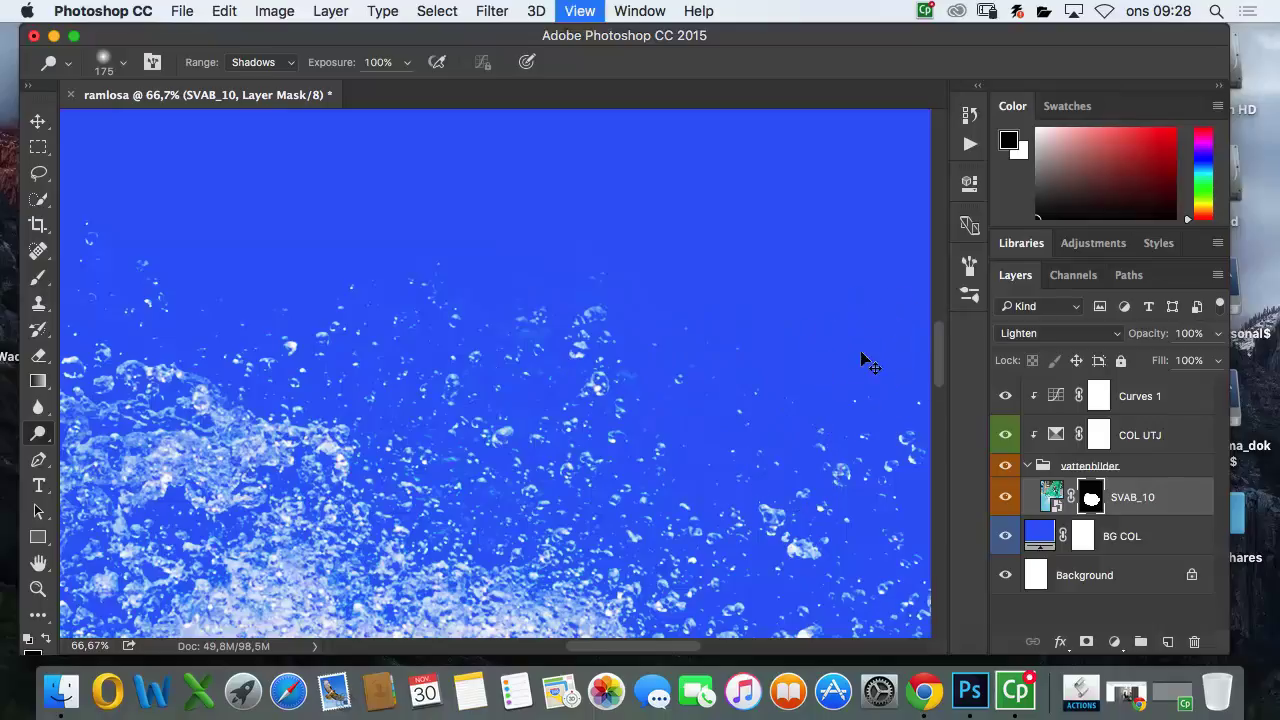
Step: Zoom out to 12.5% to examine how the cleaned-up splash blends into the blue background
{"action": "key", "text": "super+minus"}
{"action": "key", "text": "super+minus"}
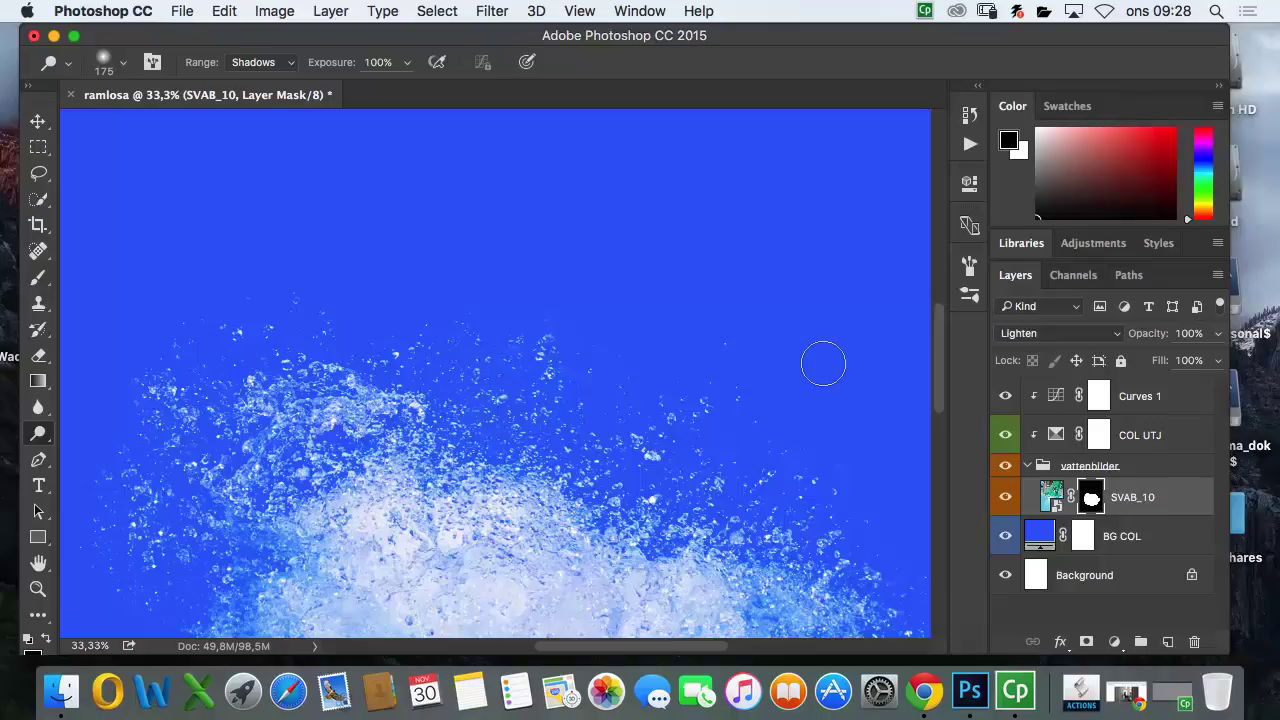
{"action": "key", "text": "super+minus"}
{"action": "key", "text": "super+minus"}
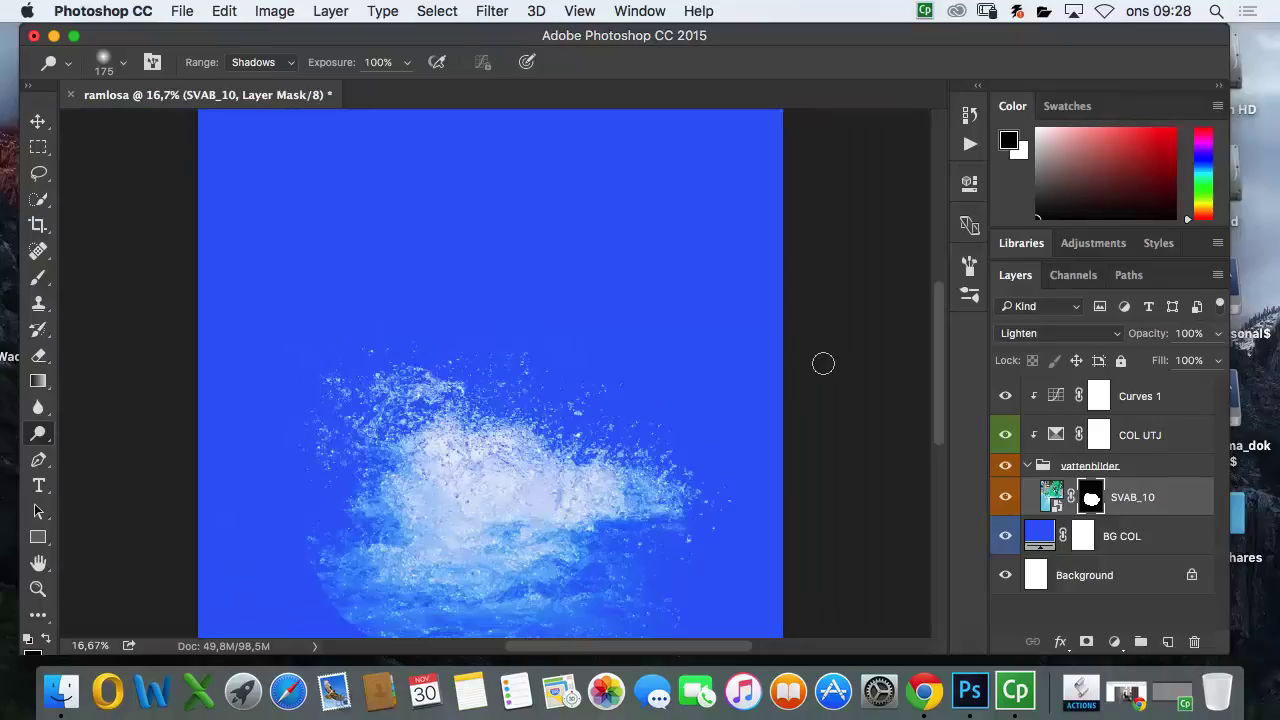
{"action": "key", "text": "z"}
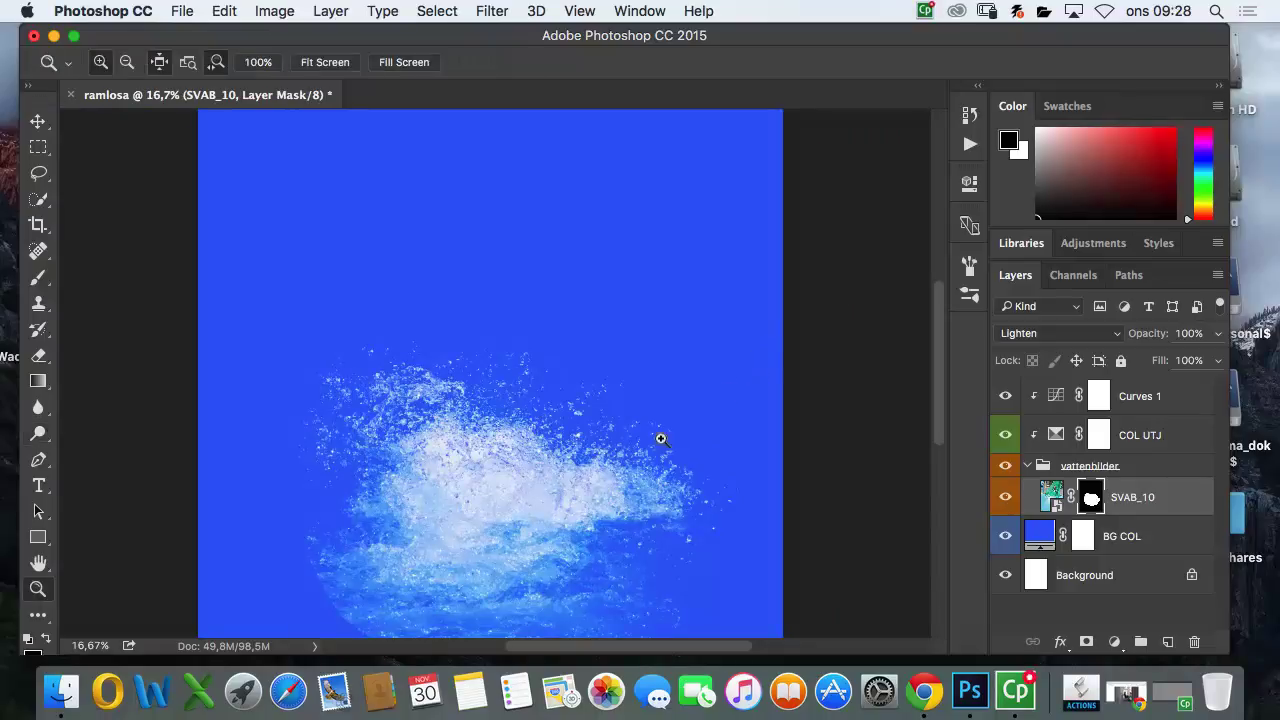
{"action": "key", "text": "super+minus"}
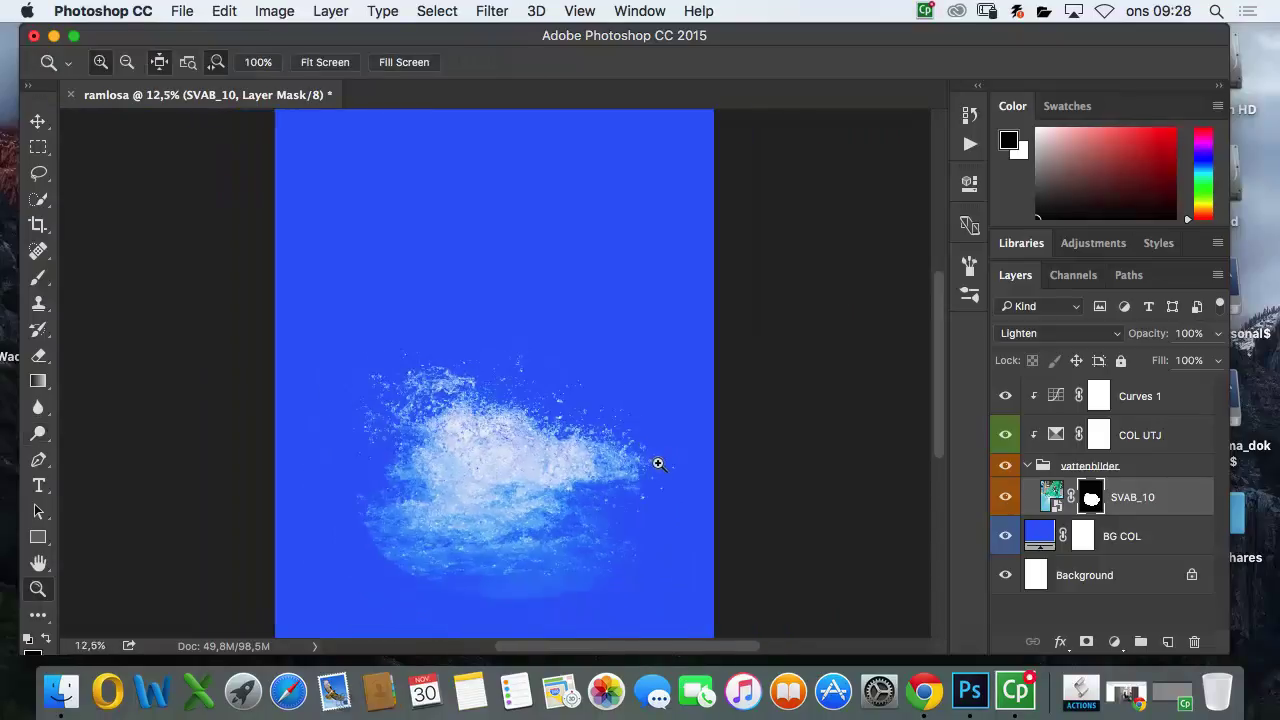